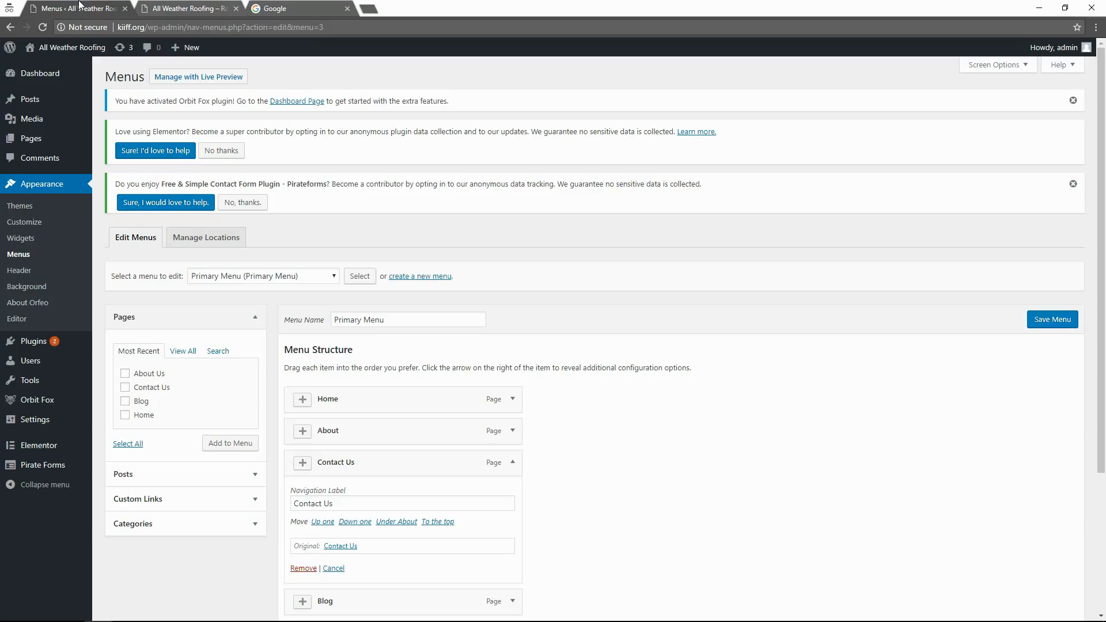
Go to the WordPress Updates page listing Elementor, Pirateforms and Orbit Fox Companion updates.
left_click(83, 8)
mouse_move(83, 350)
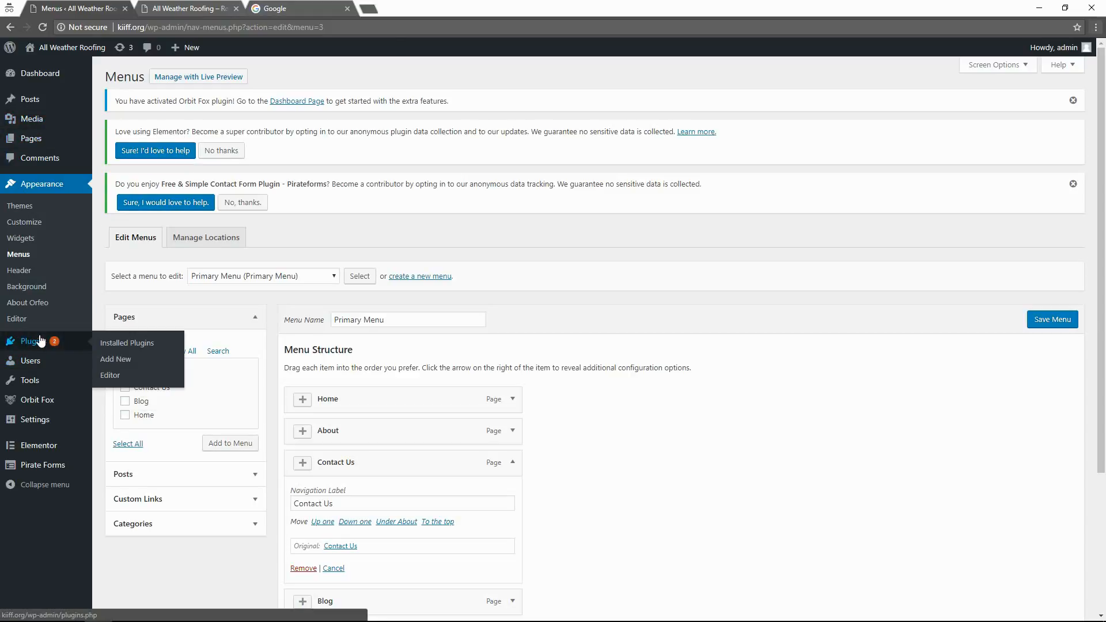
mouse_move(86, 74)
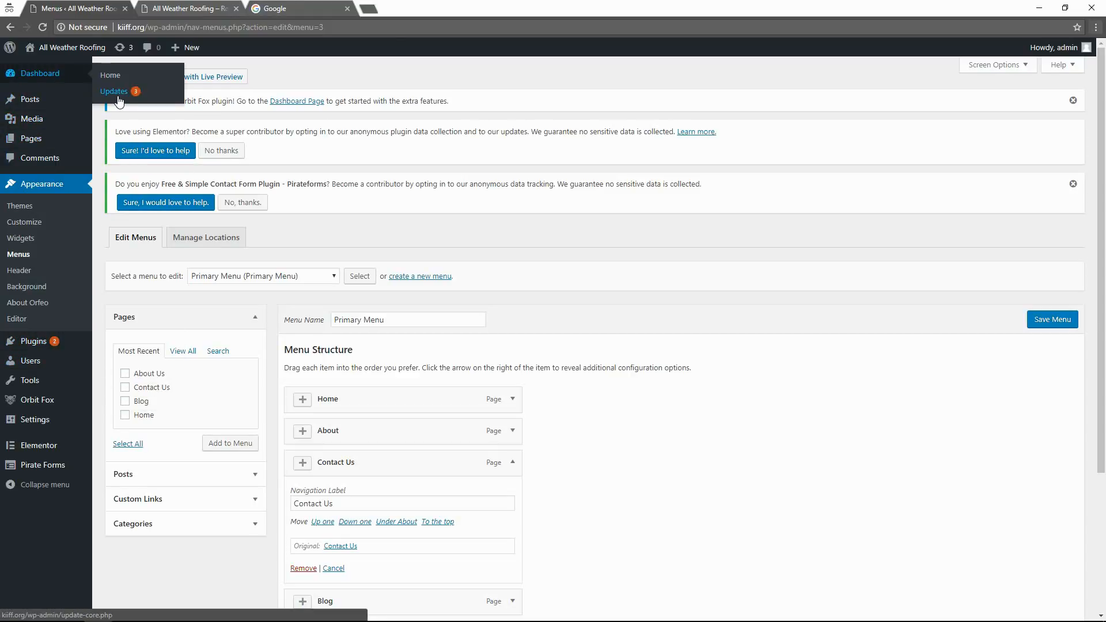
left_click(120, 101)
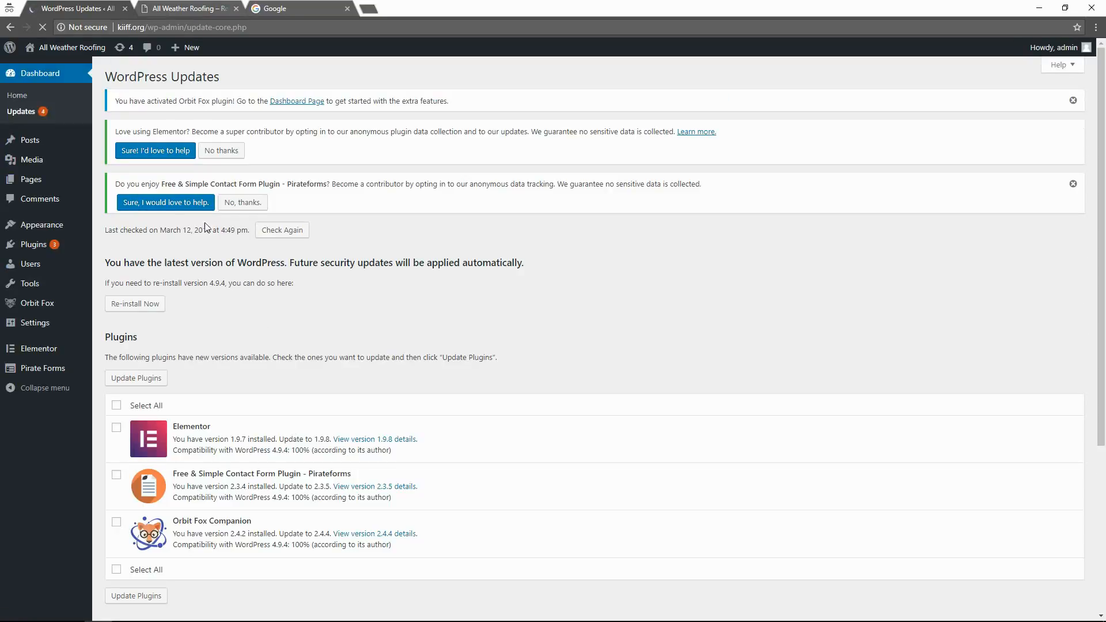
Select all plugins and update Elementor, Pirateforms and Orbit Fox Companion together.
left_click(116, 405)
left_click(148, 384)
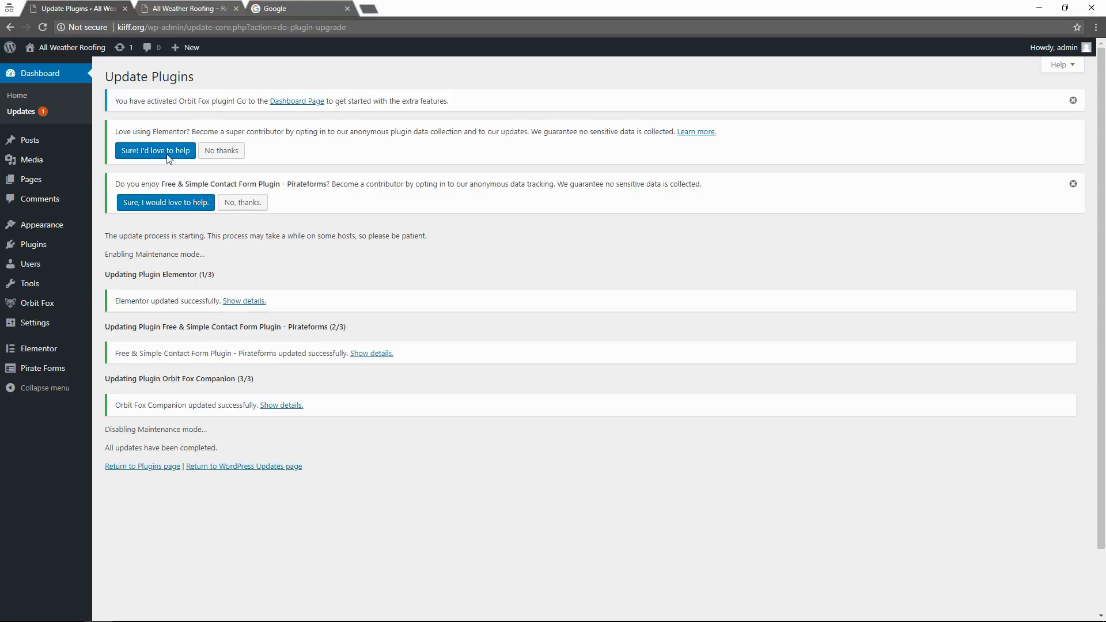
Open the Customizer from Appearance and scroll the preview to 'Why our product is the best'.
mouse_move(72, 226)
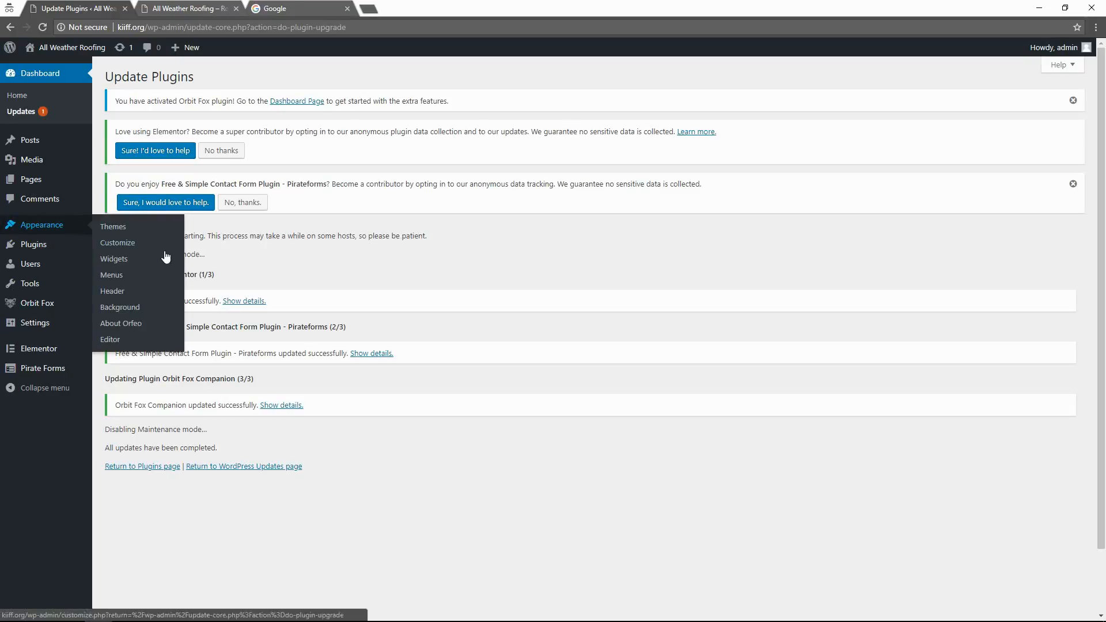
left_click(125, 246)
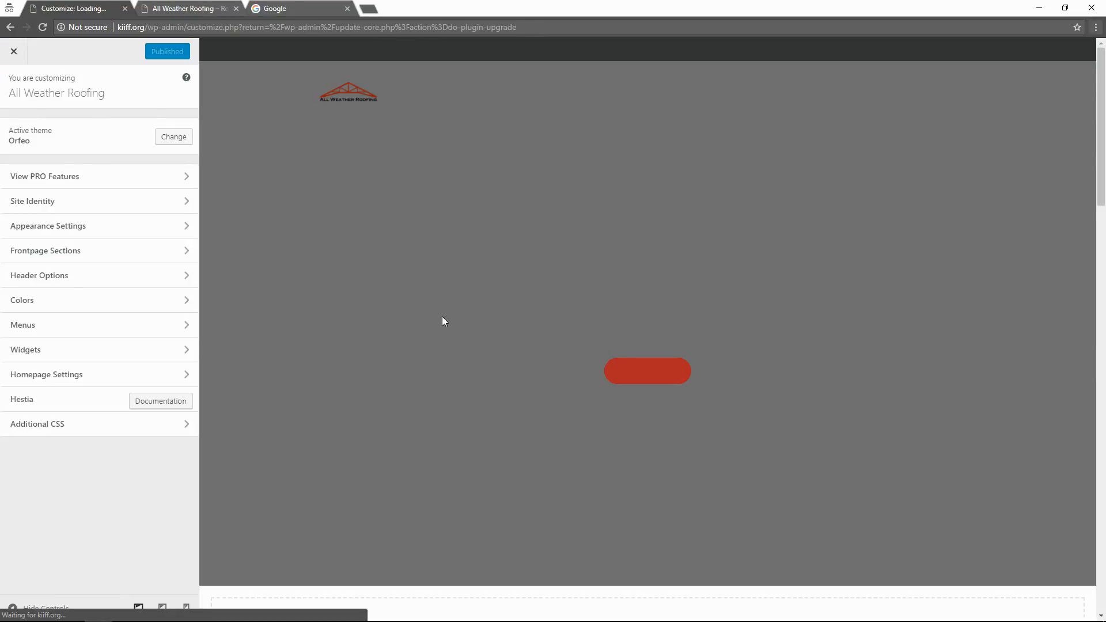
scroll(532, 392, "down", 6)
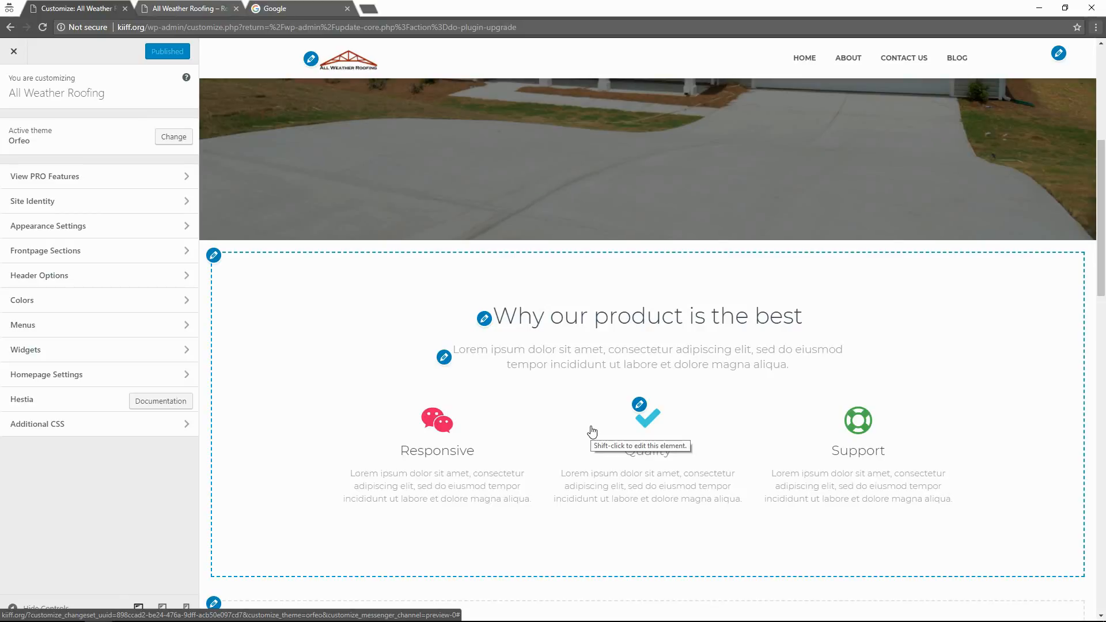
left_click_drag(1101, 250, 1104, 276)
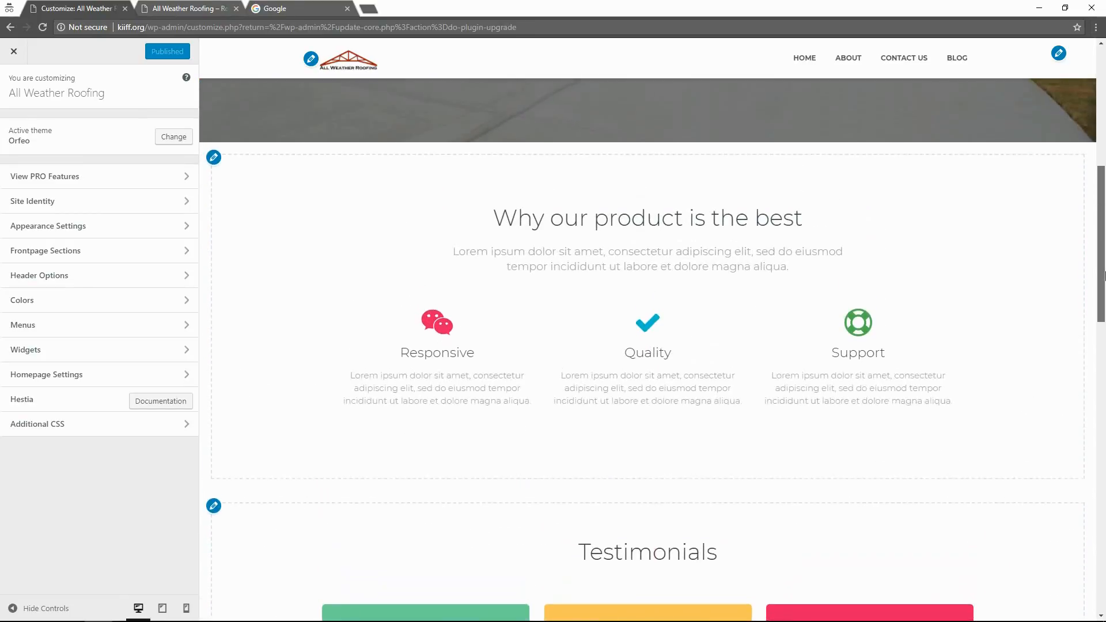
scroll(689, 360, "up", 1)
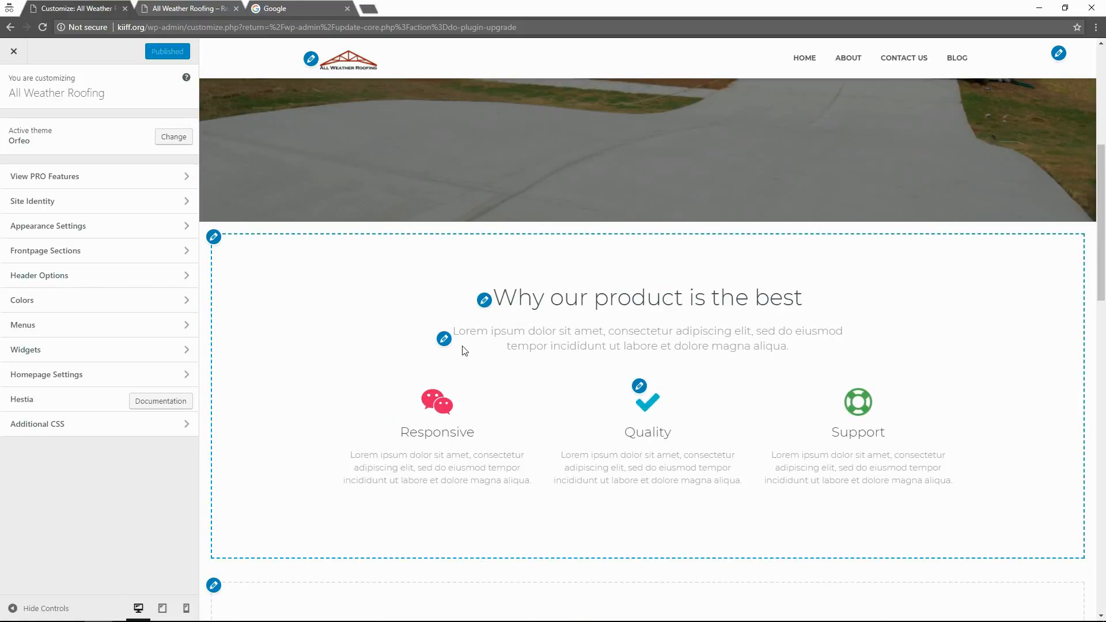
Replace the features section title with 'Serving The Central Florida Area'.
left_click(485, 301)
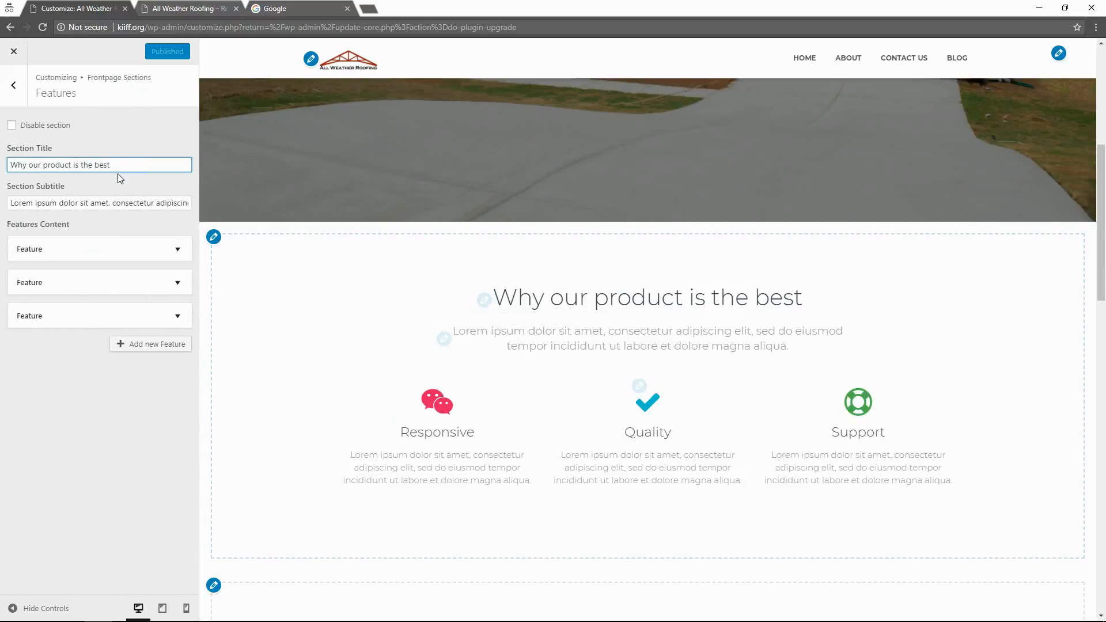
left_click_drag(113, 166, 19, 176)
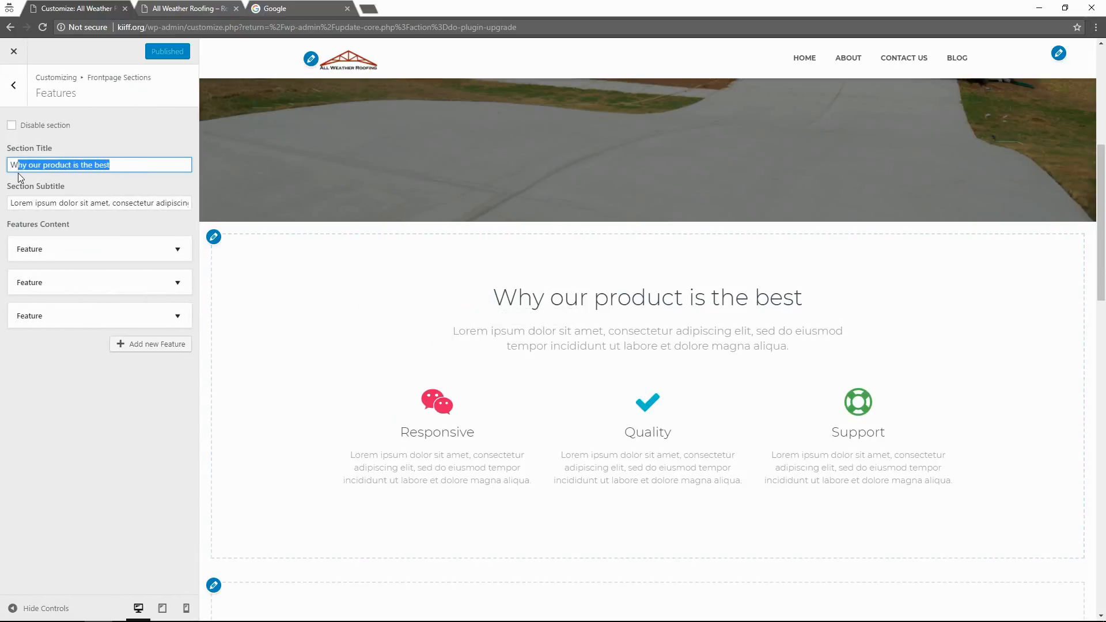
key("BackSpace")
key("BackSpace")
type("Serving Th")
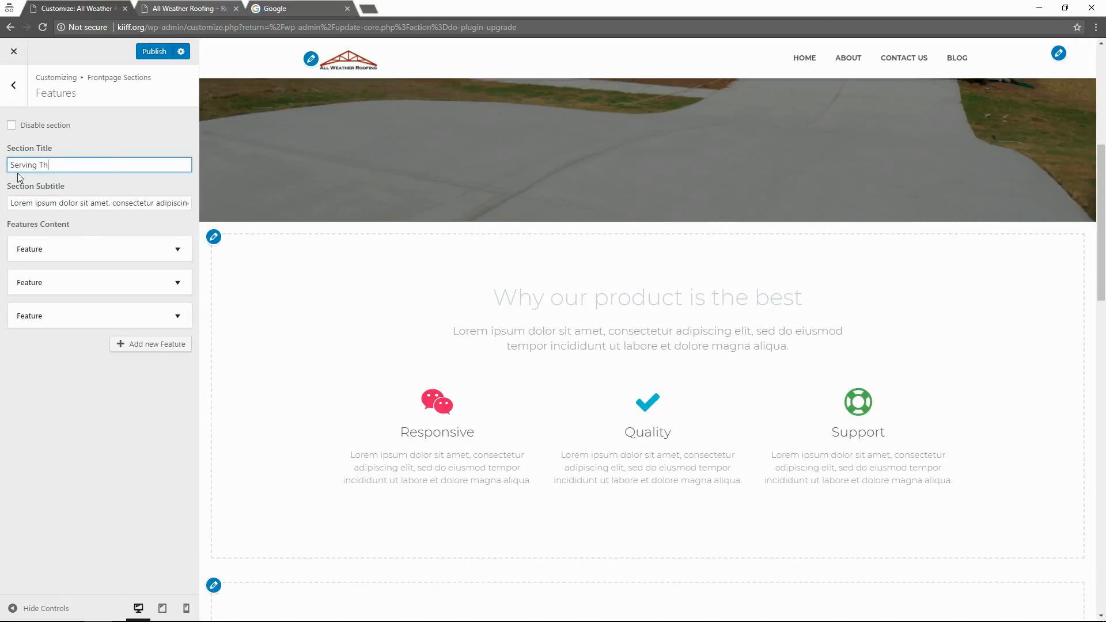
type("e Central ")
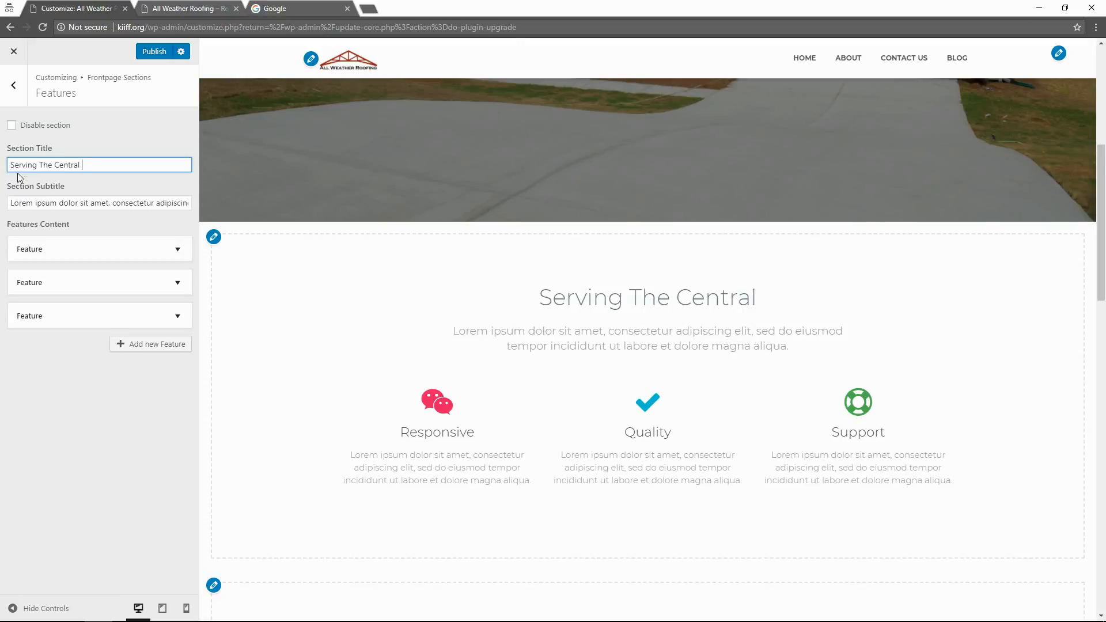
type("F Florida")
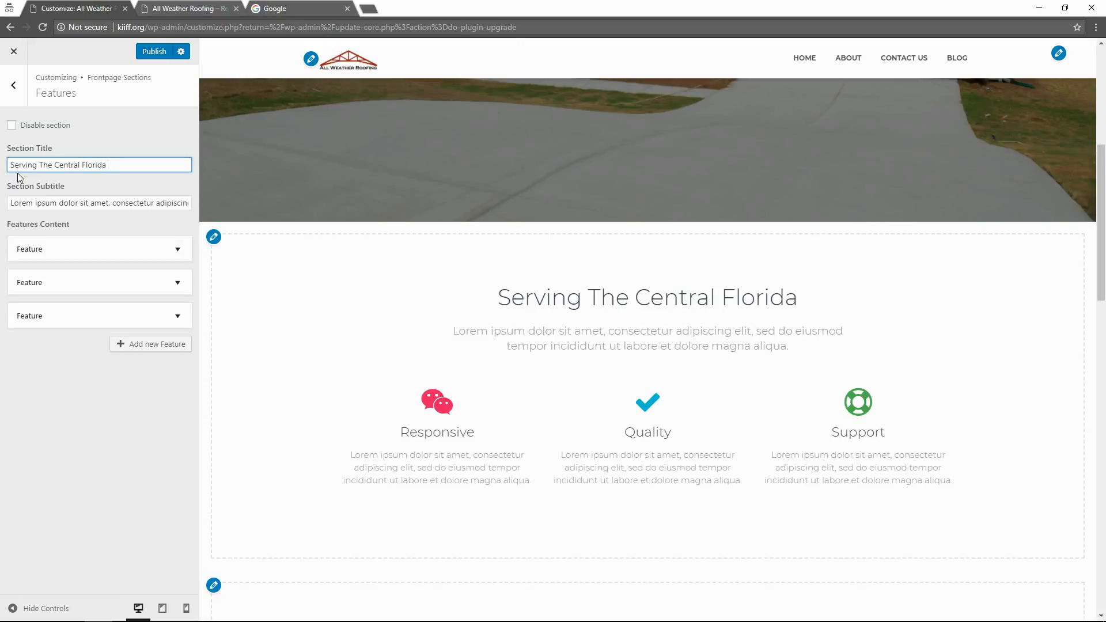
type(" Area")
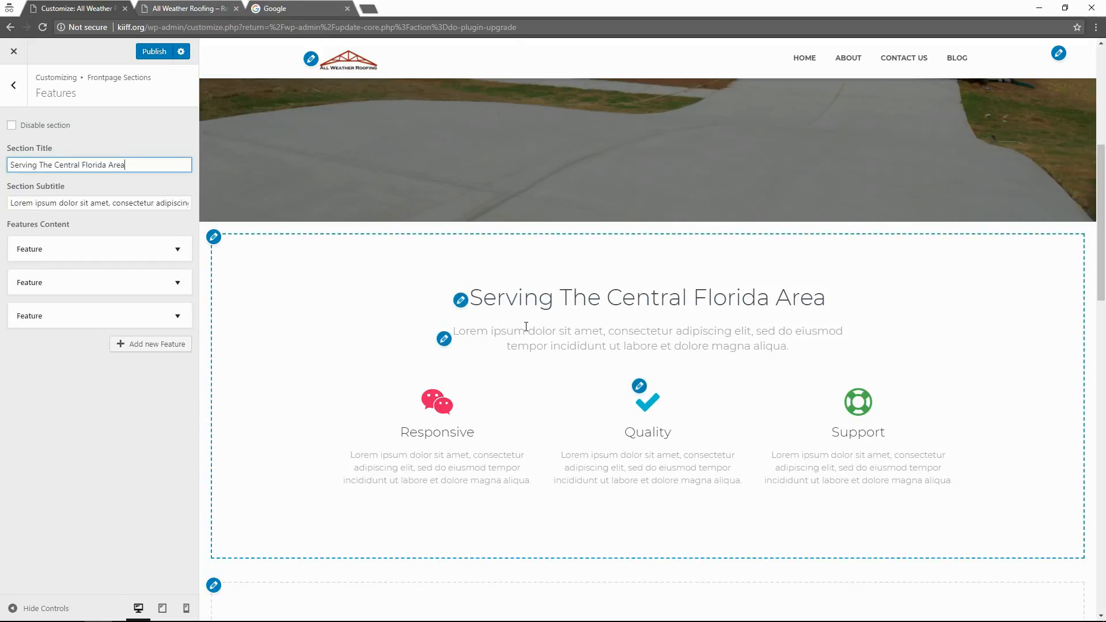
Clear the placeholder text from the Section Subtitle field.
left_click(443, 340)
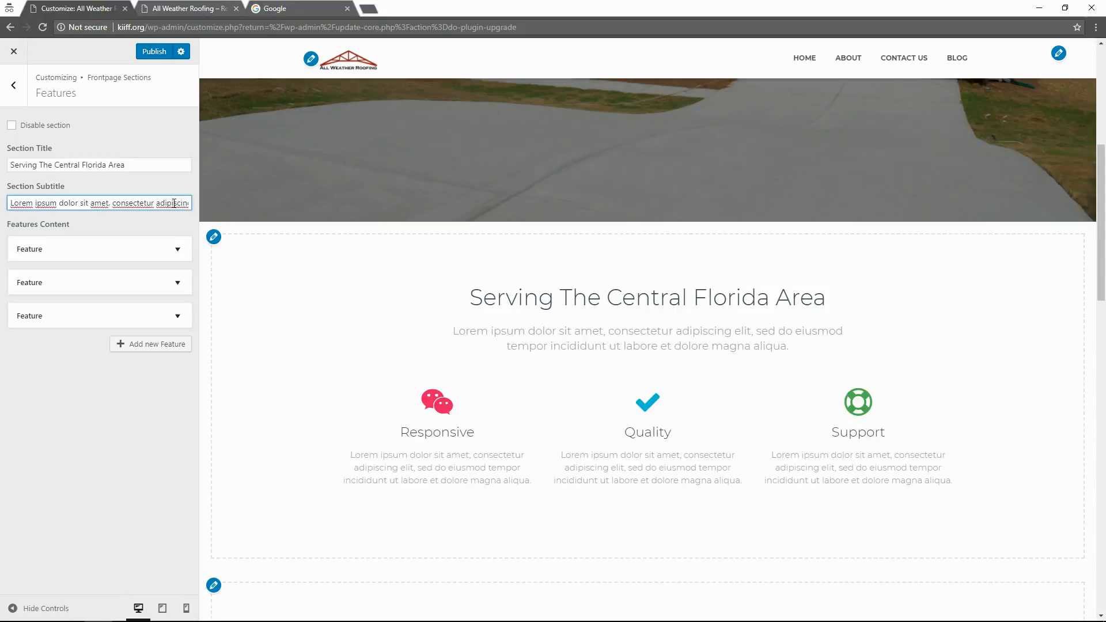
key("ctrl+a")
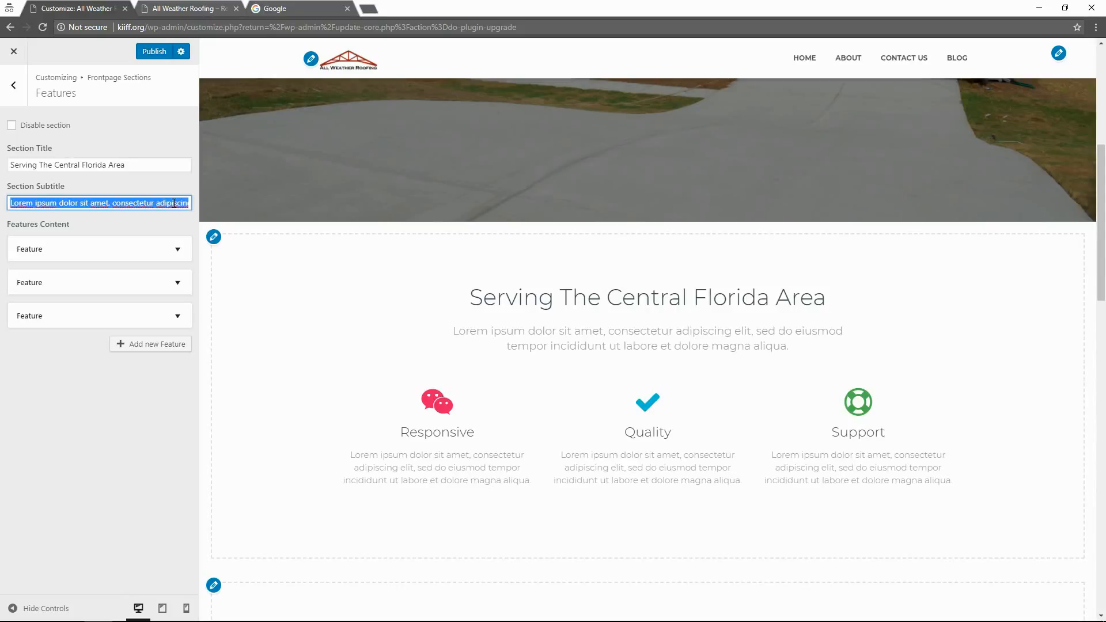
key("BackSpace")
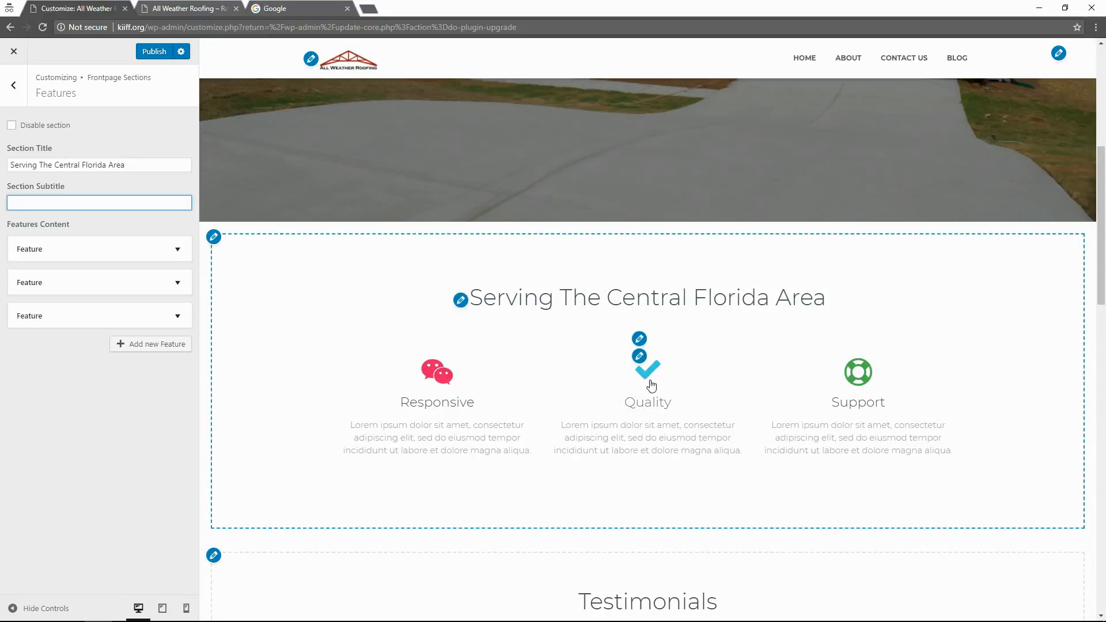
key("Tab")
left_click(87, 253)
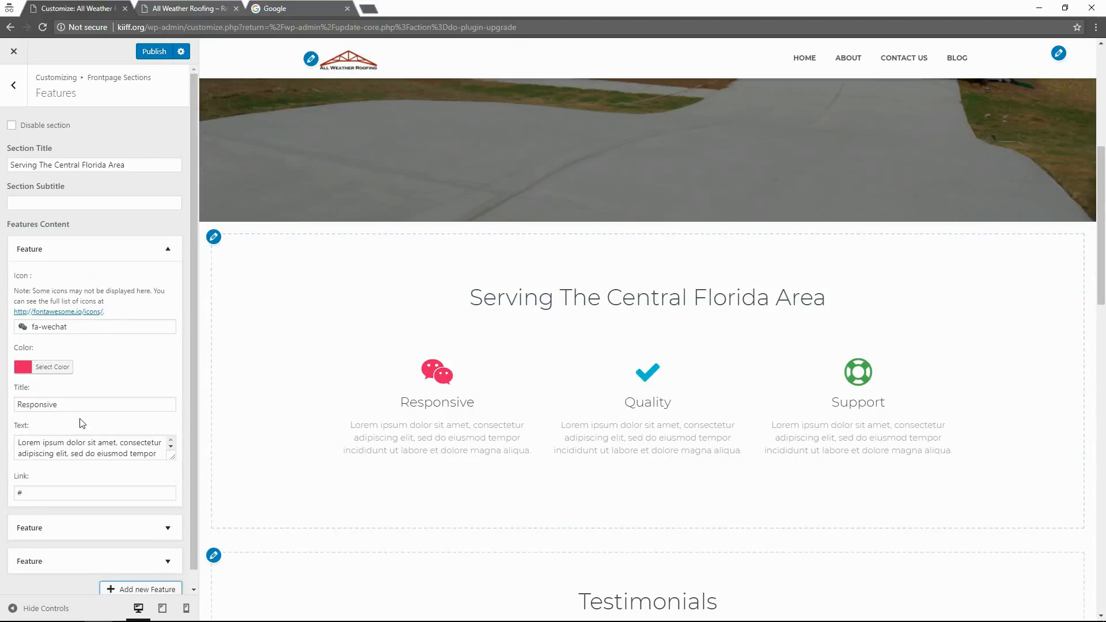
Rename the first feature from Responsive to Residential and paste in its roofing description.
scroll(80, 446, "down", 2)
left_click(74, 403)
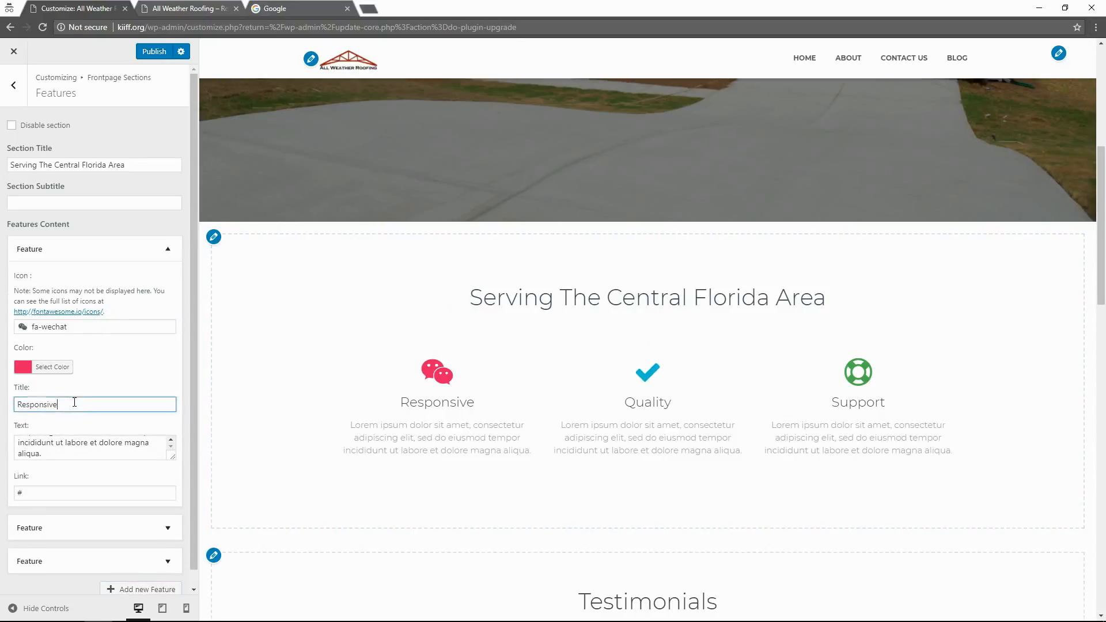
left_click_drag(74, 403, 14, 409)
type("Resid")
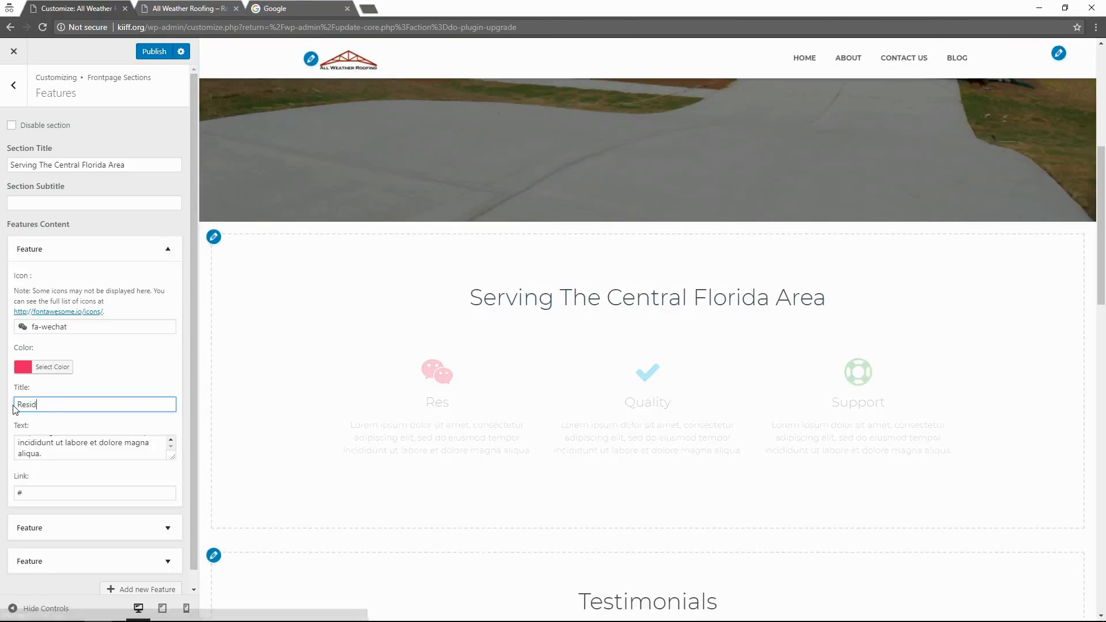
type("ential")
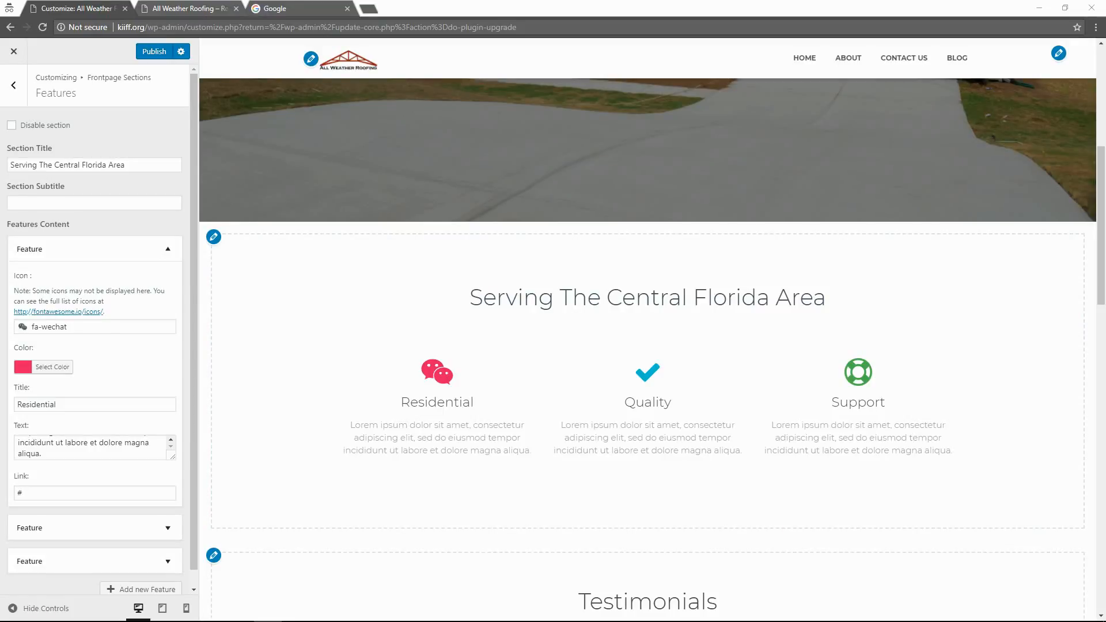
triple_click(86, 443)
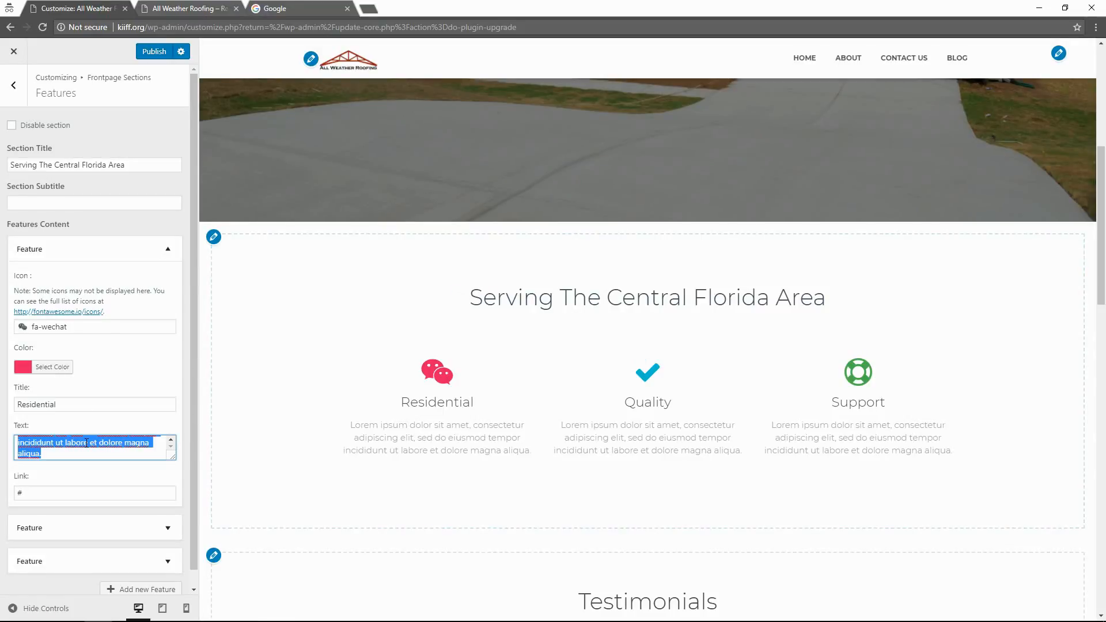
type("Whether you've got a leaky roof that needs repair or a complete re-roof, All Weather Roofing has the capability to handle your project. With decades of combined experience, you can rest easy knowing that we'll deliver a quality product at a great price.")
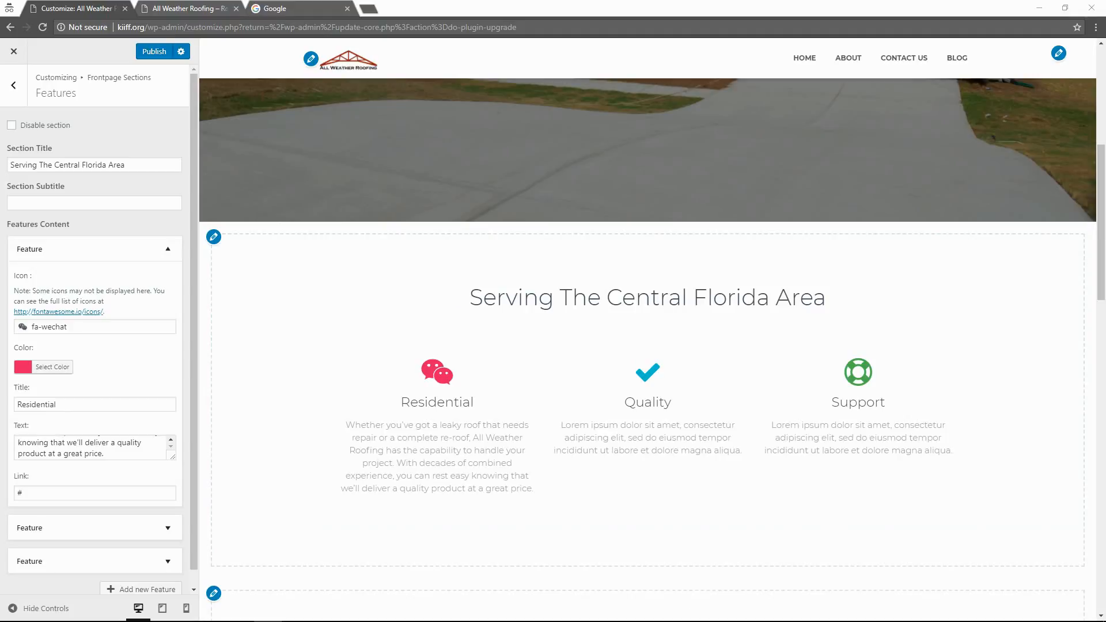
Rename the second feature from Quality to Commercial and paste in the commercial roofing paragraph.
left_click(27, 522)
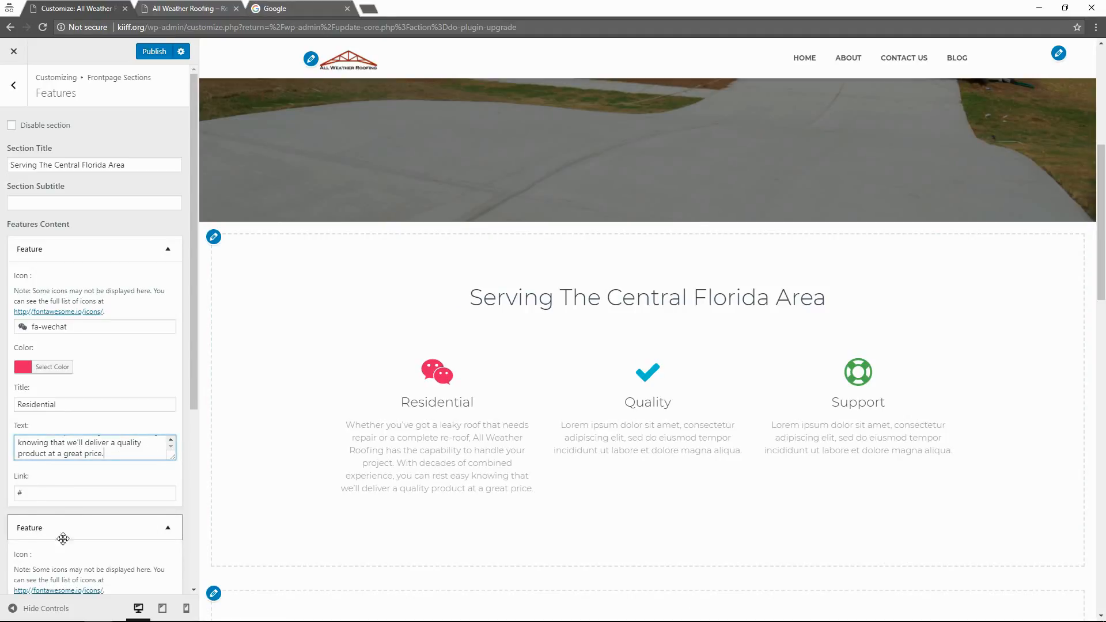
scroll(63, 539, "down", 2)
left_click(48, 569)
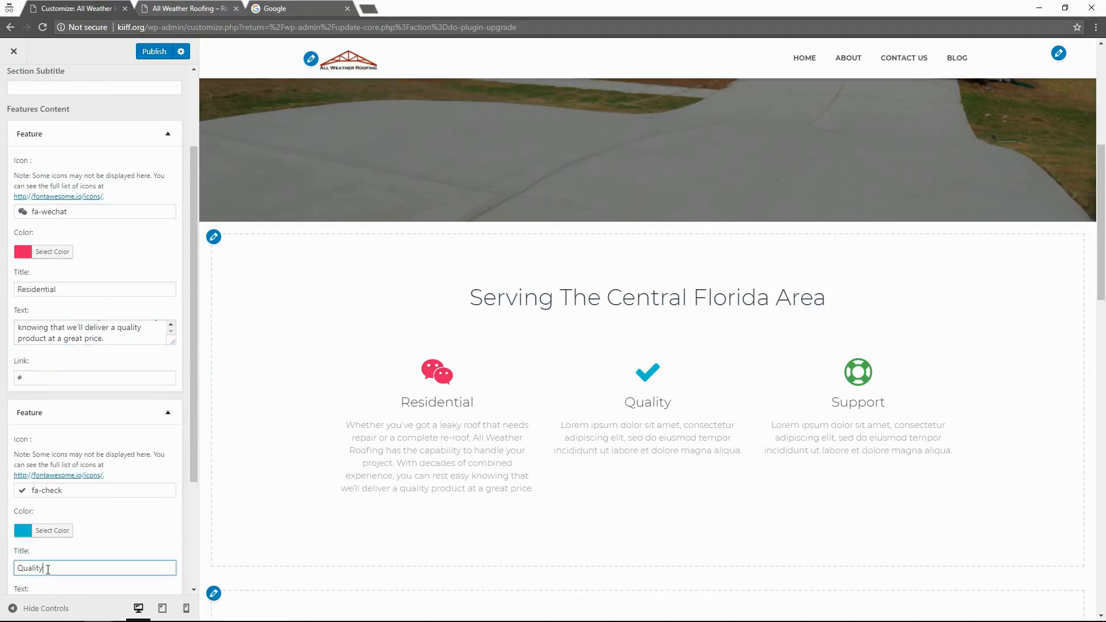
left_click_drag(48, 570, 14, 571)
type("Commer")
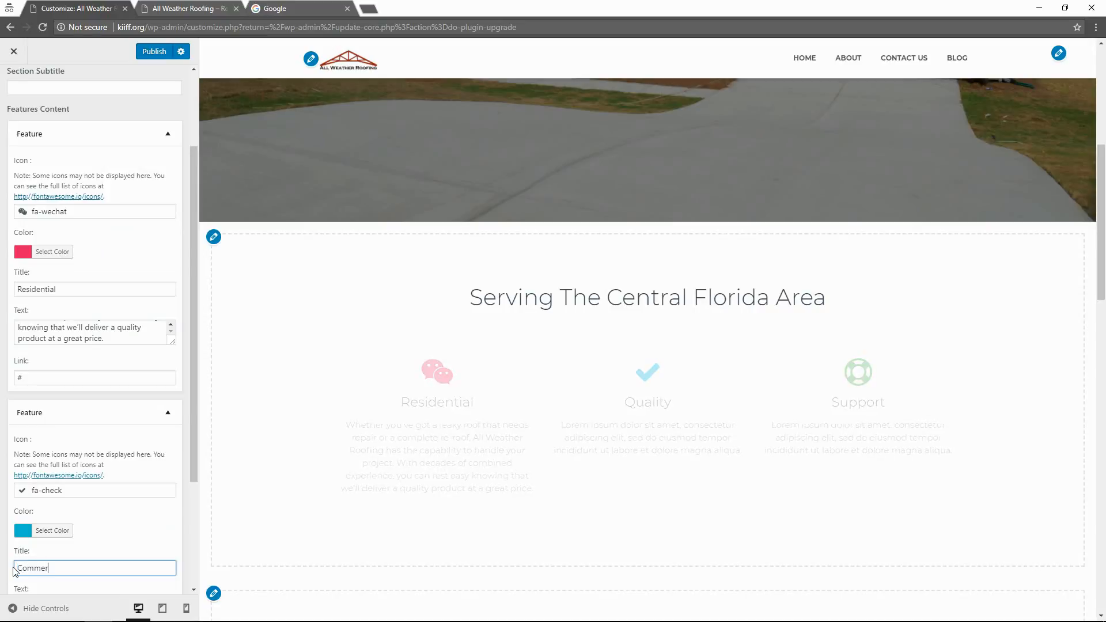
type("cial")
scroll(86, 484, "down", 3)
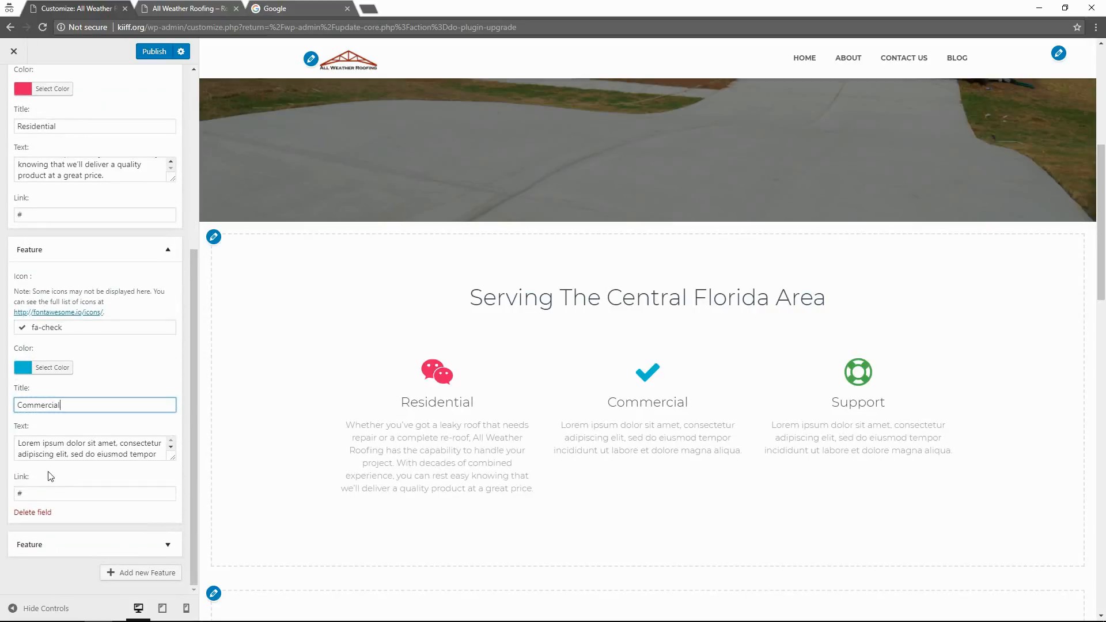
left_click(74, 452)
key("ctrl+a")
type("All Weather Roofing is experienced in all phases of commercial roofing including TPO, EPDM, Built-up Tar and Gravel, Shingles, Metal Roofing, Coatings, and Repairs. Give us a call today to discuss your current or upcoming project.")
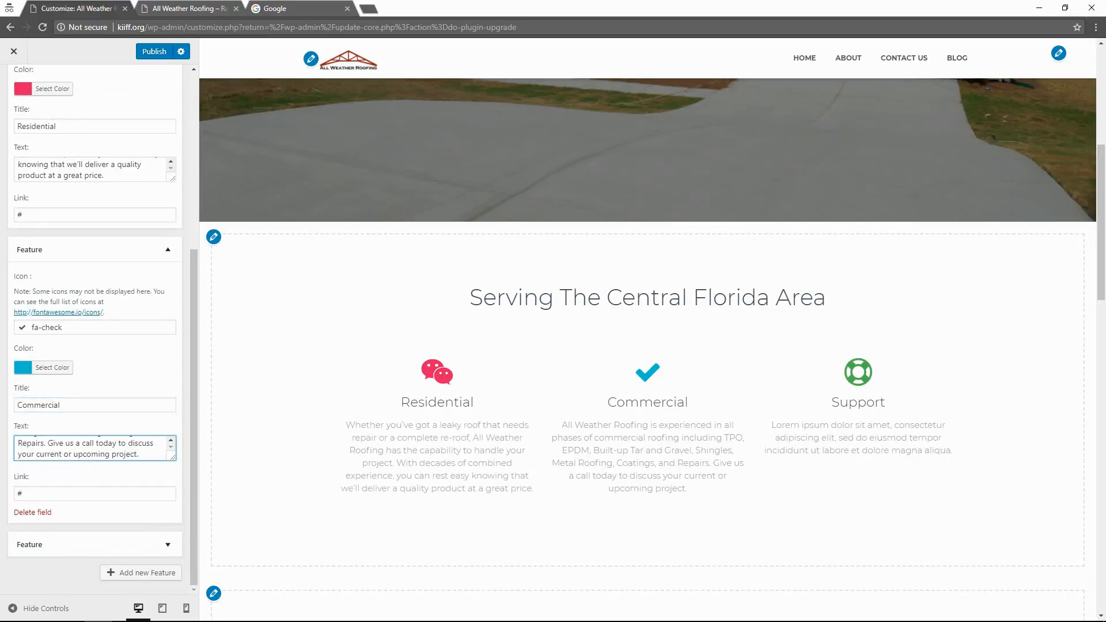
left_click(163, 544)
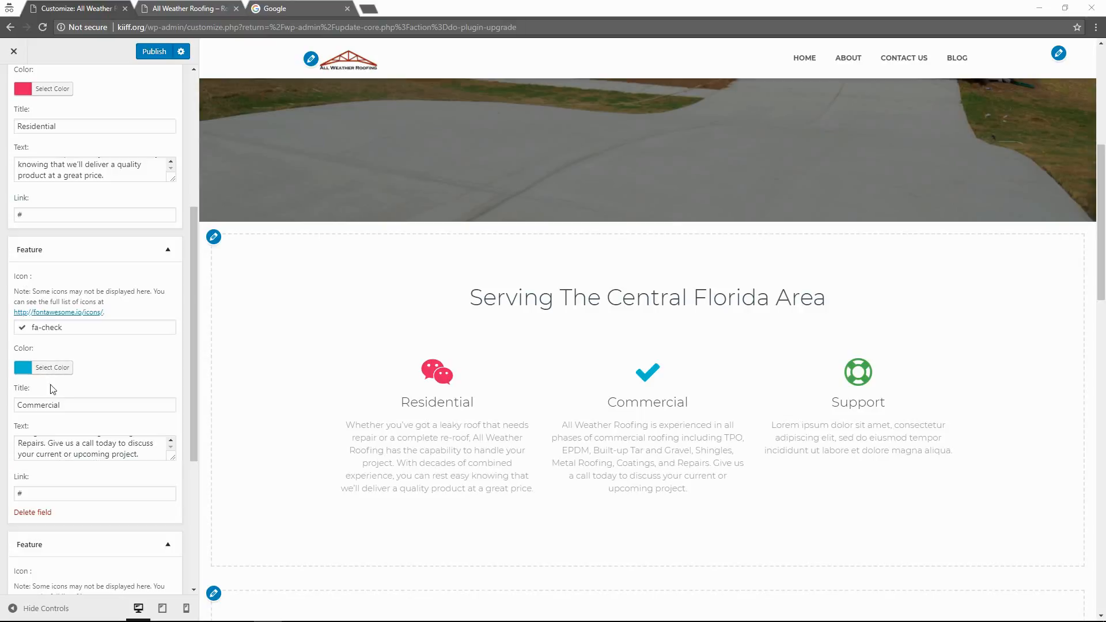
Retype the second feature's title as Commercial, correcting the typos.
double_click(50, 405)
scroll(101, 447, "down", 1)
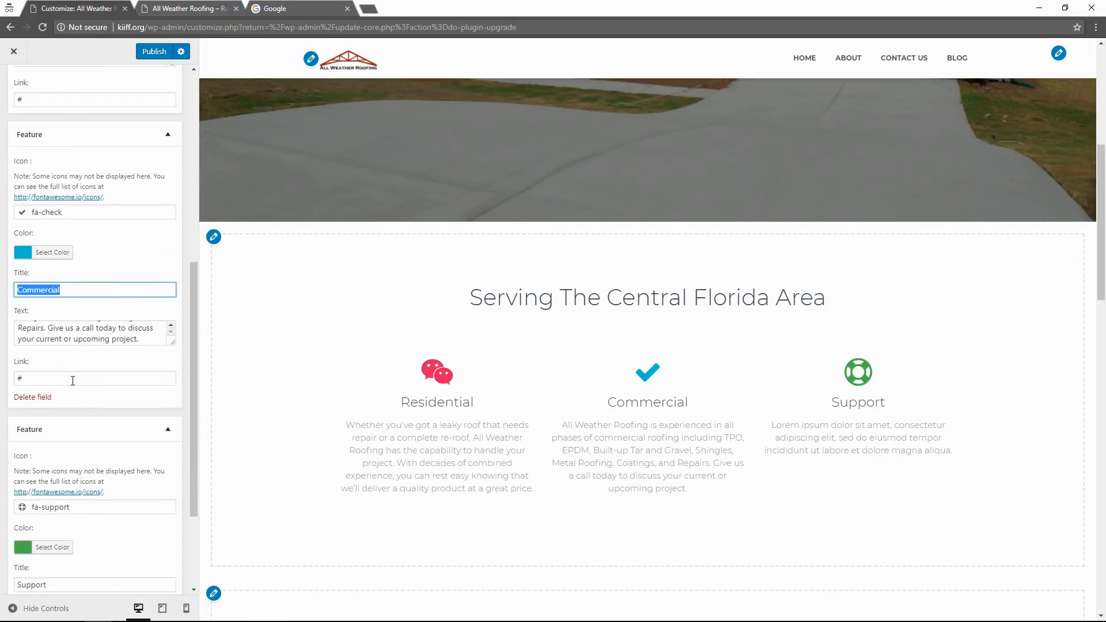
scroll(61, 432, "down", 2)
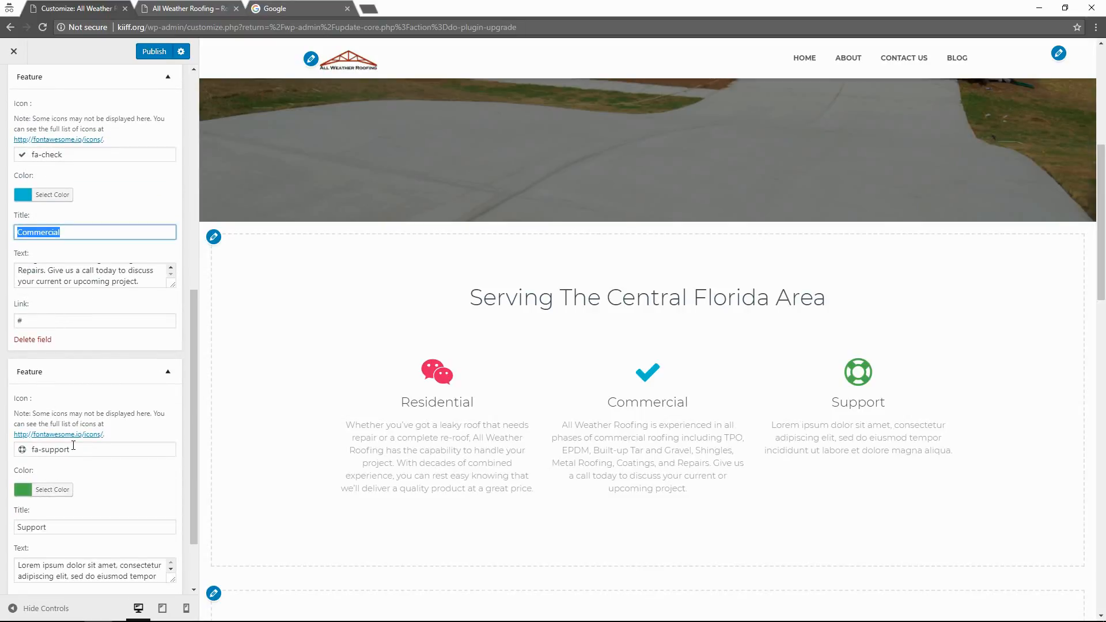
left_click(78, 449)
scroll(93, 466, "up", 4)
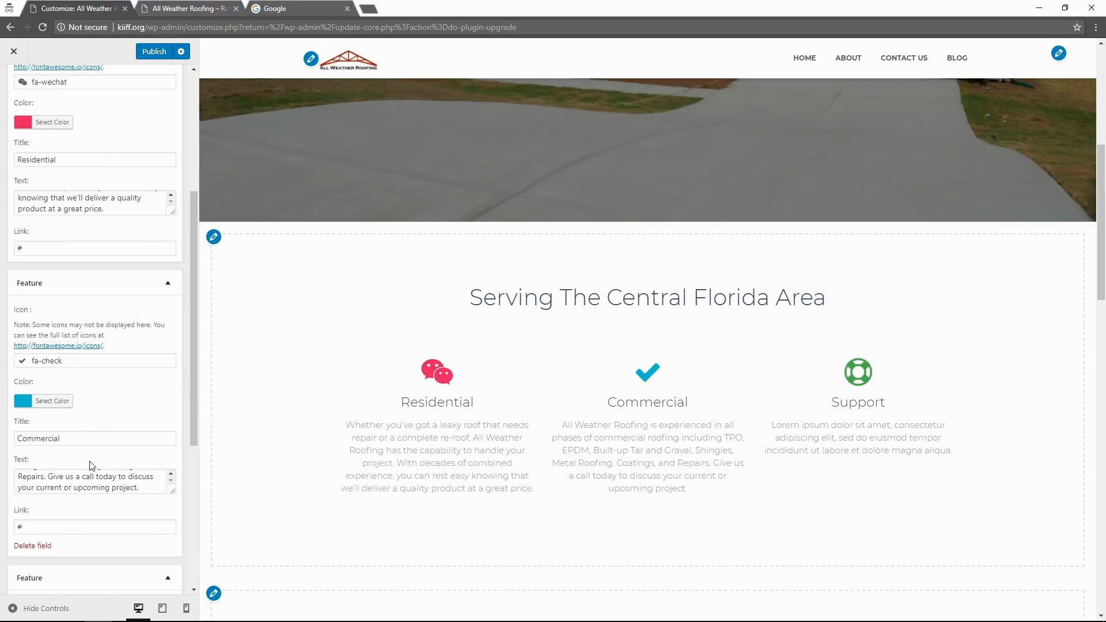
double_click(72, 437)
type("Re")
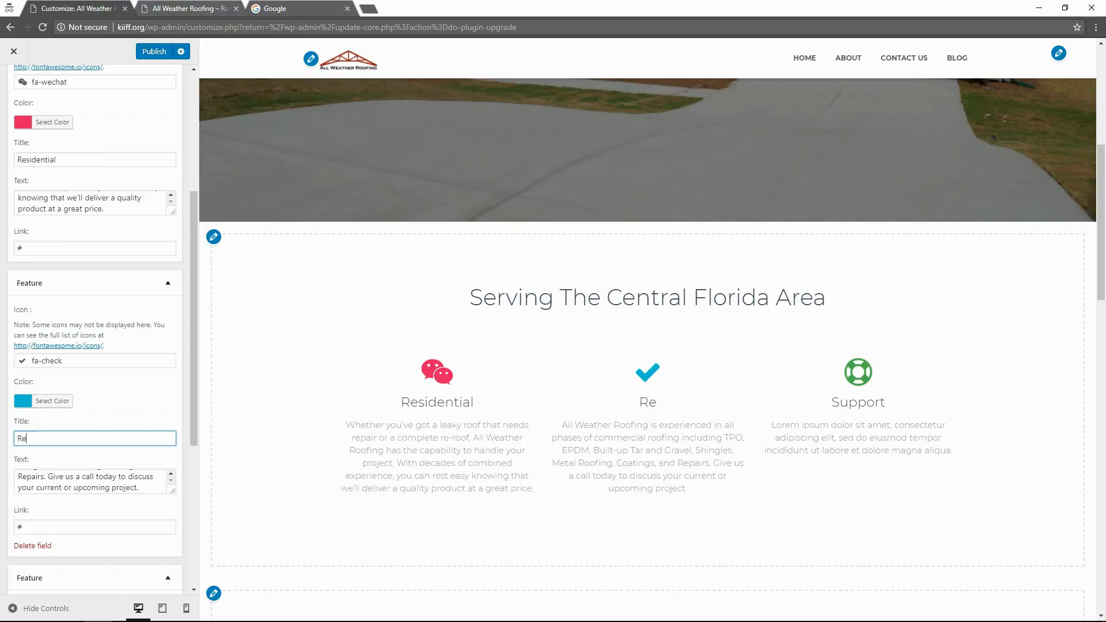
key("BackSpace")
type("COmmer")
key("BackSpace")
key("BackSpace")
key("BackSpace")
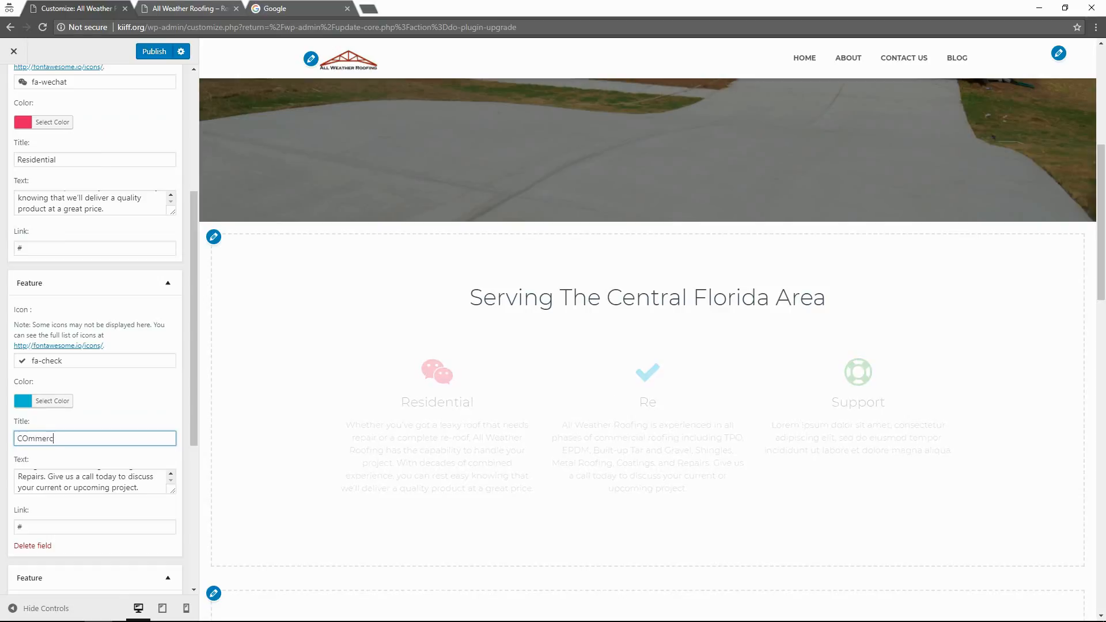
type("ommercial")
Rename the Support feature to Repair and paste in the repair and maintenance description.
scroll(78, 449, "down", 4)
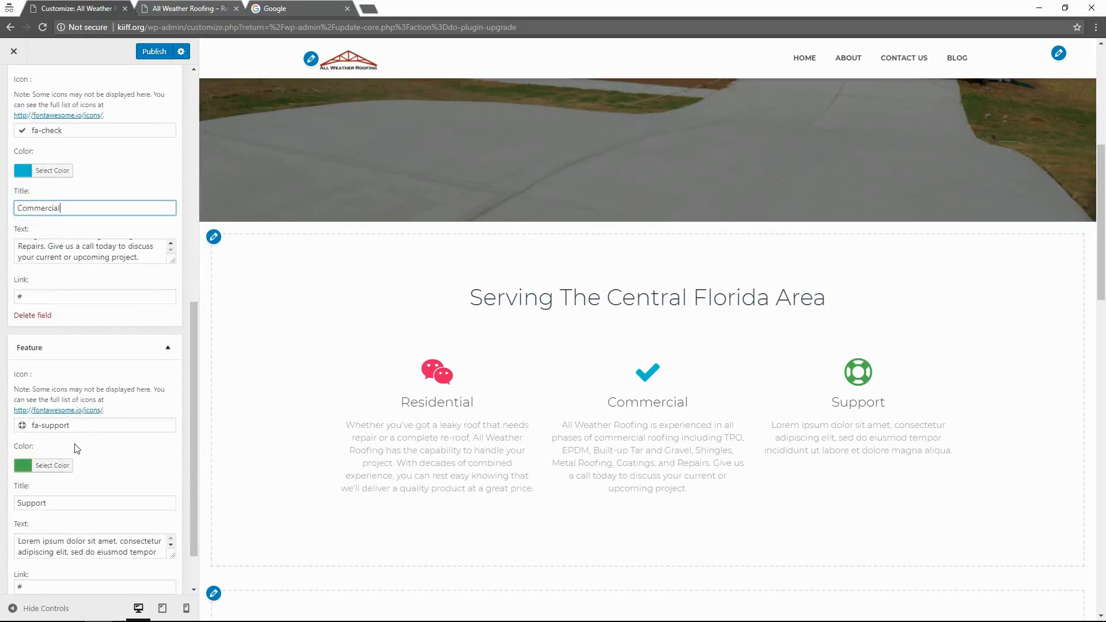
left_click_drag(74, 503, 11, 512)
type("Rep")
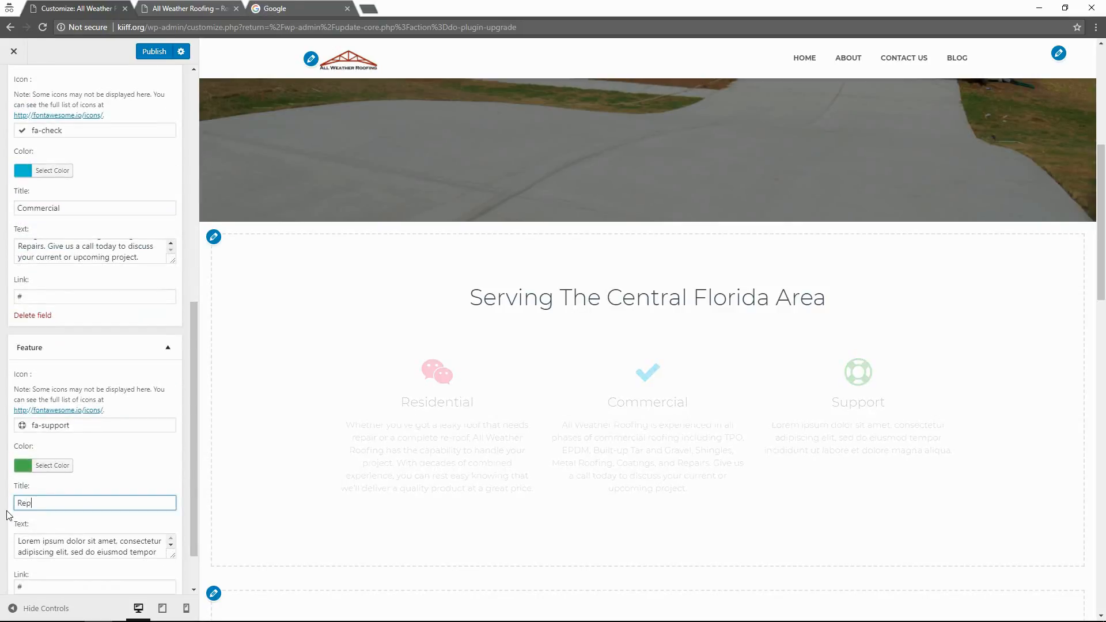
type("air")
left_click(63, 548)
key("ctrl+a")
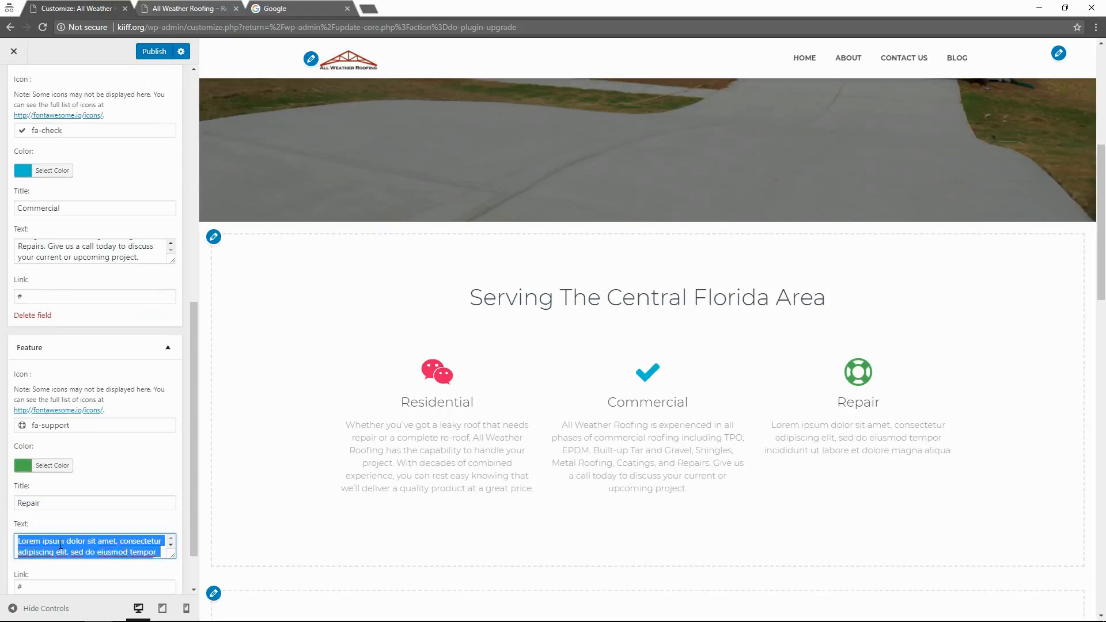
key("ctrl+v")
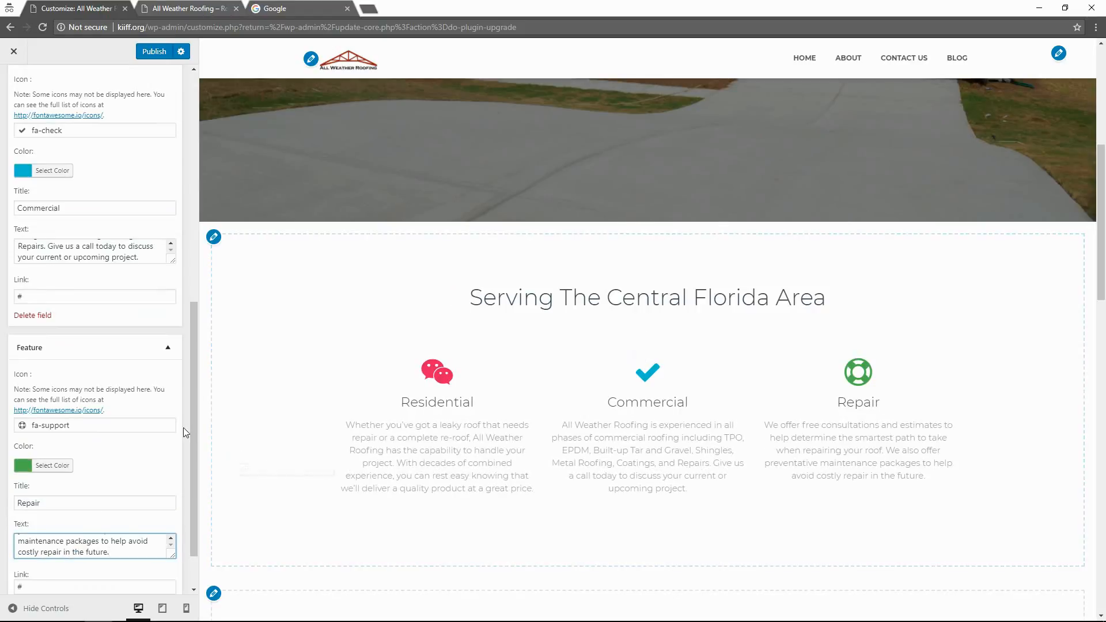
Give the Repair feature the wrench icon by filtering the icon list for 'wrench'.
left_click(80, 425)
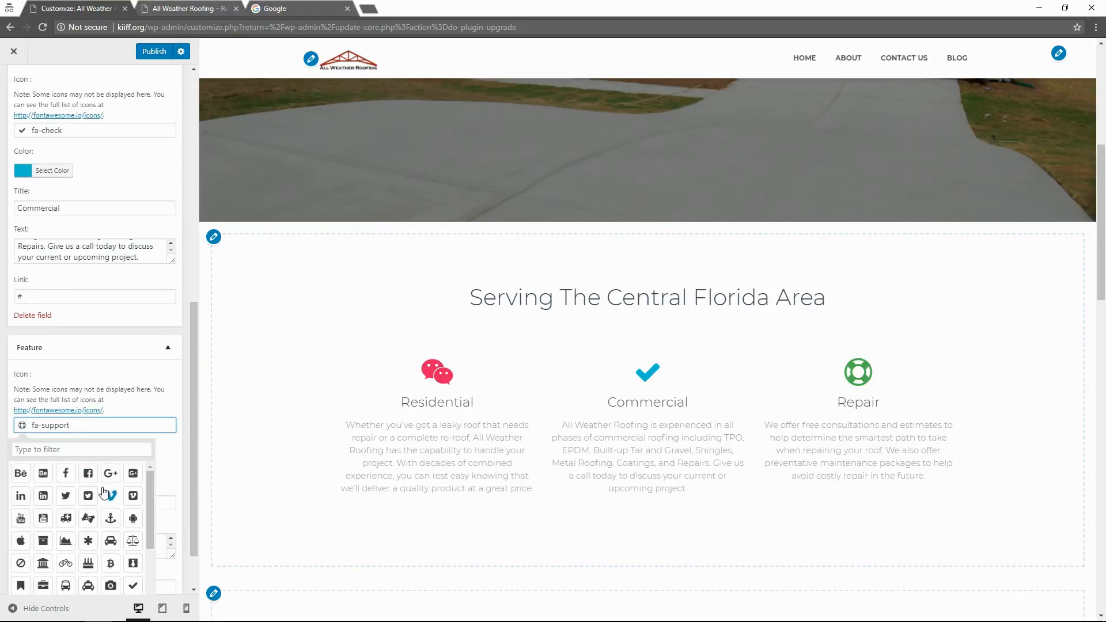
scroll(84, 516, "down", 3)
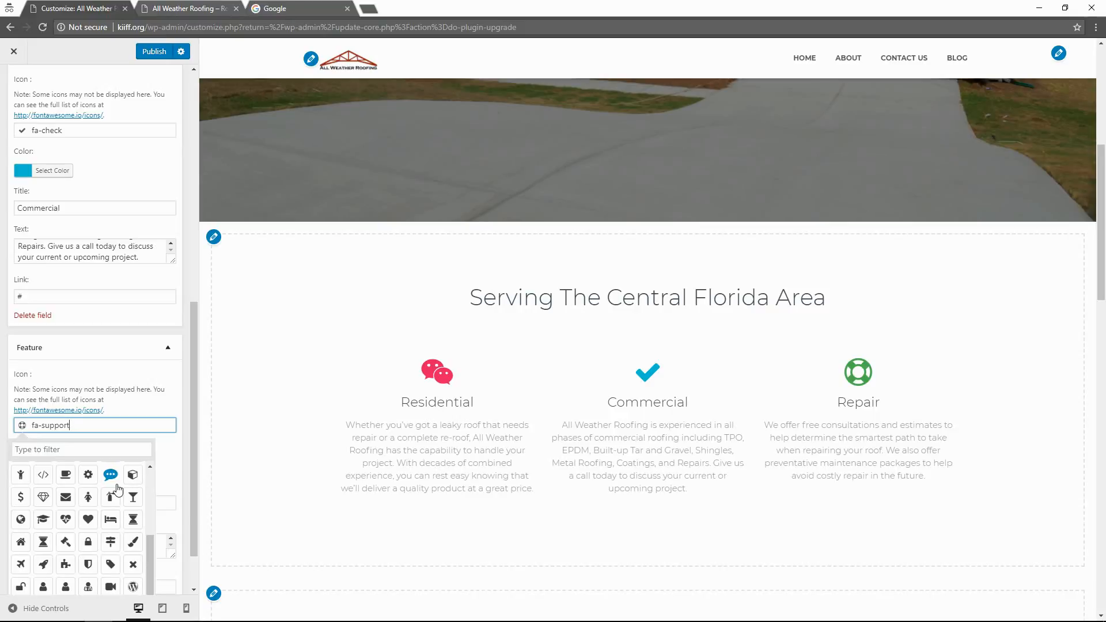
scroll(112, 492, "down", 2)
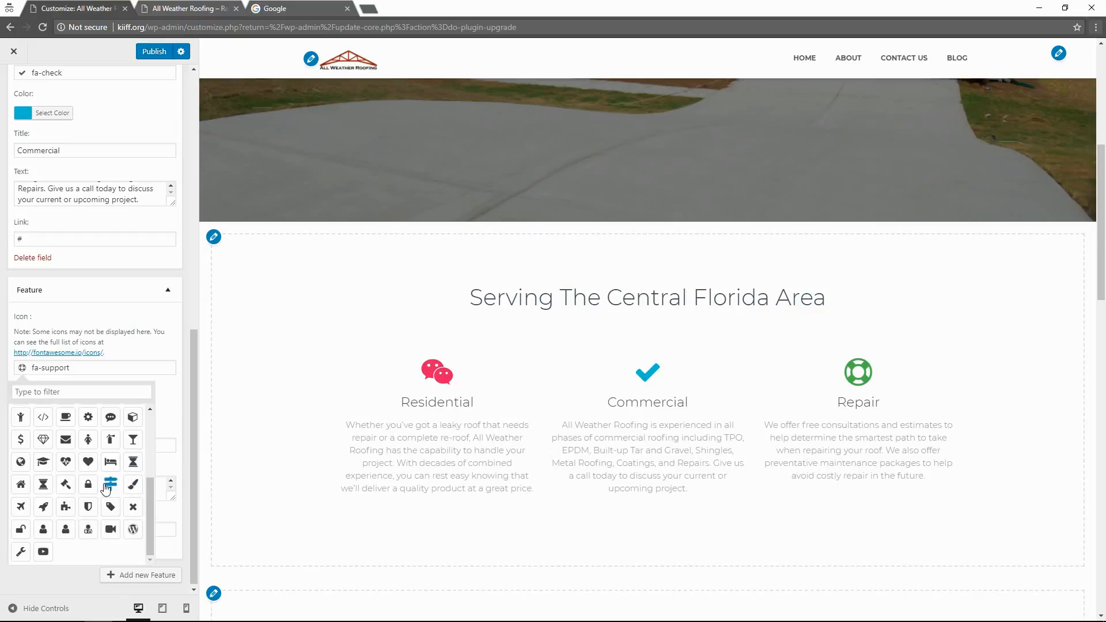
left_click_drag(70, 368, 41, 369)
left_click(60, 390)
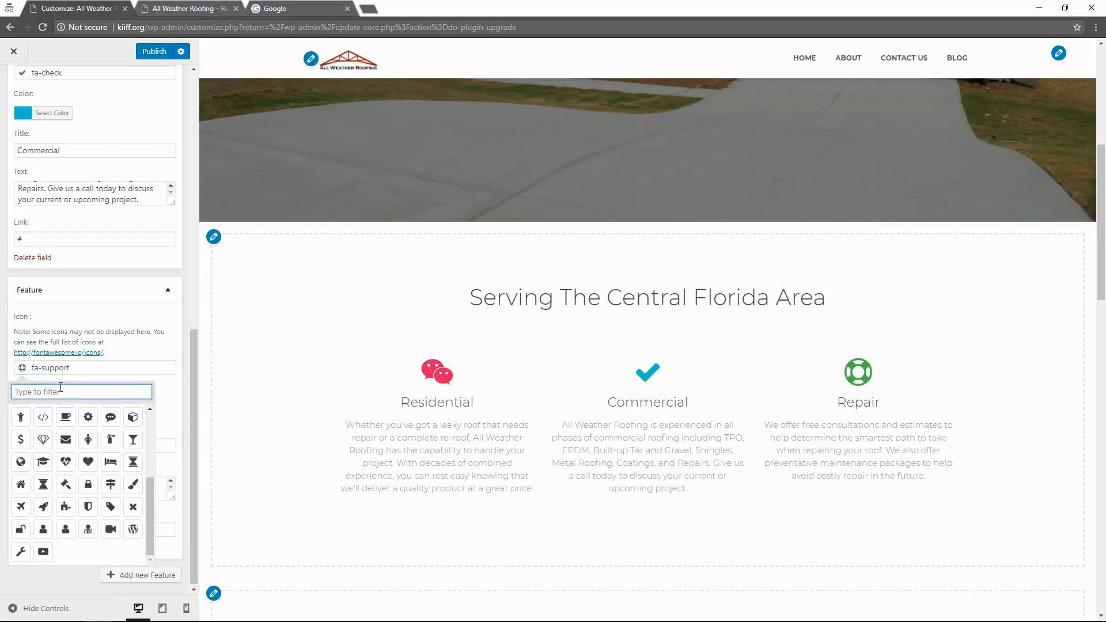
type("wrench")
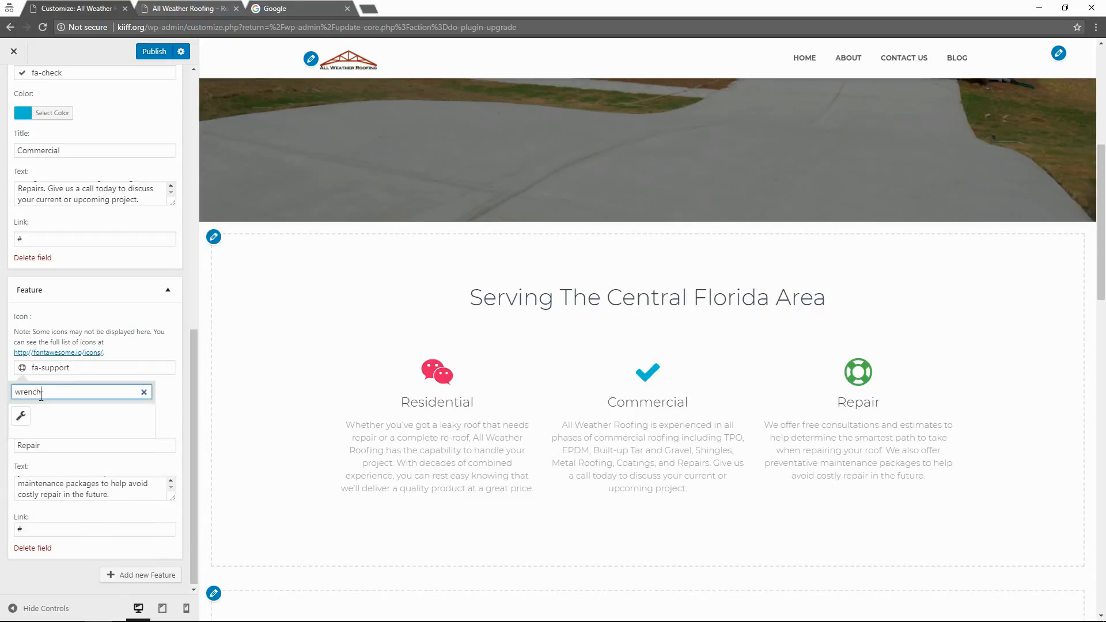
left_click(21, 416)
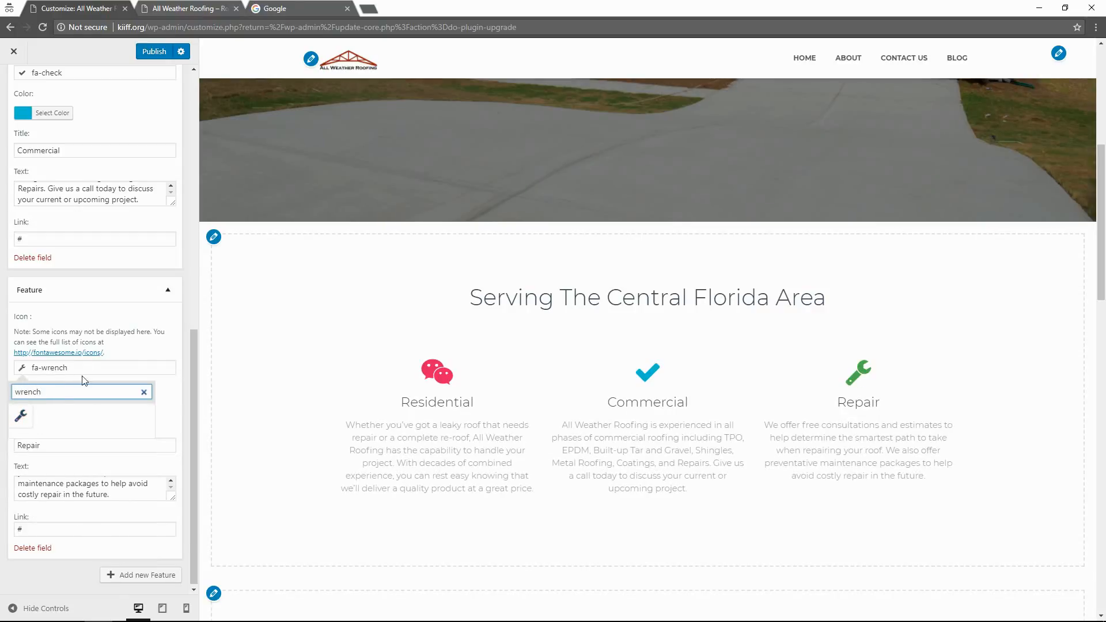
Change the Commercial feature's icon to the building icon.
scroll(65, 266, "up", 2)
left_click(74, 186)
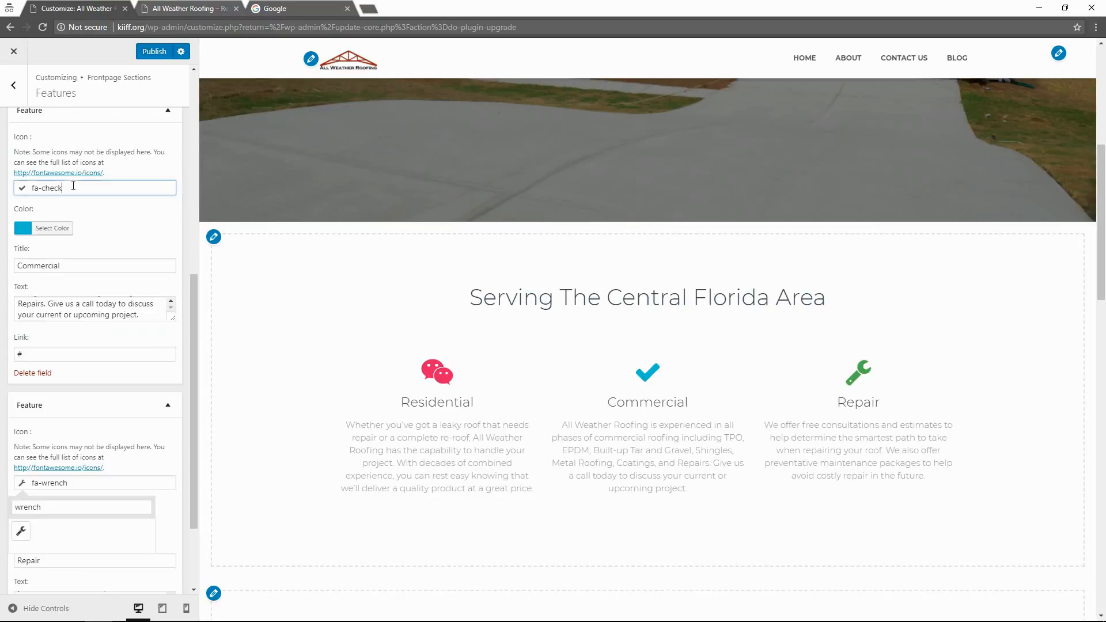
left_click_drag(73, 186, 44, 189)
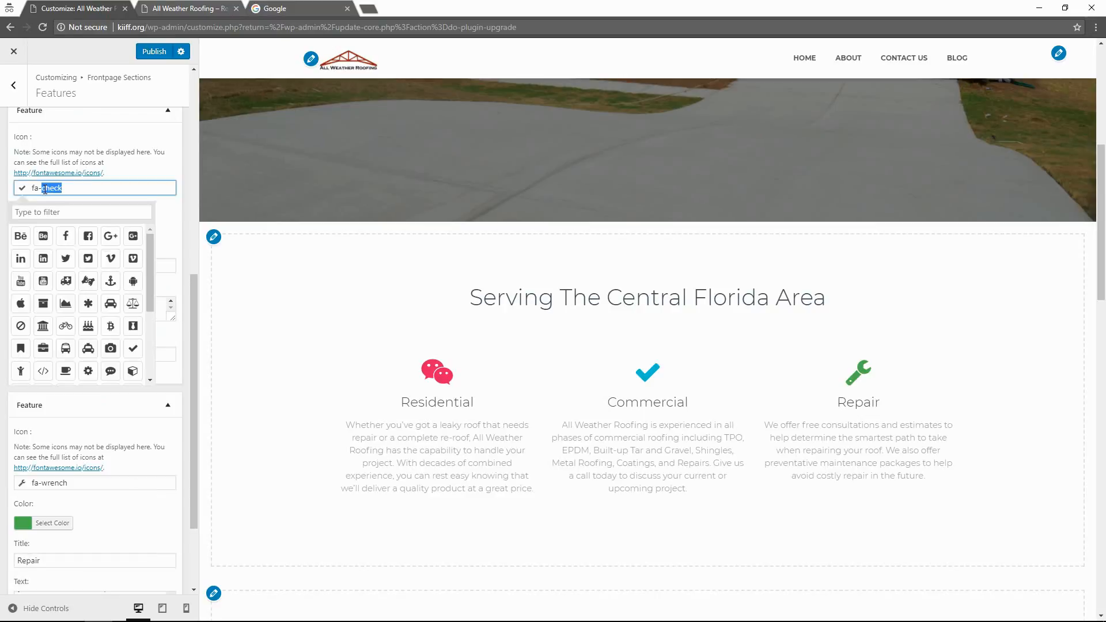
type("building")
left_click_drag(71, 188, 51, 186)
left_click(60, 213)
type("bui")
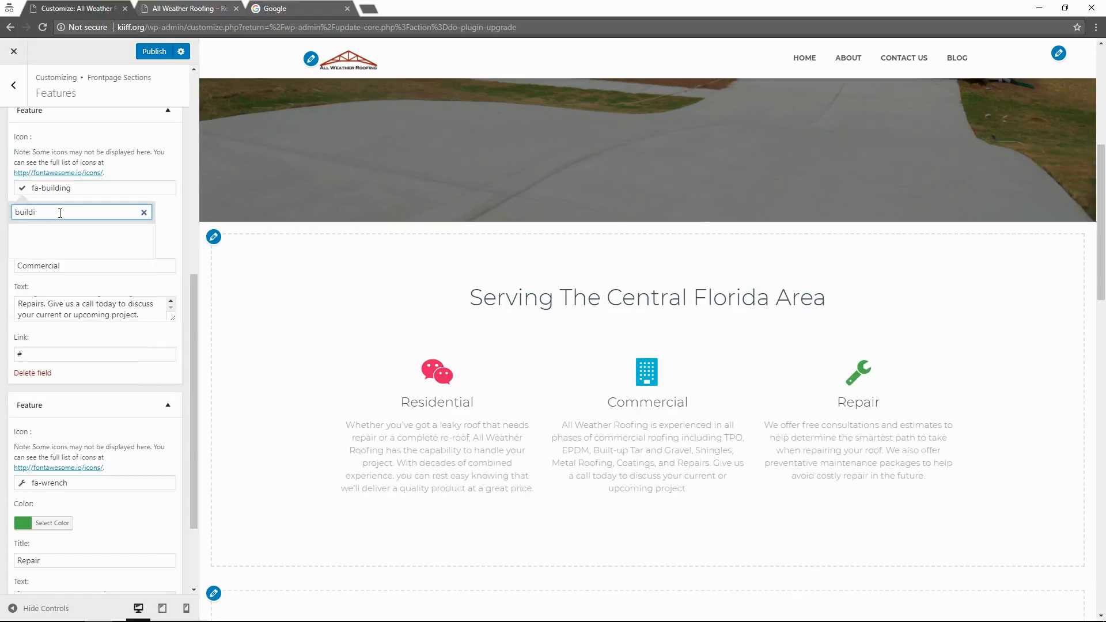
key("BackSpace")
key("BackSpace")
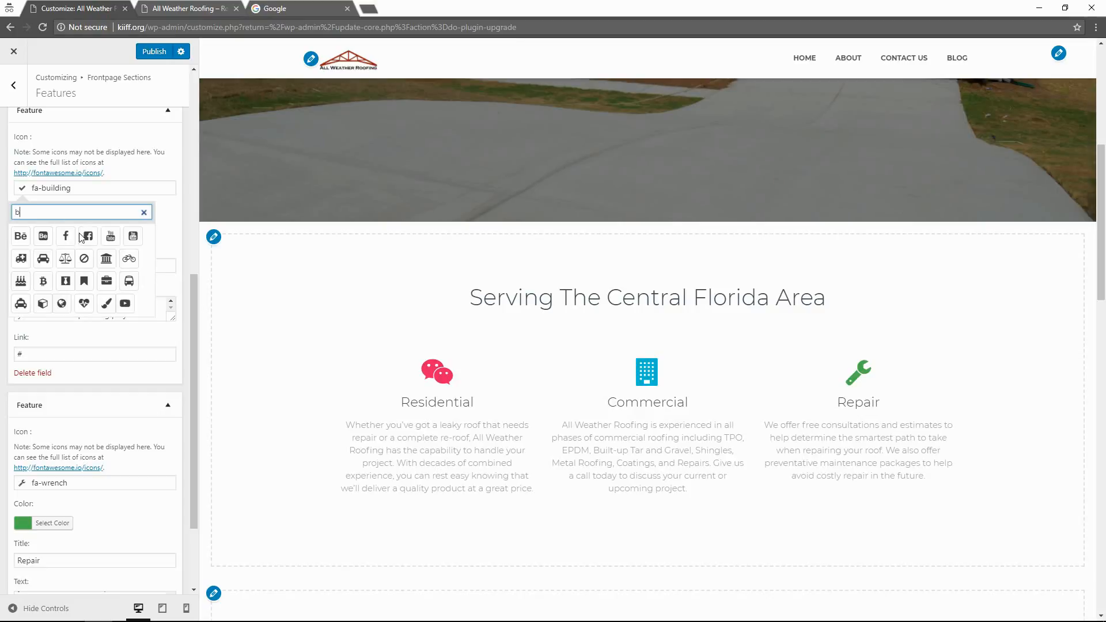
scroll(107, 266, "up", 3)
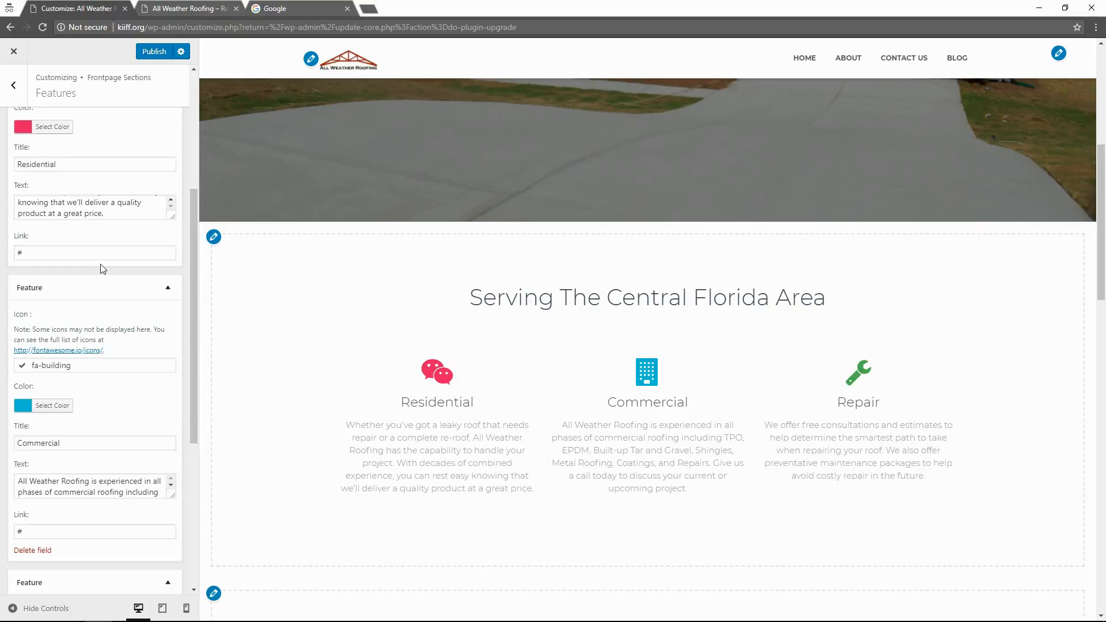
scroll(75, 334, "up", 2)
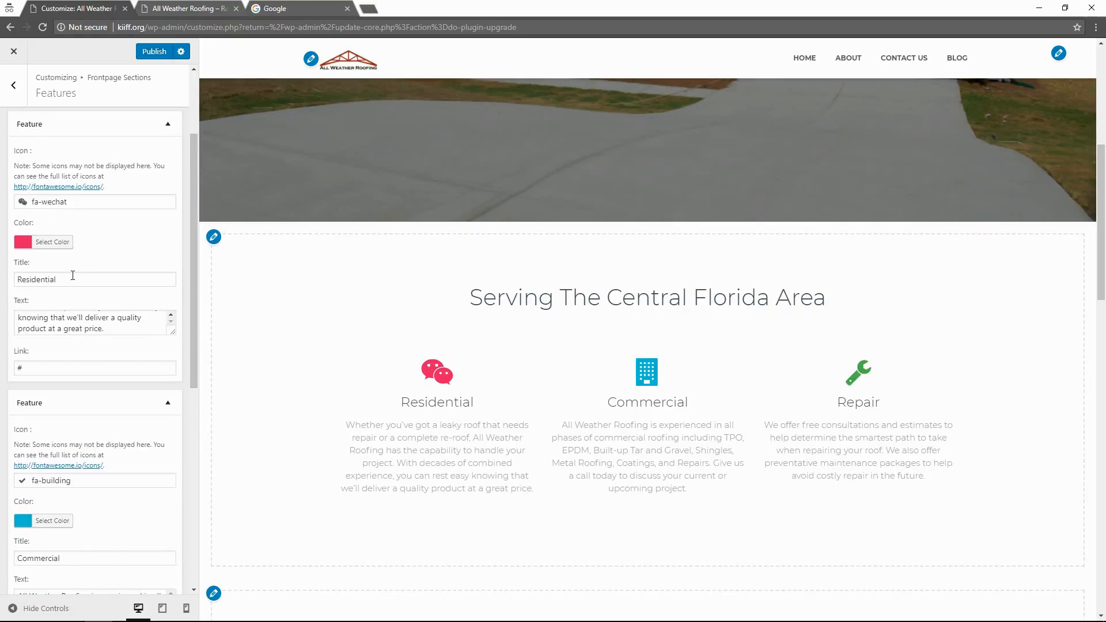
Set the Residential feature's icon to fa-home using the 'home' search.
left_click(75, 203)
left_click(66, 226)
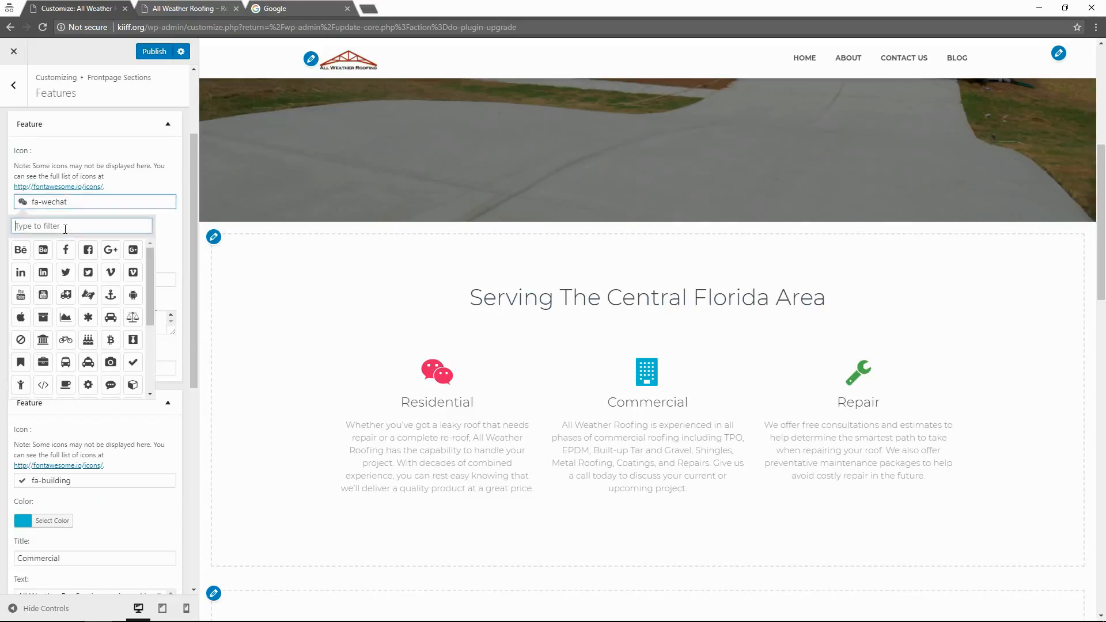
type("house")
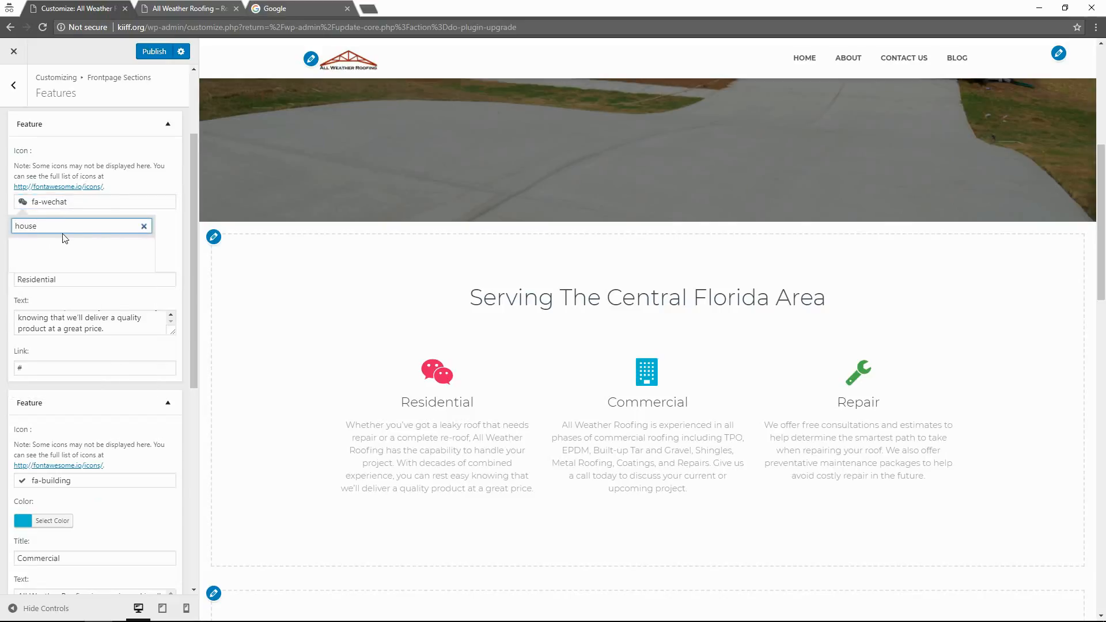
key("BackSpace")
key("BackSpace")
type("me")
left_click(22, 249)
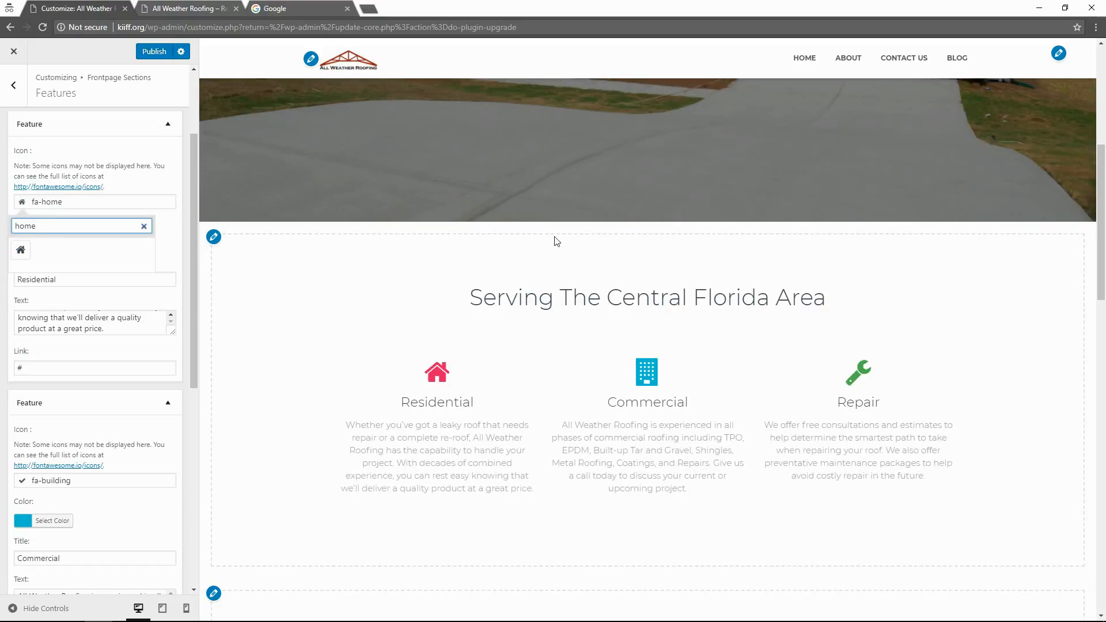
left_click(610, 425)
scroll(610, 425, "down", 4)
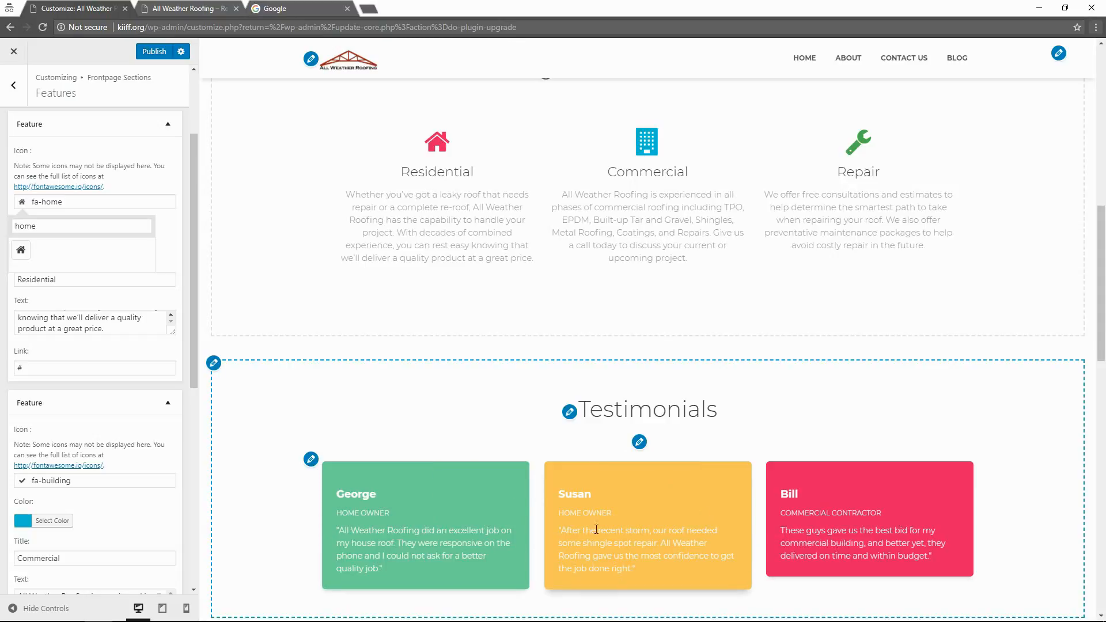
Scroll the preview down past the three features to the Testimonials section.
scroll(703, 473, "up", 2)
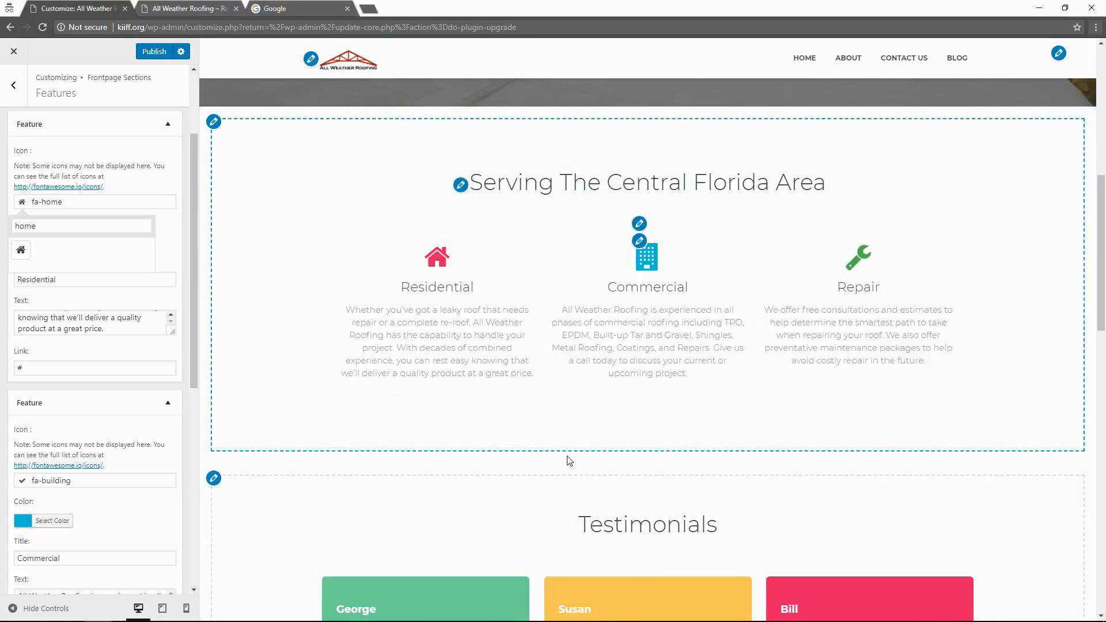
scroll(570, 461, "down", 1)
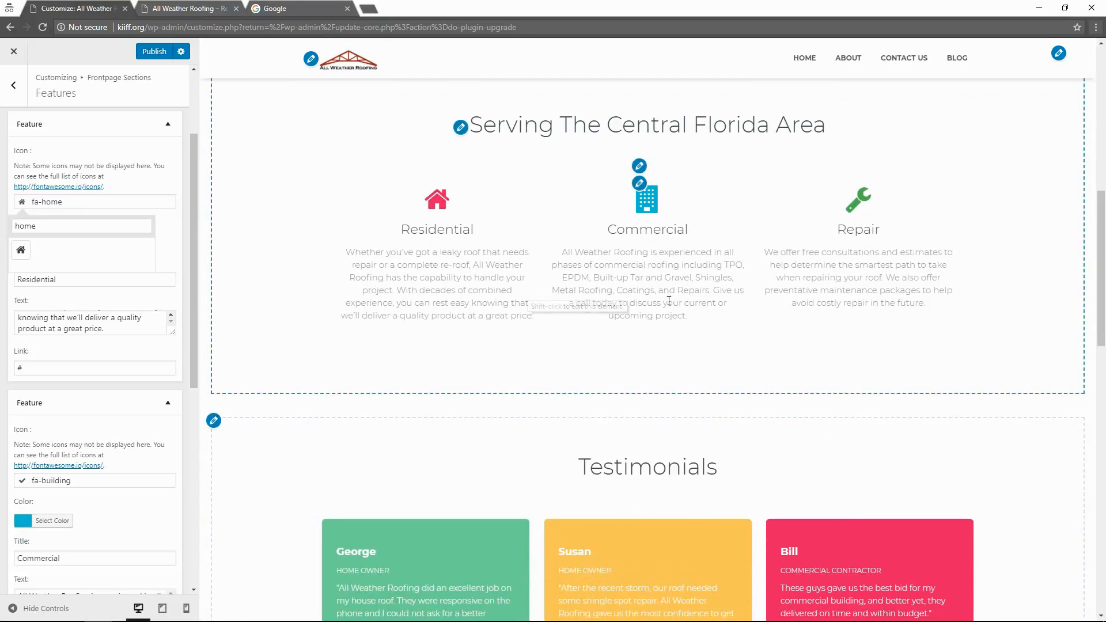
scroll(531, 439, "down", 2)
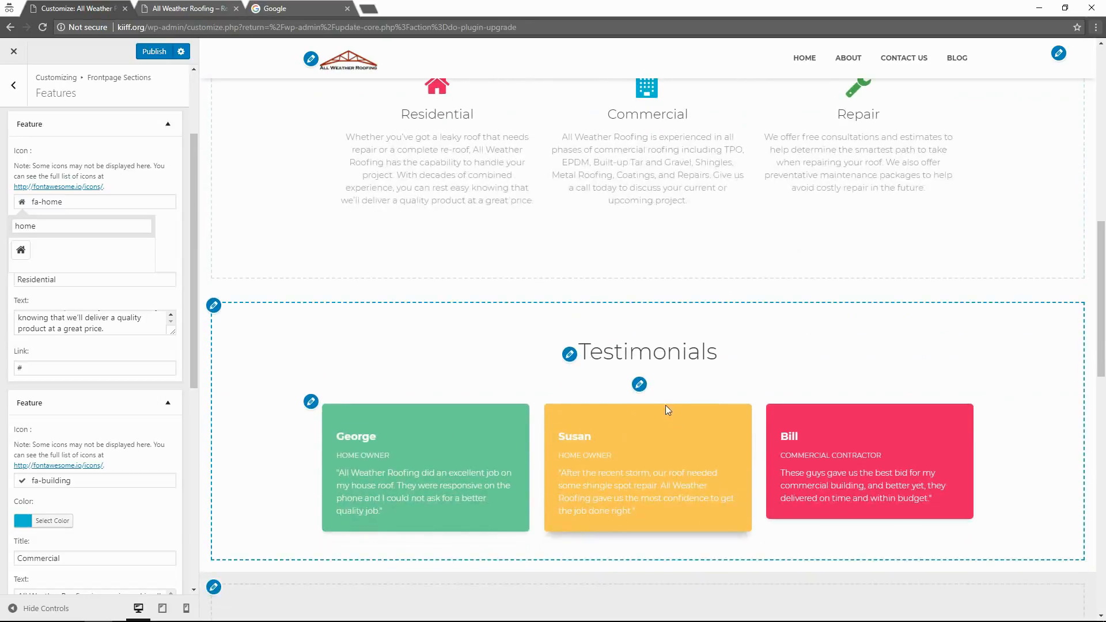
Open the Testimonials settings and expand George's, Susan's and Bill's testimonials to review them.
left_click(639, 385)
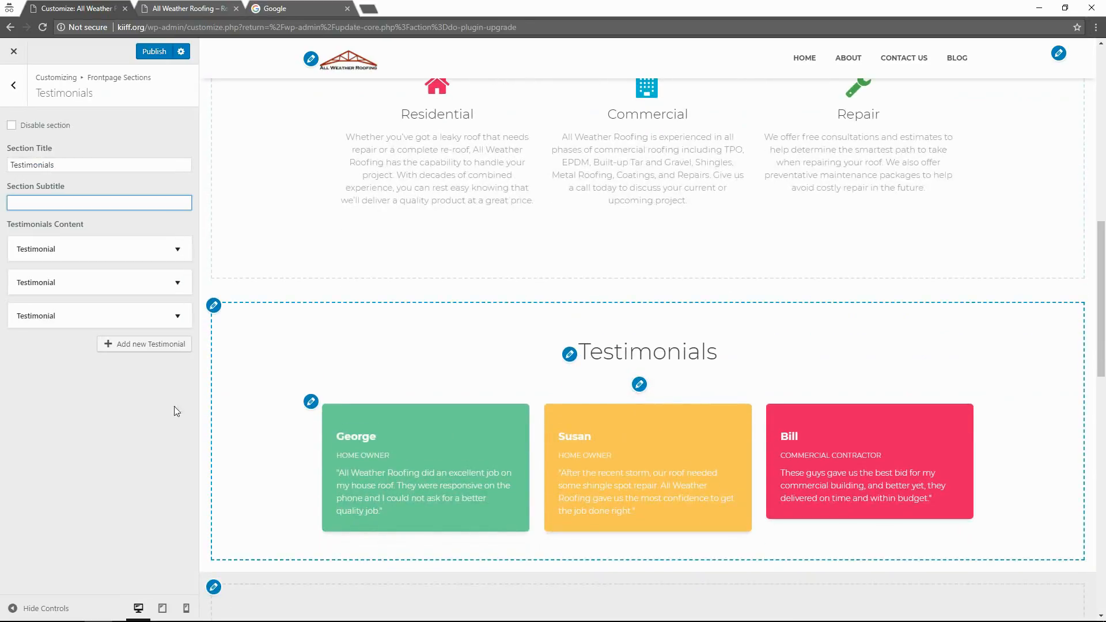
left_click(153, 249)
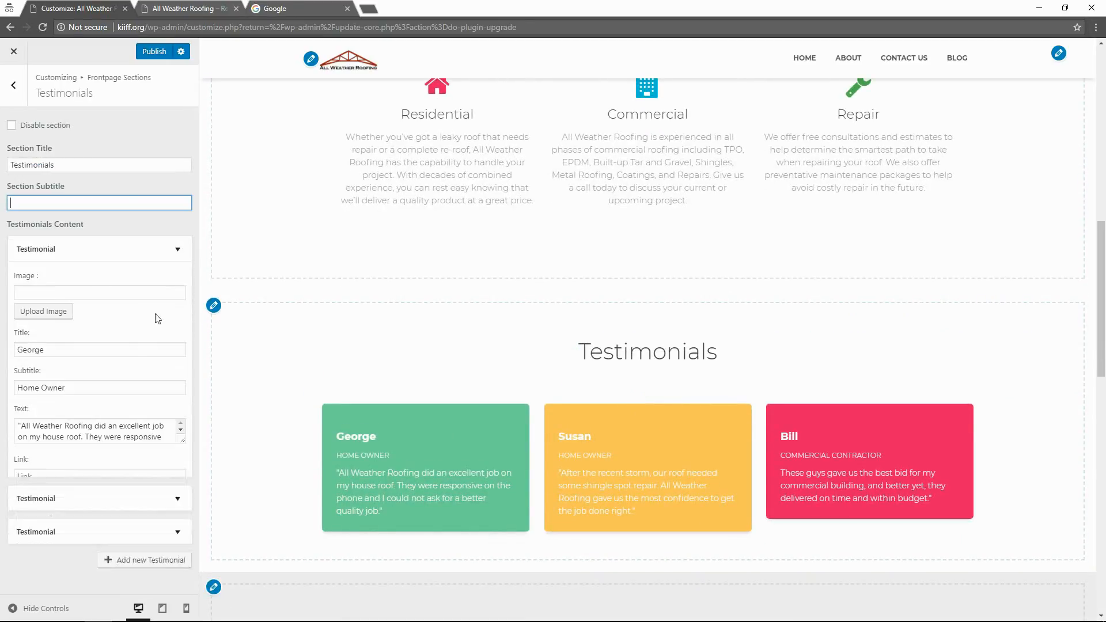
key("alt")
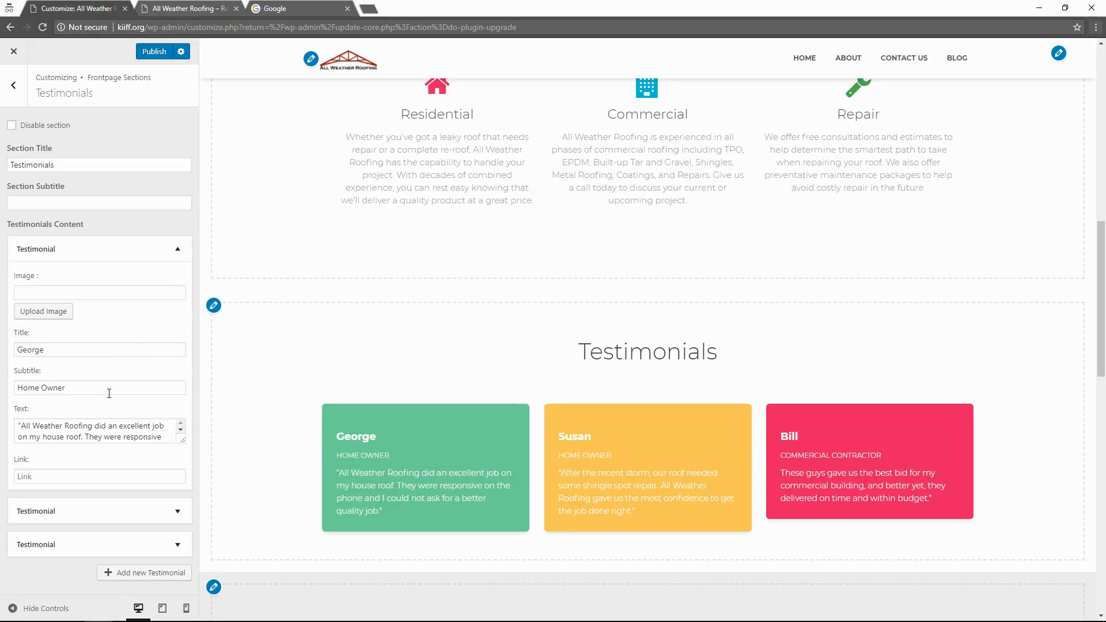
left_click(131, 503)
scroll(116, 438, "down", 4)
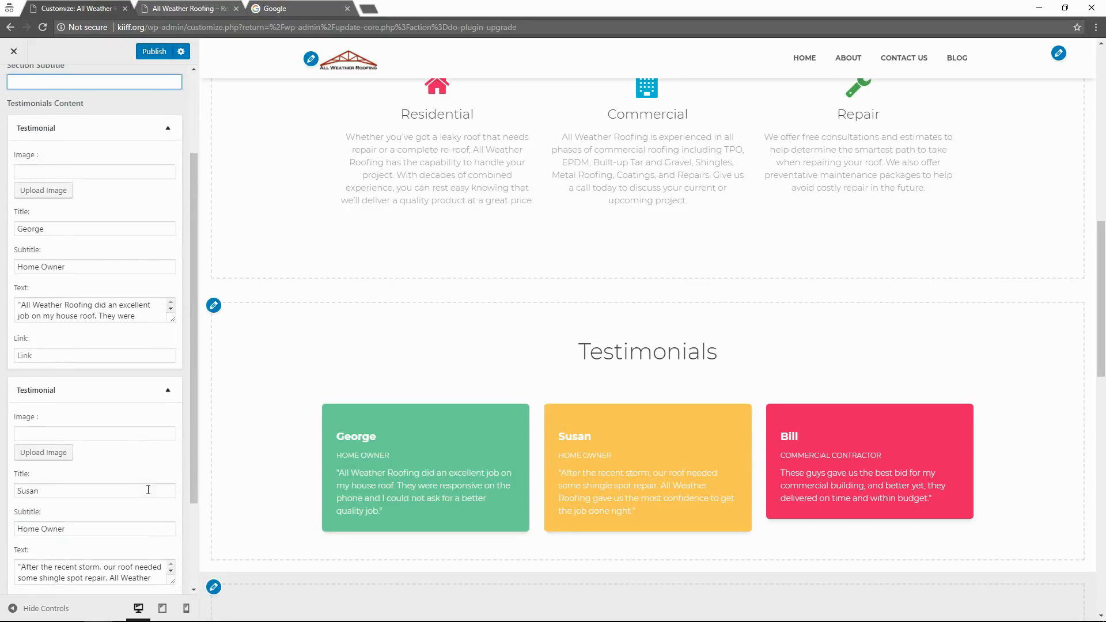
left_click(136, 548)
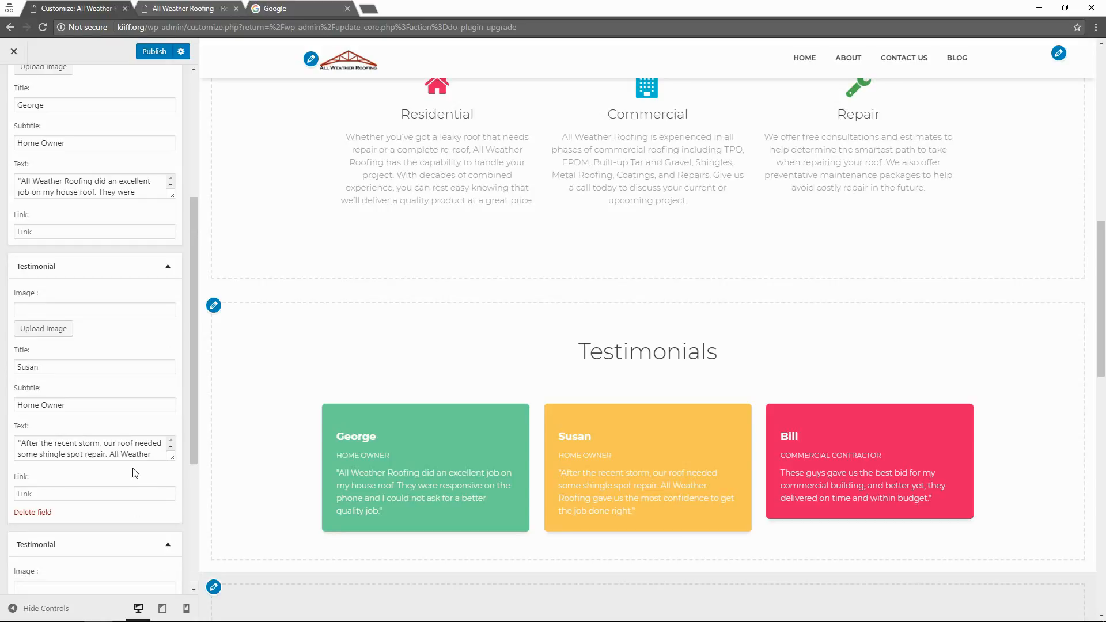
scroll(135, 473, "down", 4)
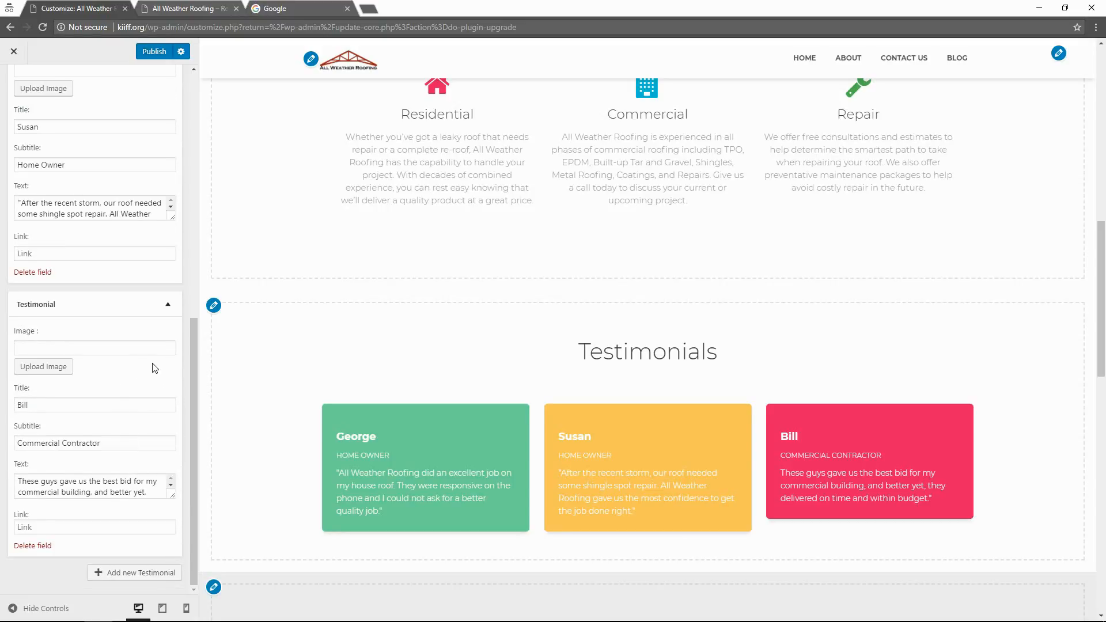
scroll(155, 368, "up", 3)
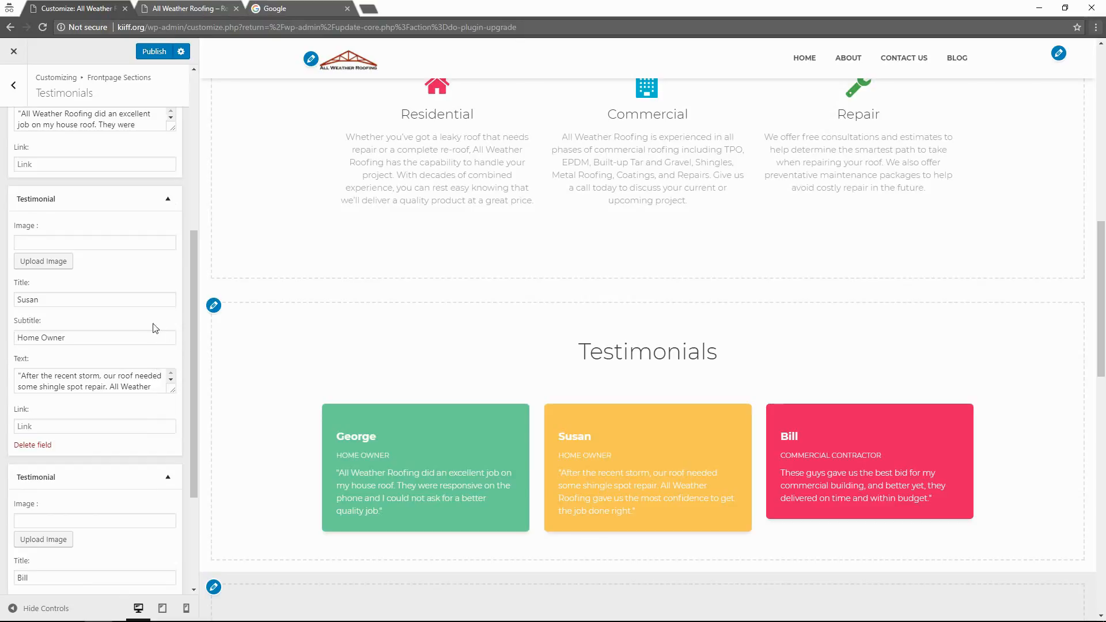
scroll(149, 331, "up", 2)
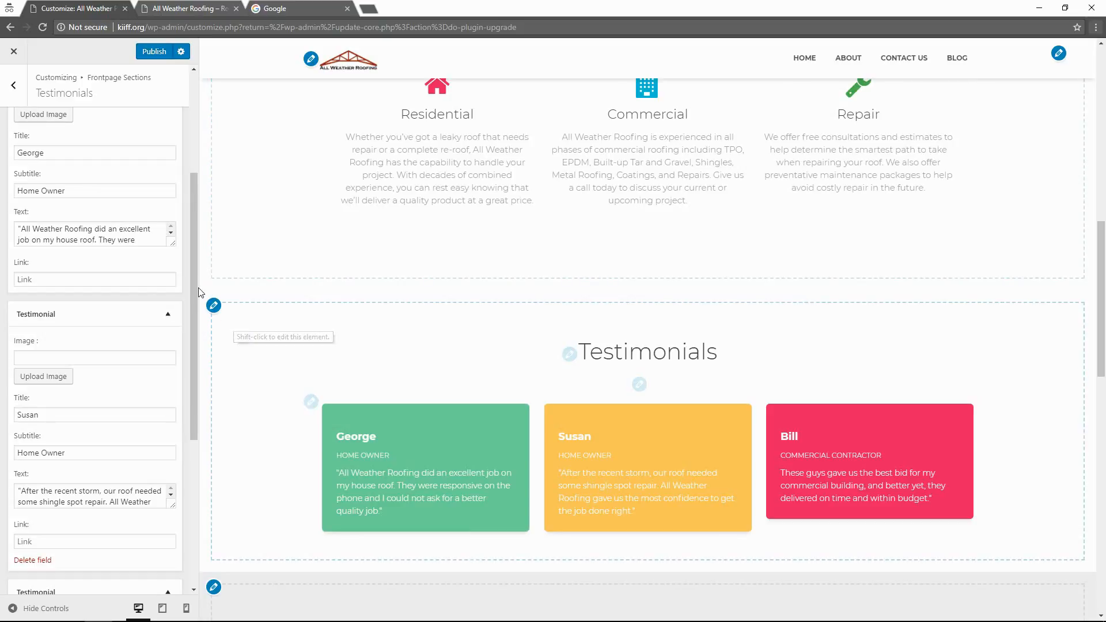
Collapse George's testimonial and open the Features section settings.
scroll(186, 215, "up", 4)
left_click(75, 247)
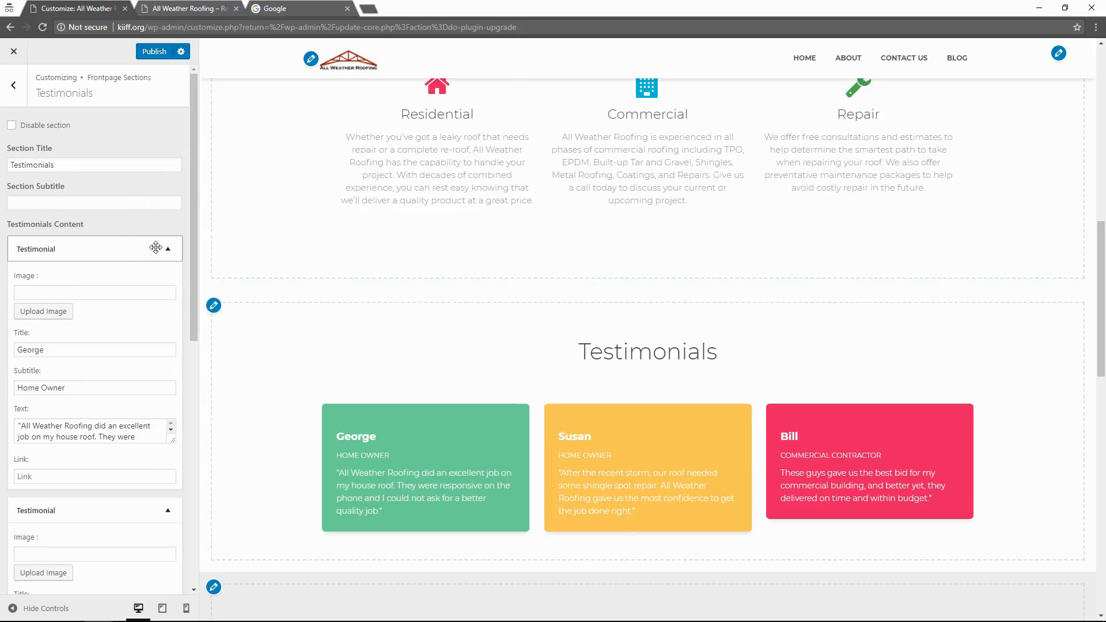
scroll(383, 309, "up", 4)
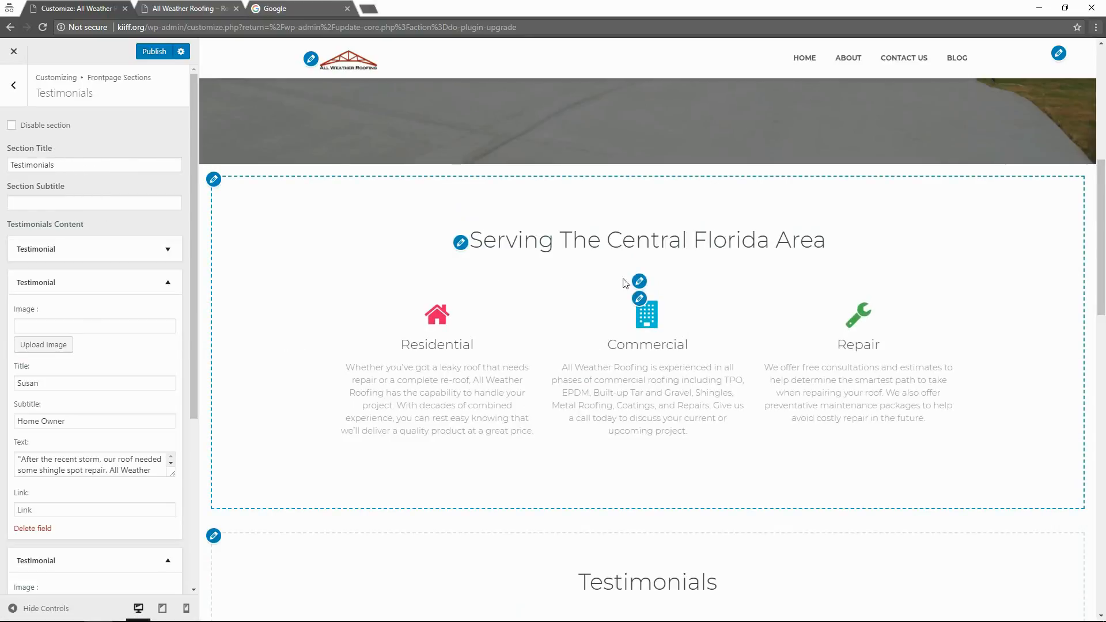
left_click(639, 299)
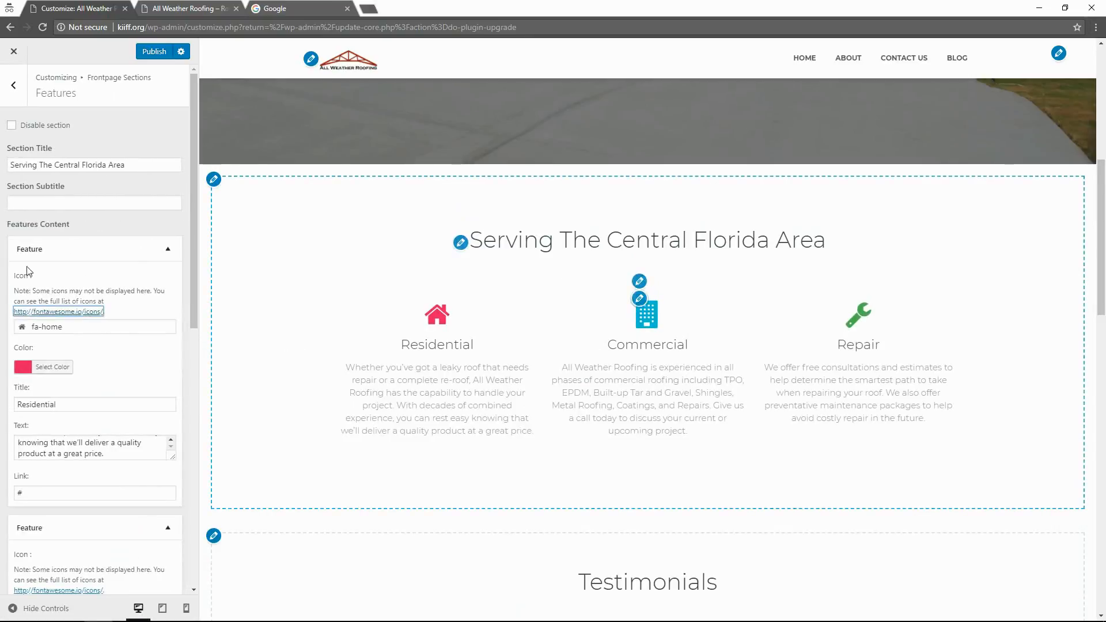
Set the Residential and Commercial feature icon colours to black.
left_click(55, 367)
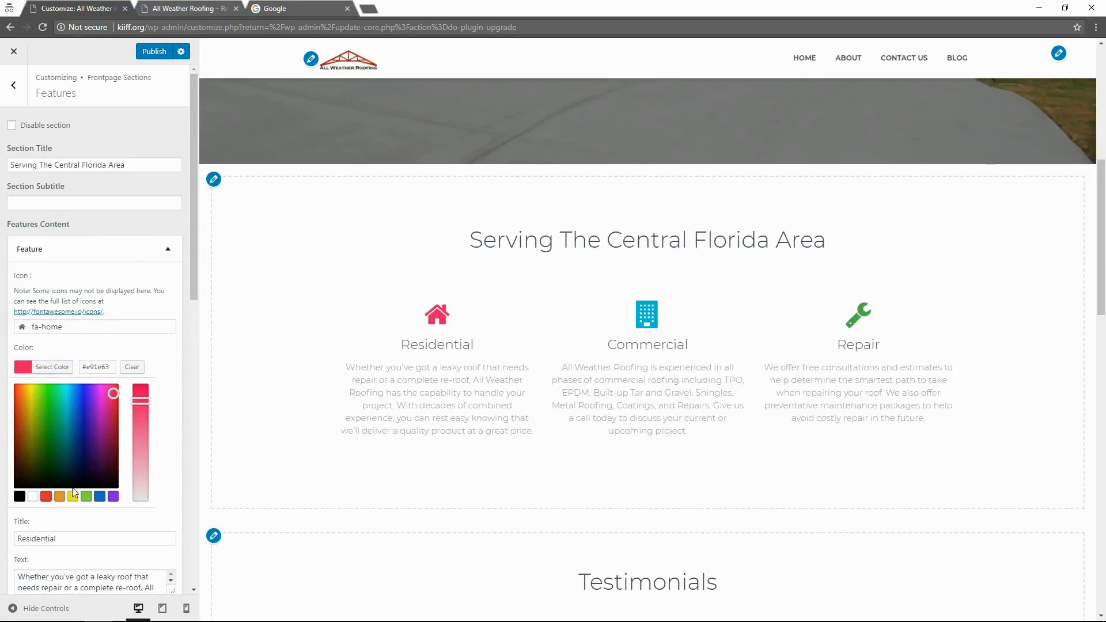
scroll(73, 492, "down", 3)
left_click(16, 318)
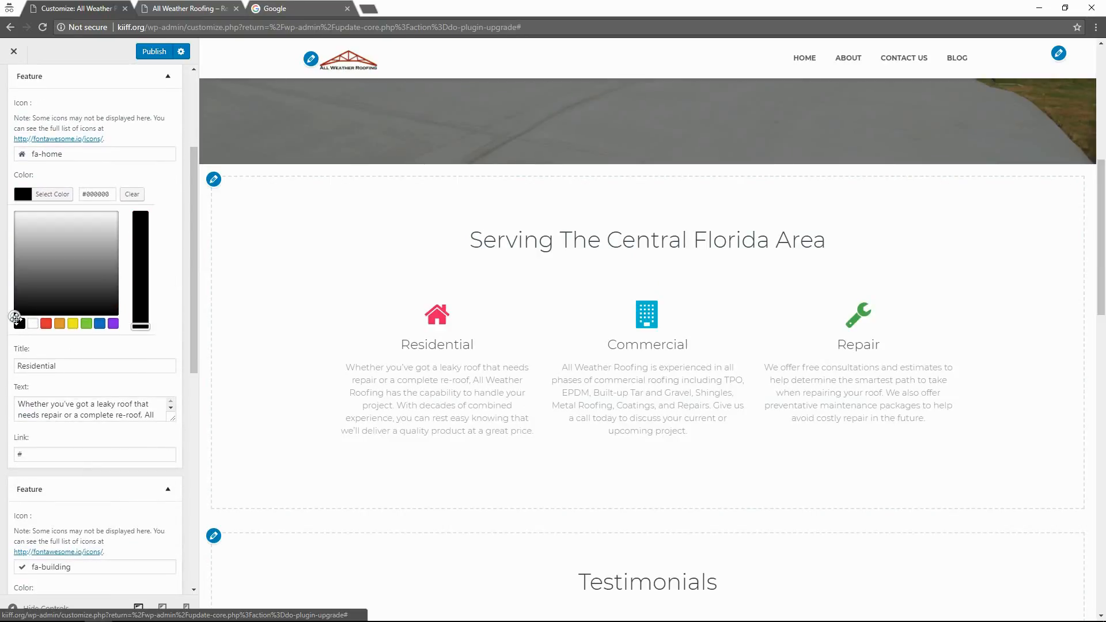
scroll(104, 444, "down", 1)
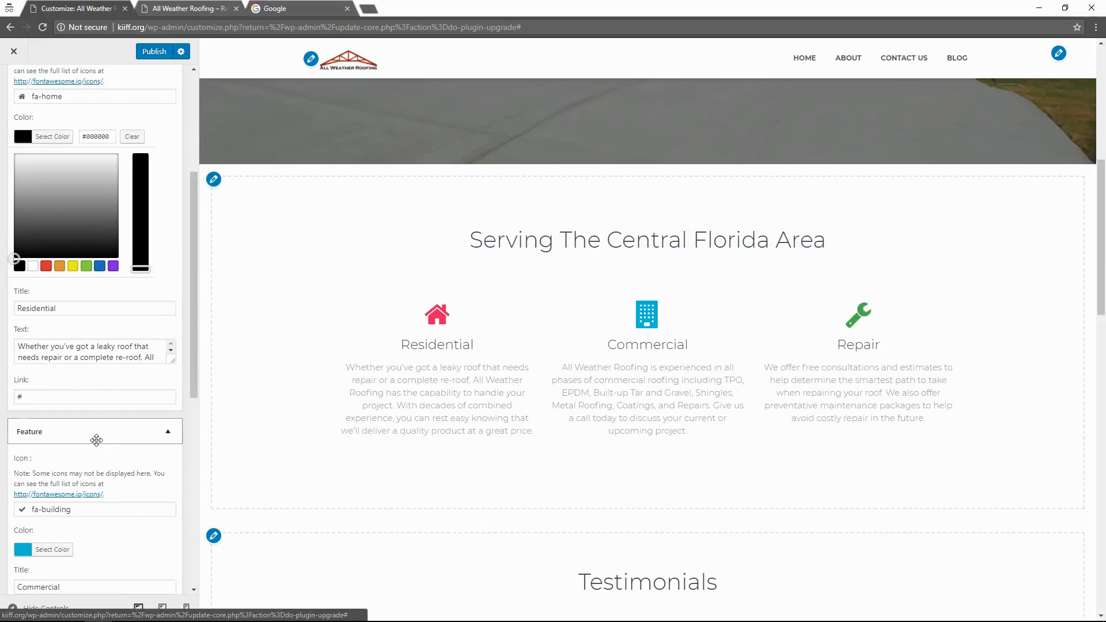
left_click(49, 547)
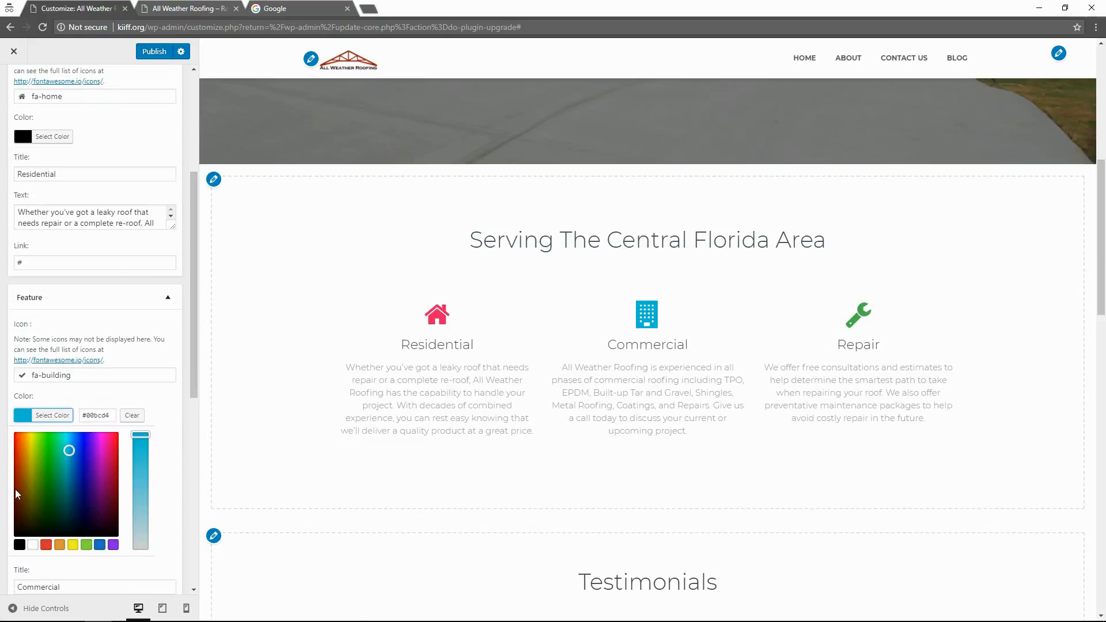
left_click(35, 416)
scroll(47, 493, "down", 2)
left_click(49, 416)
scroll(52, 415, "down", 3)
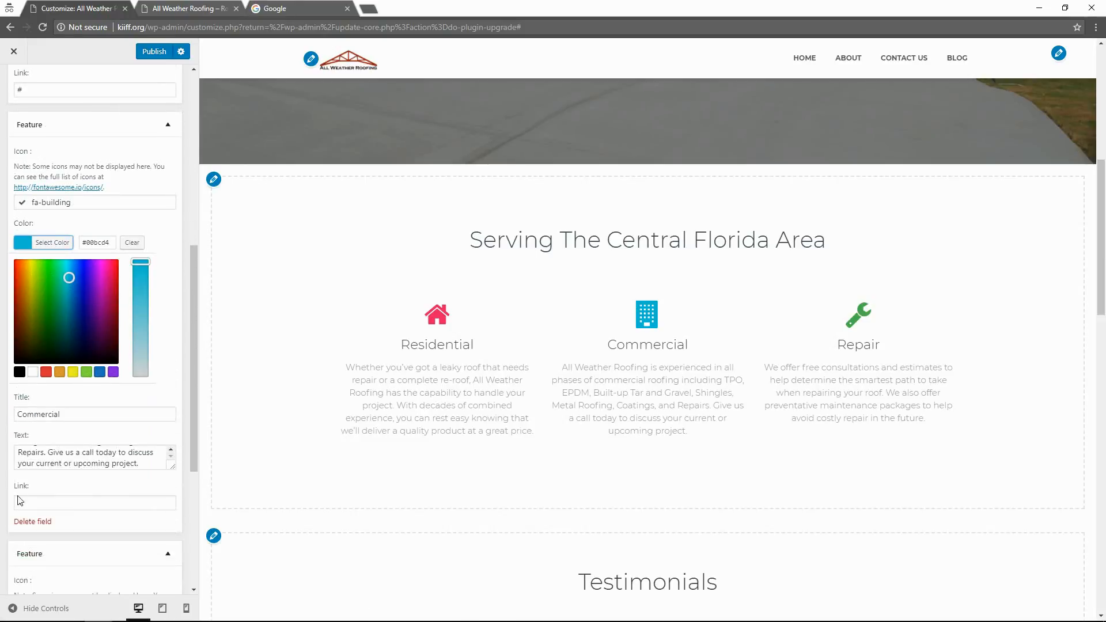
left_click(19, 372)
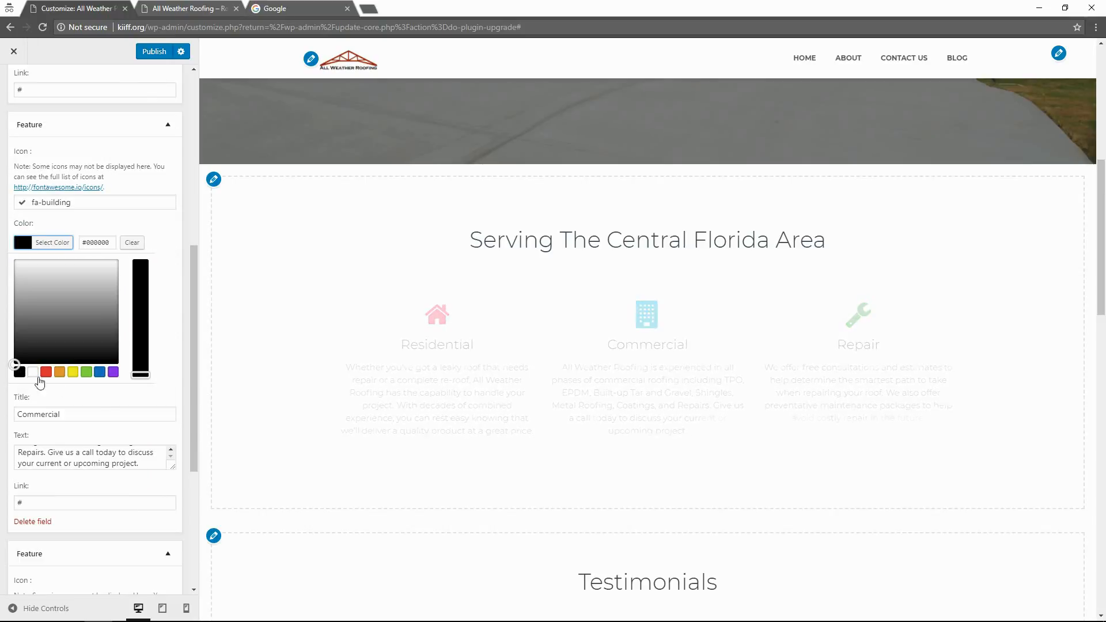
scroll(69, 392, "down", 3)
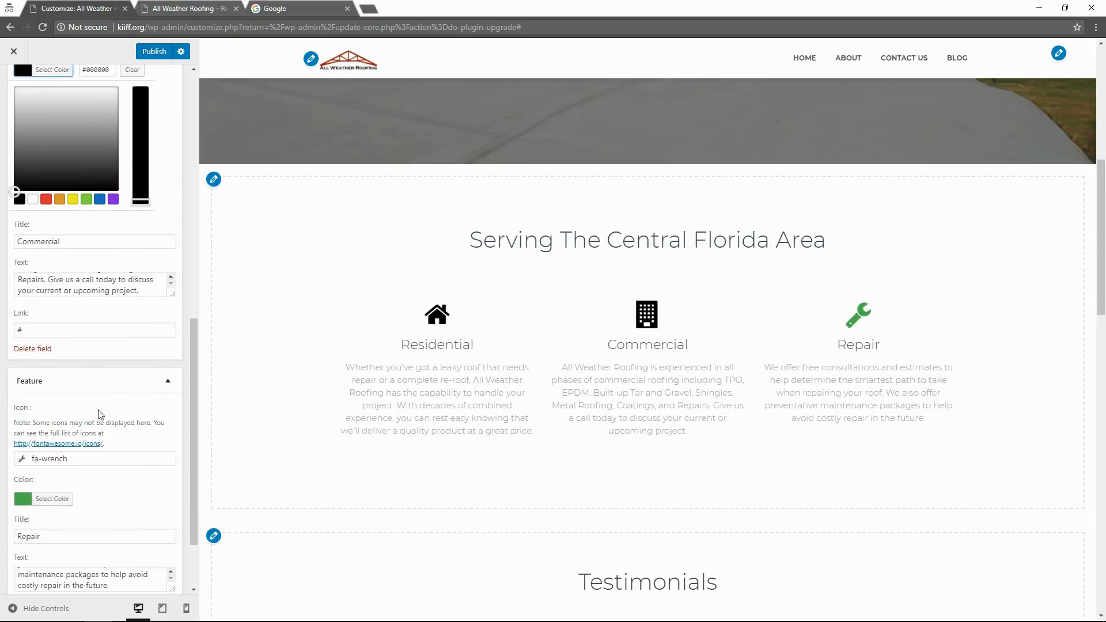
Publish the icon colour changes and view the site's front page.
left_click(61, 491)
scroll(23, 493, "up", 5)
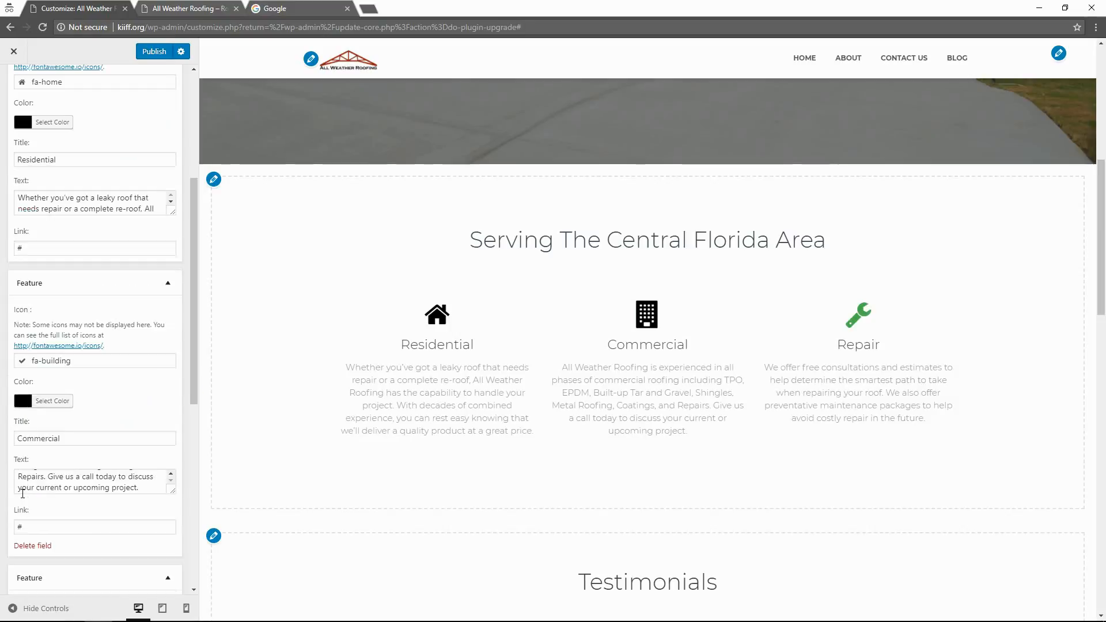
scroll(134, 440, "down", 3)
scroll(115, 346, "up", 3)
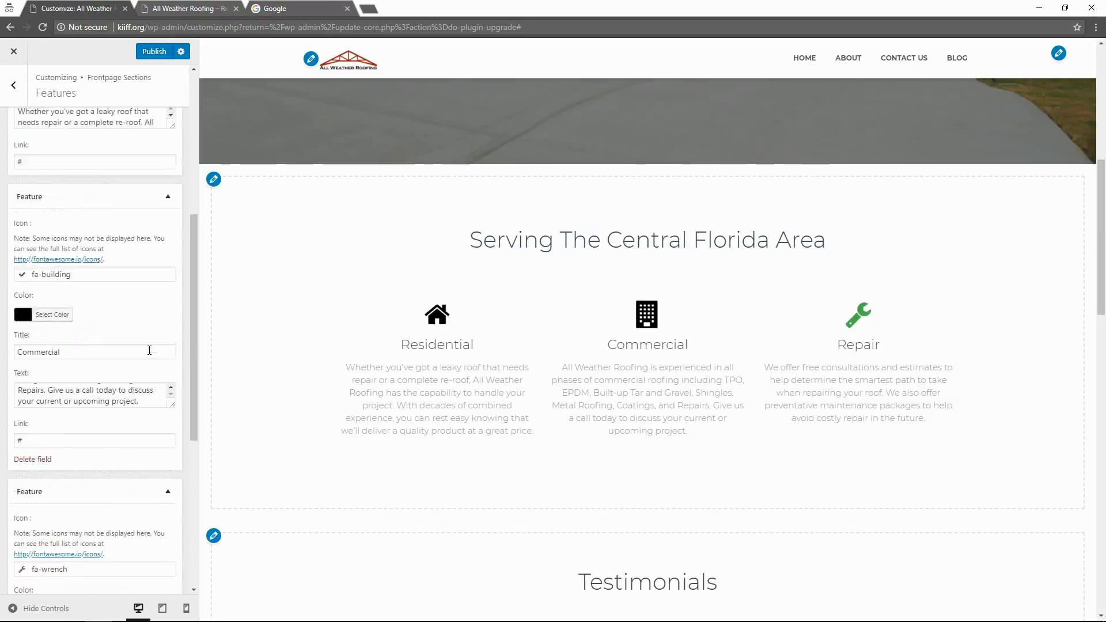
left_click(157, 55)
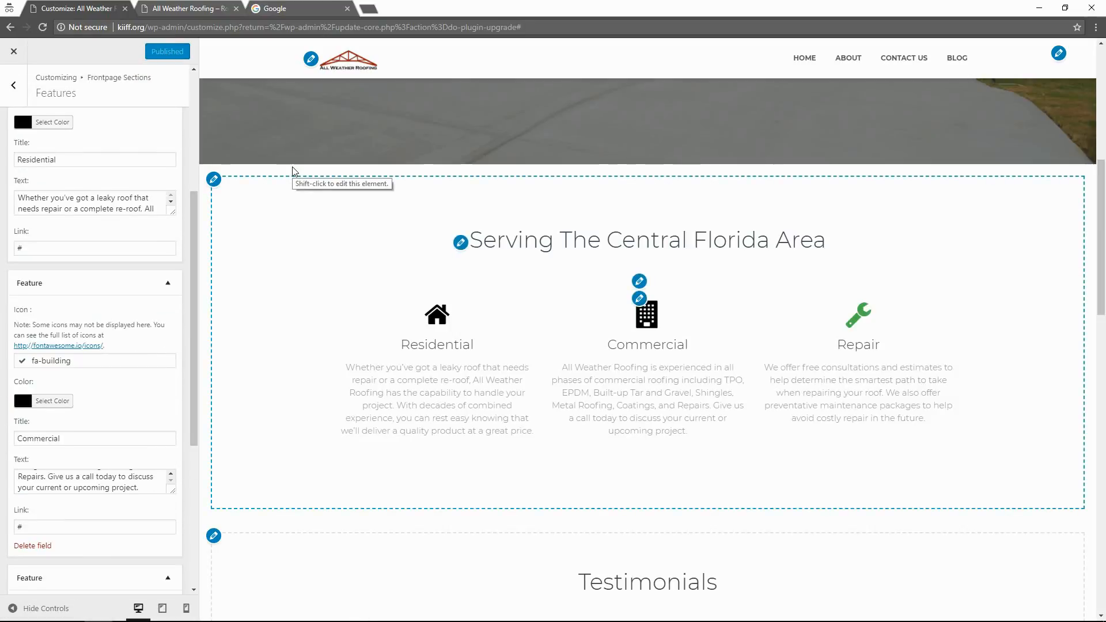
left_click(14, 51)
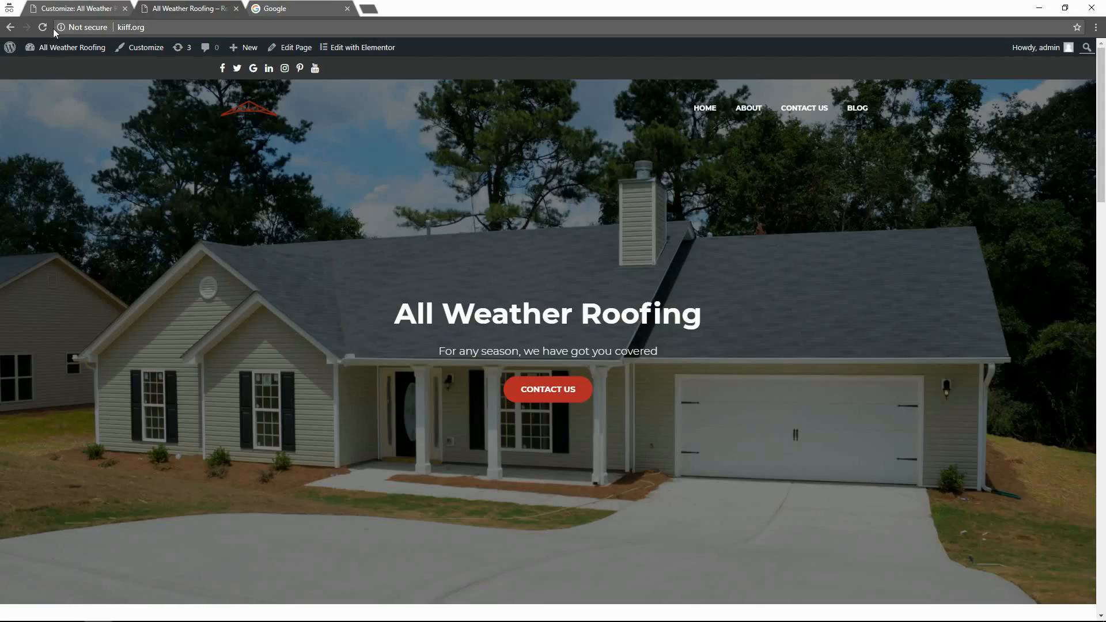
Make the Repair icon black, publish again, and switch to the live All Weather Roofing site.
scroll(355, 237, "down", 5)
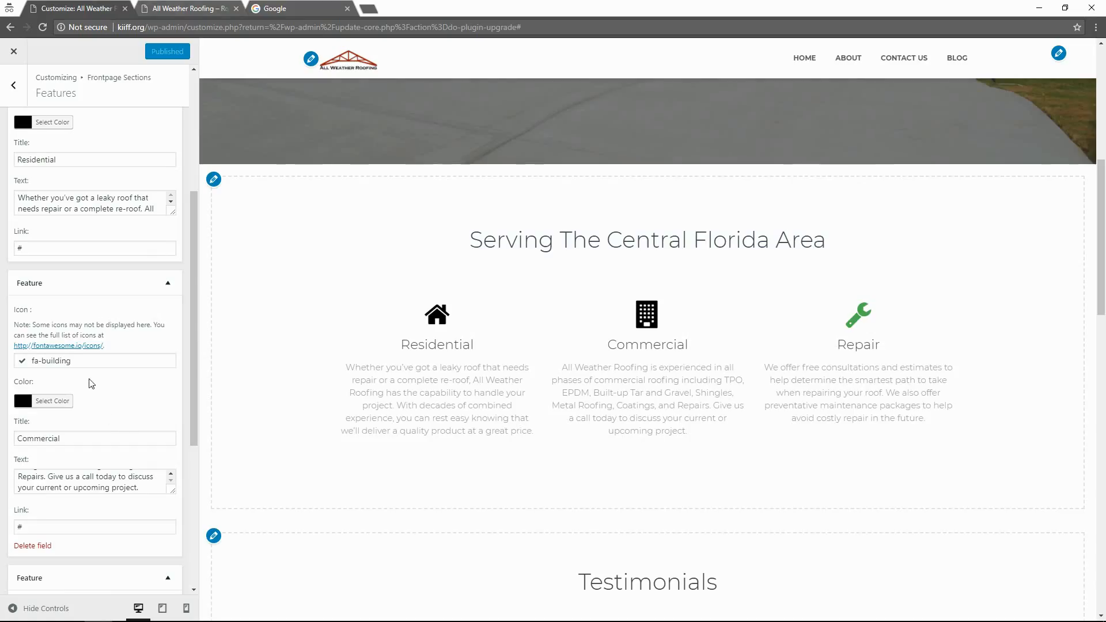
scroll(91, 384, "down", 4)
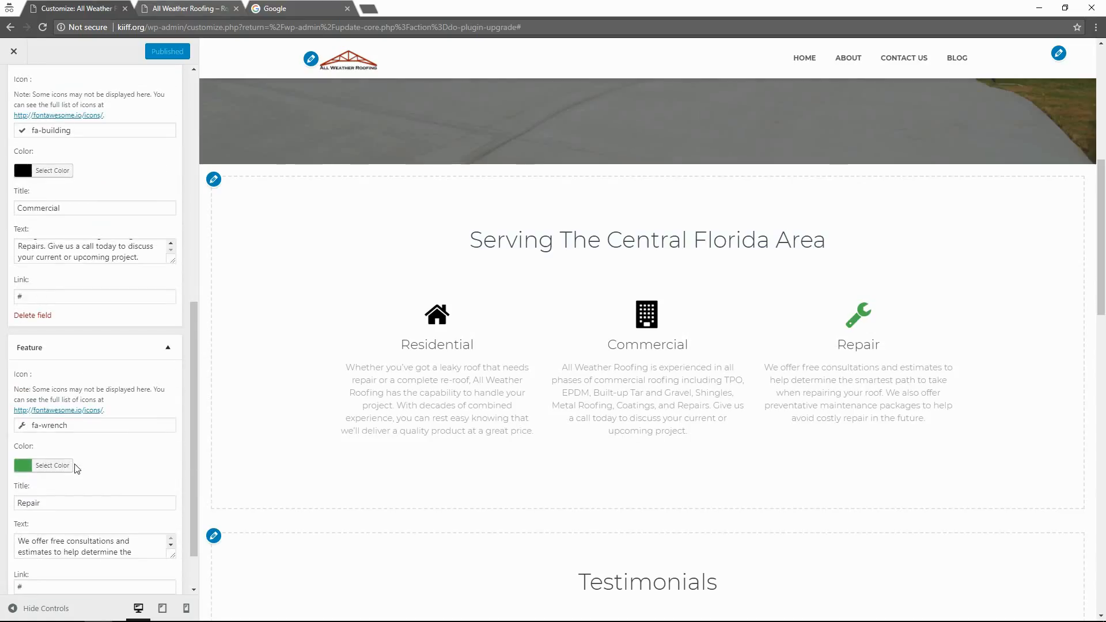
left_click(55, 466)
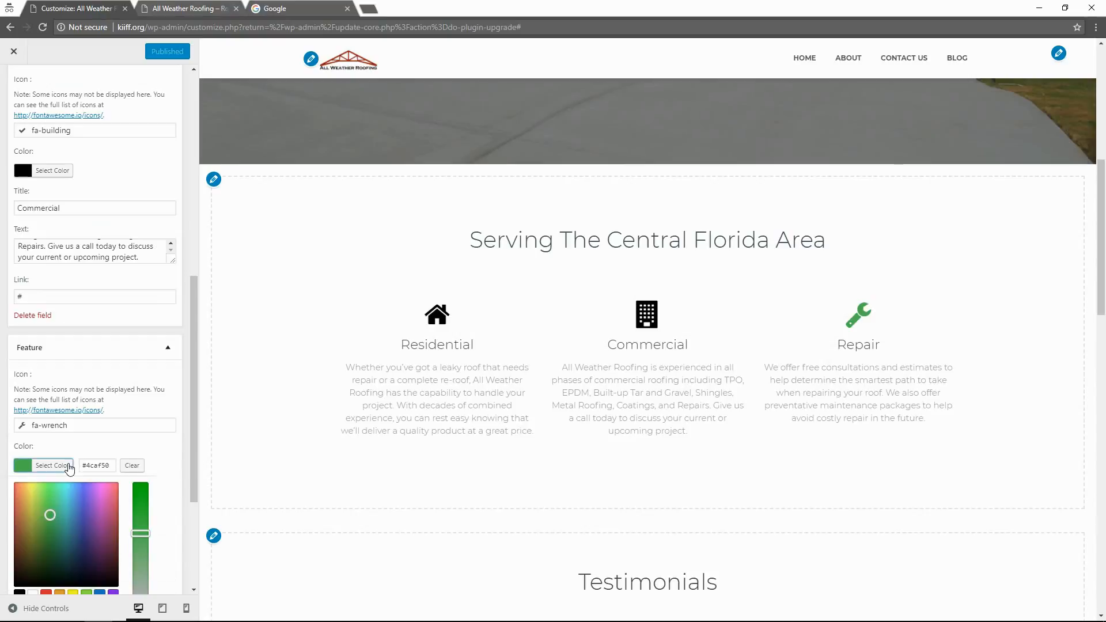
left_click(19, 592)
scroll(64, 536, "down", 3)
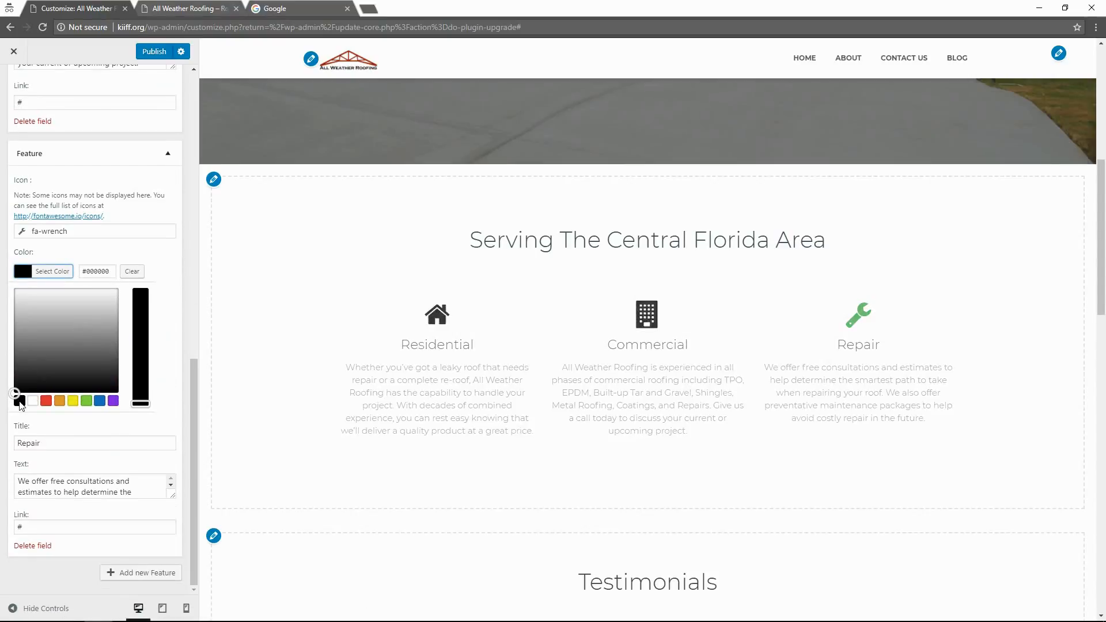
left_click(155, 51)
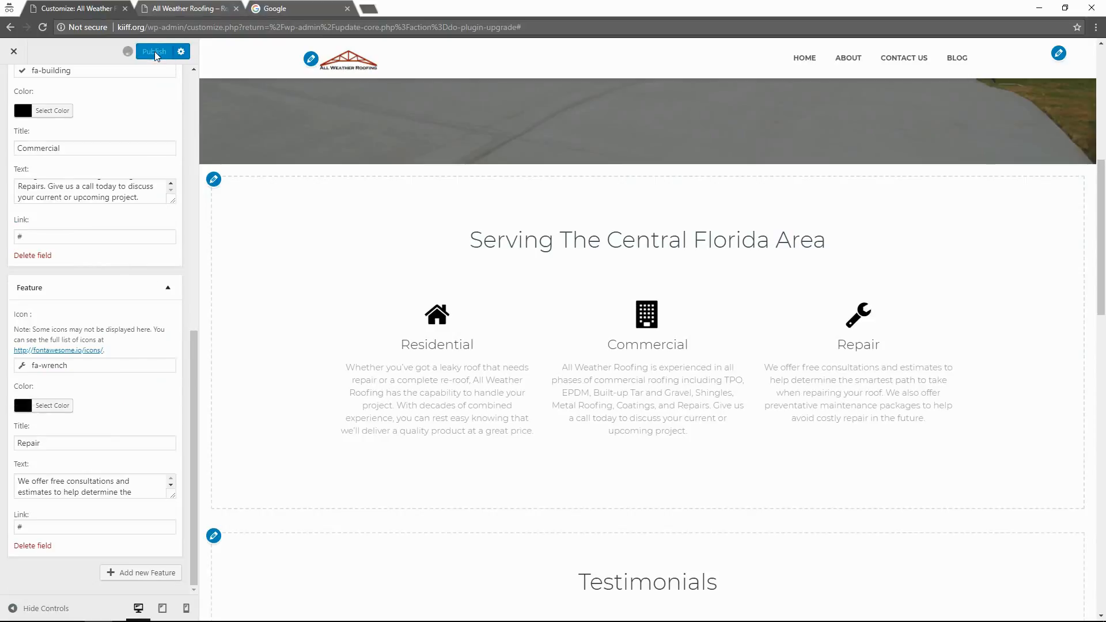
key("ctrl+3")
key("ctrl+2")
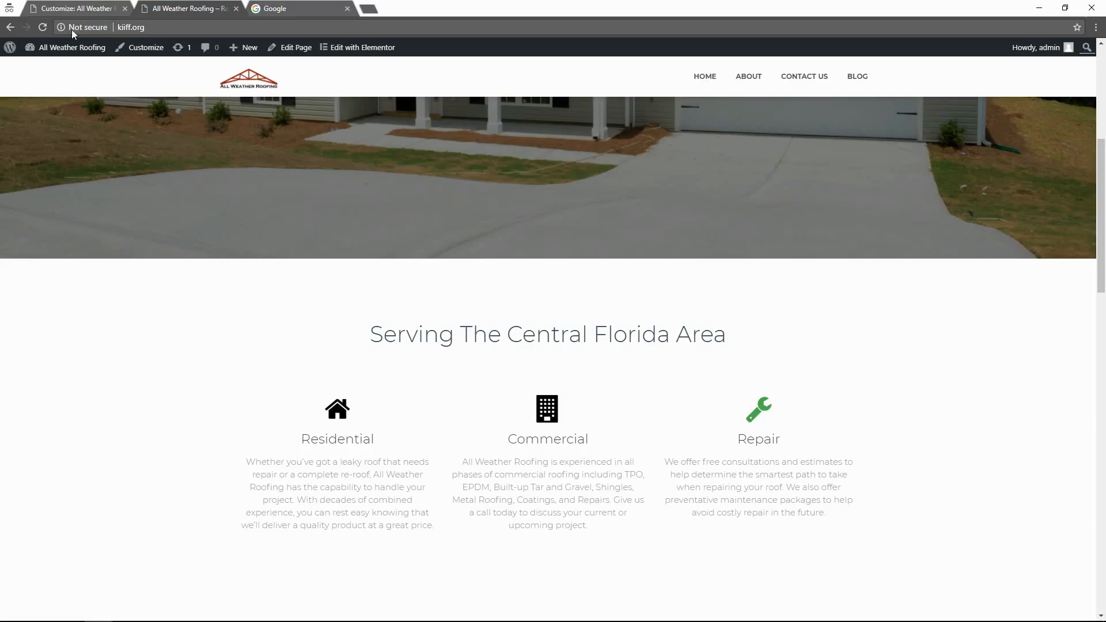
Reload the live homepage and scroll through it to review the latest changes.
left_click(43, 27)
scroll(366, 321, "down", 2)
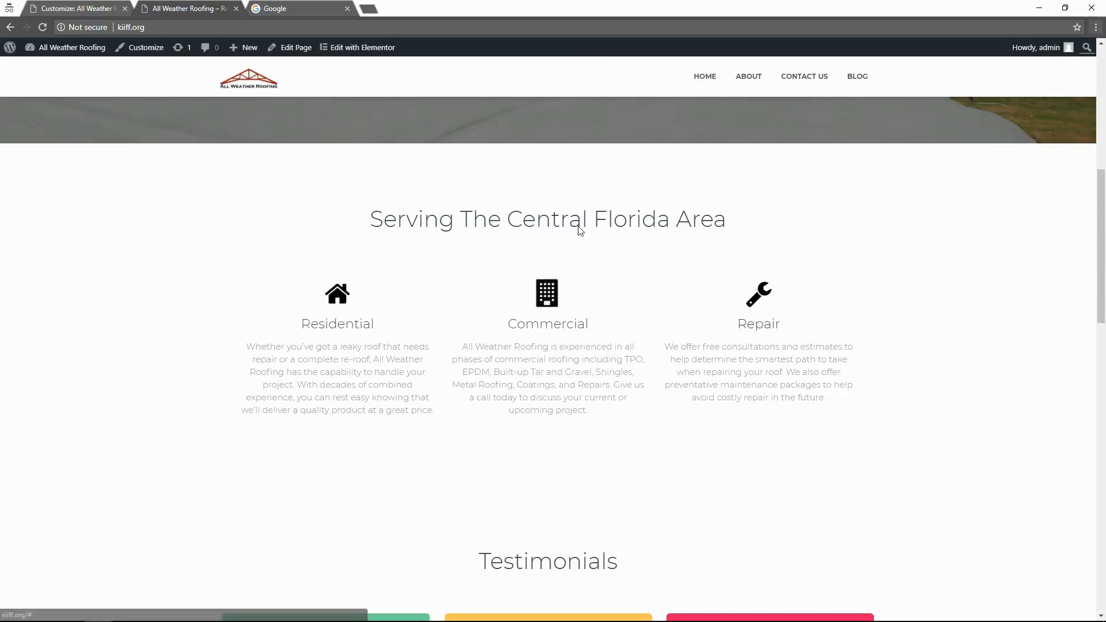
scroll(591, 298, "up", 1)
scroll(591, 298, "down", 2)
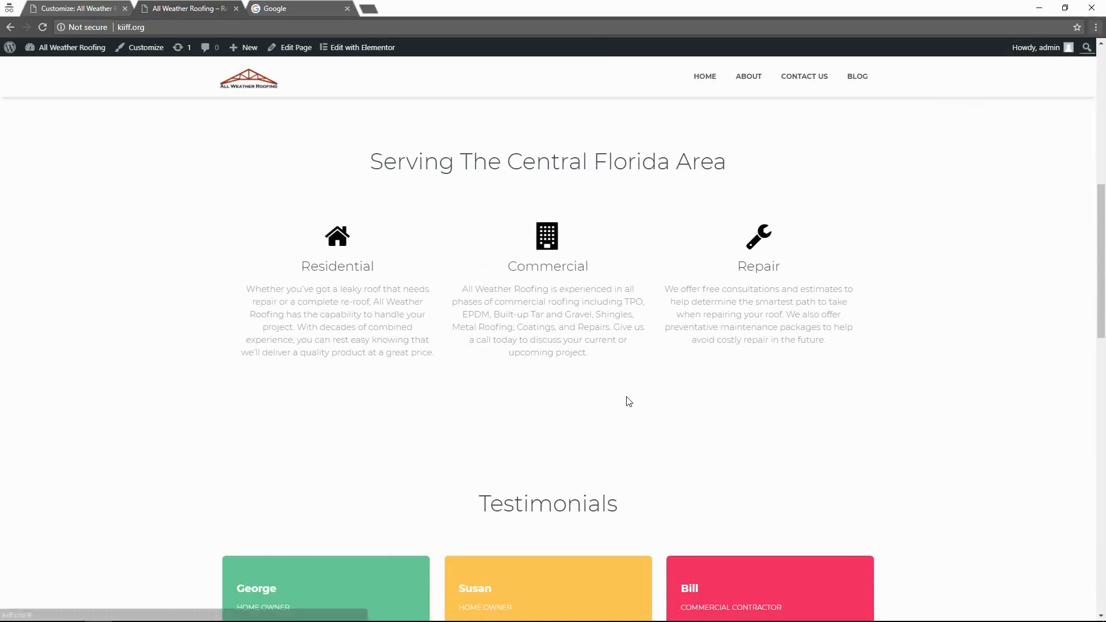
scroll(525, 453, "down", 2)
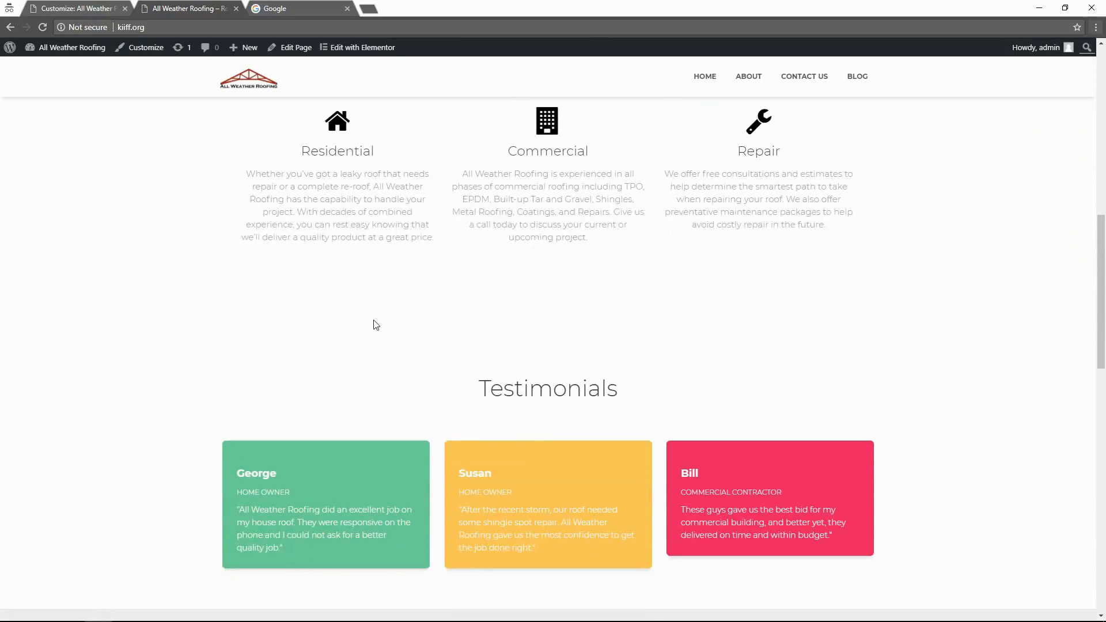
scroll(441, 400, "down", 8)
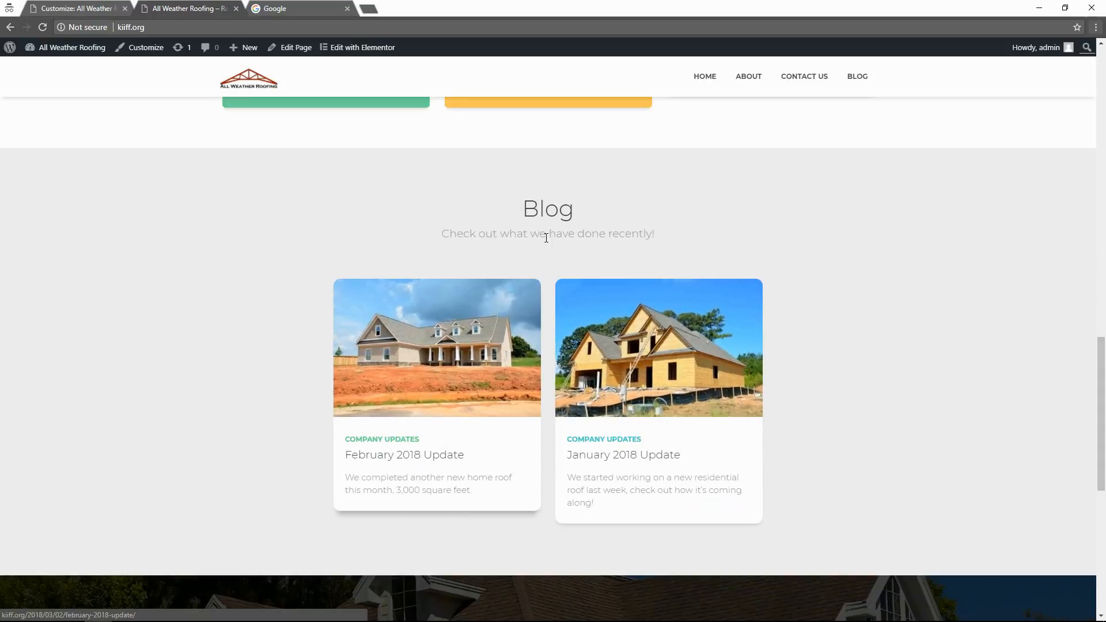
View the Blog page, then exit the customizer to the WordPress Updates page.
left_click(858, 77)
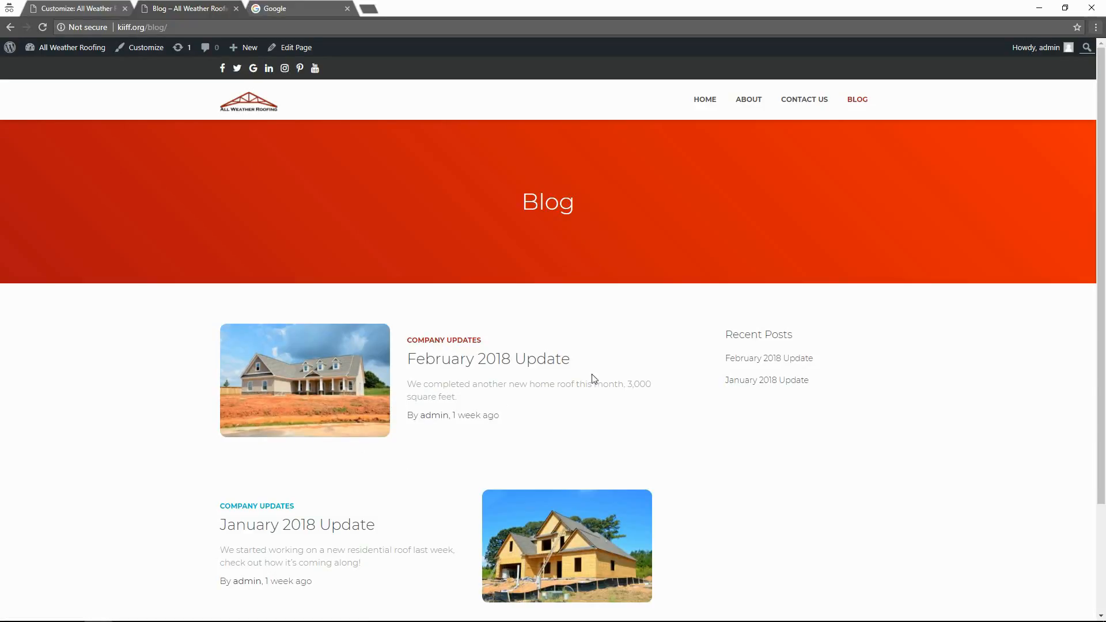
left_click(101, 4)
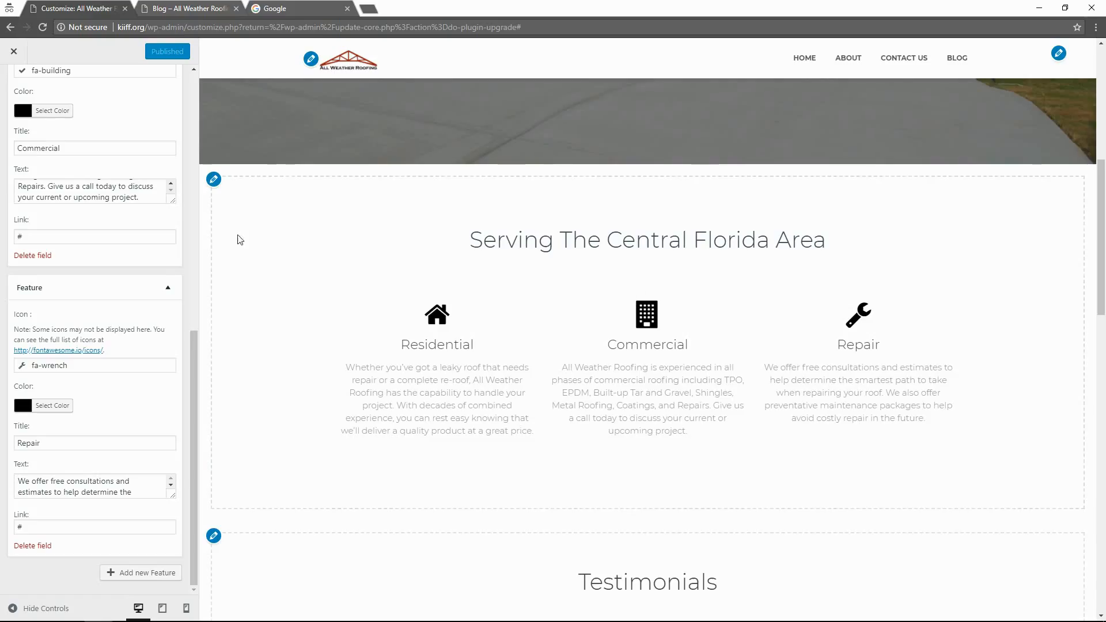
left_click(15, 56)
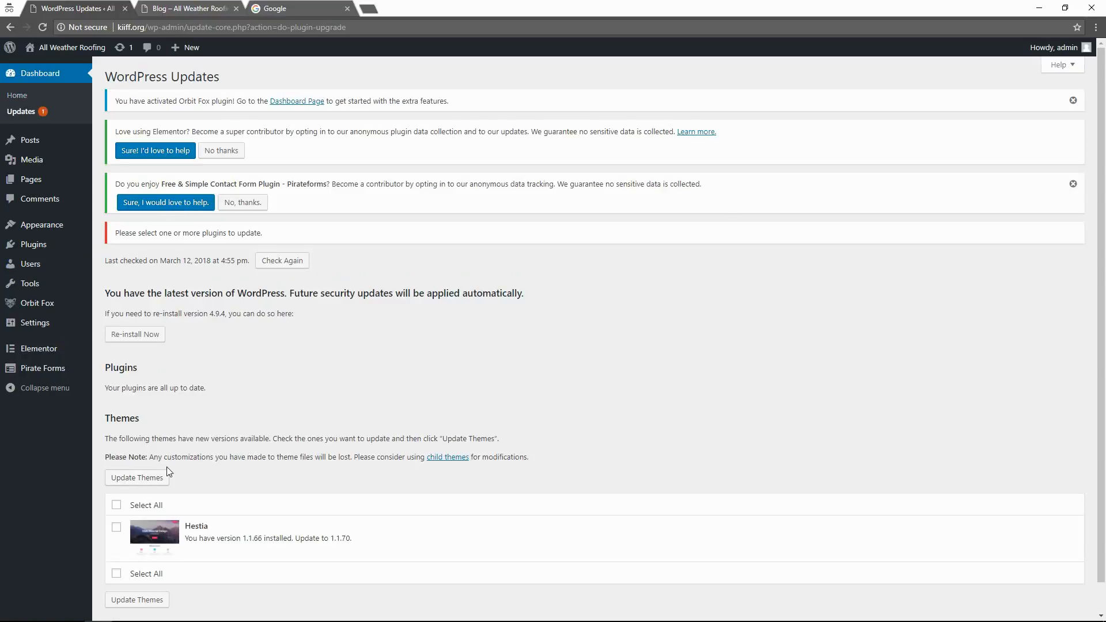
Select all themes and update Hestia from 1.1.66 to 1.1.70.
left_click(117, 505)
left_click(130, 482)
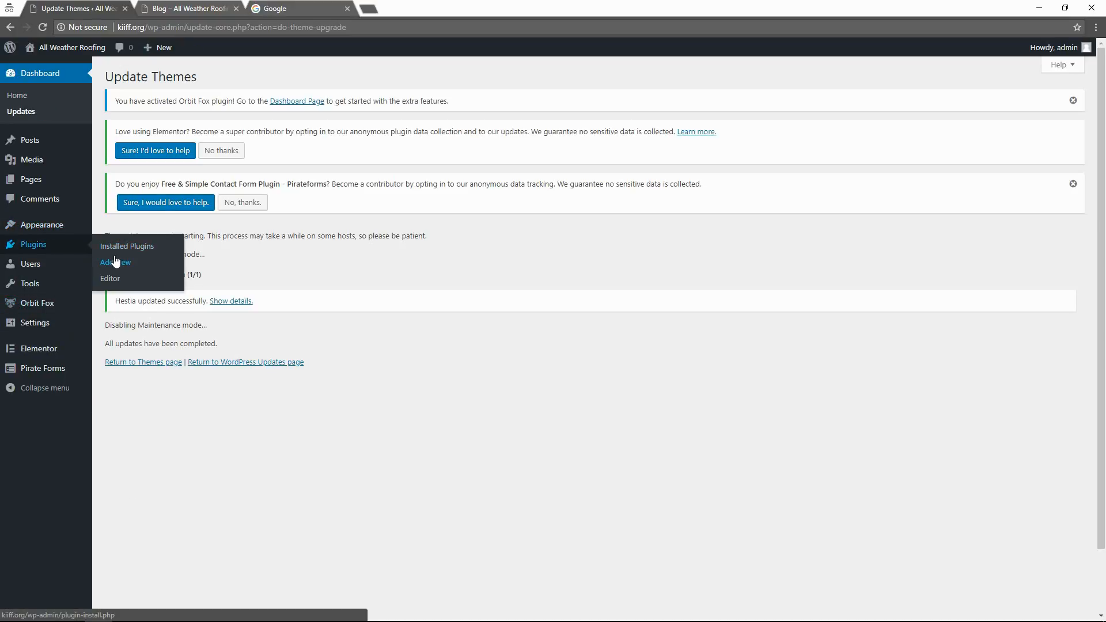
Search Add New plugins for 'remove author', then install and activate Show Hide Author.
left_click(117, 264)
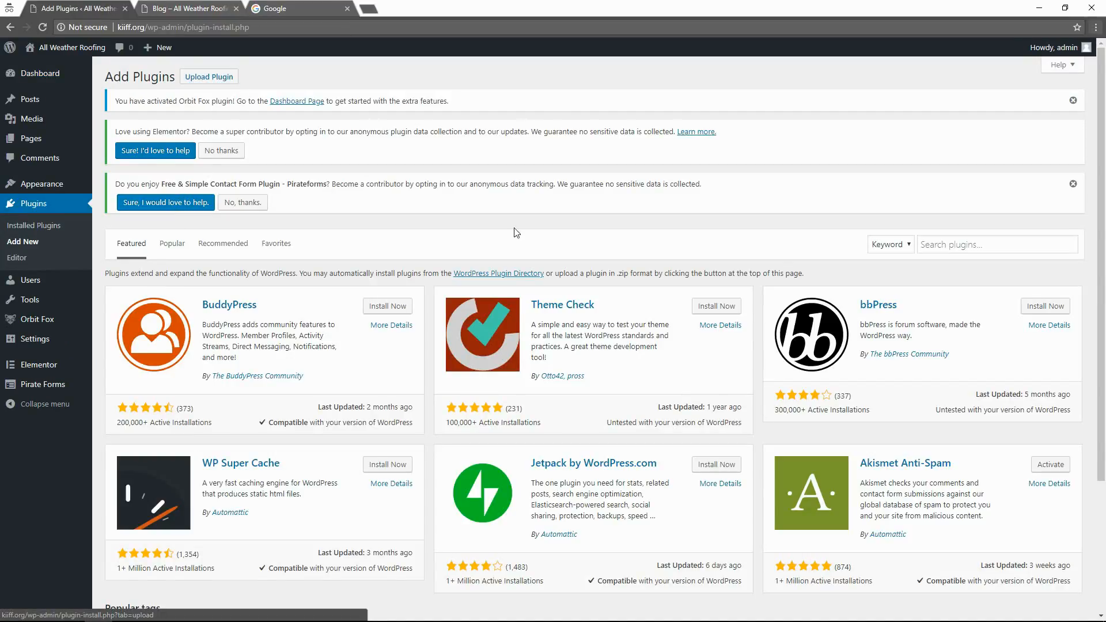
left_click(978, 247)
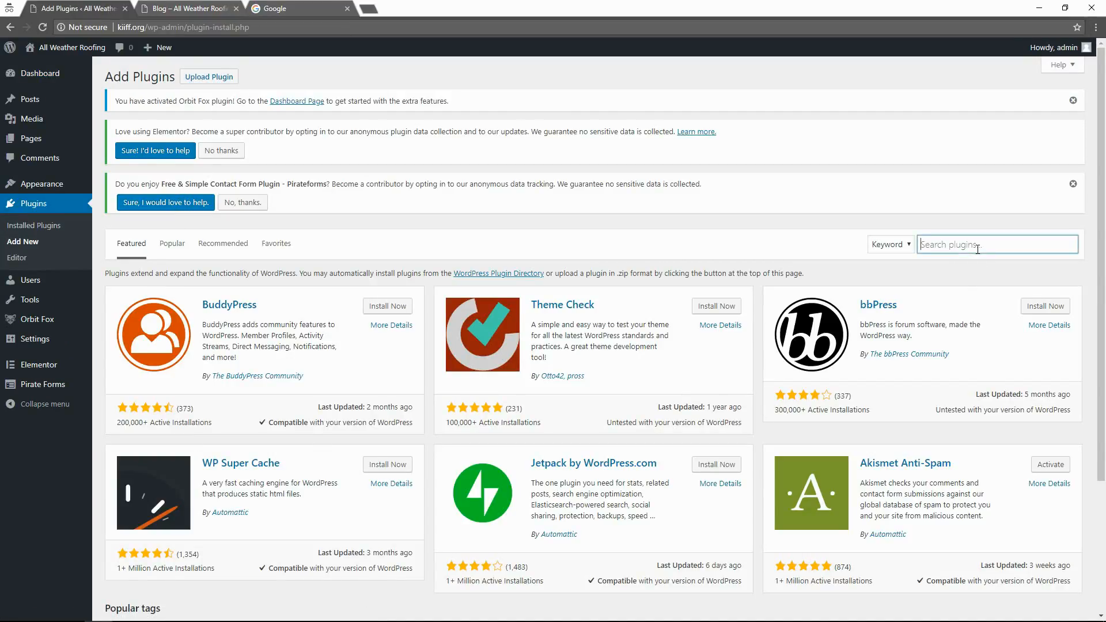
key("alt")
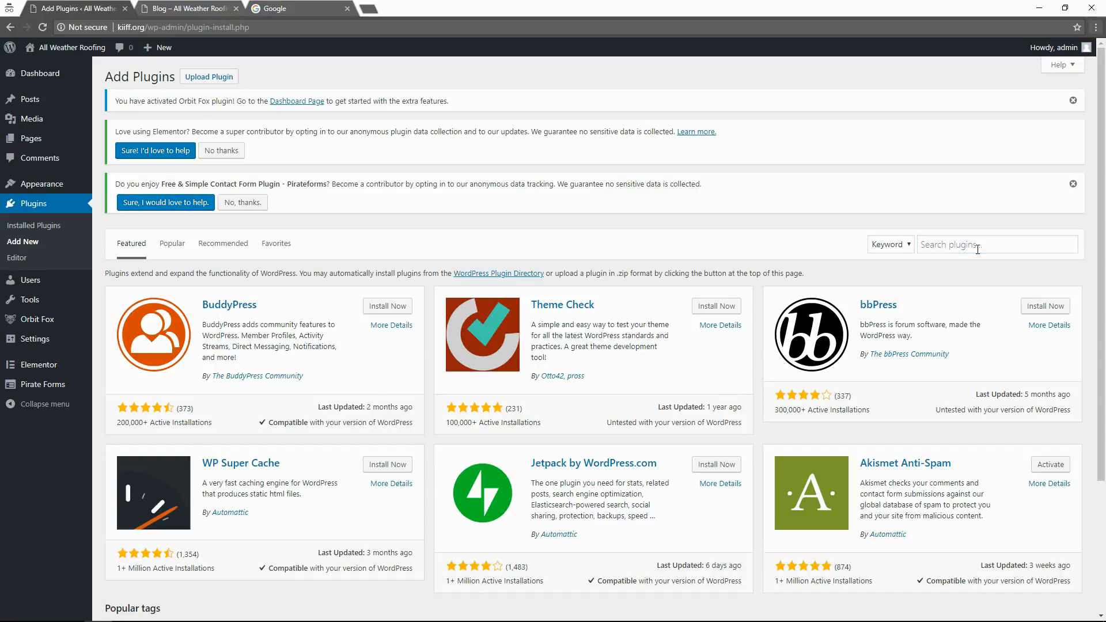
left_click(978, 249)
type("remove author")
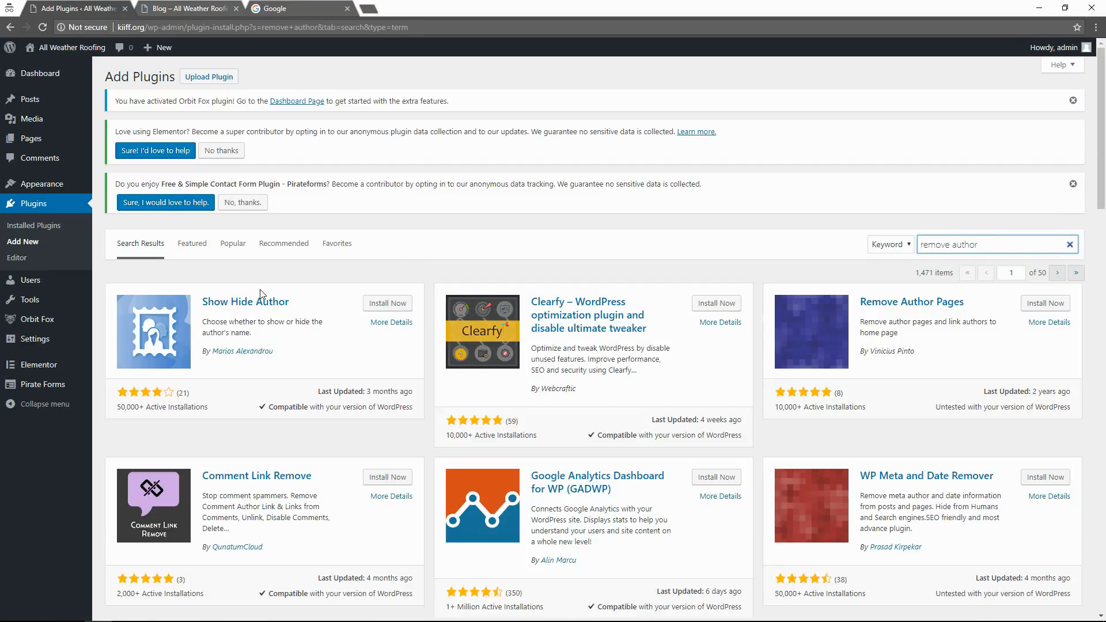
left_click(397, 306)
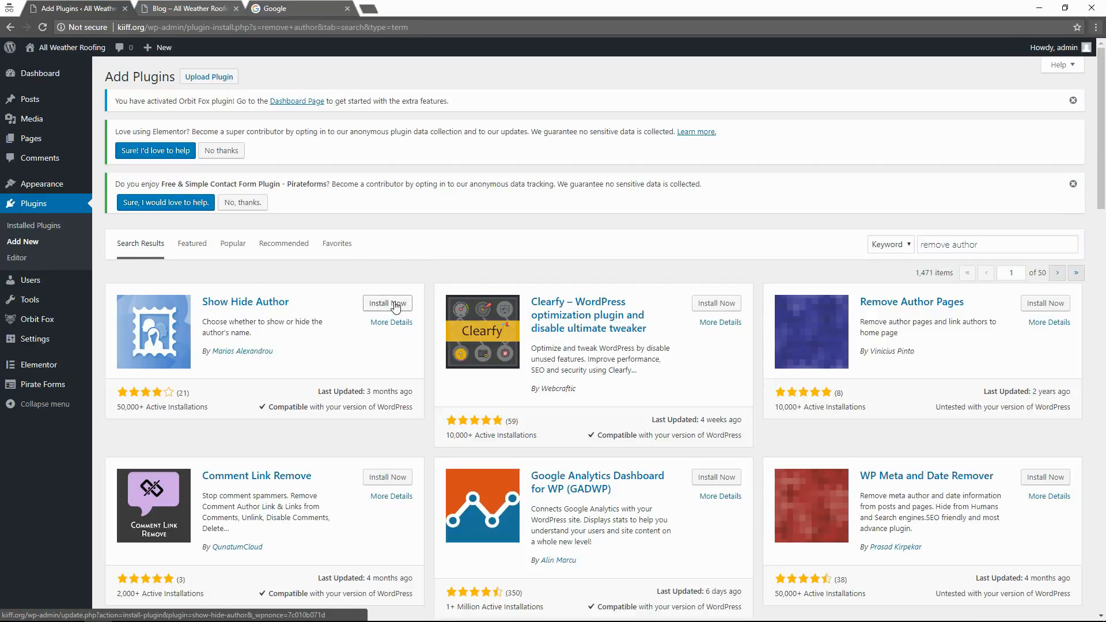
left_click(396, 306)
left_click(394, 304)
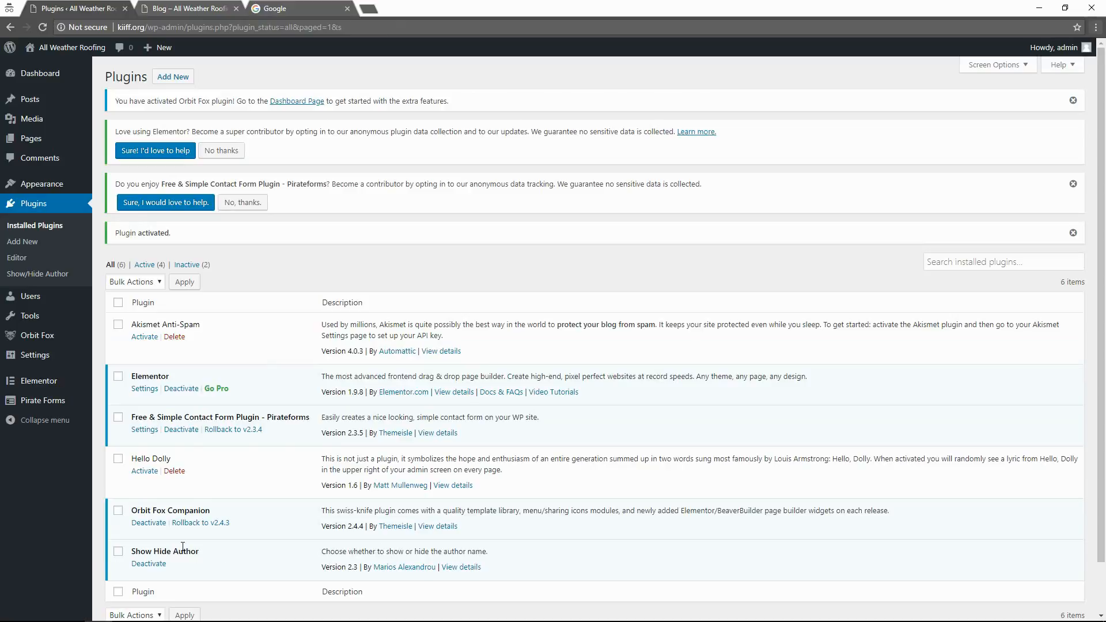
Uncheck Posts and Pages in Show Hide Author settings, save, and return to the Blog tab.
left_click(36, 275)
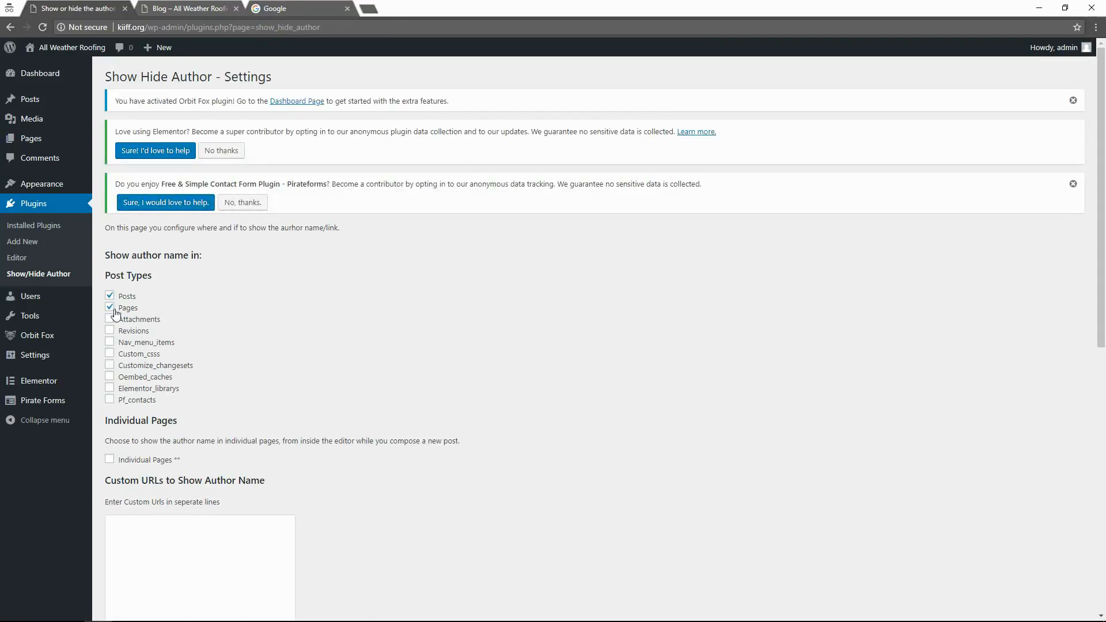
left_click(109, 307)
scroll(196, 505, "down", 9)
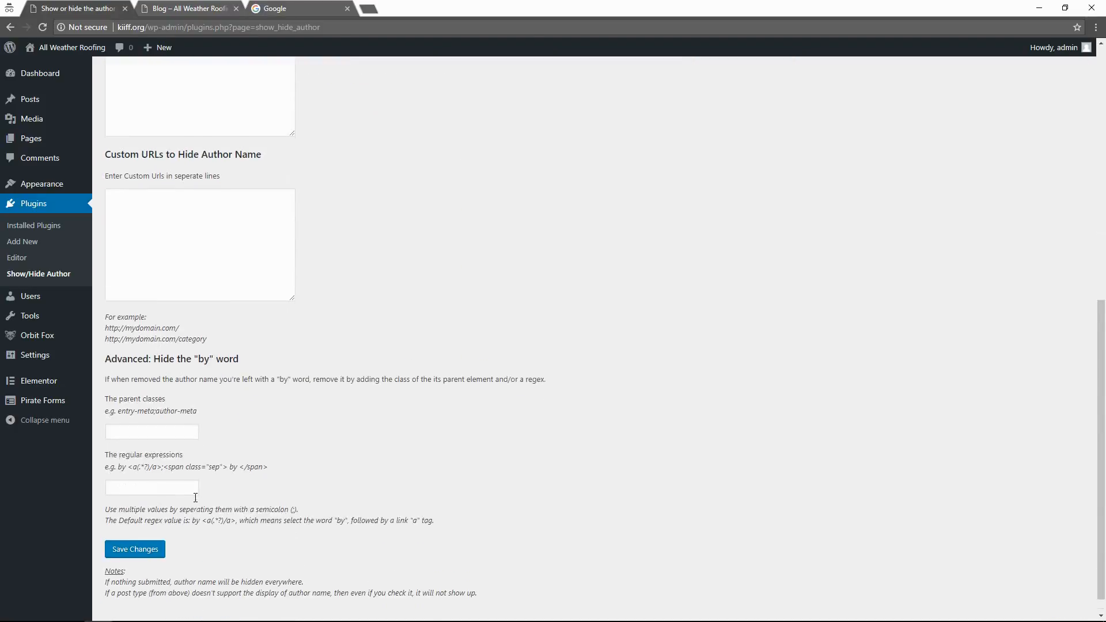
left_click(135, 529)
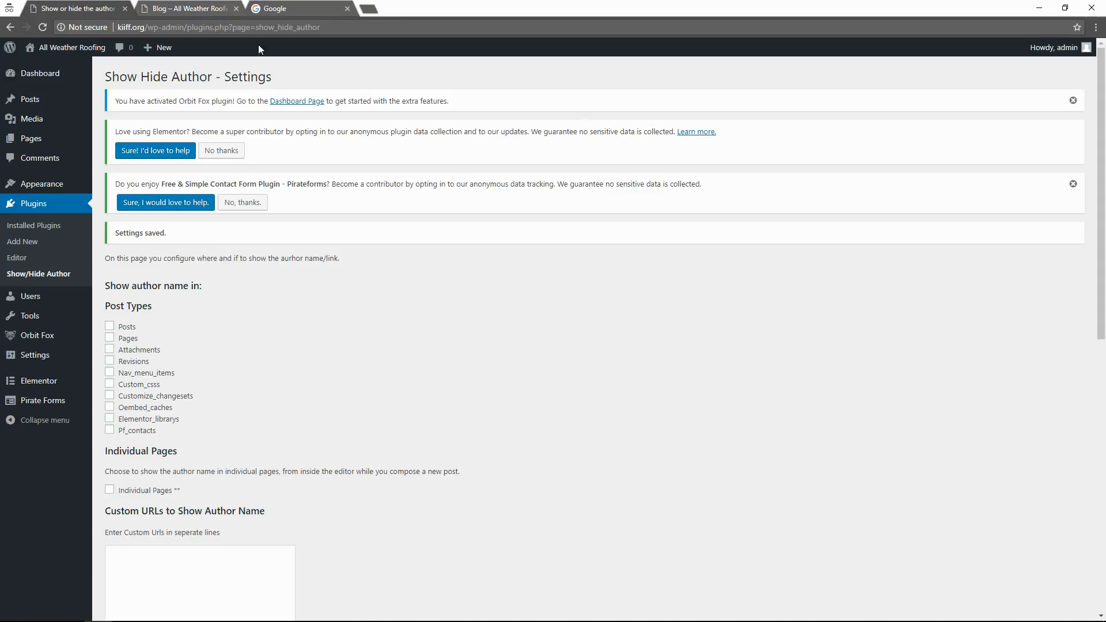
left_click(280, 7)
left_click(142, 7)
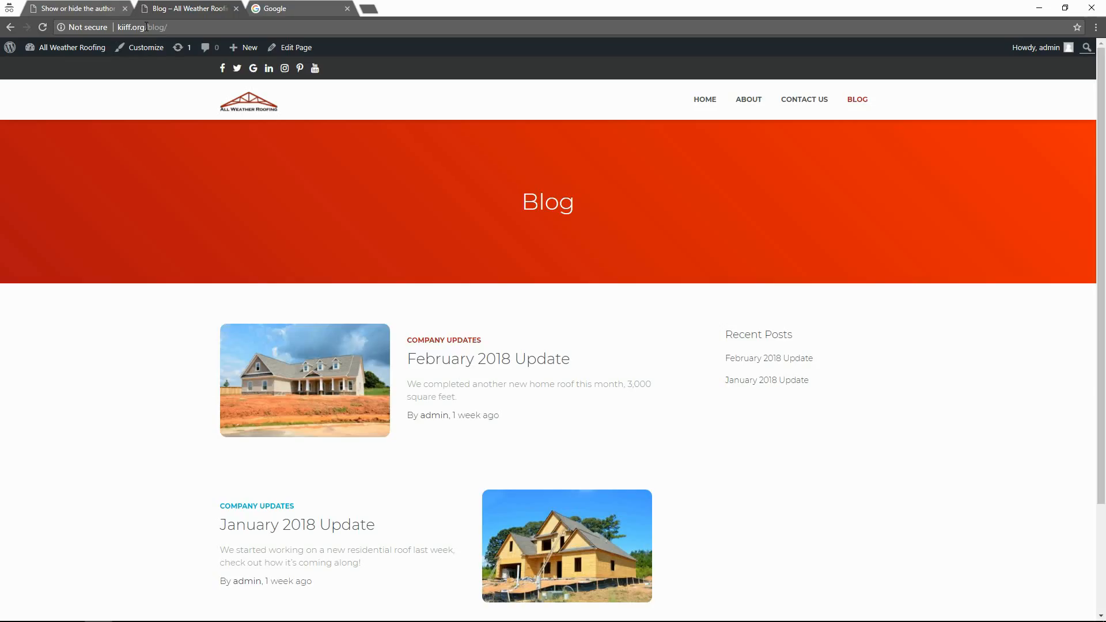
Reload the Blog page and check the February 2018 Update post for an author name.
key("F5")
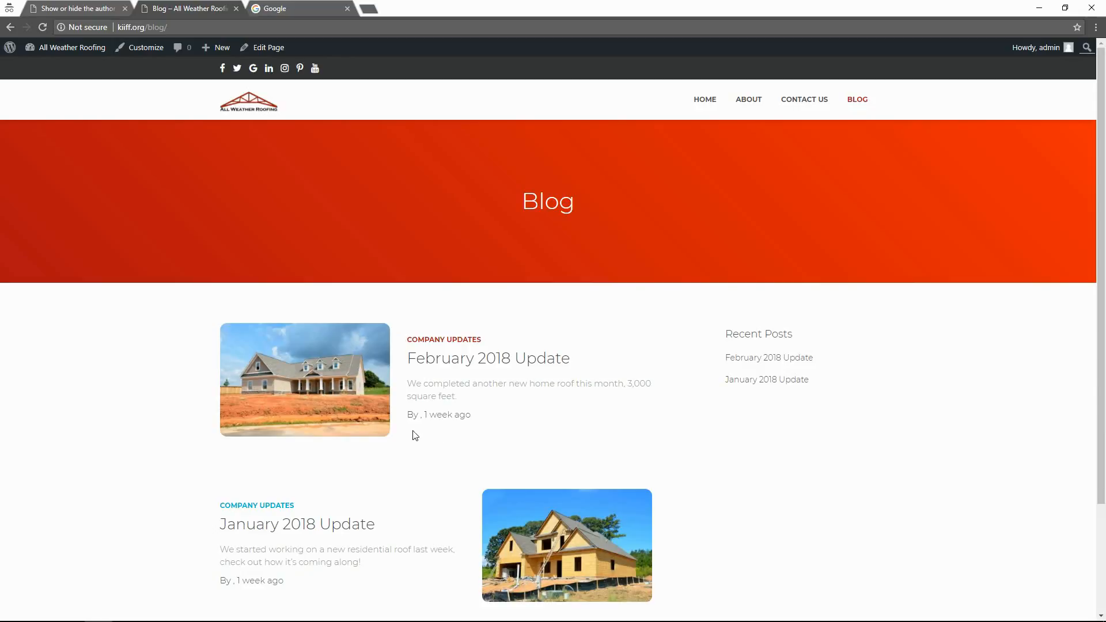
left_click(449, 363)
scroll(223, 377, "down", 3)
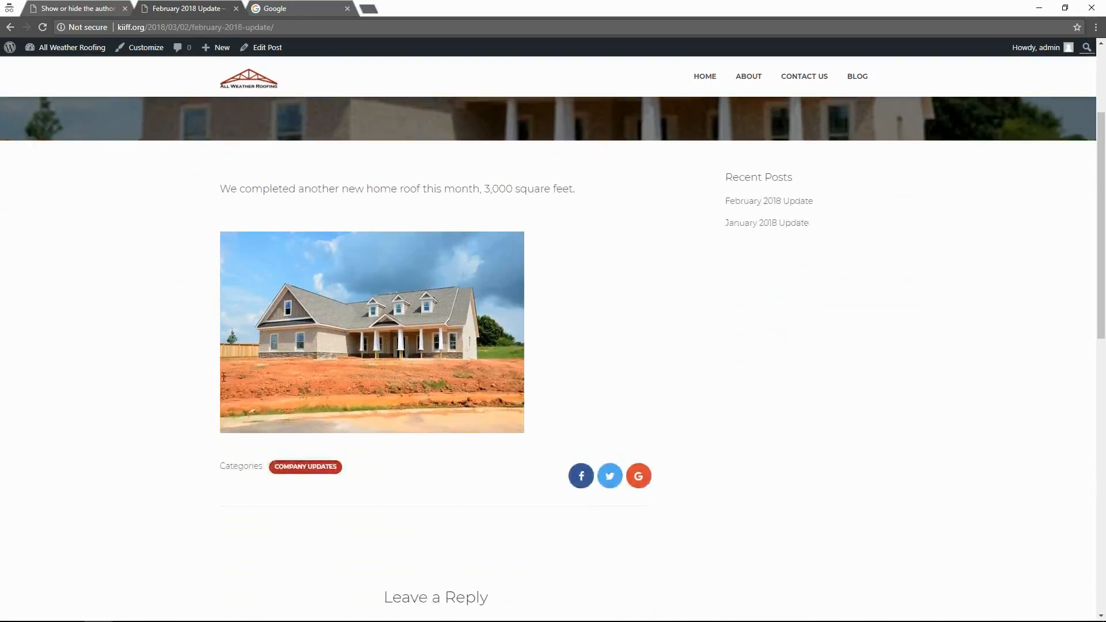
scroll(428, 276, "up", 3)
scroll(293, 347, "down", 2)
scroll(375, 343, "up", 2)
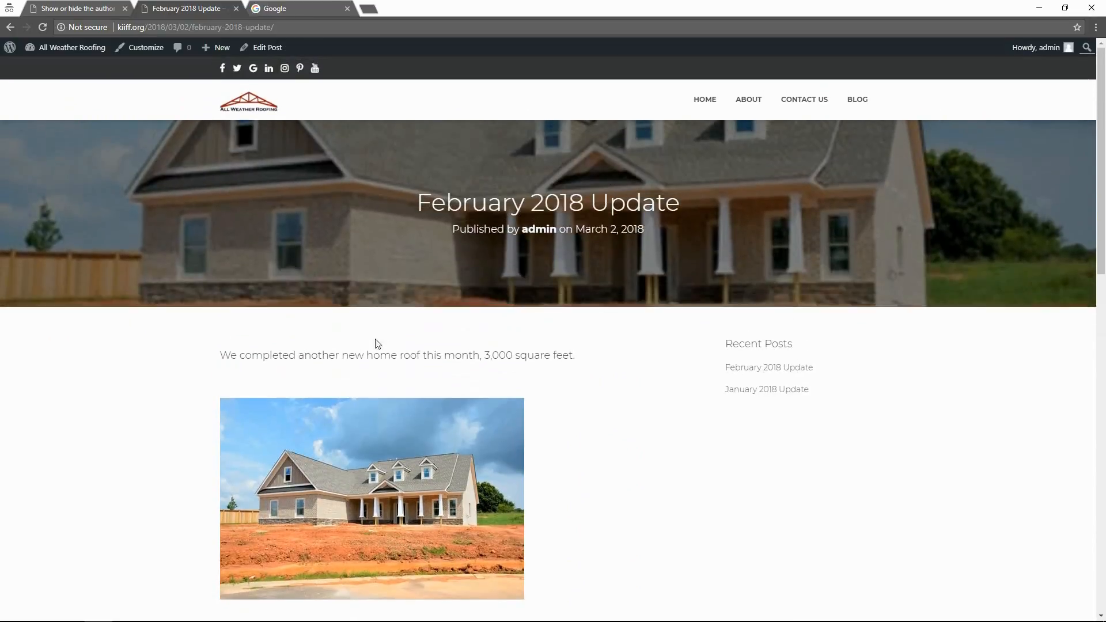
scroll(434, 451, "down", 4)
scroll(452, 498, "down", 5)
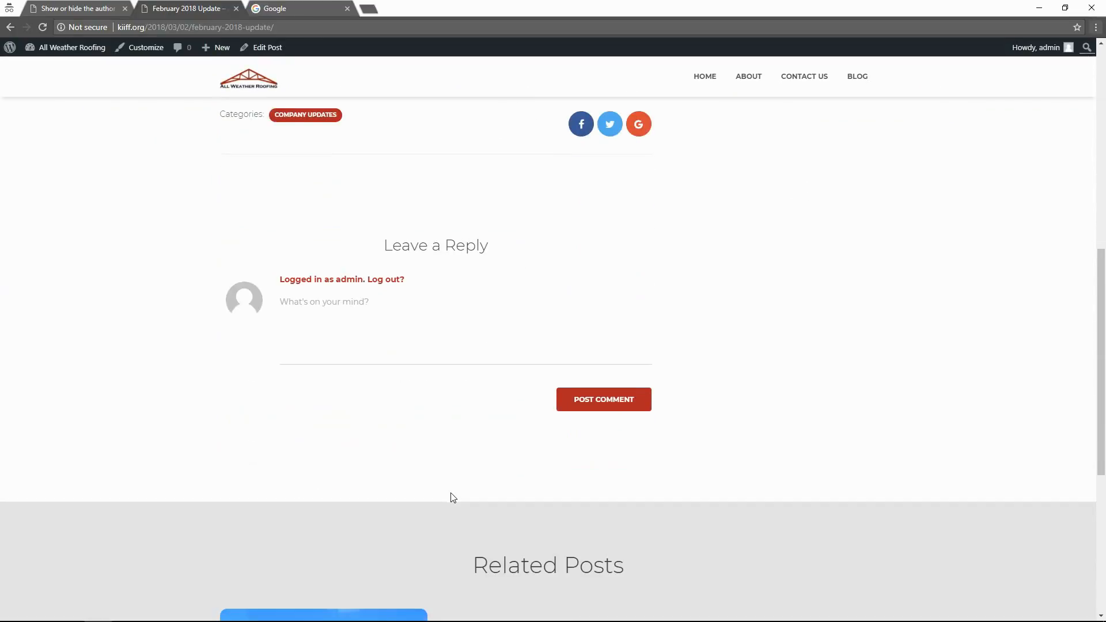
scroll(452, 499, "up", 6)
scroll(488, 250, "up", 2)
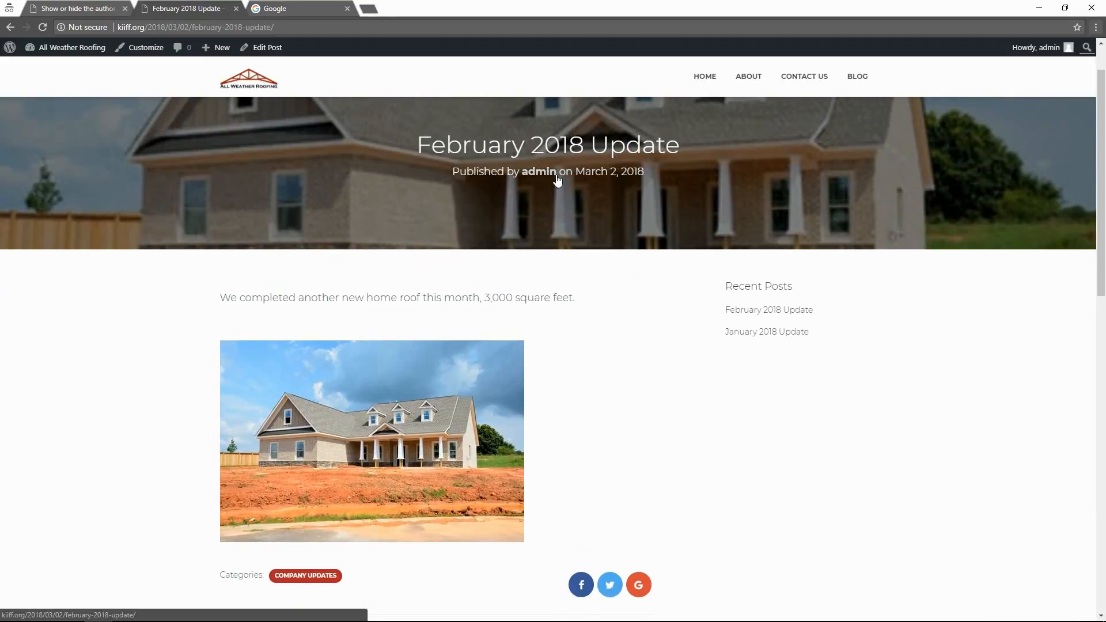
scroll(178, 416, "down", 10)
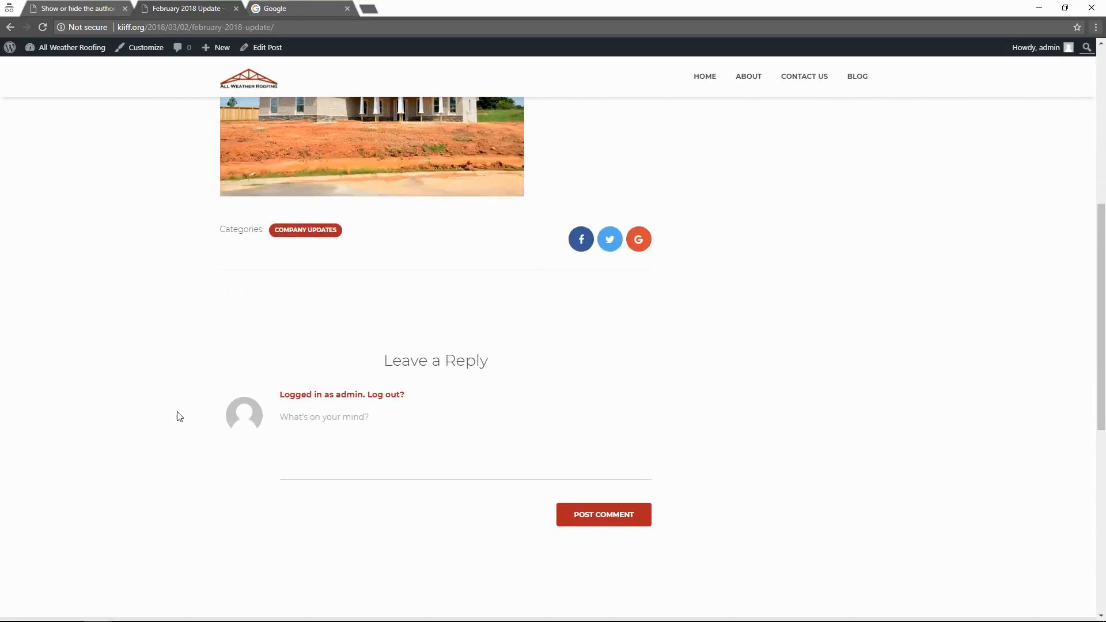
scroll(178, 416, "down", 3)
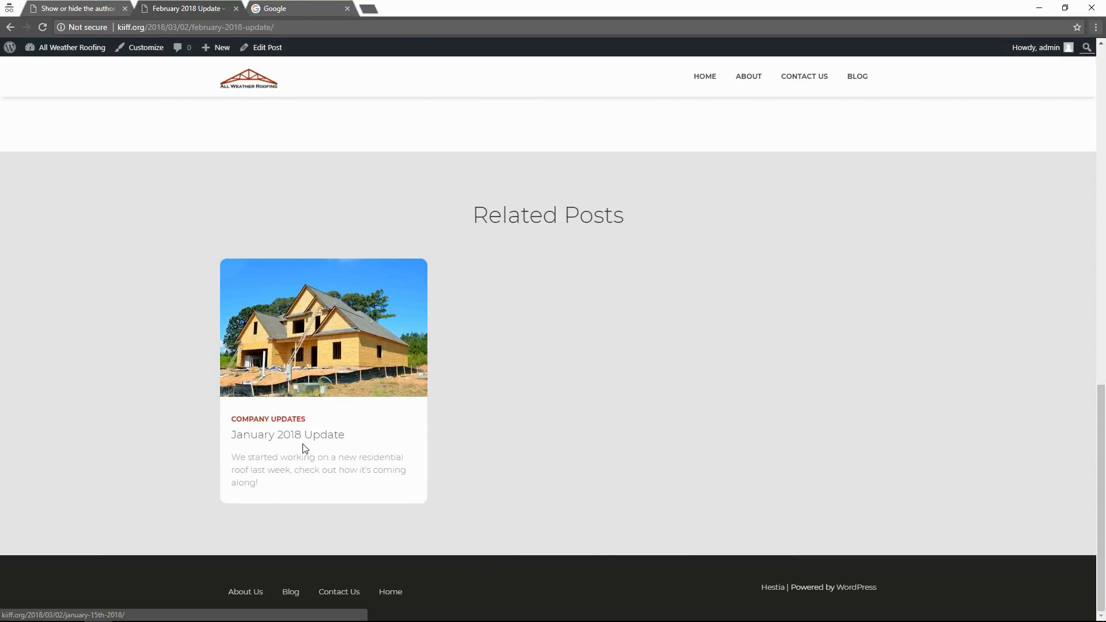
scroll(282, 437, "up", 5)
scroll(282, 437, "down", 5)
Check the January 2018 Update post for an author name, then return to the Blog listing.
left_click(284, 441)
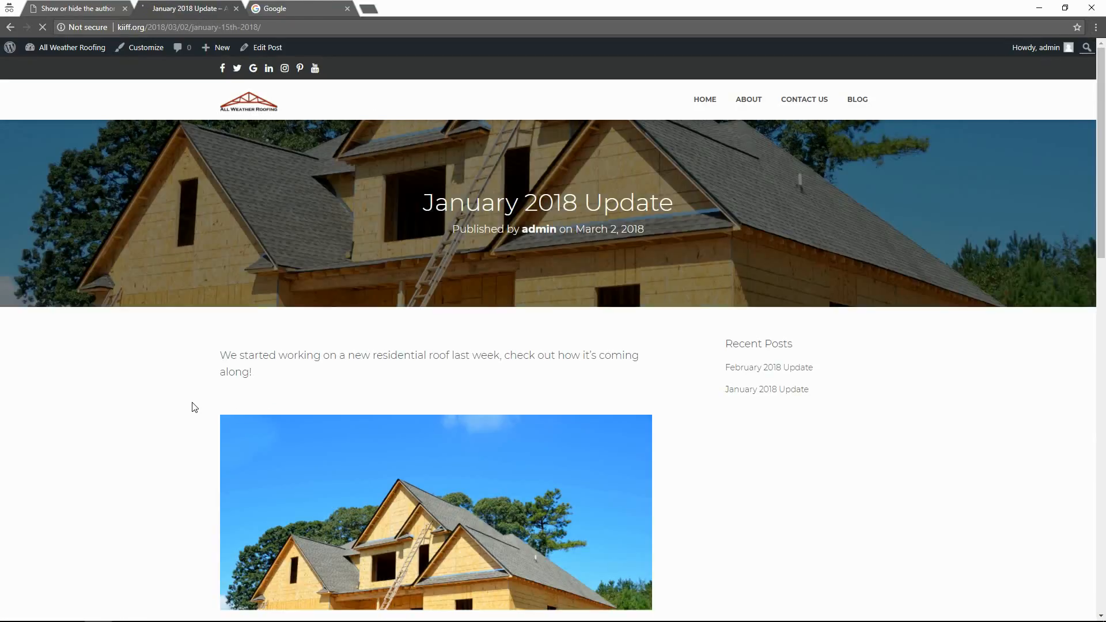
scroll(195, 407, "down", 2)
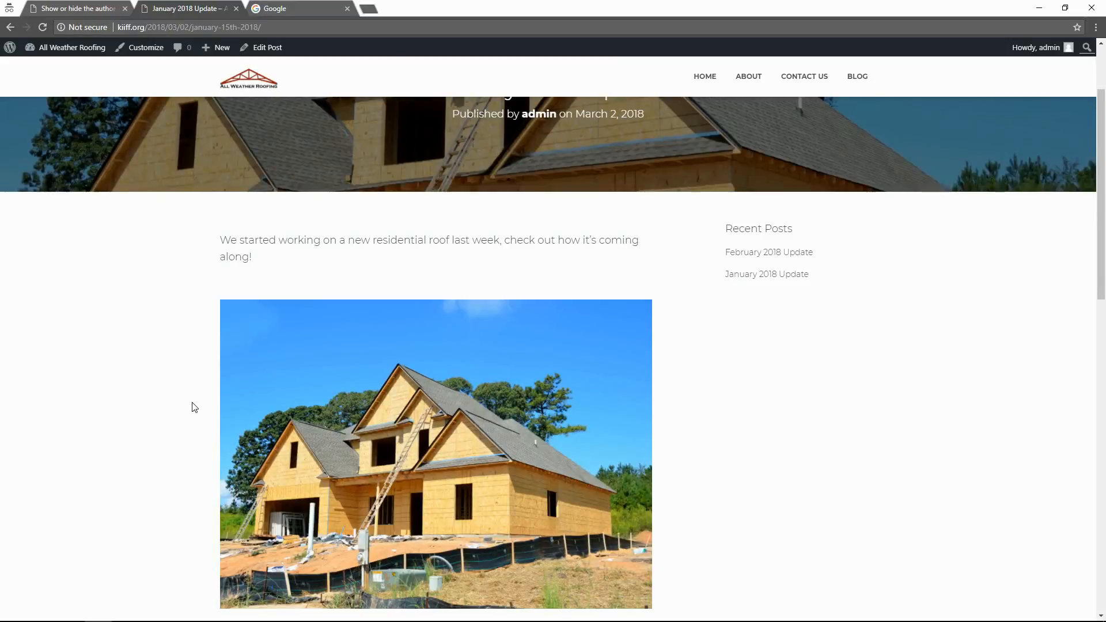
scroll(195, 408, "down", 3)
scroll(195, 408, "down", 5)
scroll(194, 407, "up", 7)
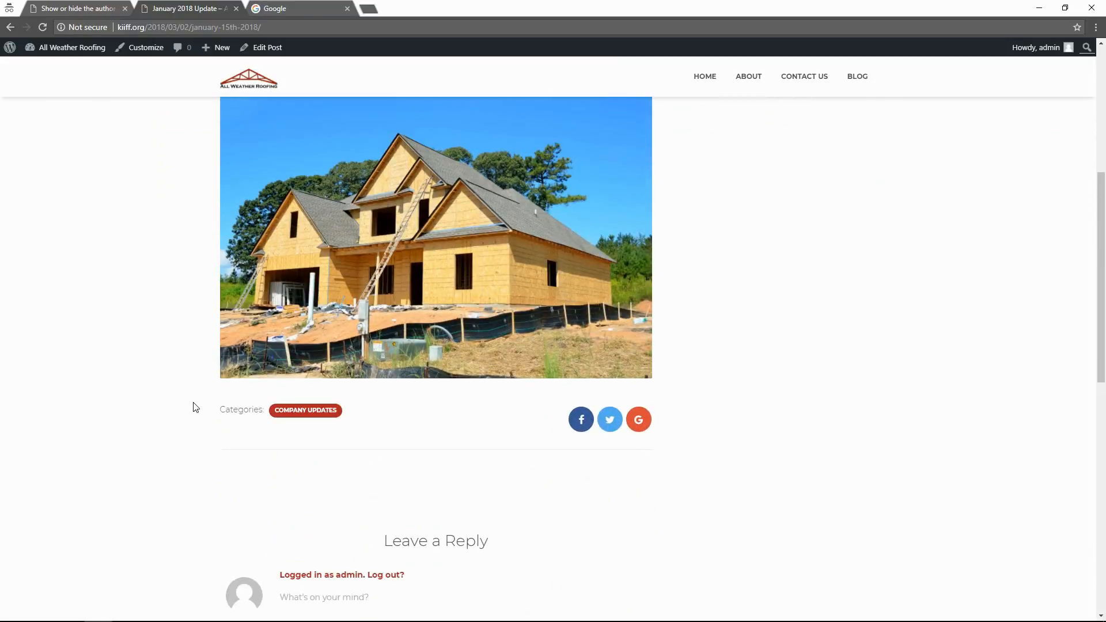
scroll(194, 408, "up", 3)
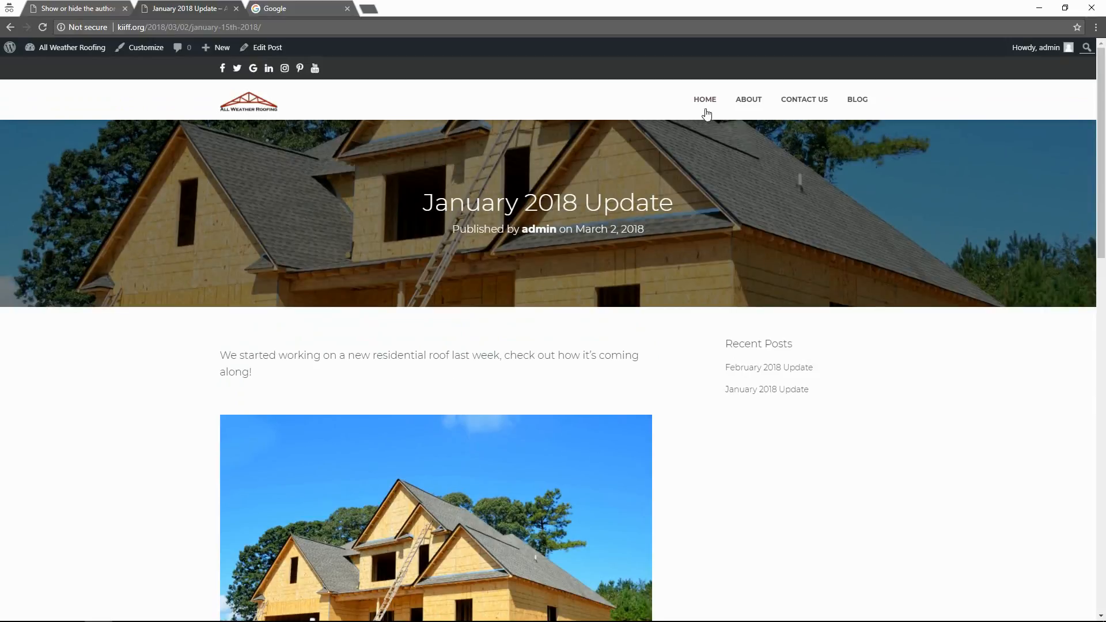
left_click(865, 105)
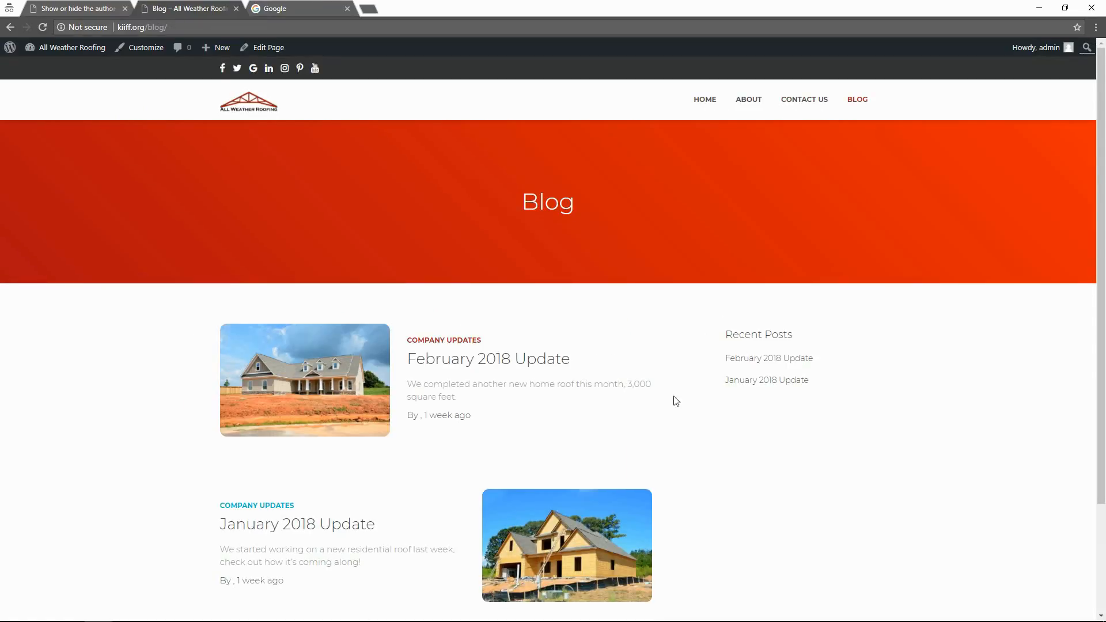
Compare the Show Hide Author settings against the Blog listing, ending on the settings page.
left_click(89, 7)
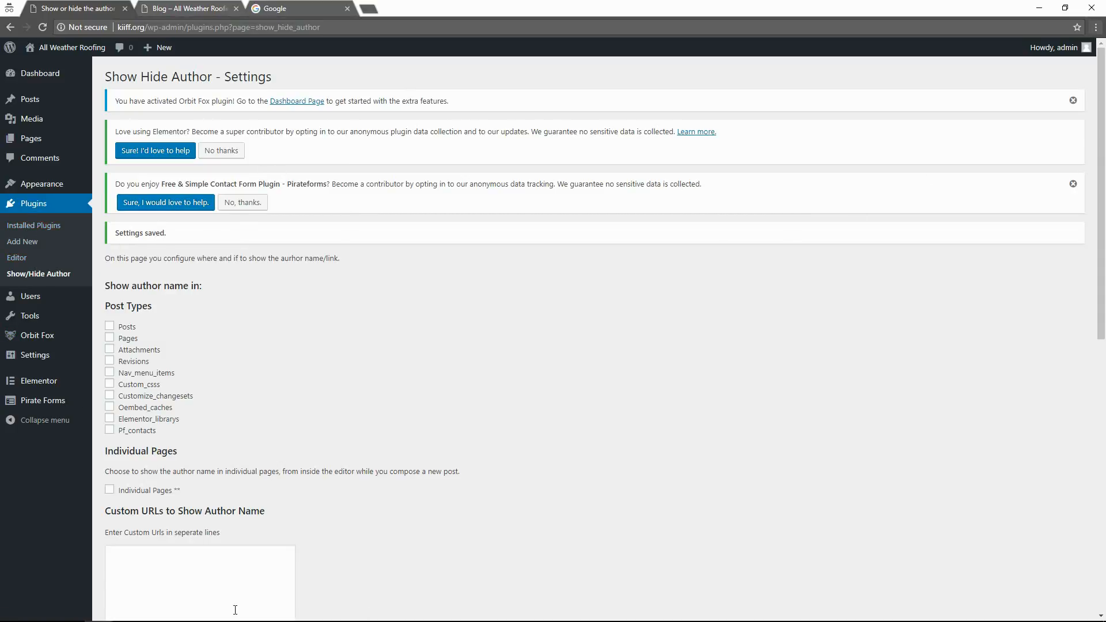
left_click(185, 13)
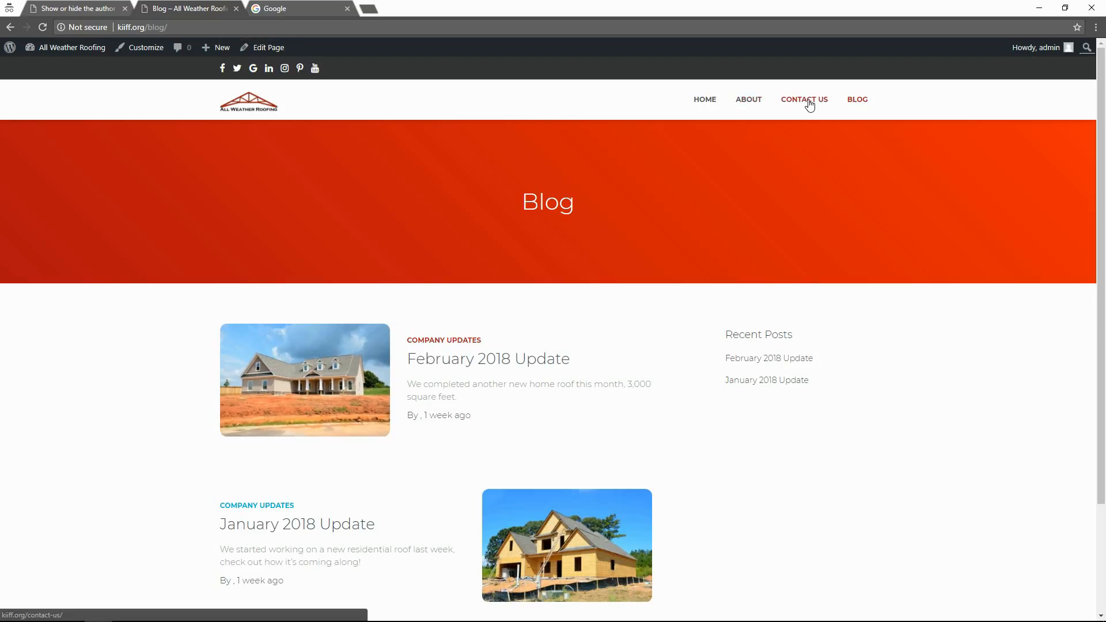
scroll(1104, 379, "down", 3)
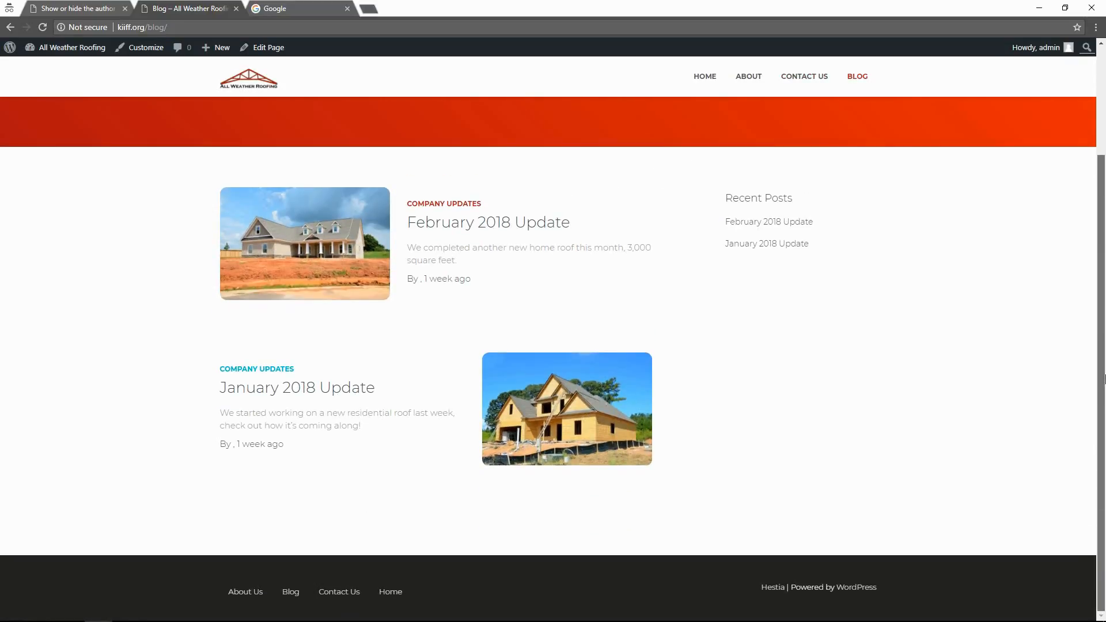
scroll(1105, 378, "up", 2)
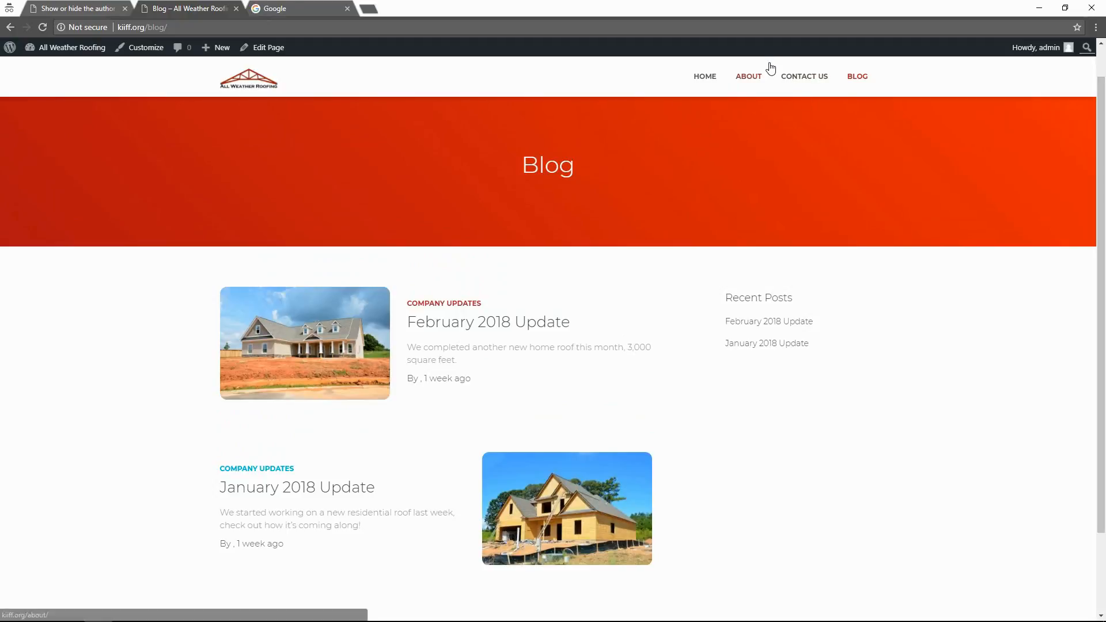
left_click(75, 7)
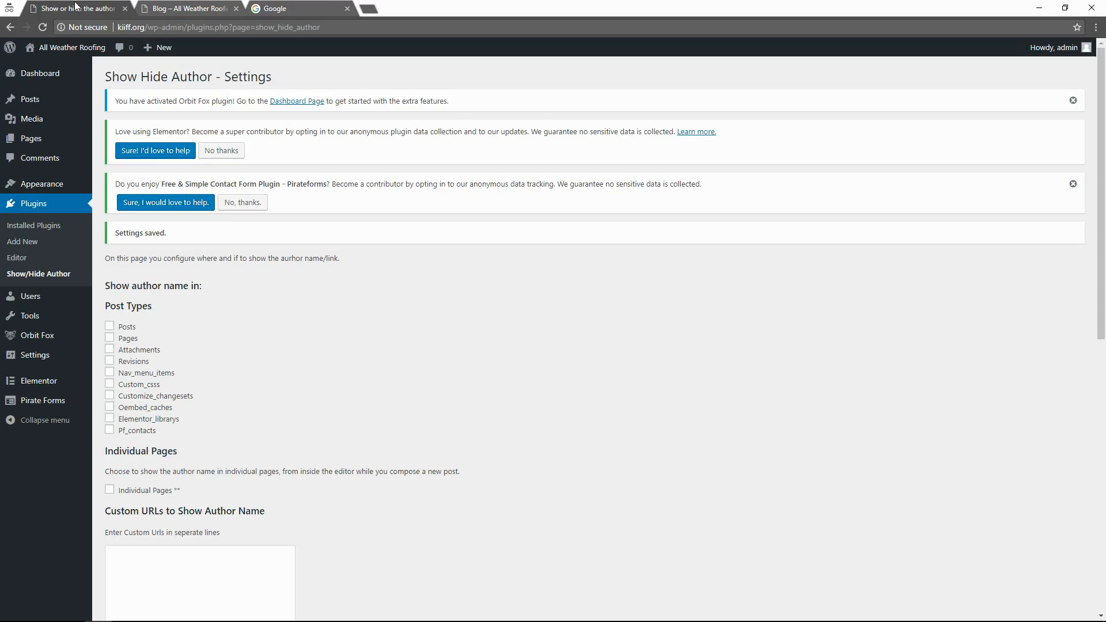
In Appearance > Menus, move Contact Us below Blog and save the Primary Menu.
mouse_move(41, 192)
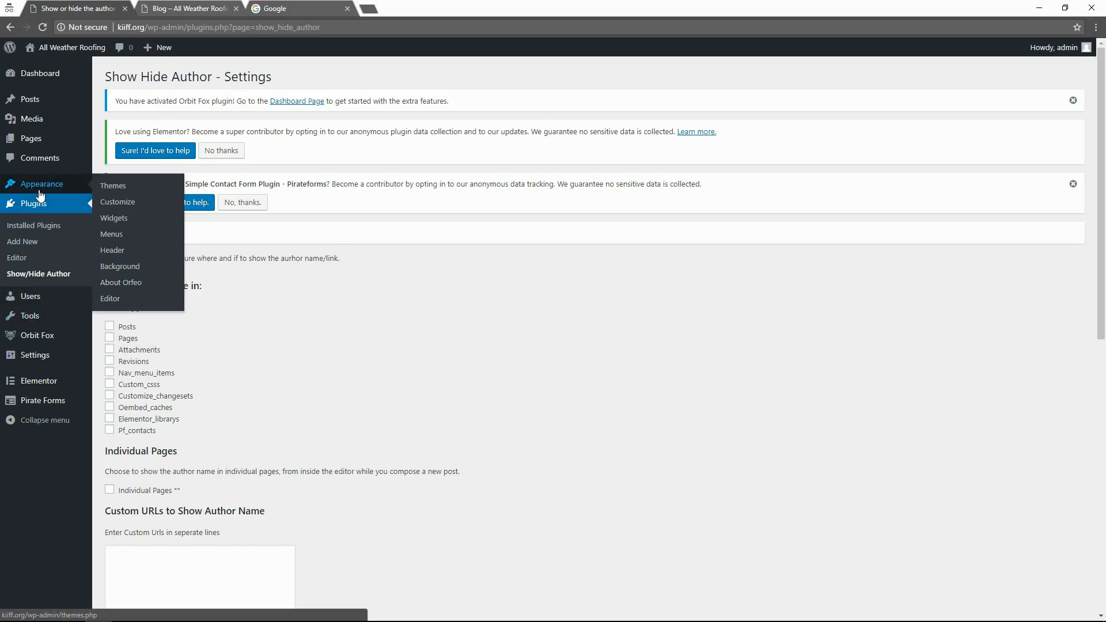
left_click(111, 235)
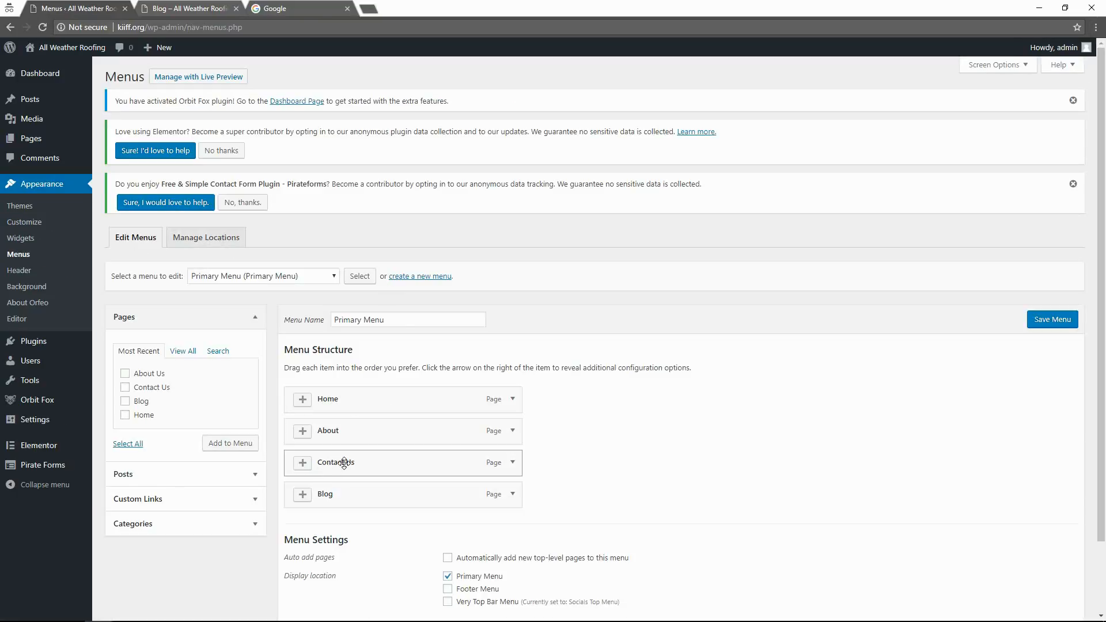
left_click_drag(344, 464, 347, 496)
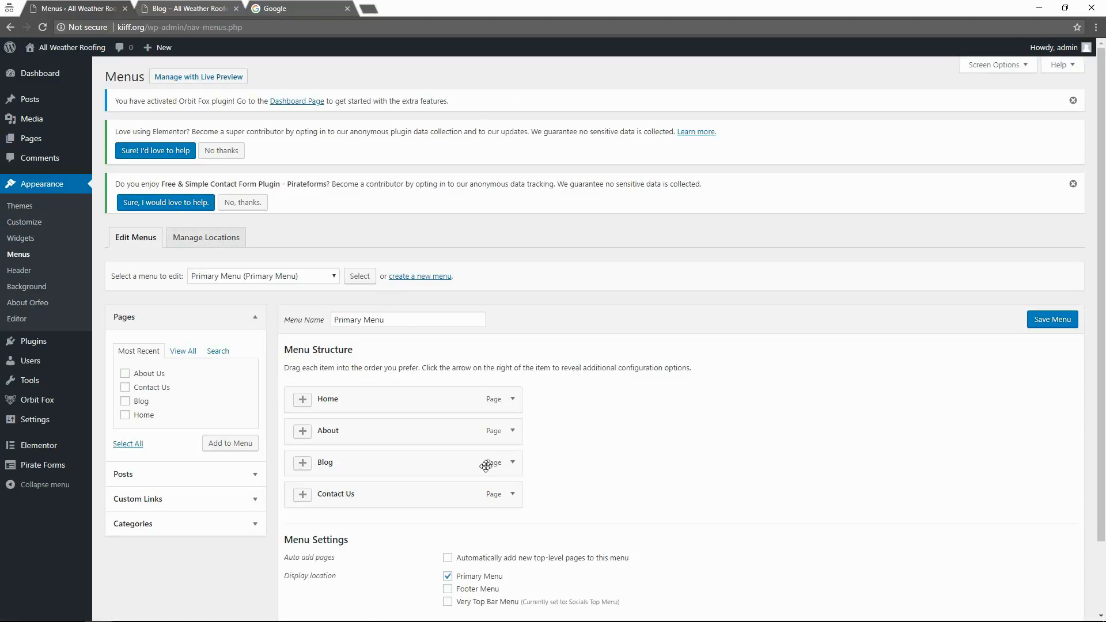
left_click(1053, 325)
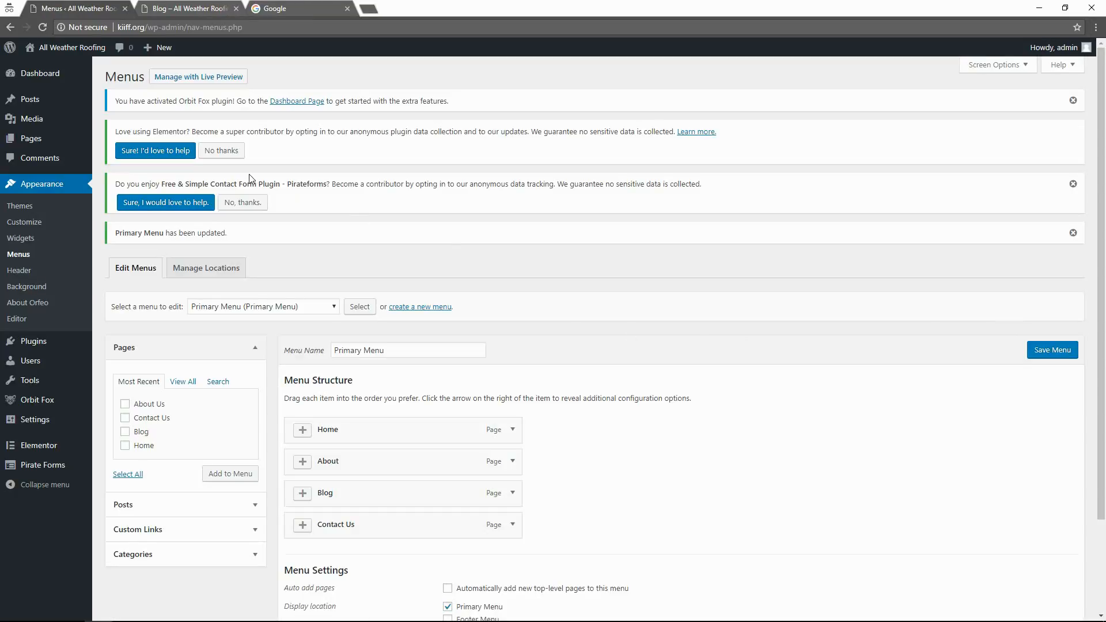
In the Customizer's Contact section, set the Form Title to 'Free Estimates'.
left_click(54, 228)
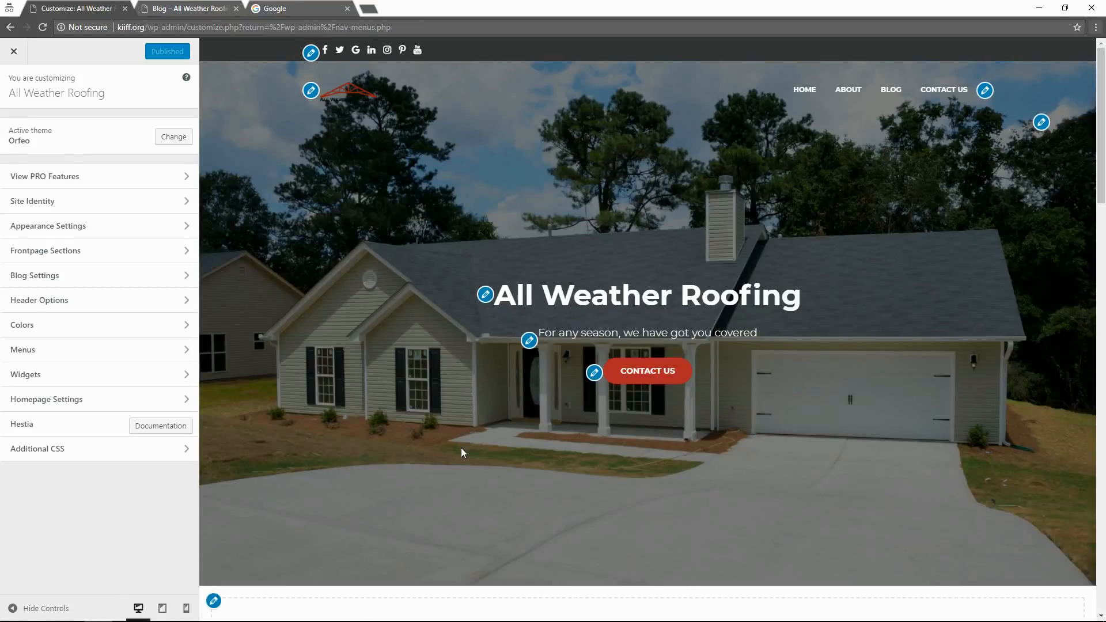
scroll(461, 453, "down", 10)
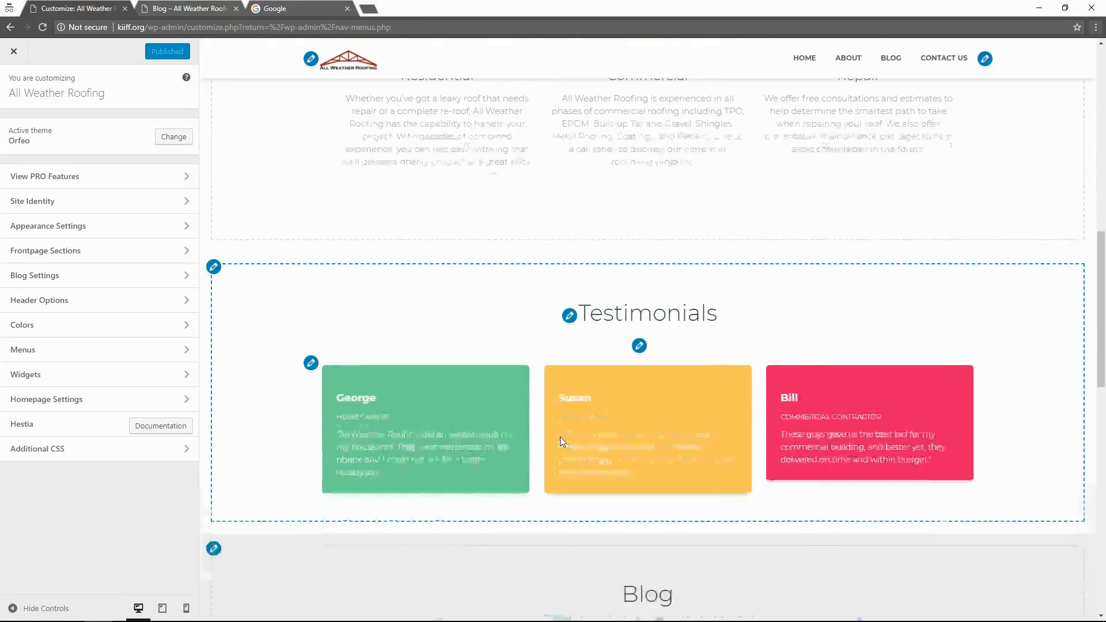
scroll(497, 441, "down", 6)
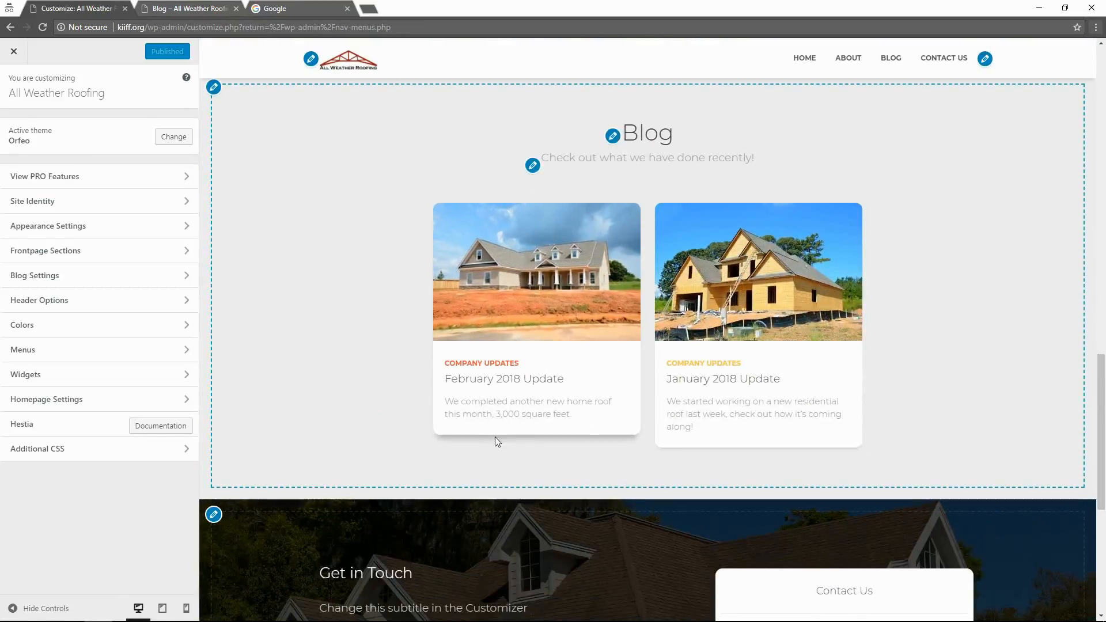
scroll(497, 441, "down", 4)
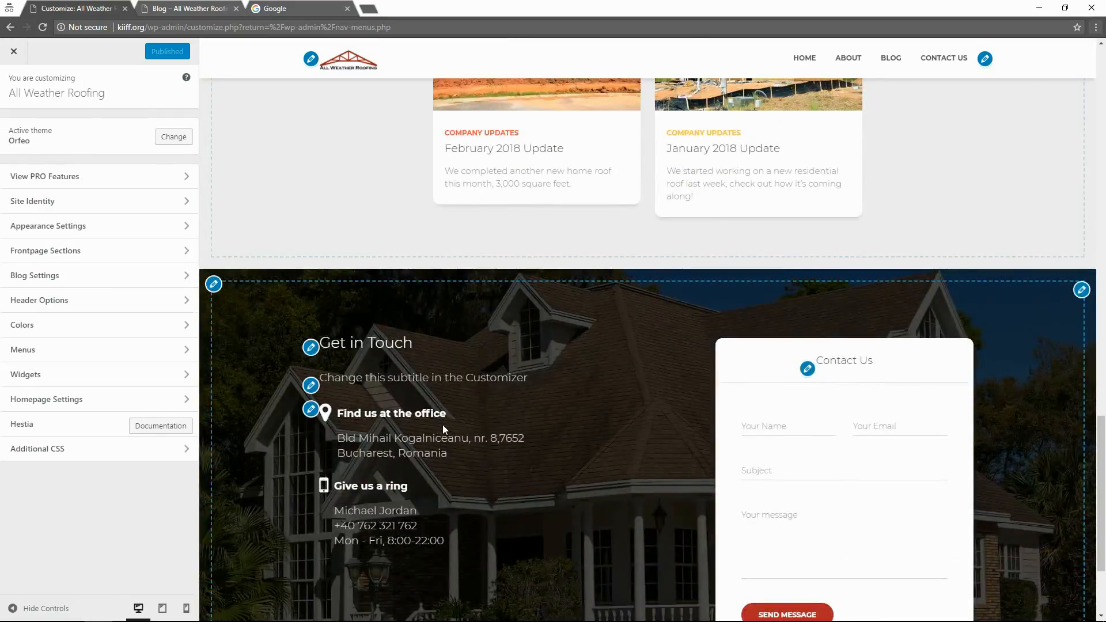
scroll(498, 402, "down", 3)
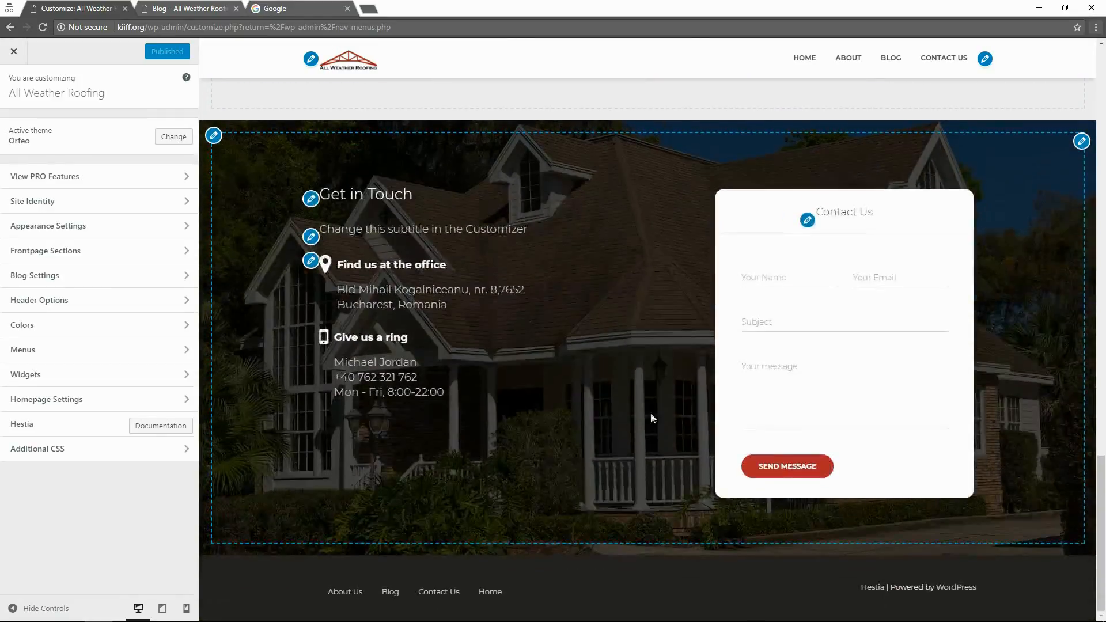
left_click(809, 222)
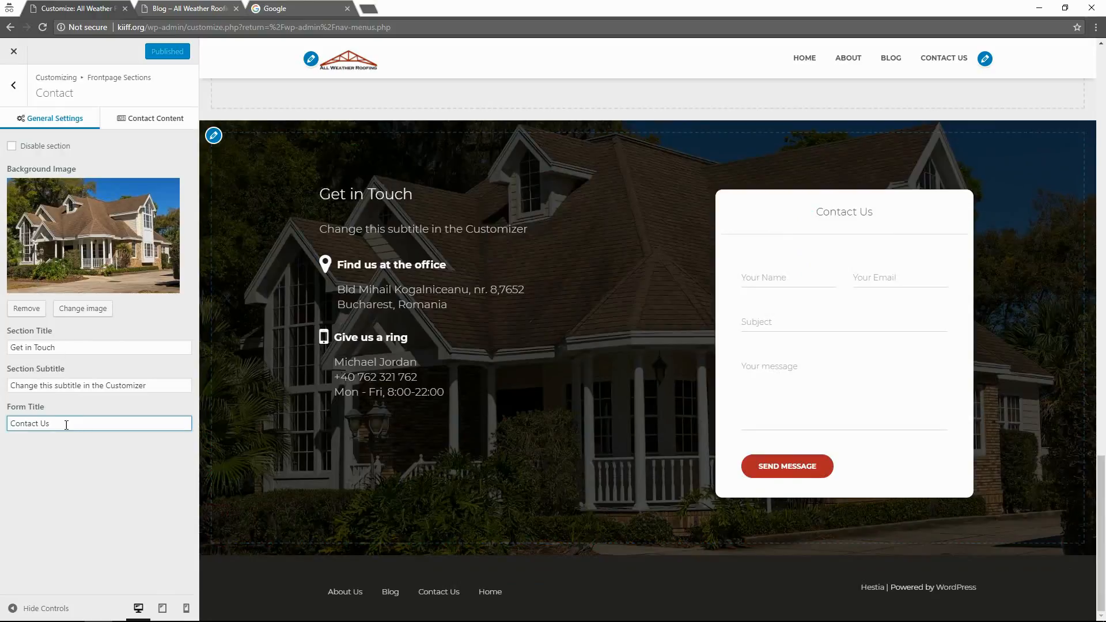
left_click_drag(66, 425, 12, 422)
type("Fre")
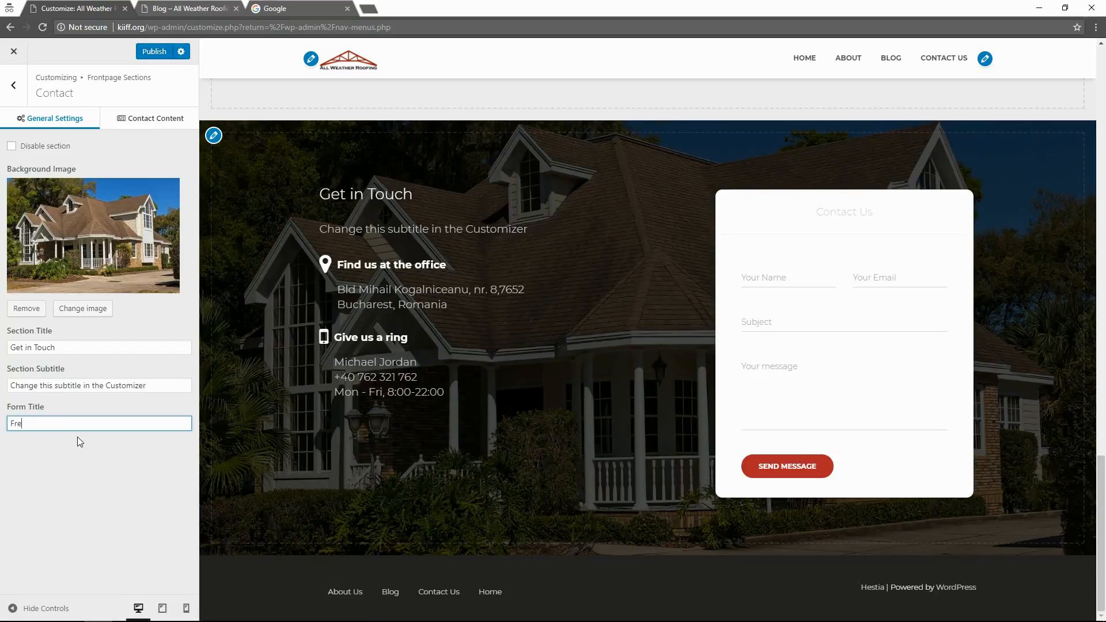
type("e Estimates")
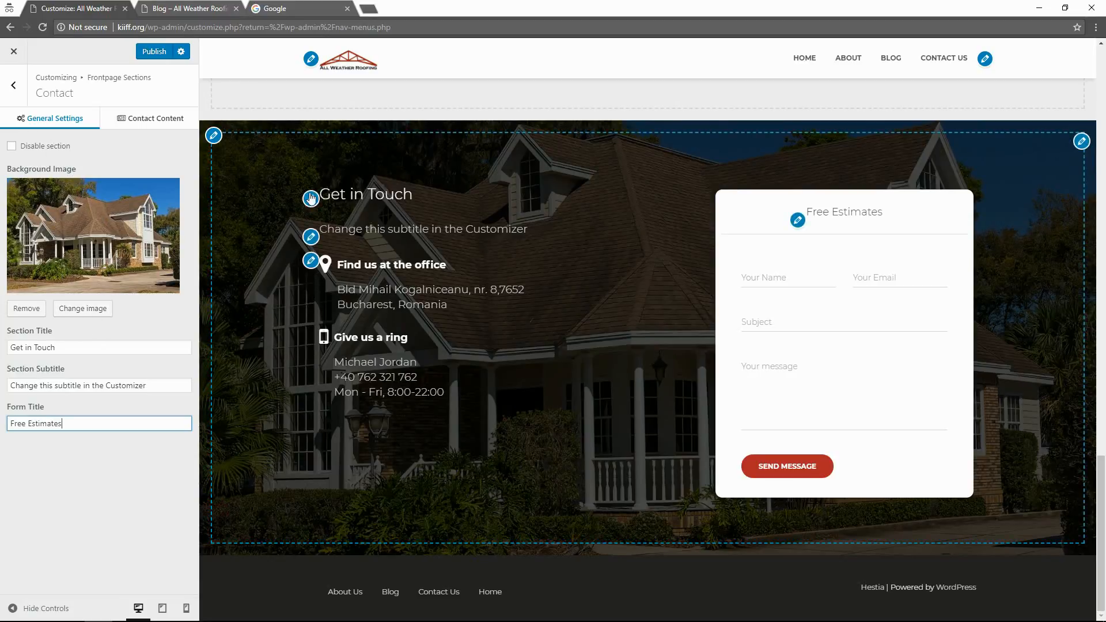
Change the Section Title to 'Contact' and clear the Section Subtitle.
left_click(312, 199)
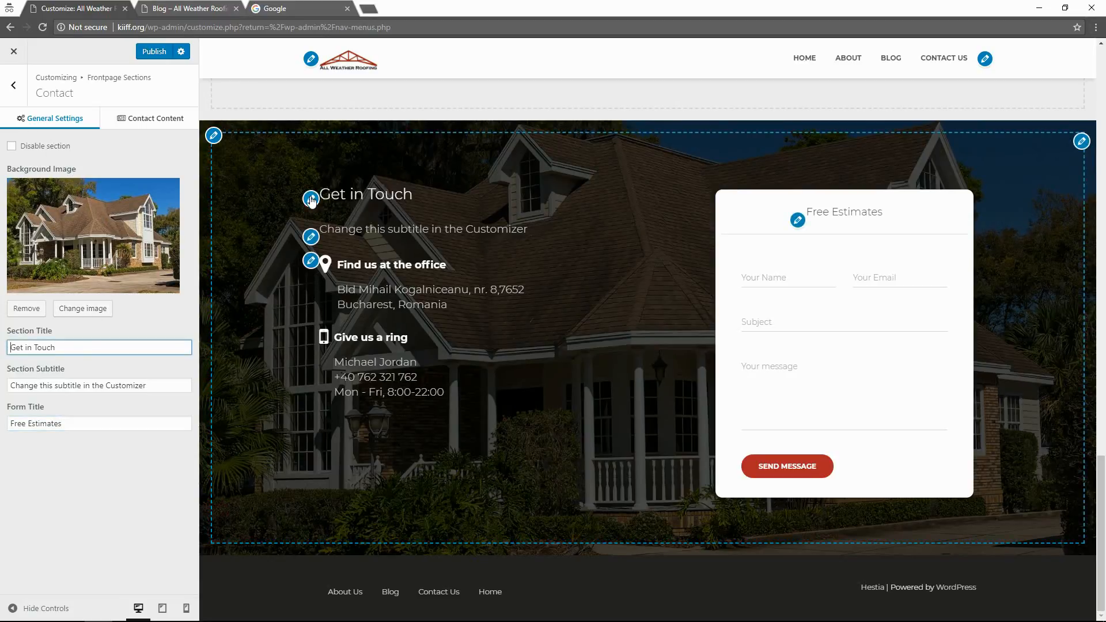
key("ctrl+a")
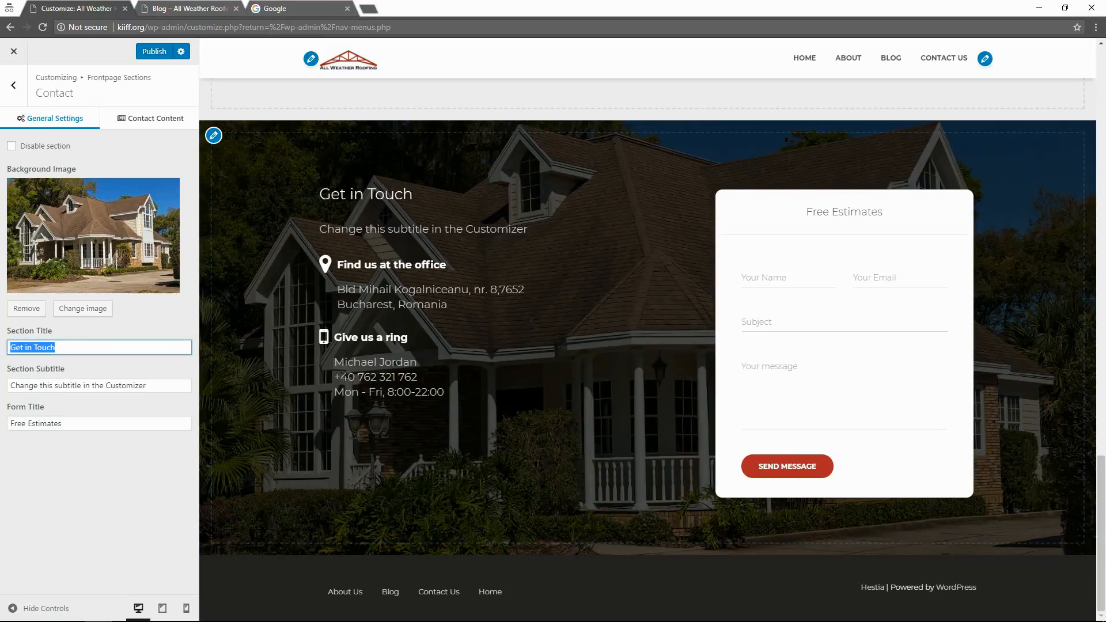
type("Contact")
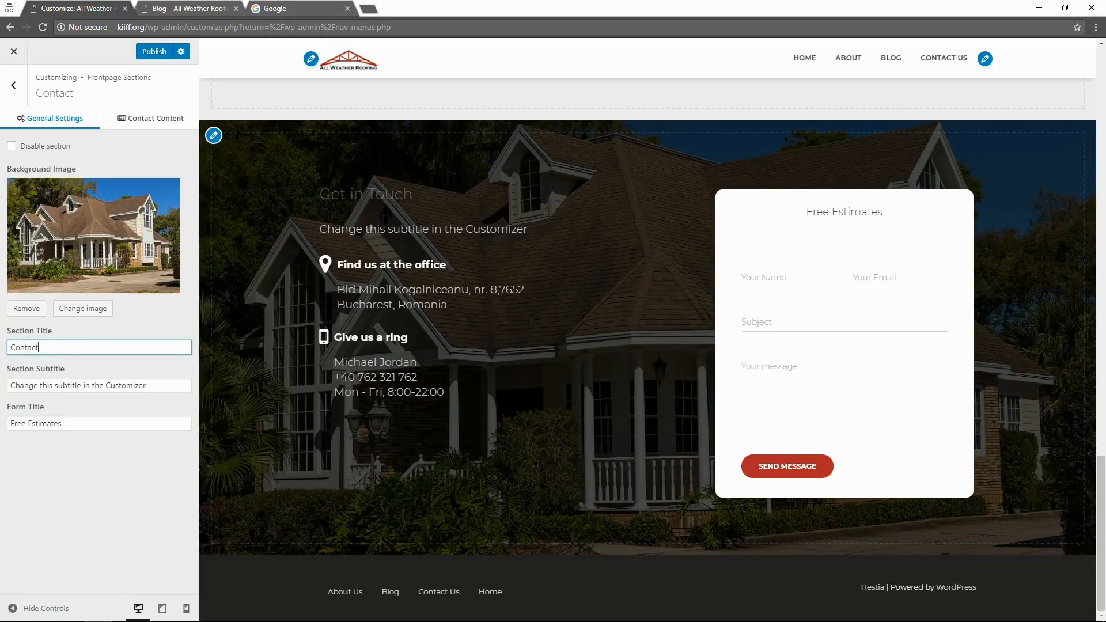
left_click_drag(158, 382, 17, 401)
key("BackSpace")
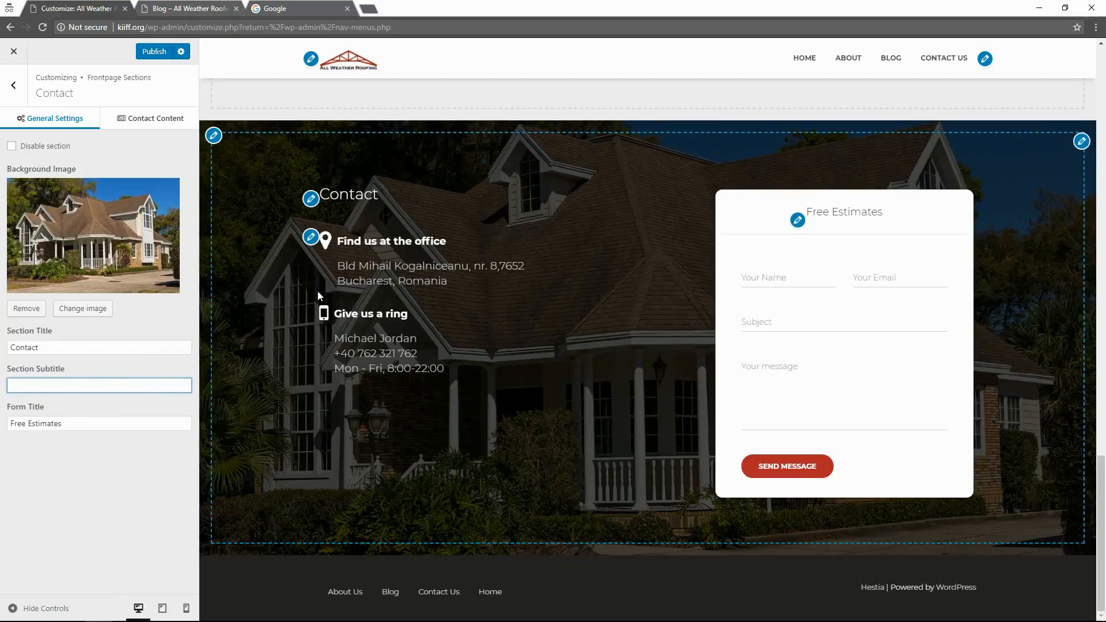
Open the Contact Content editor and switch it from Visual to the Text (HTML) view.
left_click(310, 236)
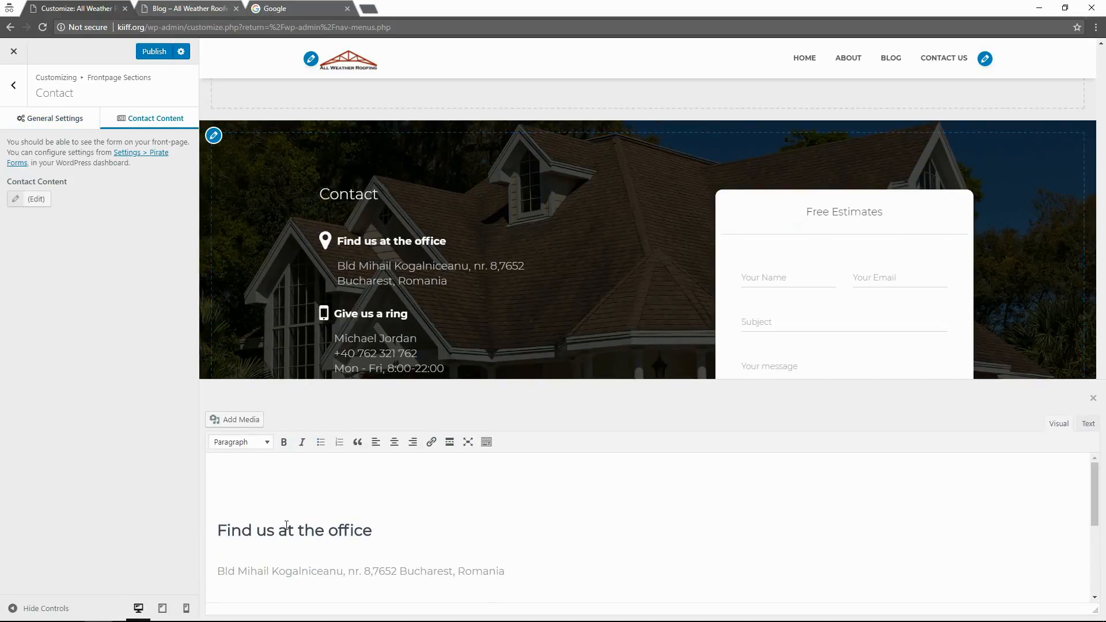
scroll(288, 527, "down", 3)
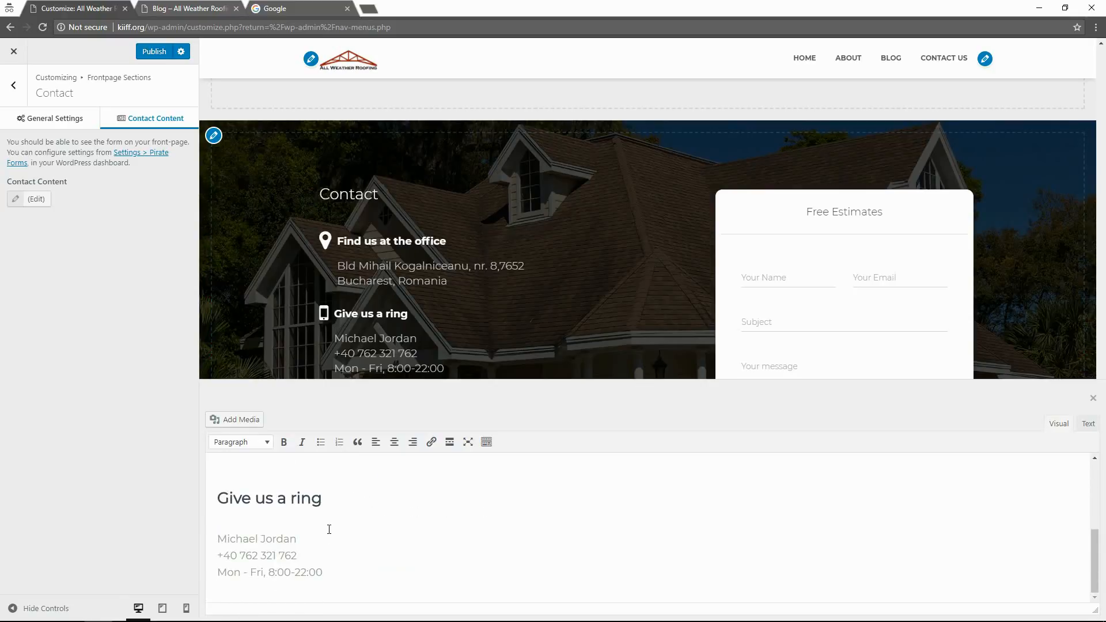
scroll(361, 528, "up", 1)
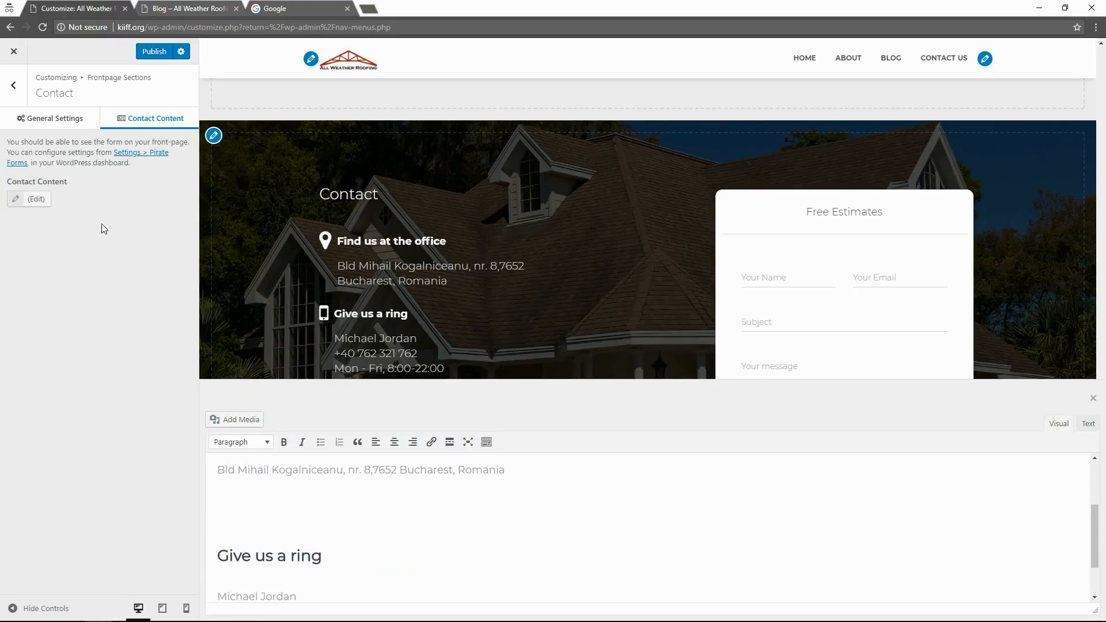
left_click(36, 200)
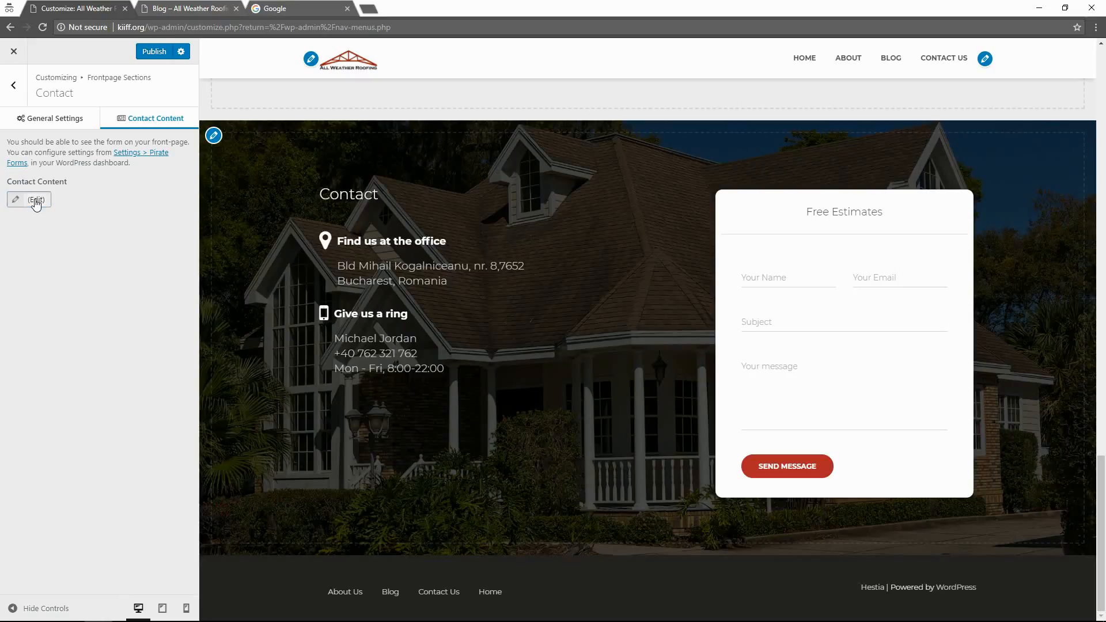
left_click(36, 200)
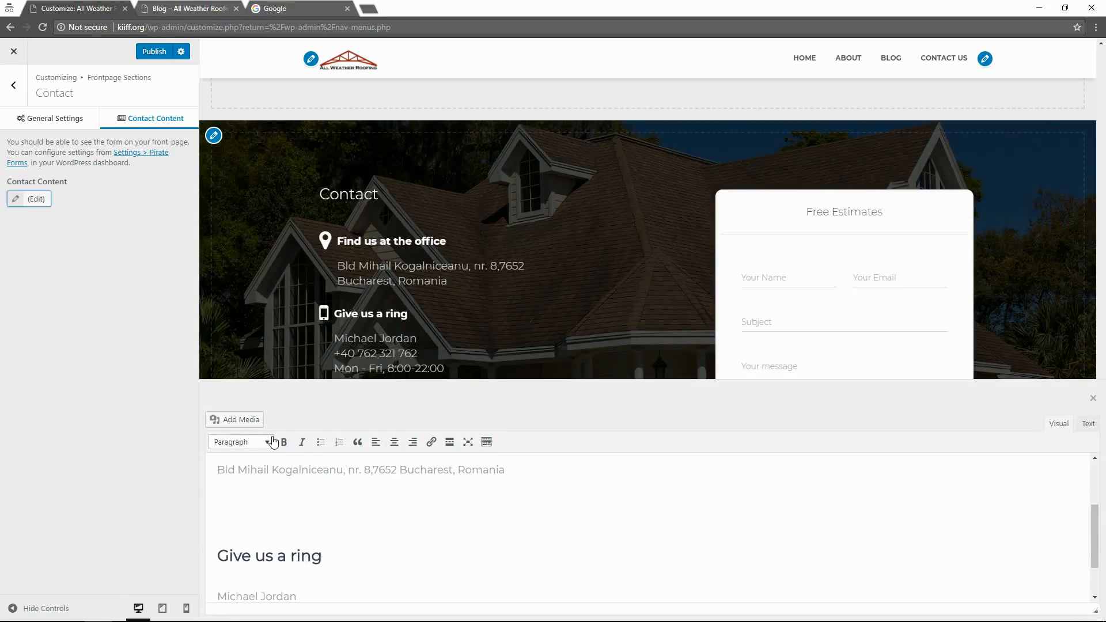
scroll(359, 559, "down", 1)
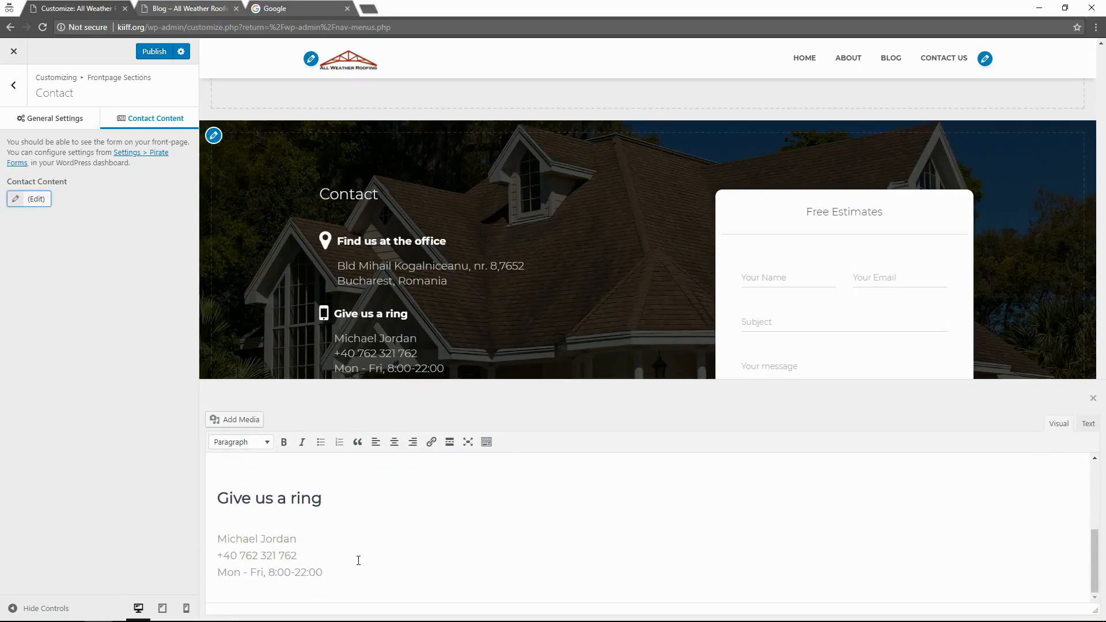
scroll(358, 560, "up", 1)
scroll(358, 560, "down", 1)
scroll(983, 491, "up", 1)
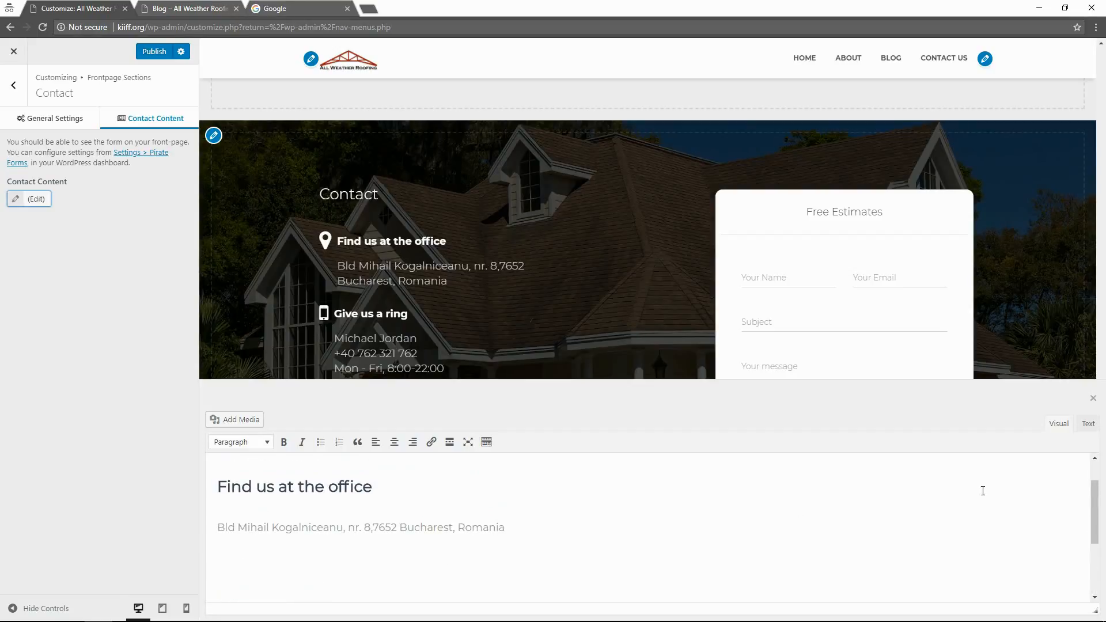
left_click(1087, 424)
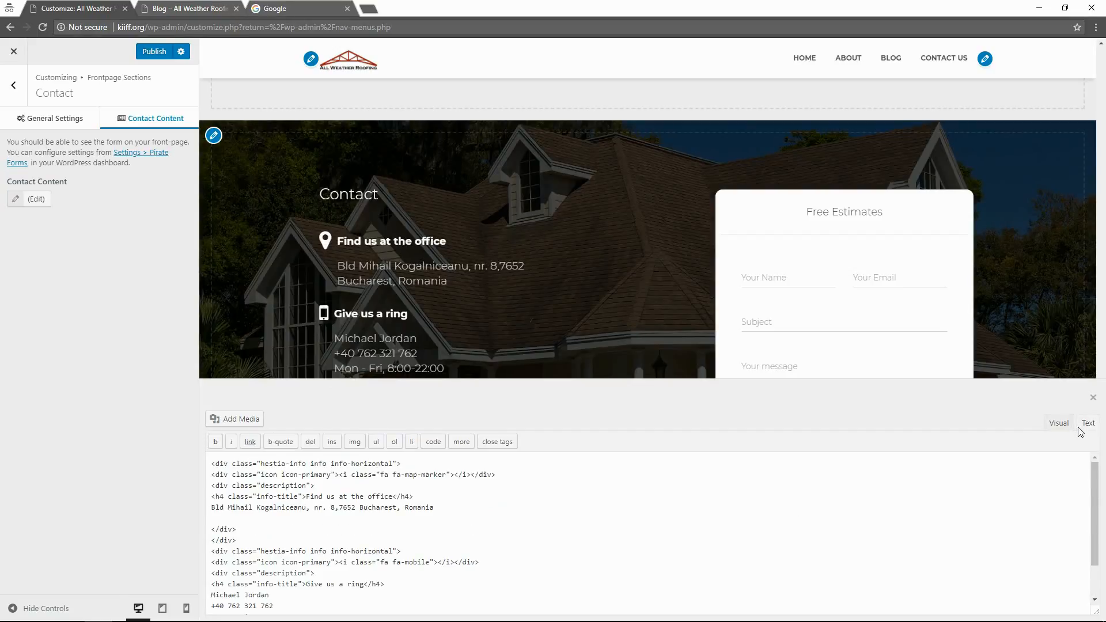
Replace the heading 'Find us at the office' with 'Office'.
scroll(505, 549, "down", 1)
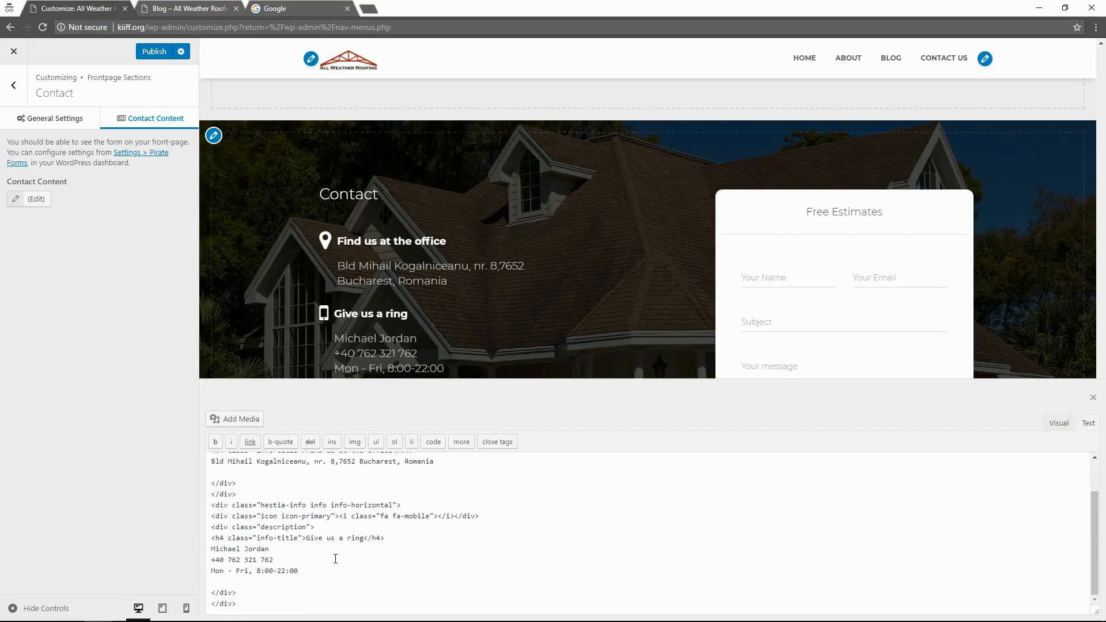
scroll(336, 559, "up", 1)
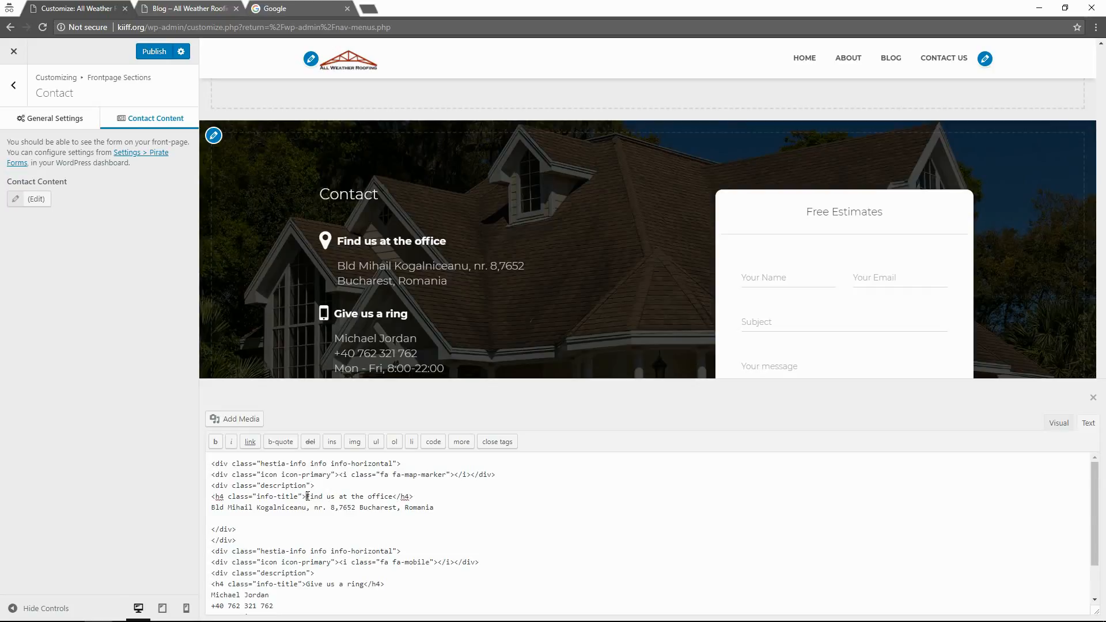
left_click_drag(306, 496, 395, 497)
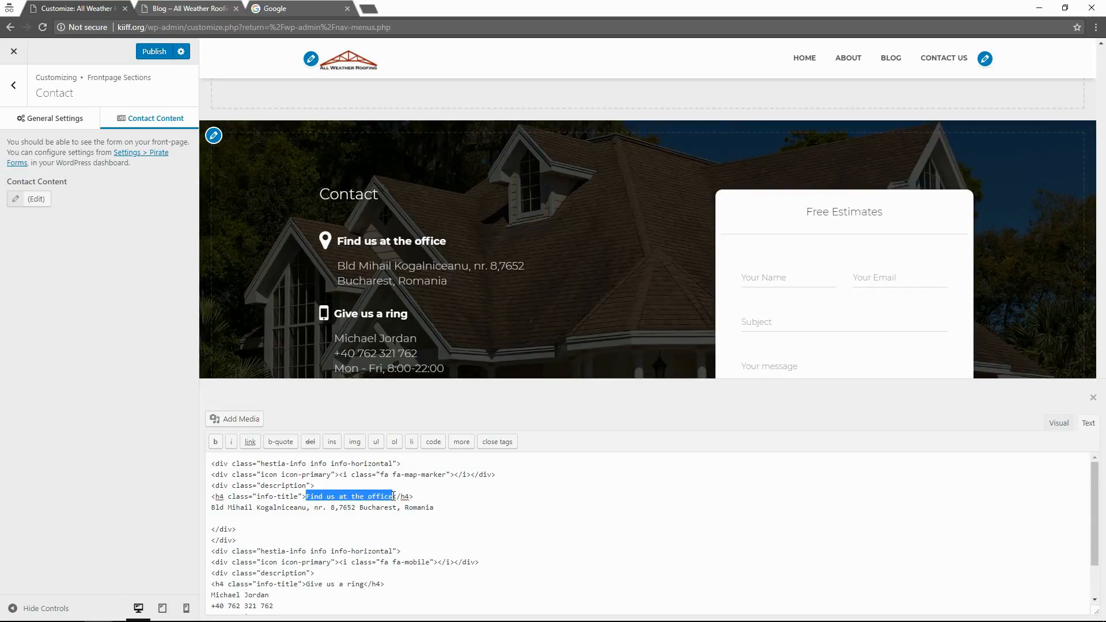
type("Office")
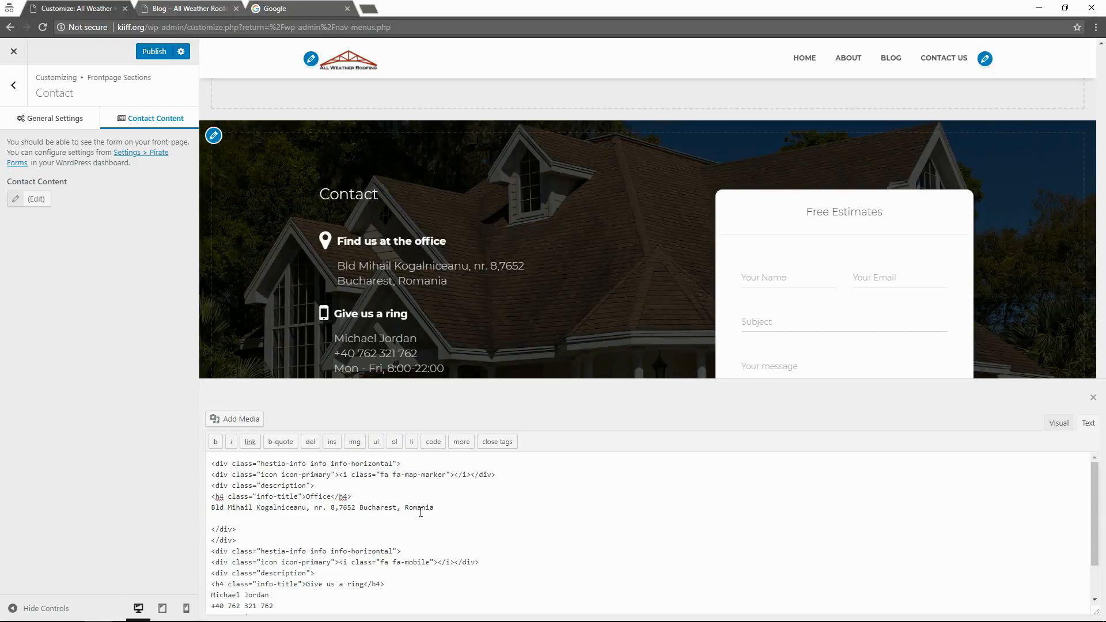
Change the office address line to '1234 Industrial Drive, Orlando FL, 32145'.
left_click_drag(434, 508, 212, 508)
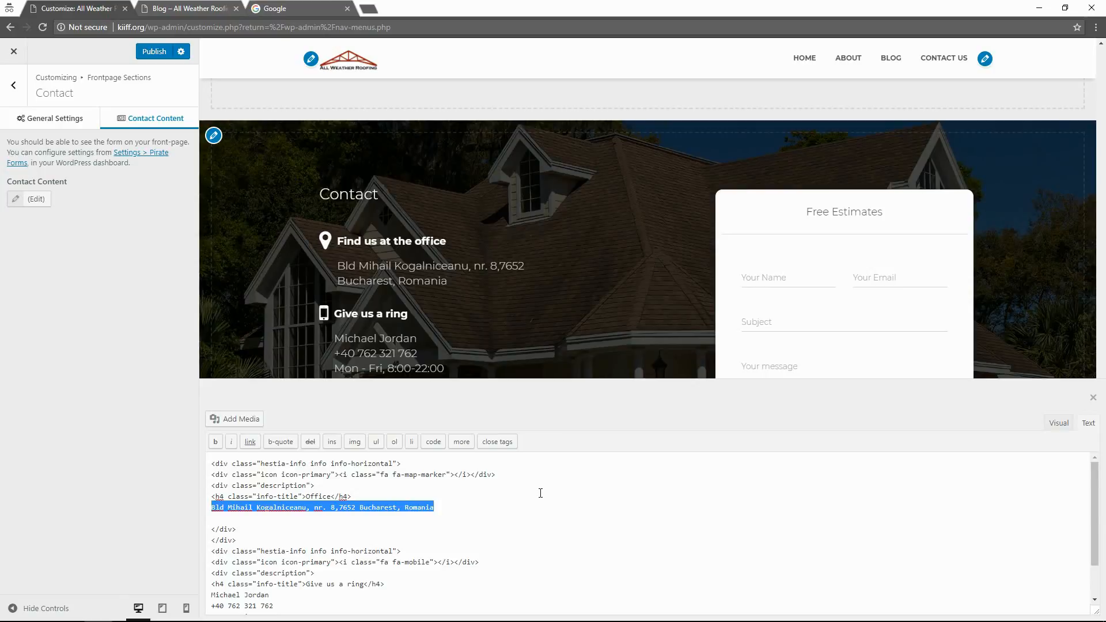
type("1234")
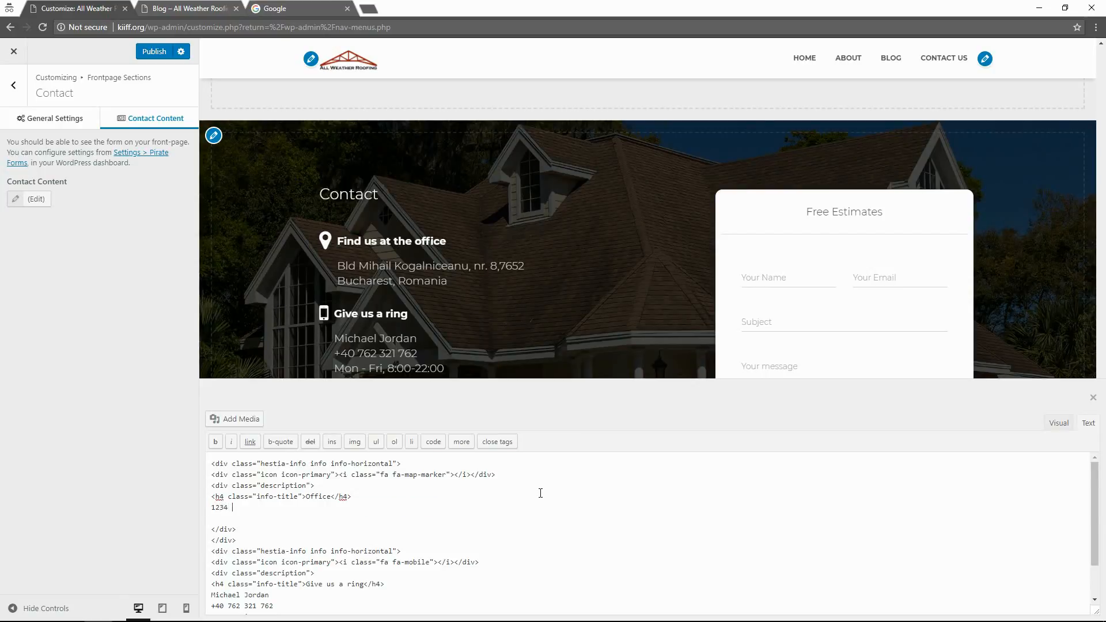
type(" Industrial Drive, ORllando FL,")
left_click(540, 494)
left_click(356, 510)
type("32145")
scroll(421, 509, "down", 2)
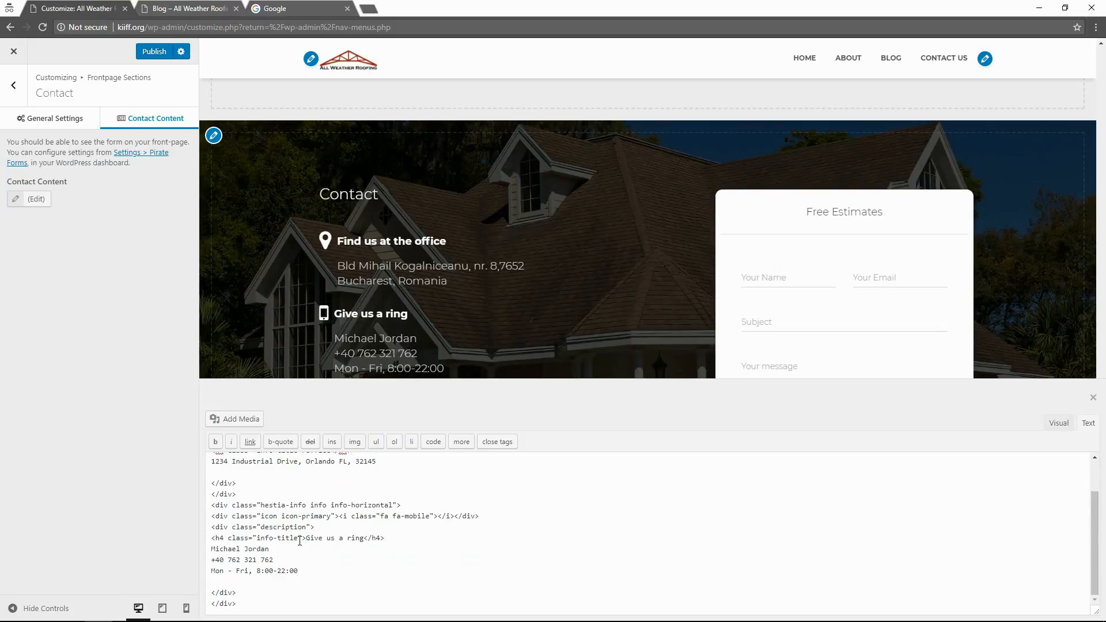
scroll(300, 540, "up", 2)
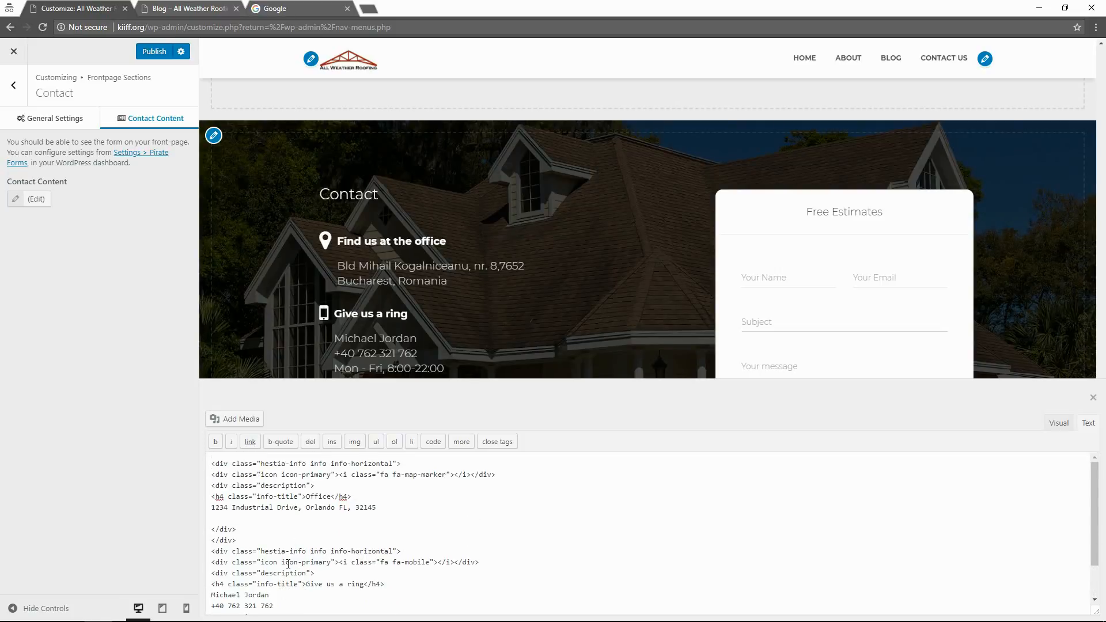
Rename the 'Give us a ring' heading to 'Phone' and delete the contact name line.
left_click(312, 583)
left_click_drag(306, 584, 365, 586)
type("Phone")
scroll(279, 590, "down", 1)
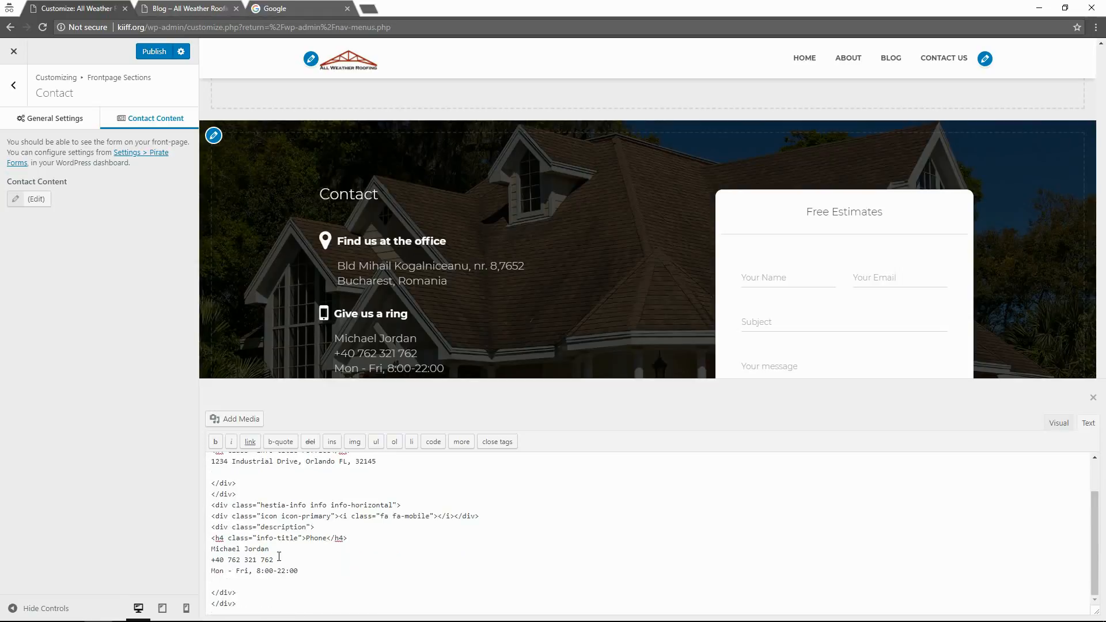
left_click_drag(269, 549, 213, 552)
key("Delete")
key("Delete")
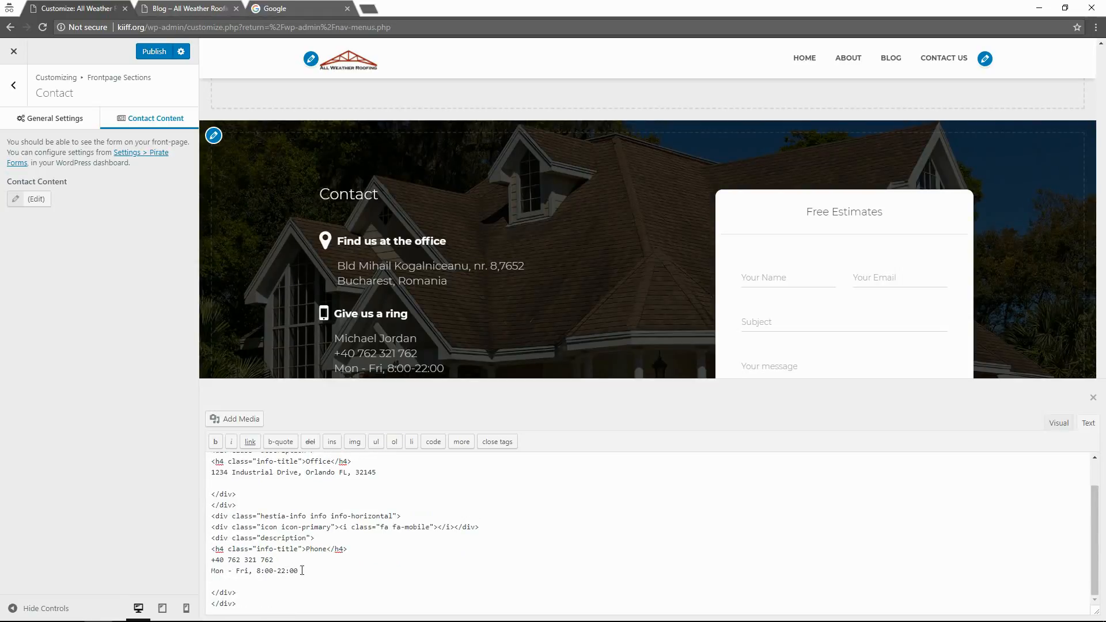
Move the 'Mon - Fri, 8:00-22:00' hours line under the office address.
left_click_drag(299, 571, 209, 571)
key("ctrl+c")
left_click(407, 475)
key("Return")
key("ctrl+v")
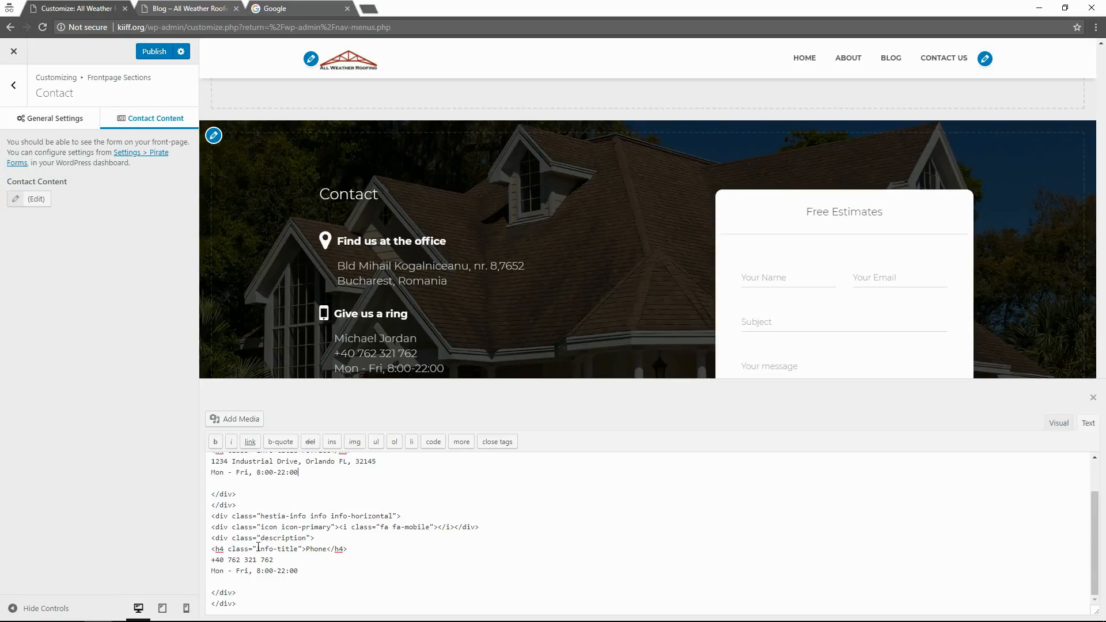
left_click_drag(305, 569, 173, 570)
key("BackSpace")
key("BackSpace")
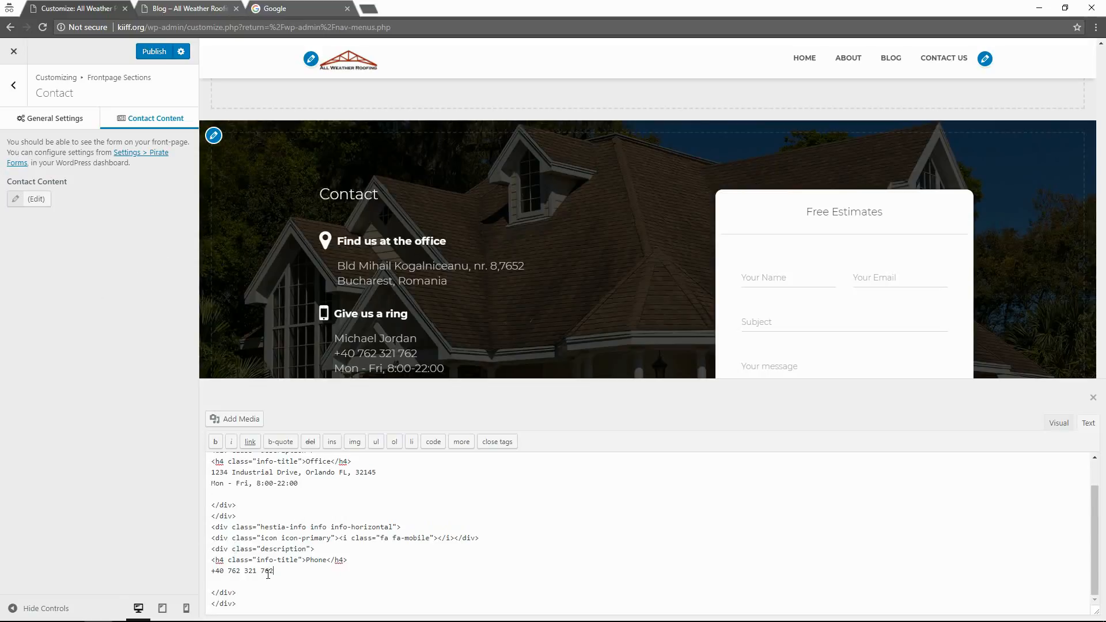
left_click_drag(269, 574, 187, 568)
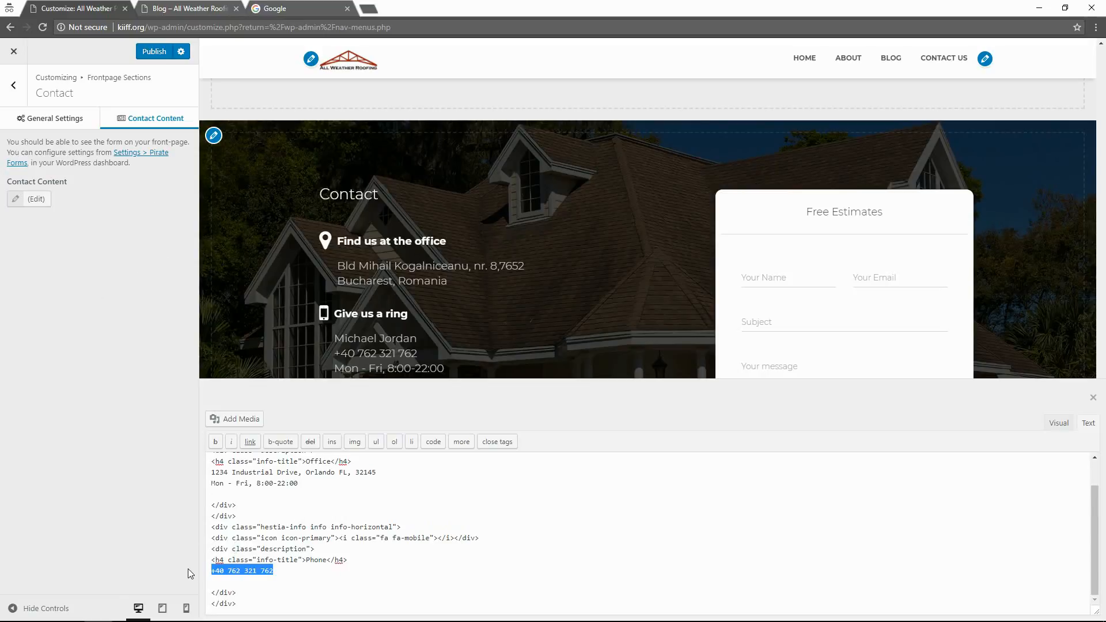
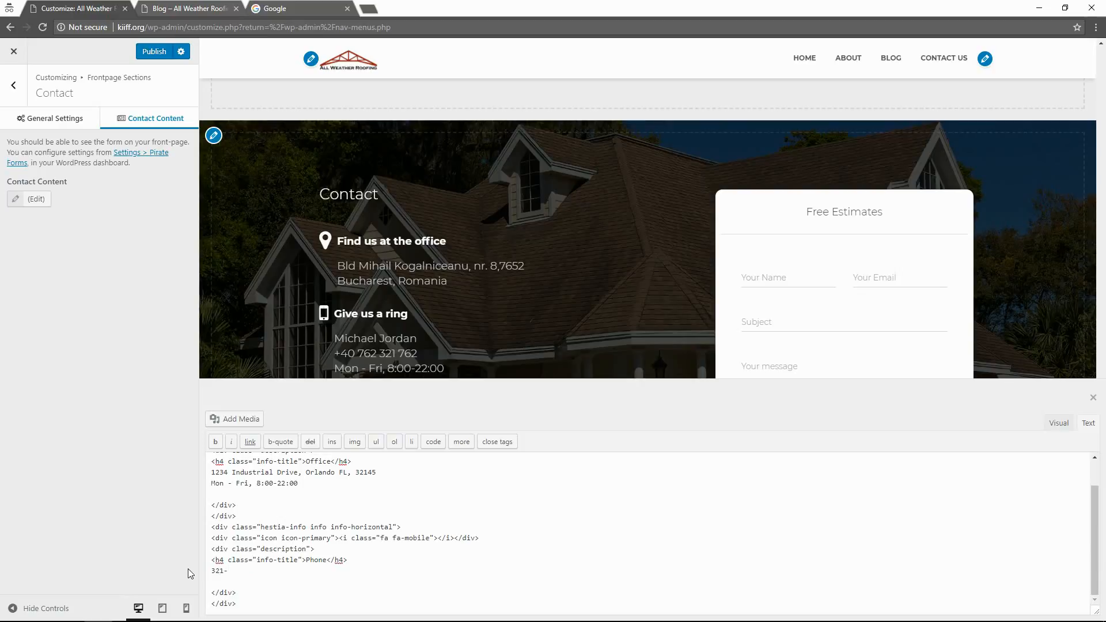
left_click(154, 52)
Switch the Contact content editor back to Visual view and review the Office and Phone blocks.
scroll(261, 568, "up", 2)
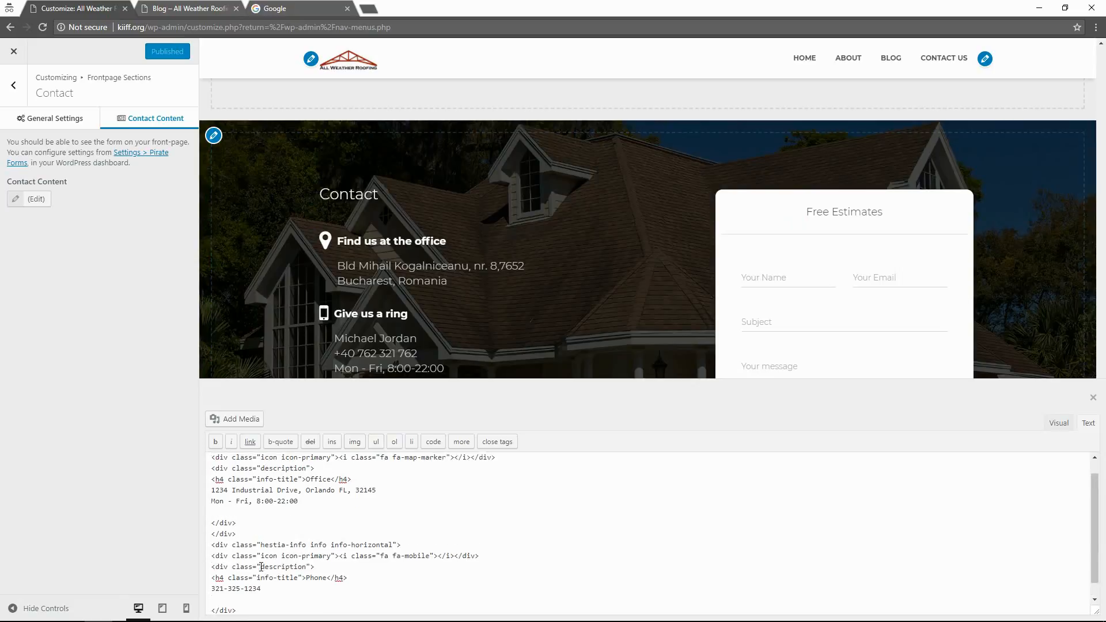
scroll(261, 567, "down", 2)
left_click(1059, 423)
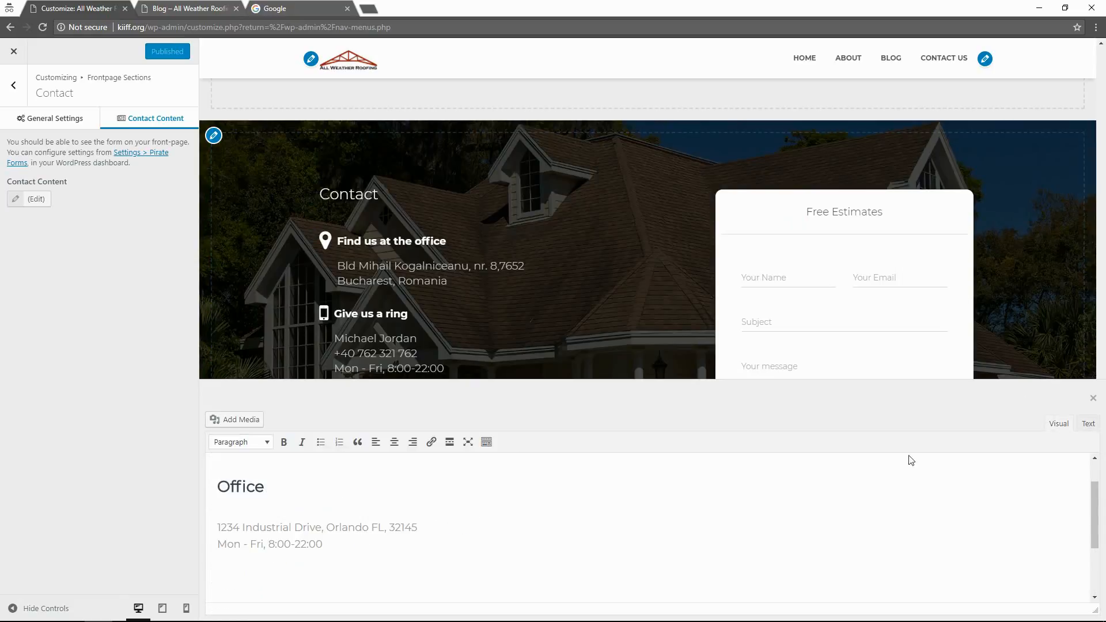
scroll(420, 515, "down", 2)
scroll(335, 502, "up", 3)
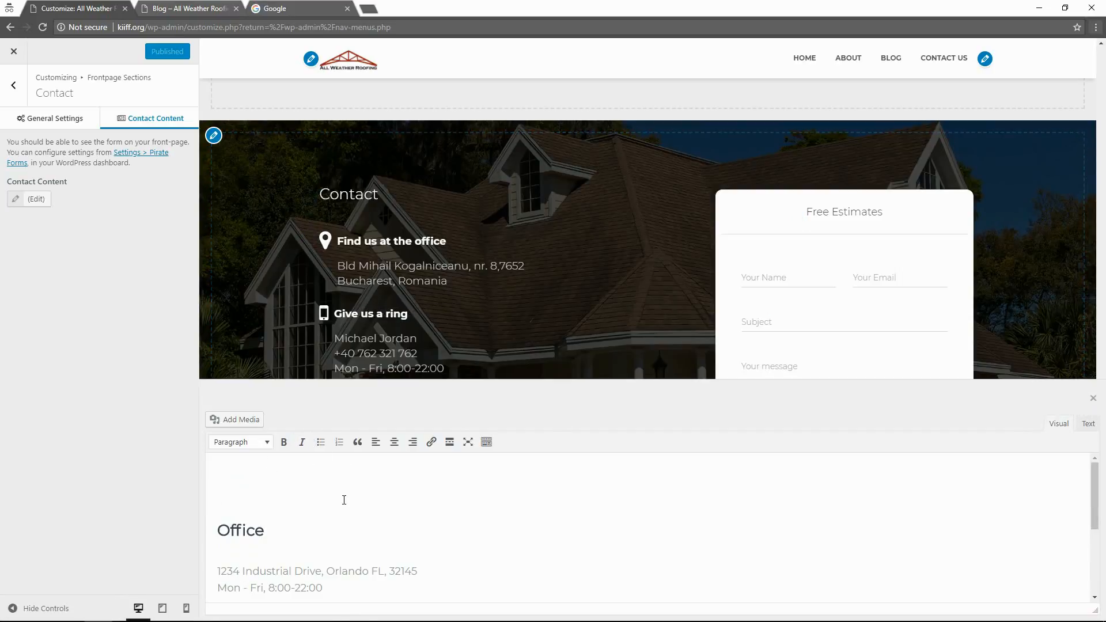
scroll(290, 511, "down", 5)
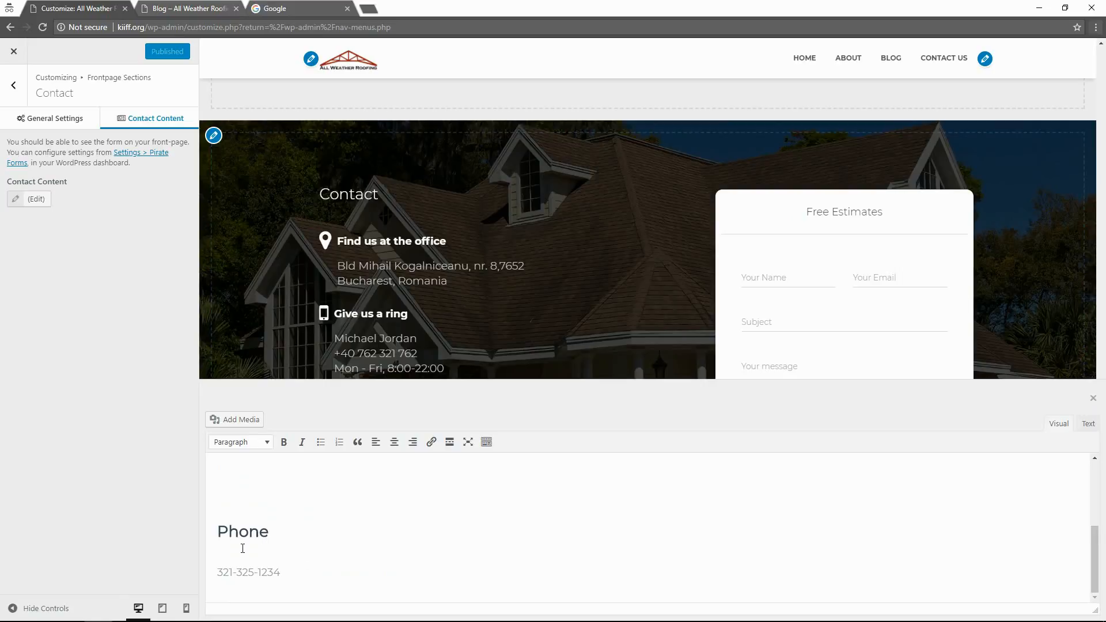
scroll(241, 554, "up", 3)
scroll(241, 554, "down", 3)
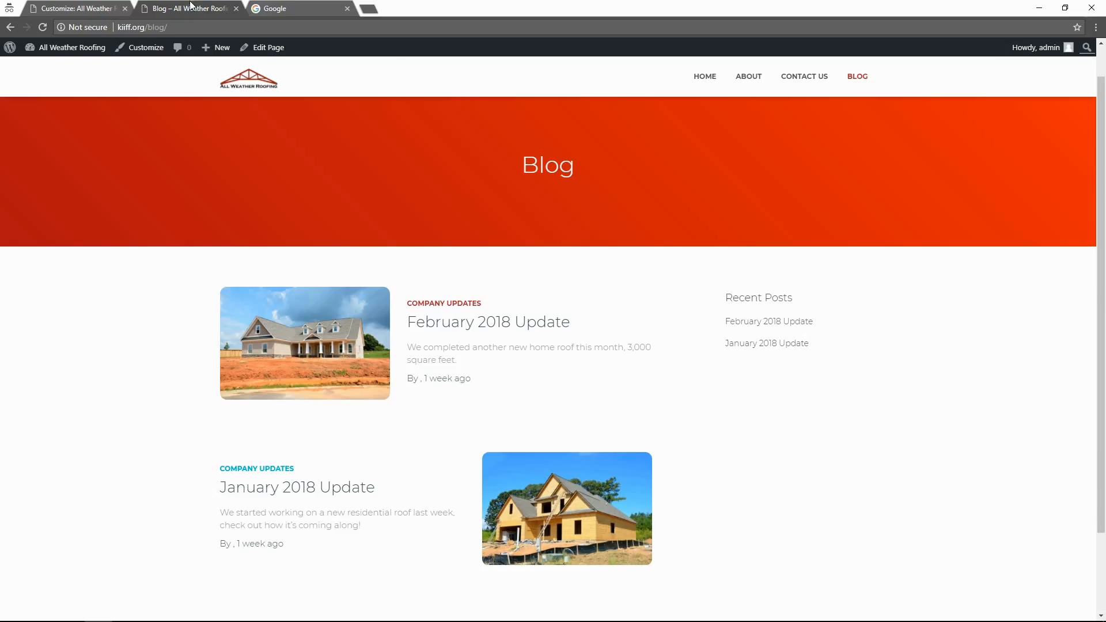
left_click(193, 9)
left_click(702, 78)
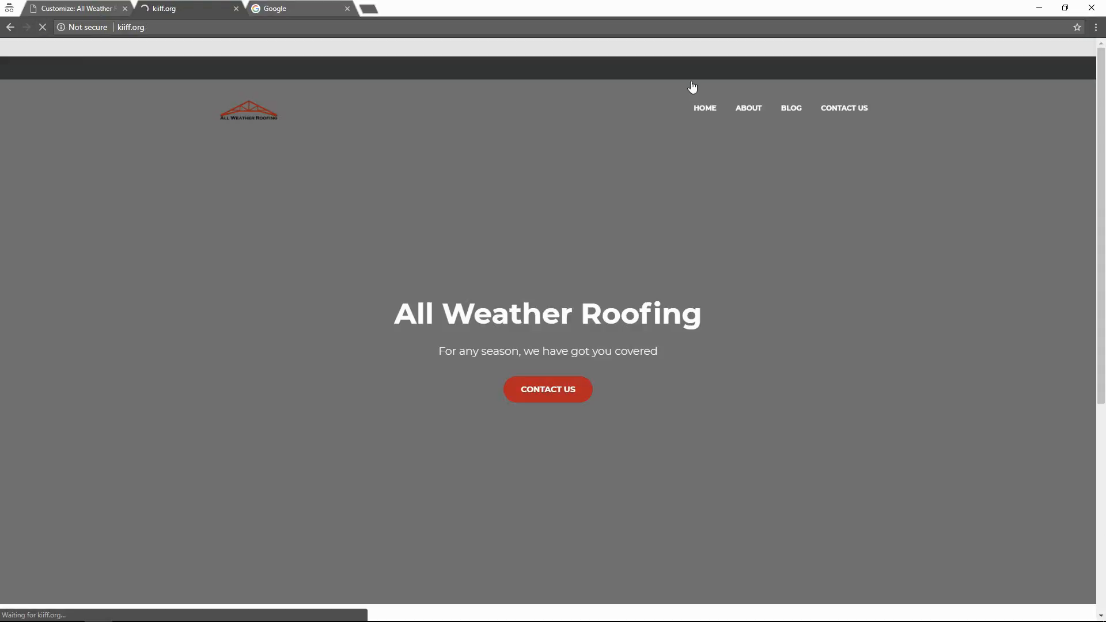
scroll(484, 472, "down", 20)
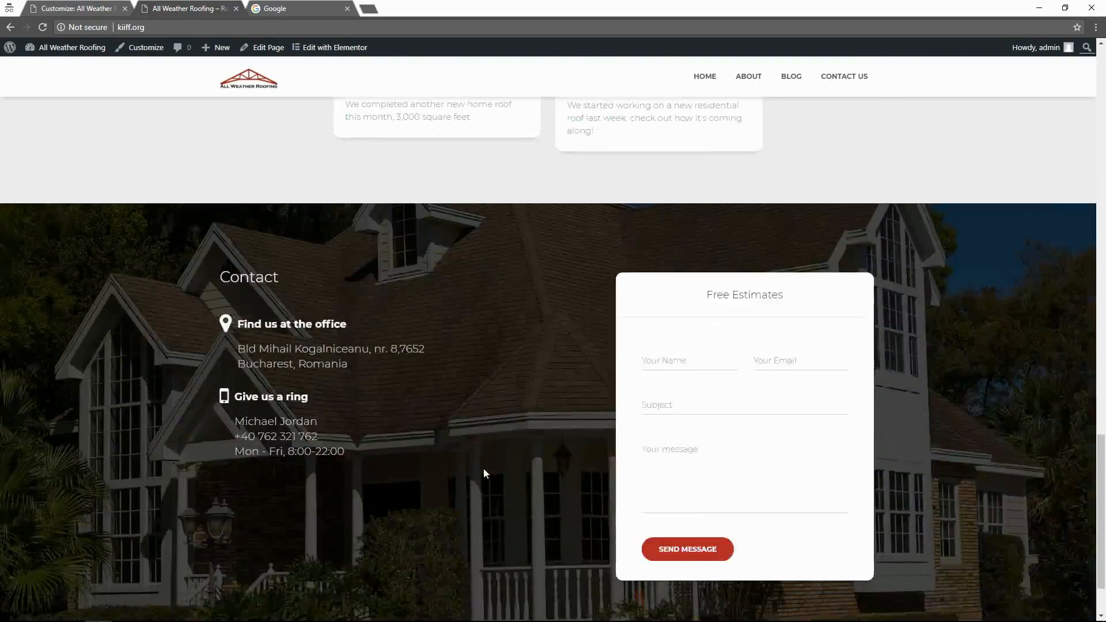
scroll(483, 468, "up", 2)
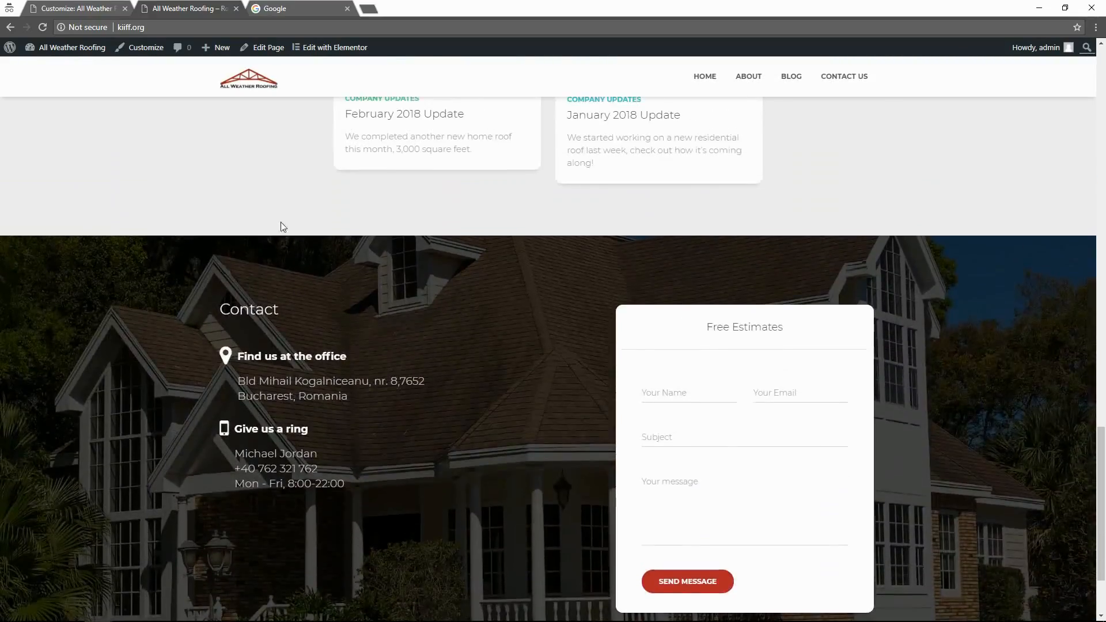
left_click(72, 8)
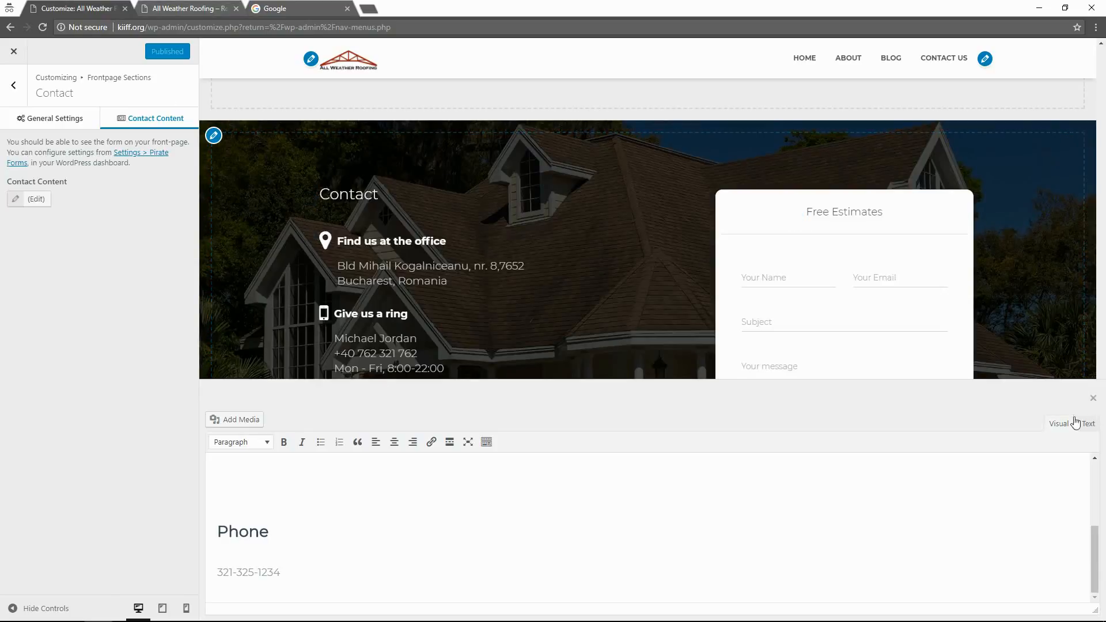
scroll(287, 495, "up", 1)
scroll(301, 535, "down", 1)
left_click(69, 118)
Replace the office address with '1234 Industrial Road, Orlando FL, 32145'.
left_click(151, 120)
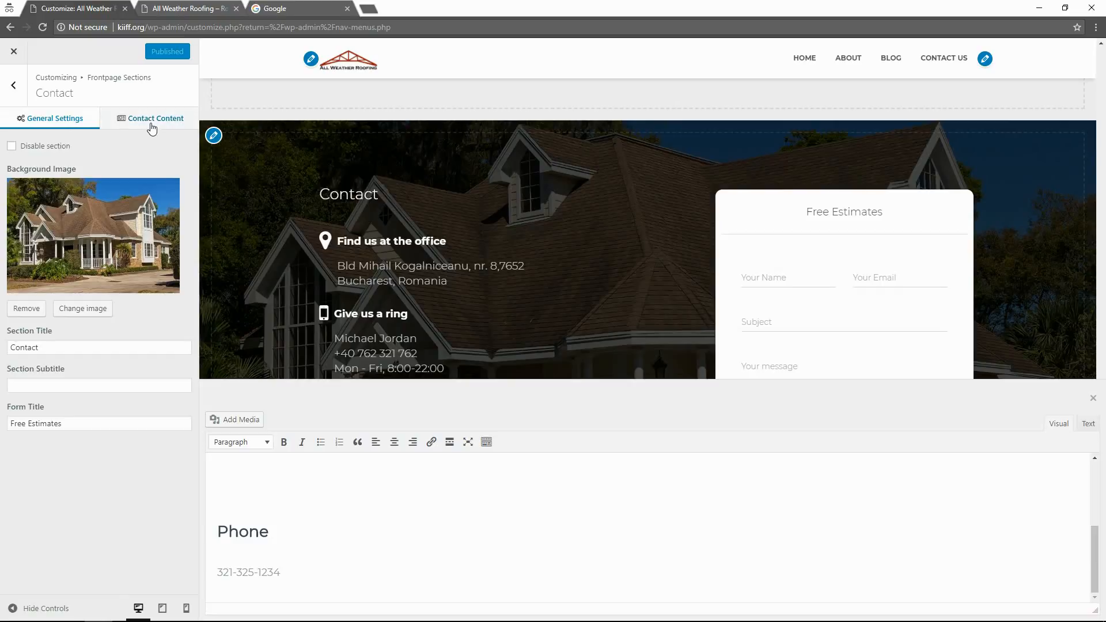
left_click(24, 200)
left_click(23, 199)
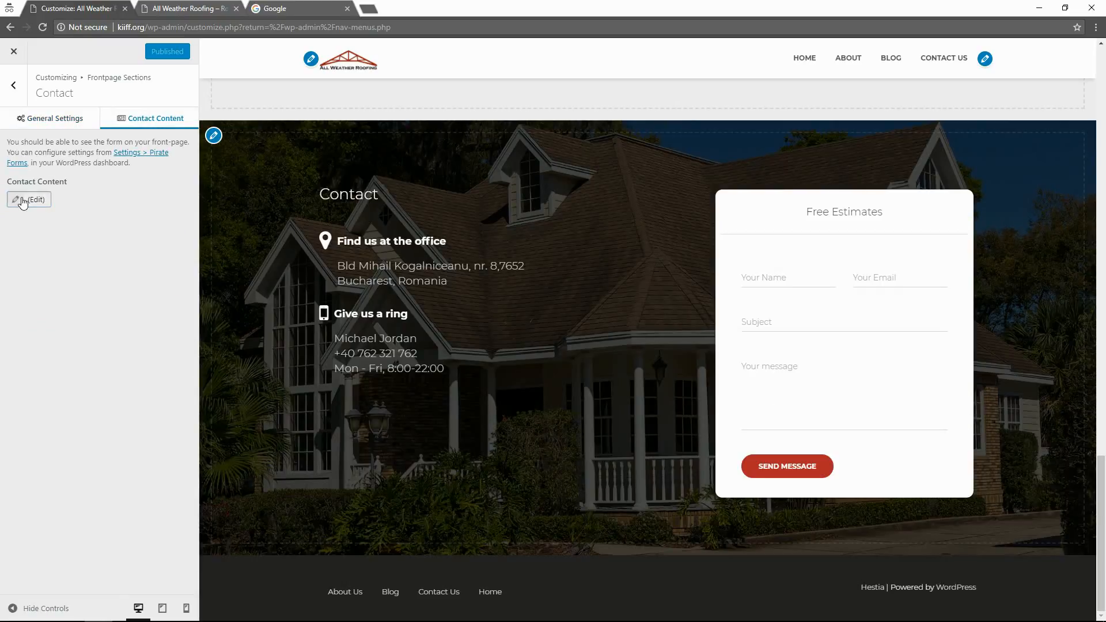
scroll(303, 537, "up", 2)
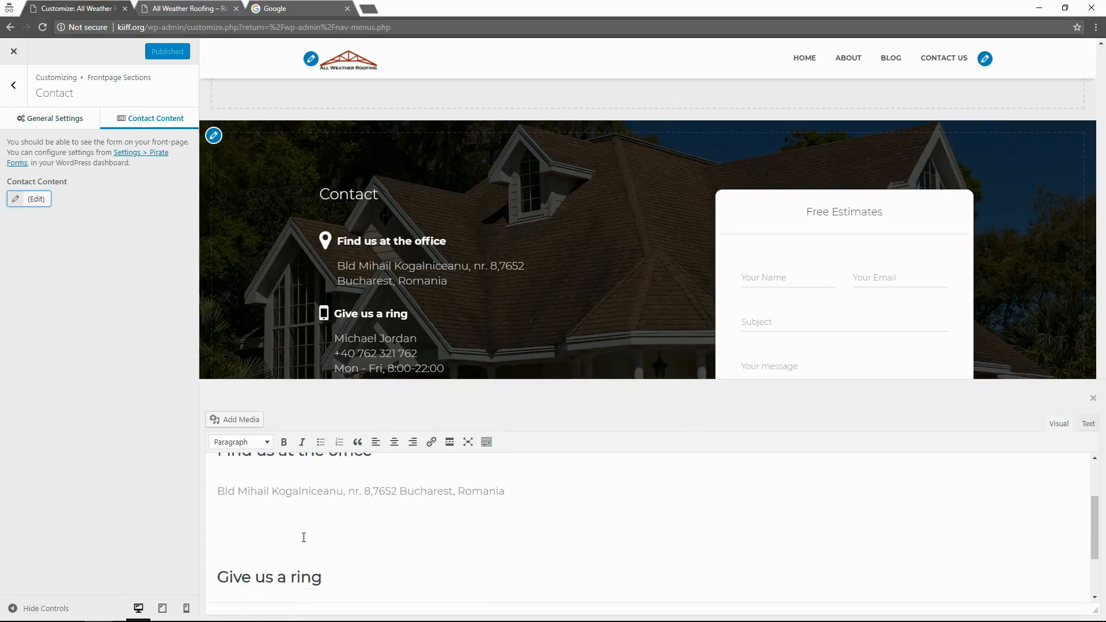
left_click_drag(505, 514, 219, 510)
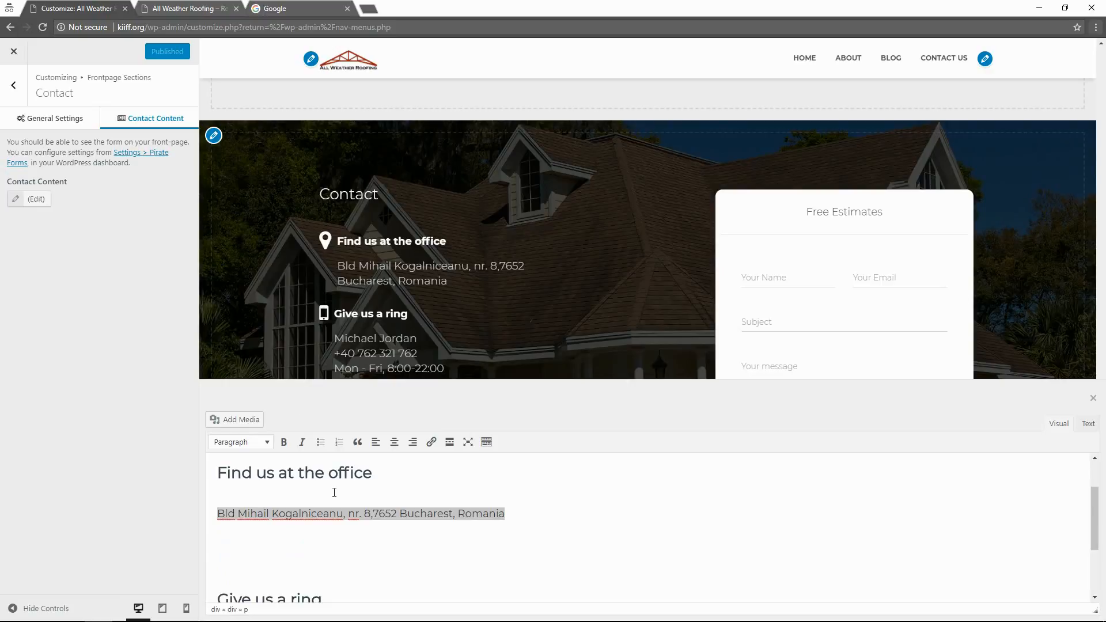
left_click_drag(528, 511, 218, 522)
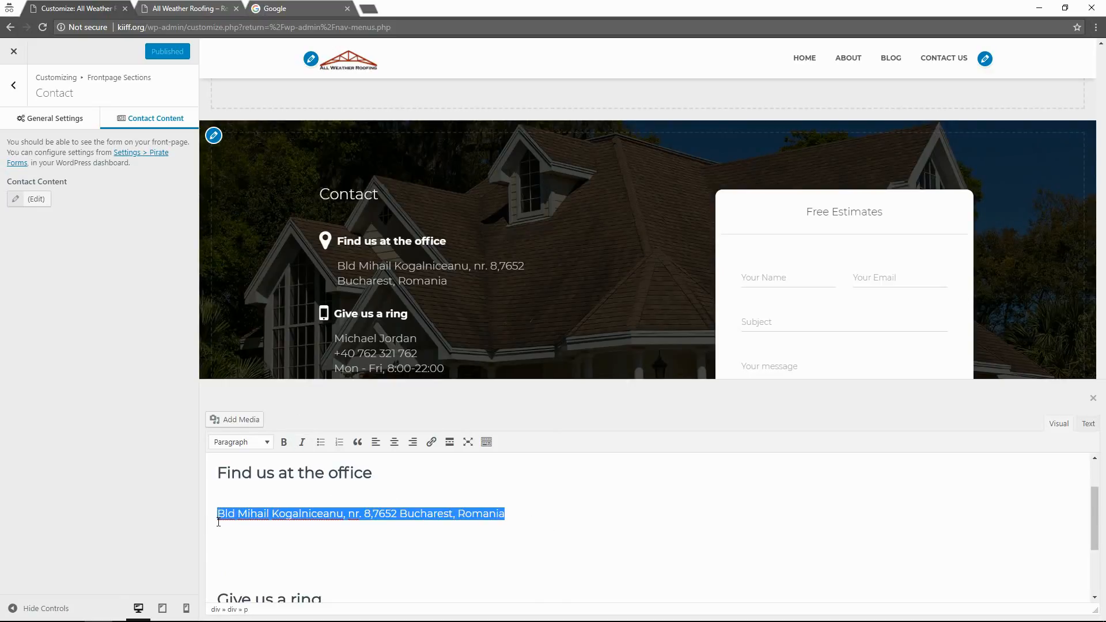
type("123")
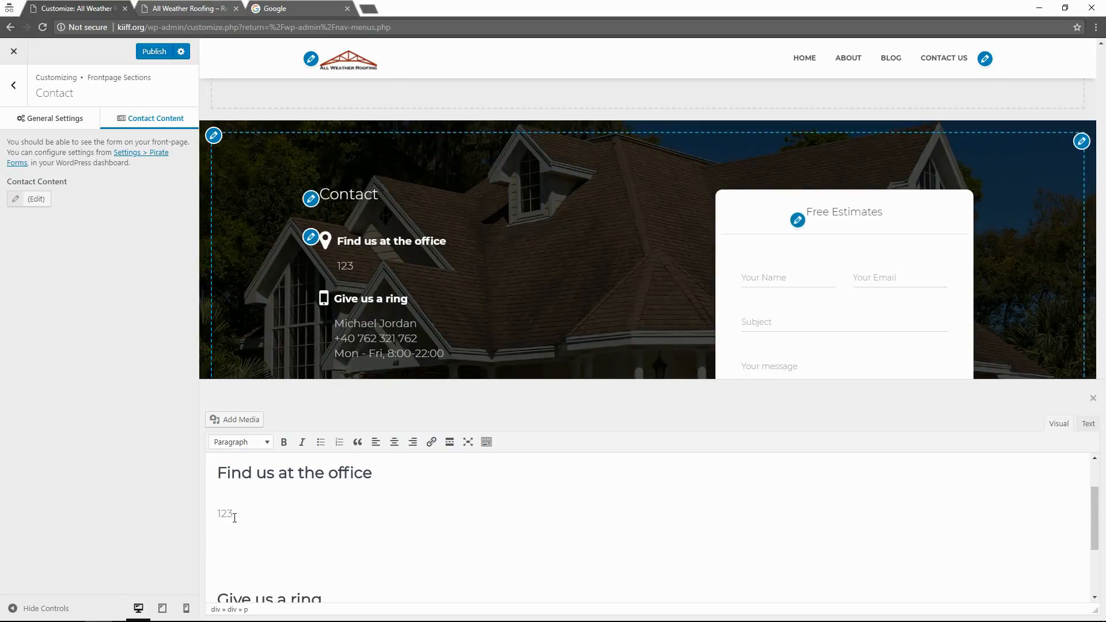
type("4 lndus")
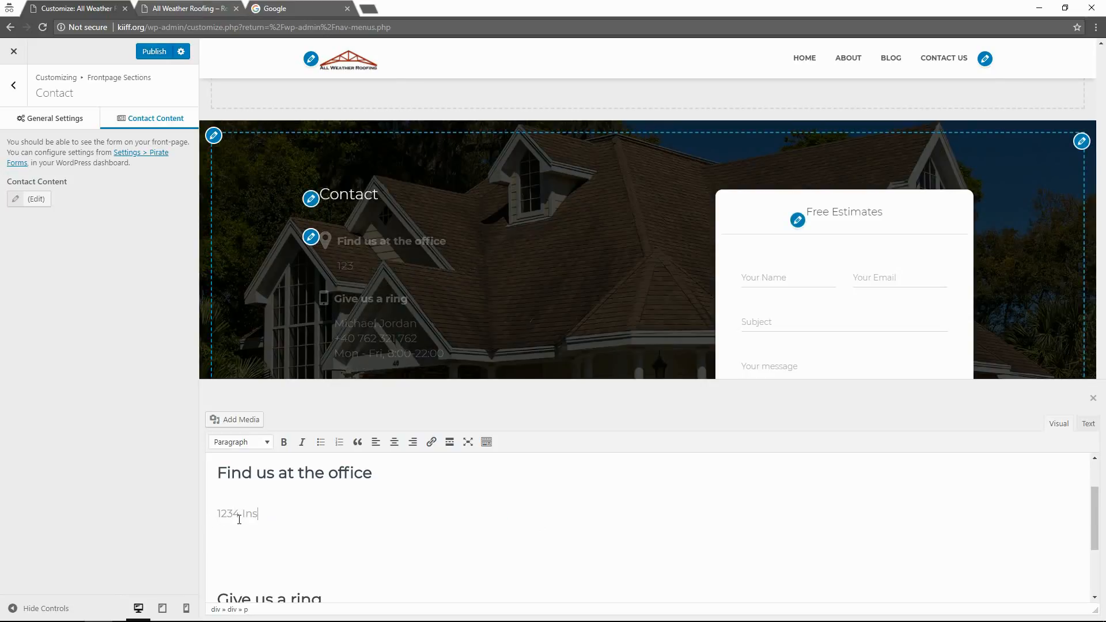
type("trial Road, ")
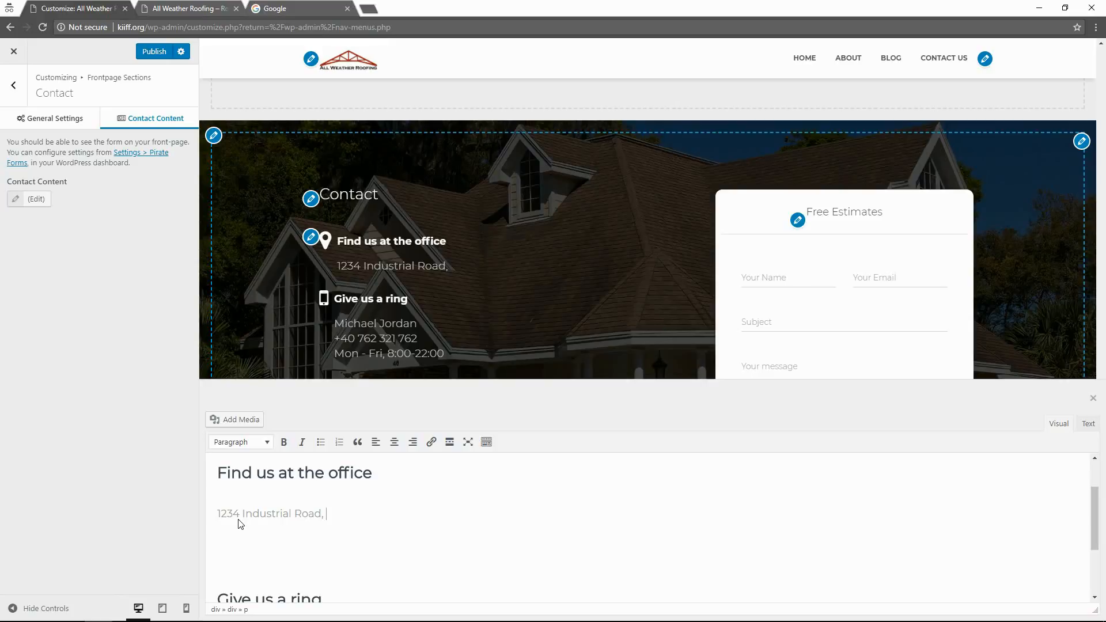
type("Orlando Fl")
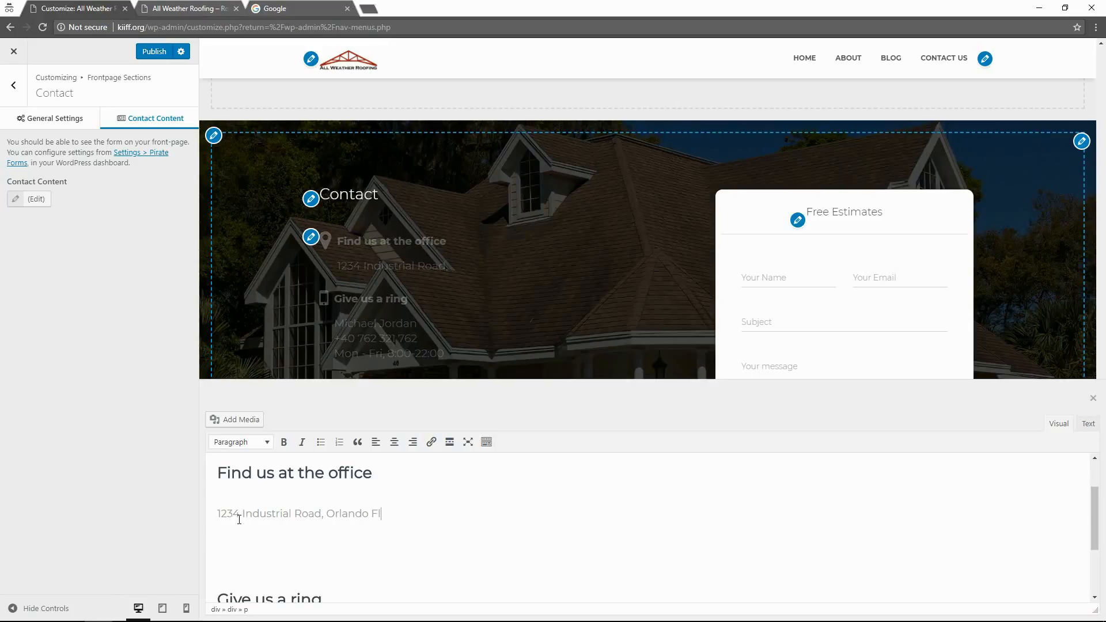
key("BackSpace")
type("L,")
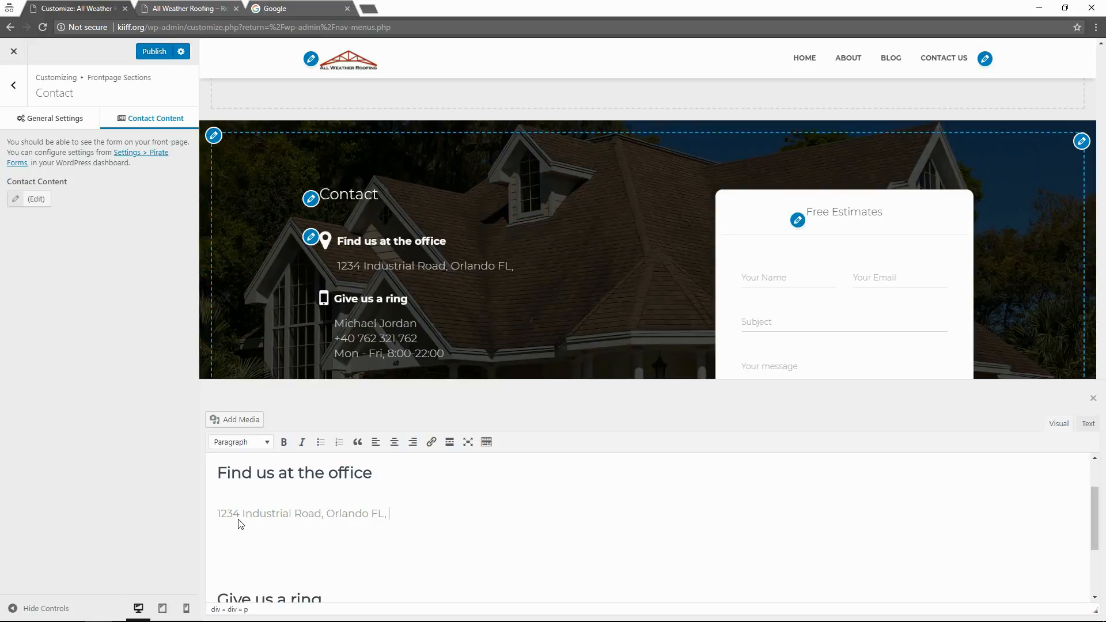
type(" 32145")
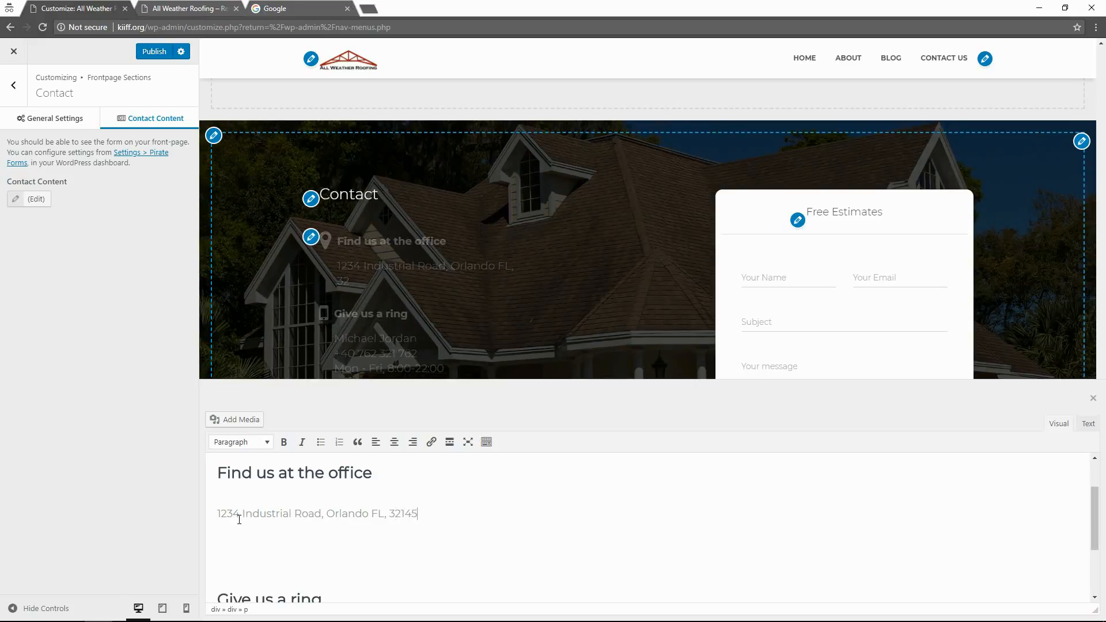
Rename the 'Find us at the office' heading to 'Office'.
scroll(360, 535, "down", 2)
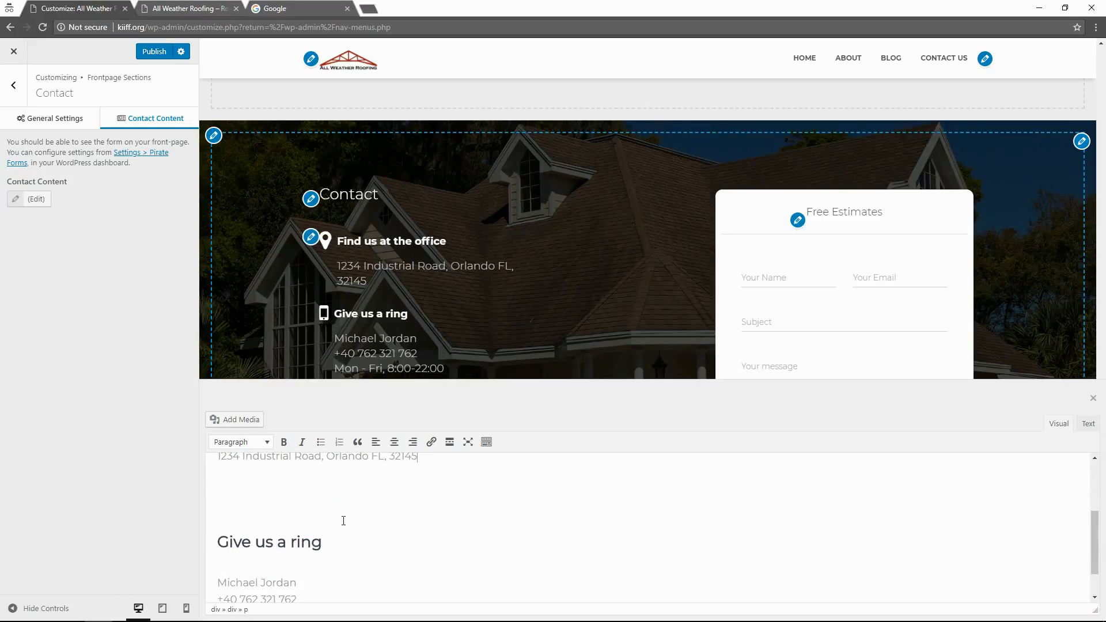
scroll(318, 495, "up", 2)
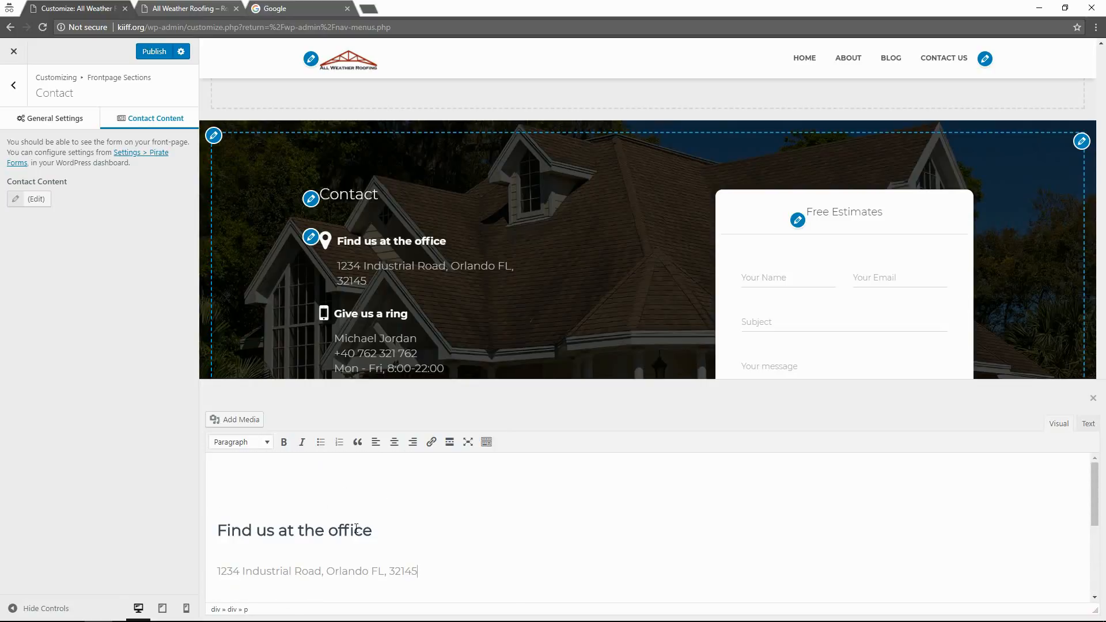
left_click_drag(373, 531, 191, 521)
type("Office")
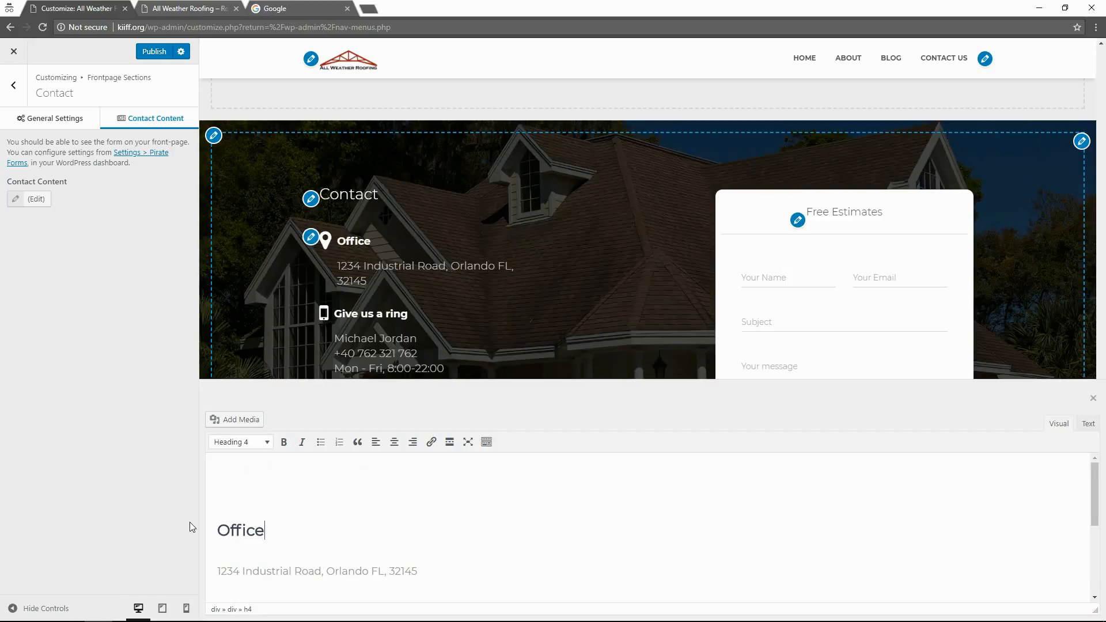
Add a new line 'Mon-Fri' below the address.
scroll(363, 530, "down", 1)
left_click(355, 516)
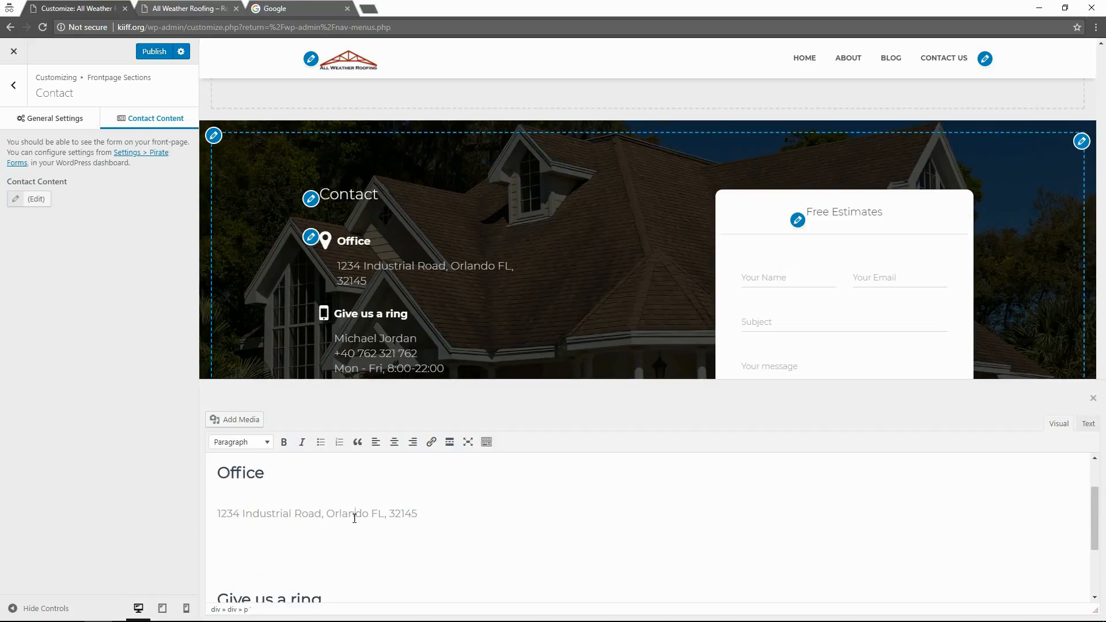
left_click(429, 512)
scroll(427, 512, "down", 2)
scroll(428, 511, "up", 1)
key("Return")
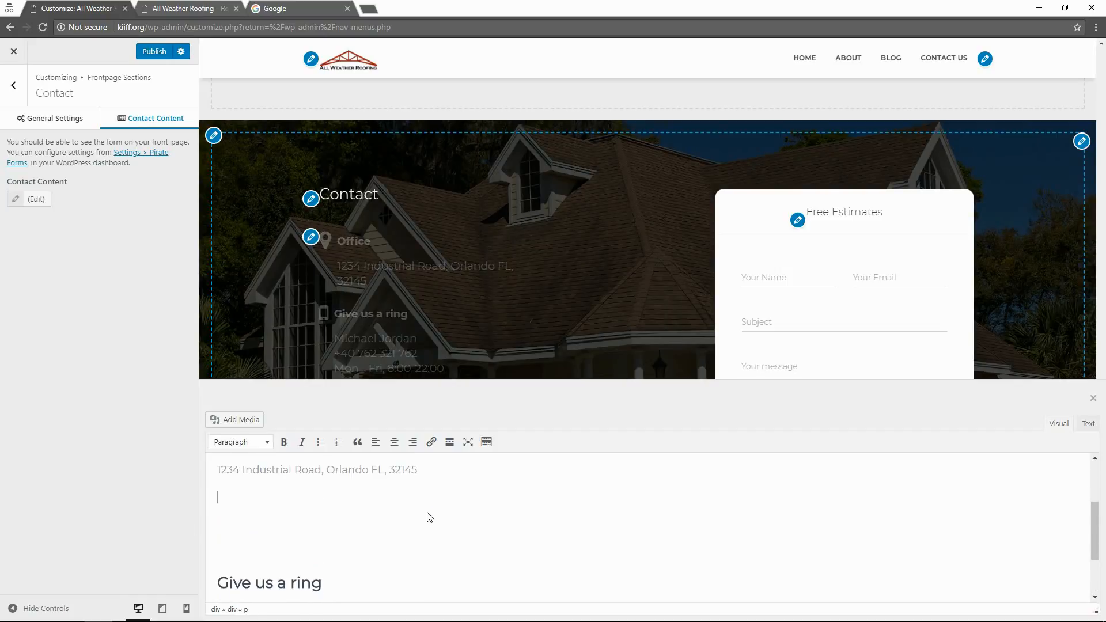
scroll(337, 515, "down", 1)
scroll(337, 515, "down", 1)
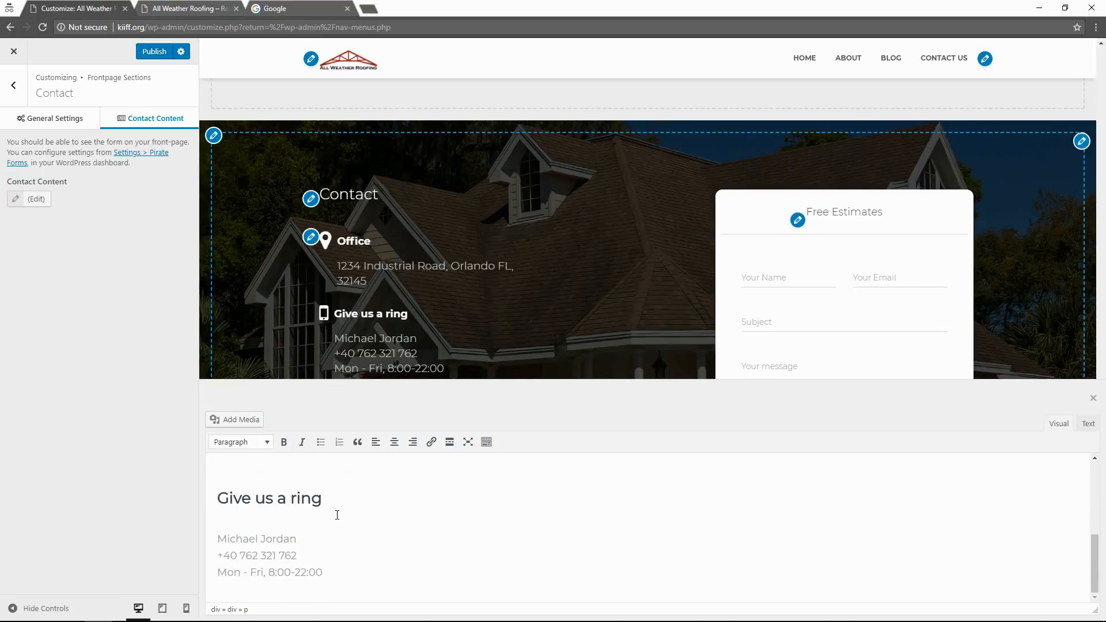
type("Mon")
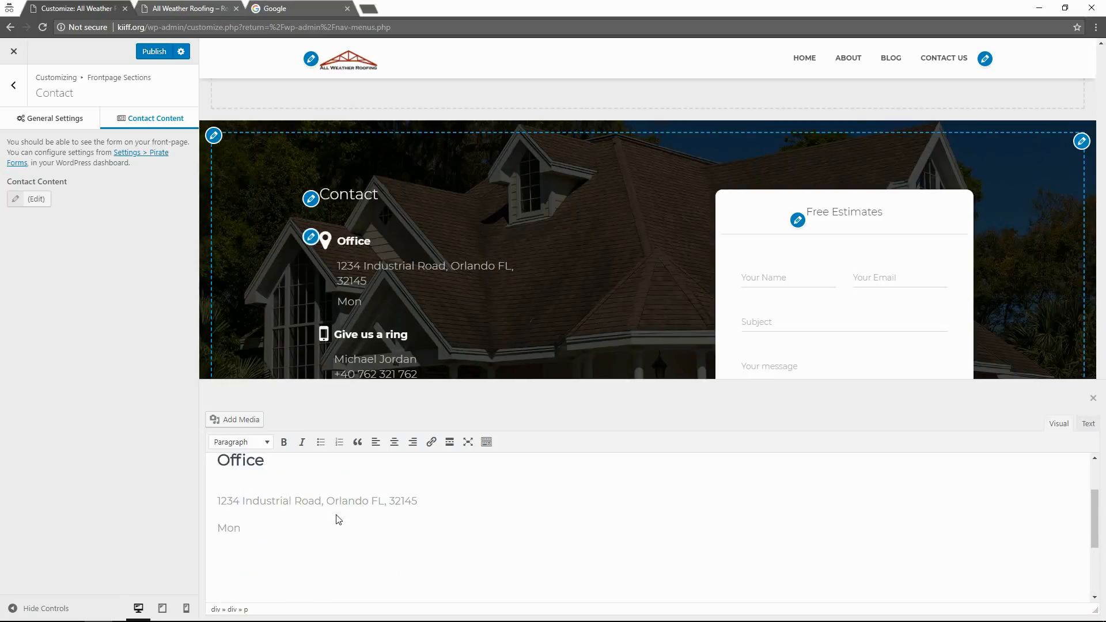
type("-Fri")
Complete the hours line to read 'Mon-Fri, 08:00 A.M - 05:00 P.M'.
scroll(423, 527, "down", 2)
scroll(415, 527, "down", 2)
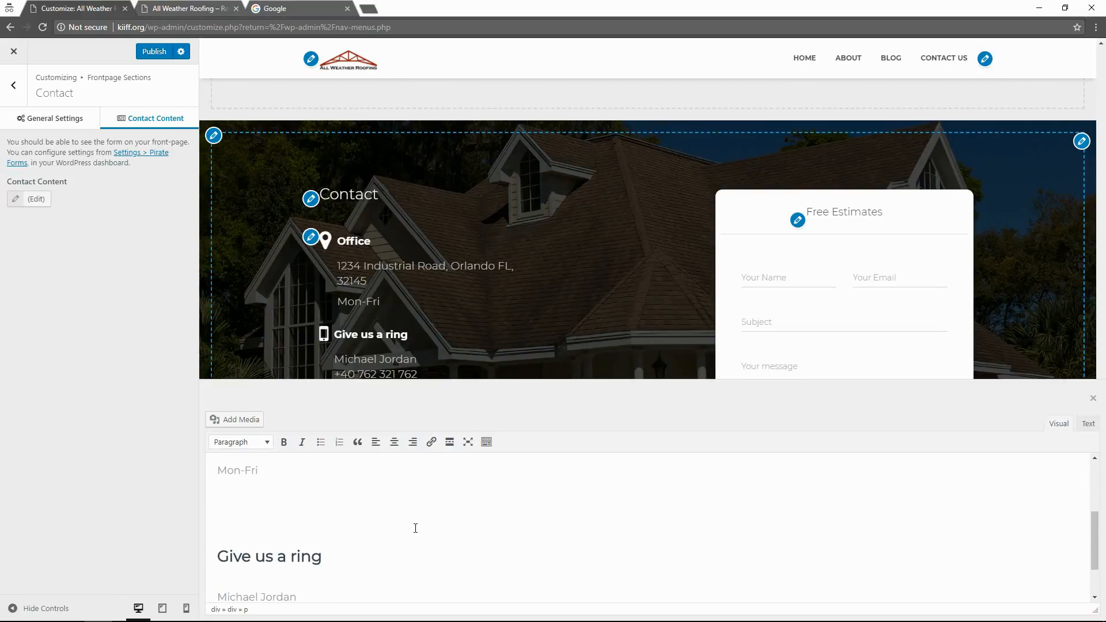
scroll(416, 528, "up", 6)
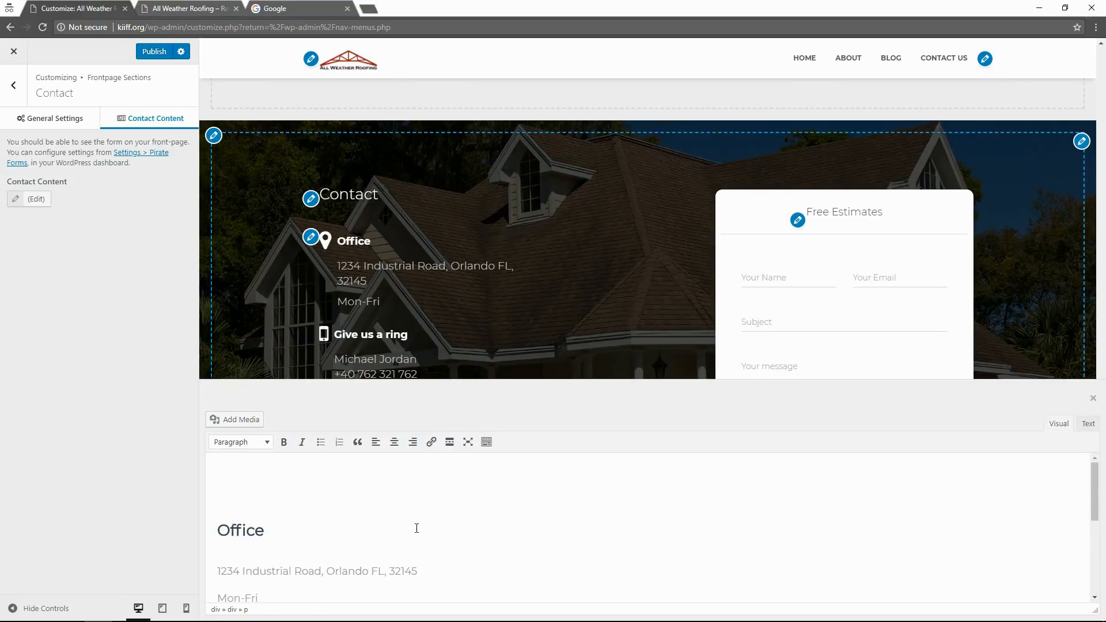
scroll(417, 528, "down", 4)
type(".")
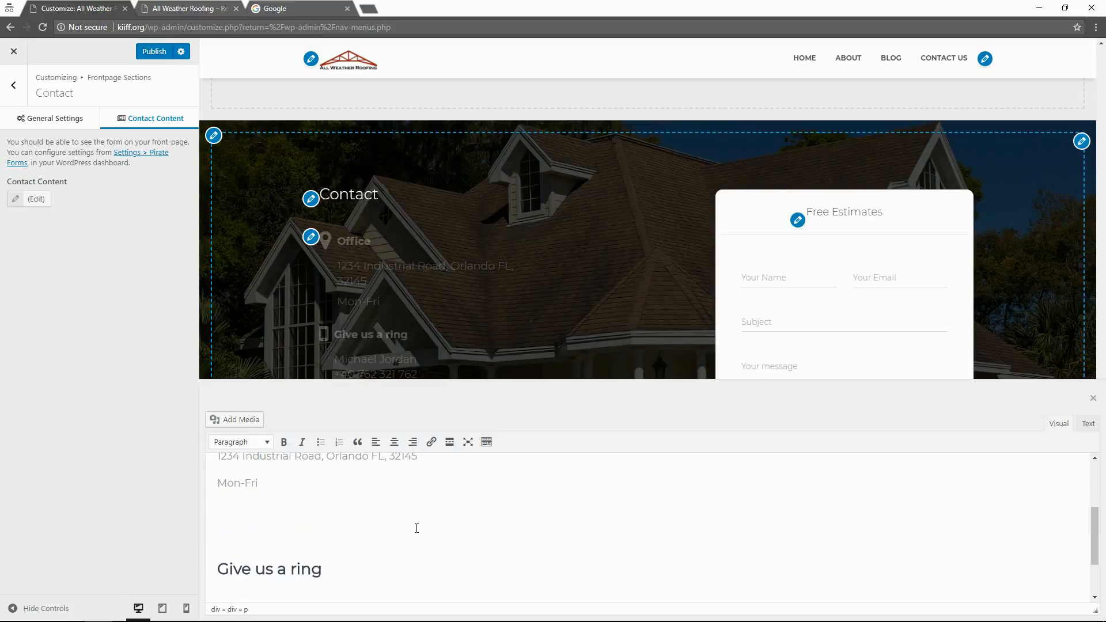
type(" 08:00")
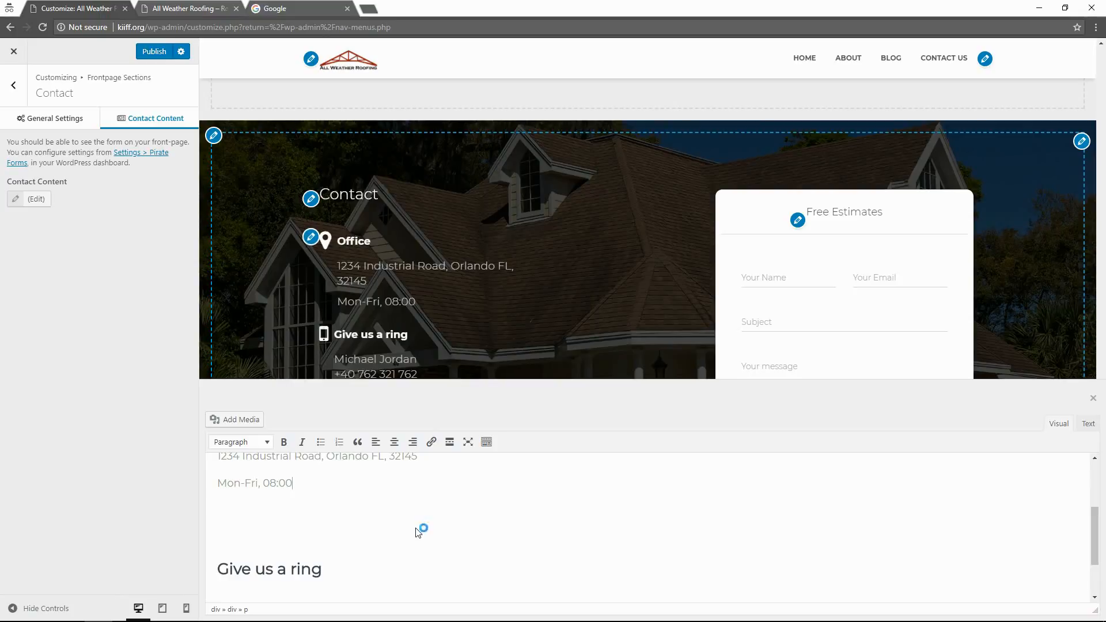
type(" - 0")
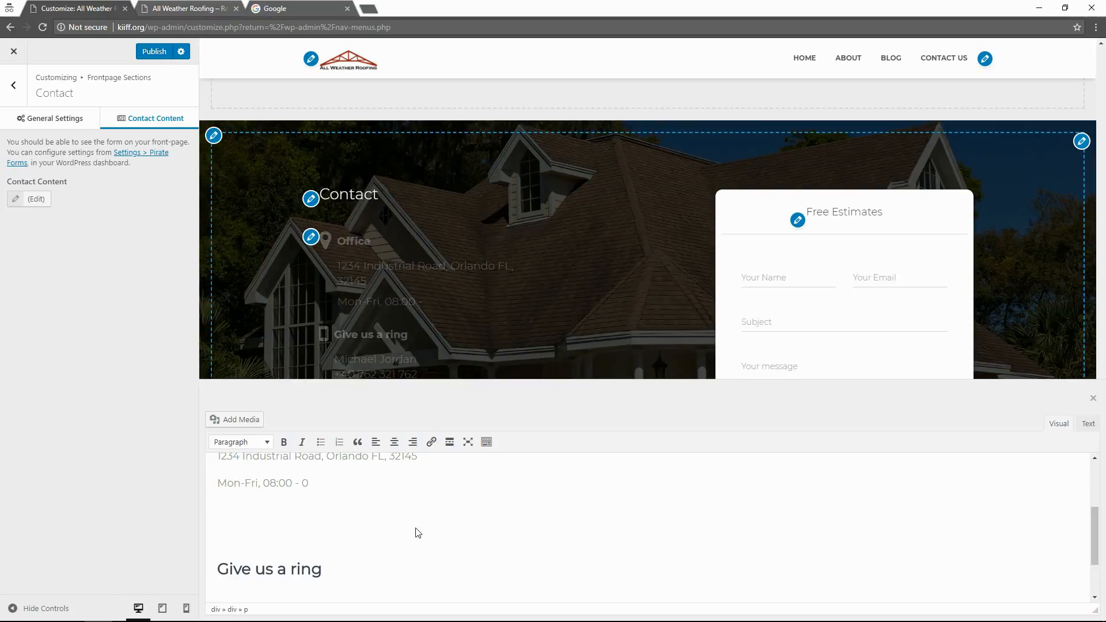
key("BackSpace")
type("5")
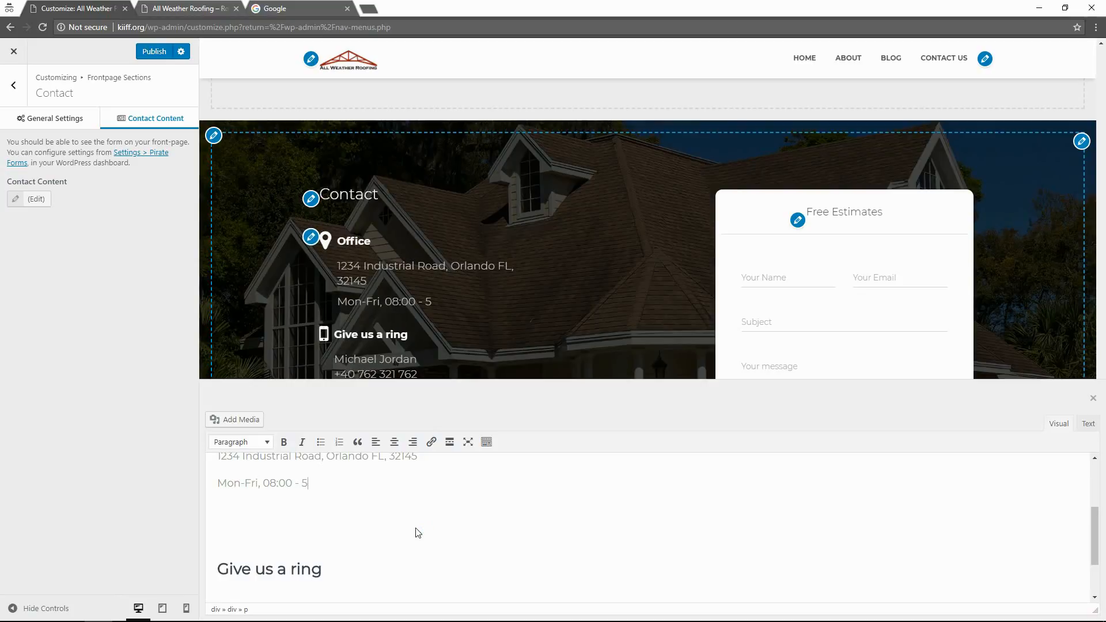
type(":00")
scroll(416, 528, "down", 1)
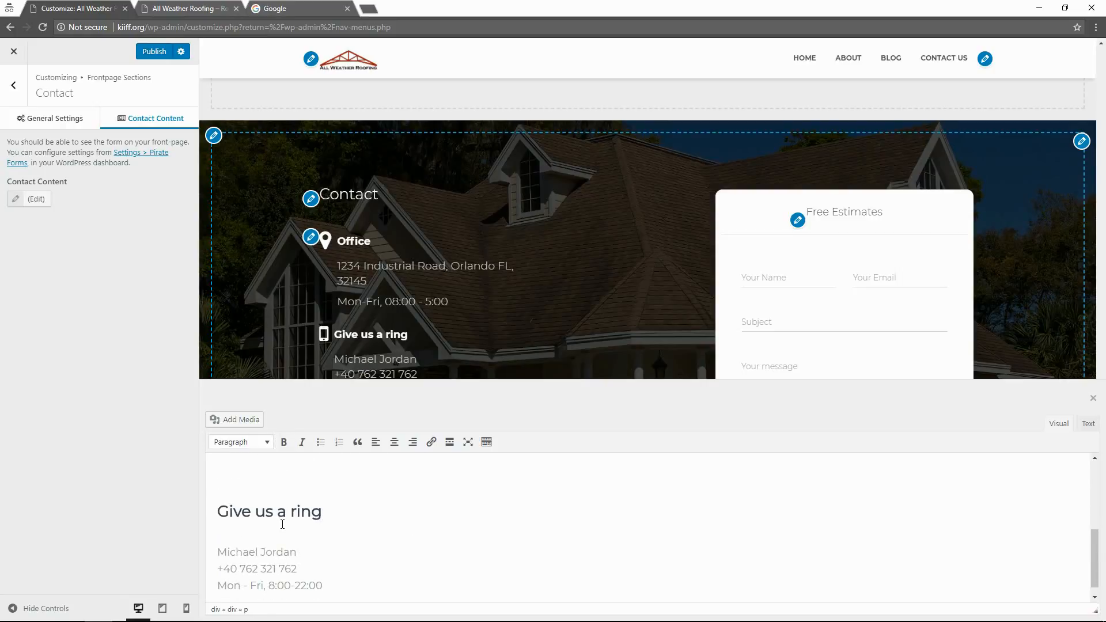
scroll(283, 524, "up", 1)
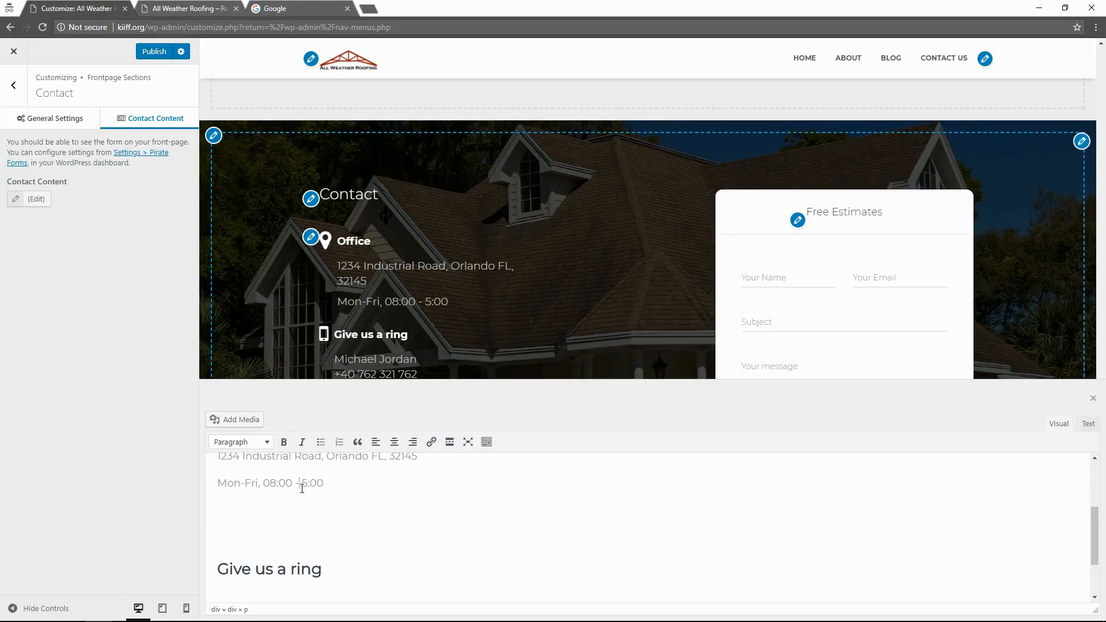
type("0")
left_click(343, 487)
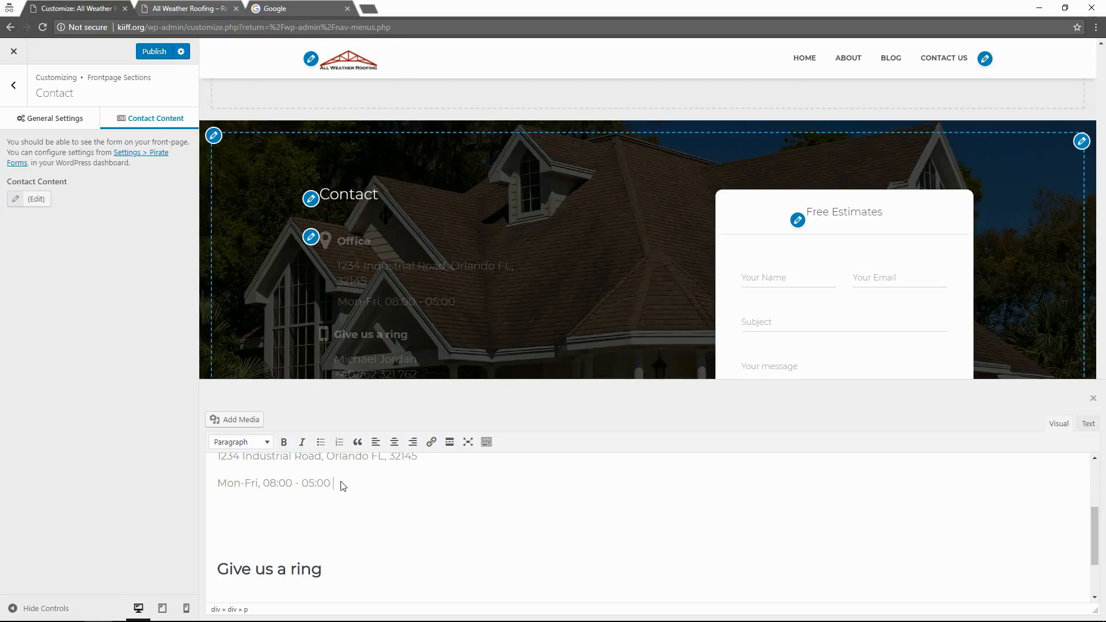
type("P.M")
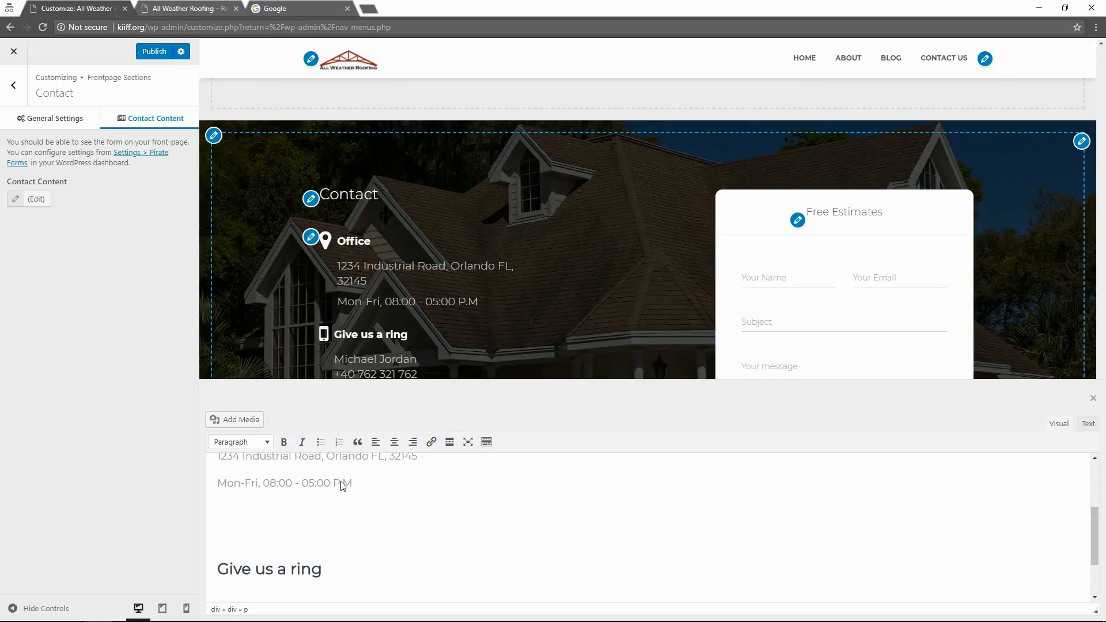
left_click(295, 484)
type("A ")
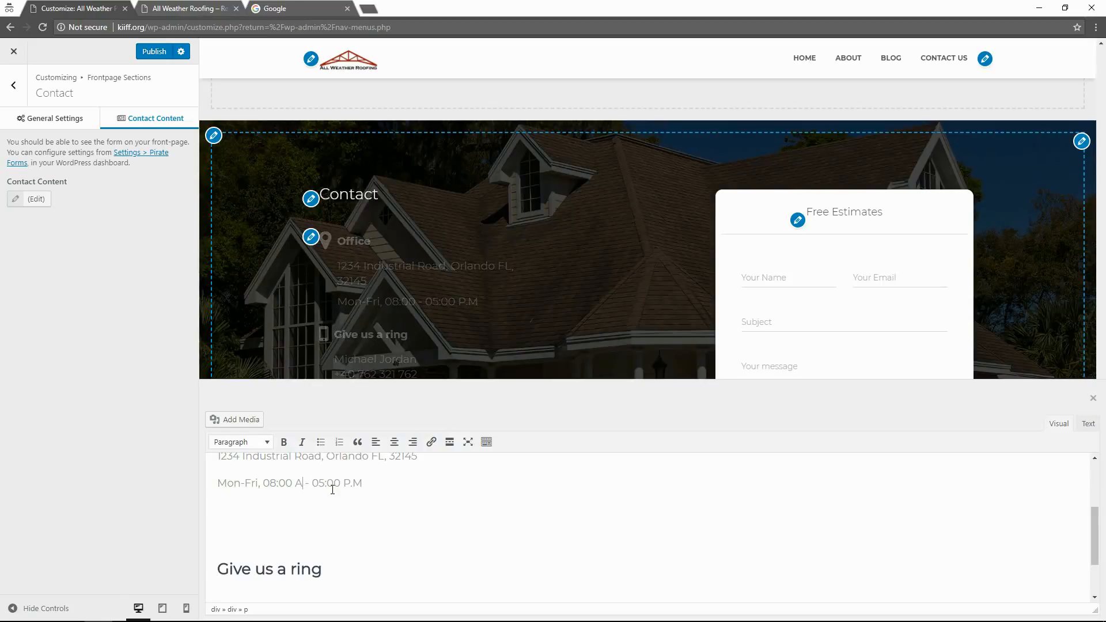
type(".M")
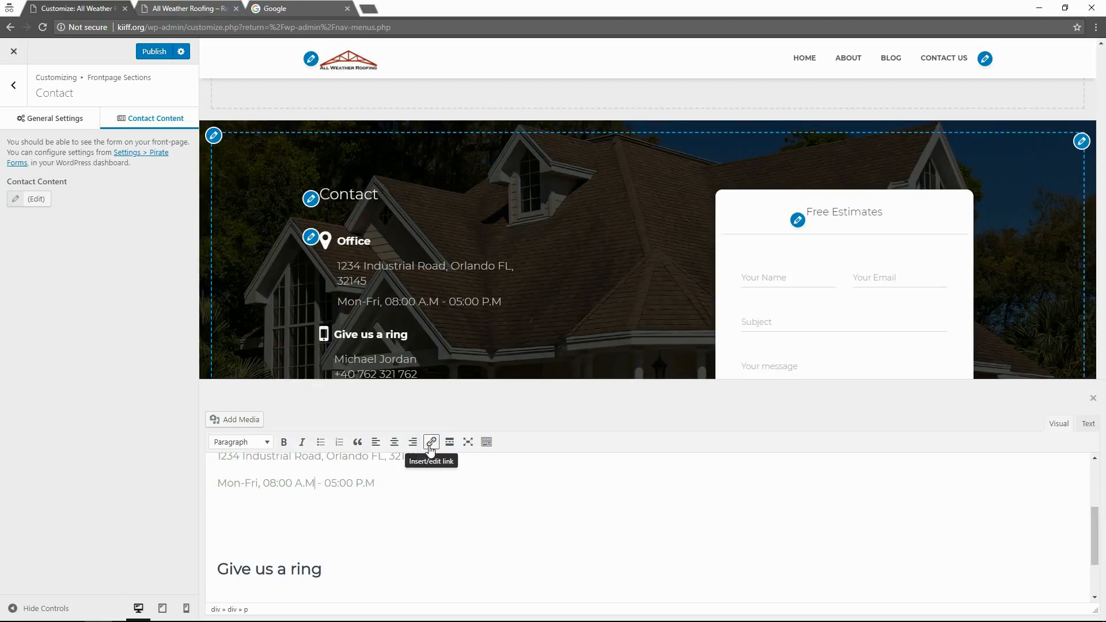
scroll(281, 531, "down", 1)
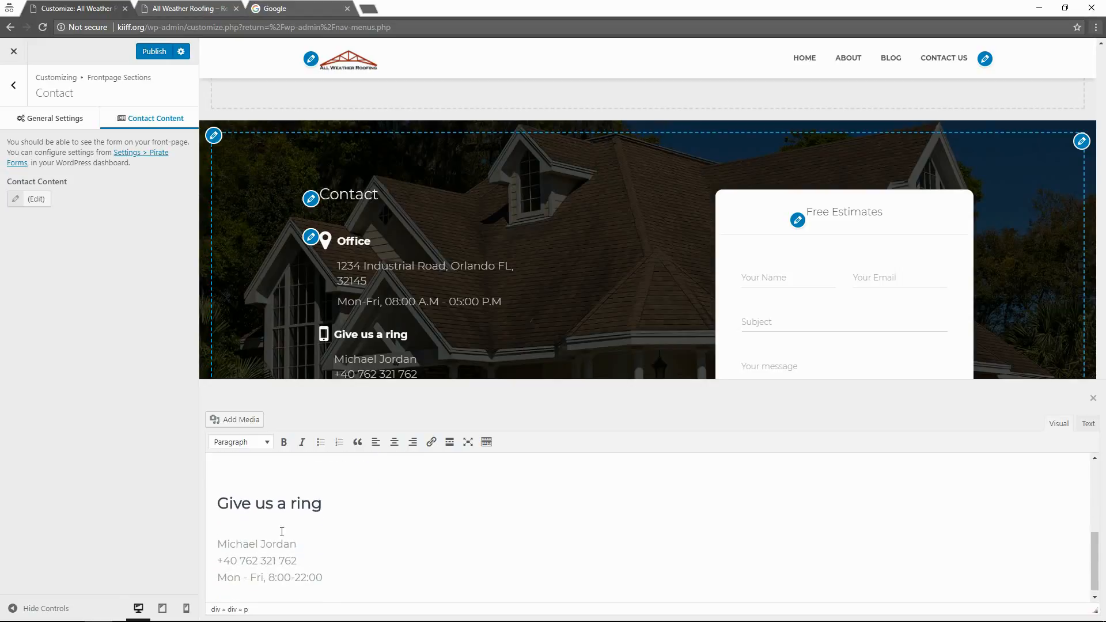
Retitle the second block 'Phone' and delete the person's name line beneath it.
left_click_drag(336, 499, 220, 505)
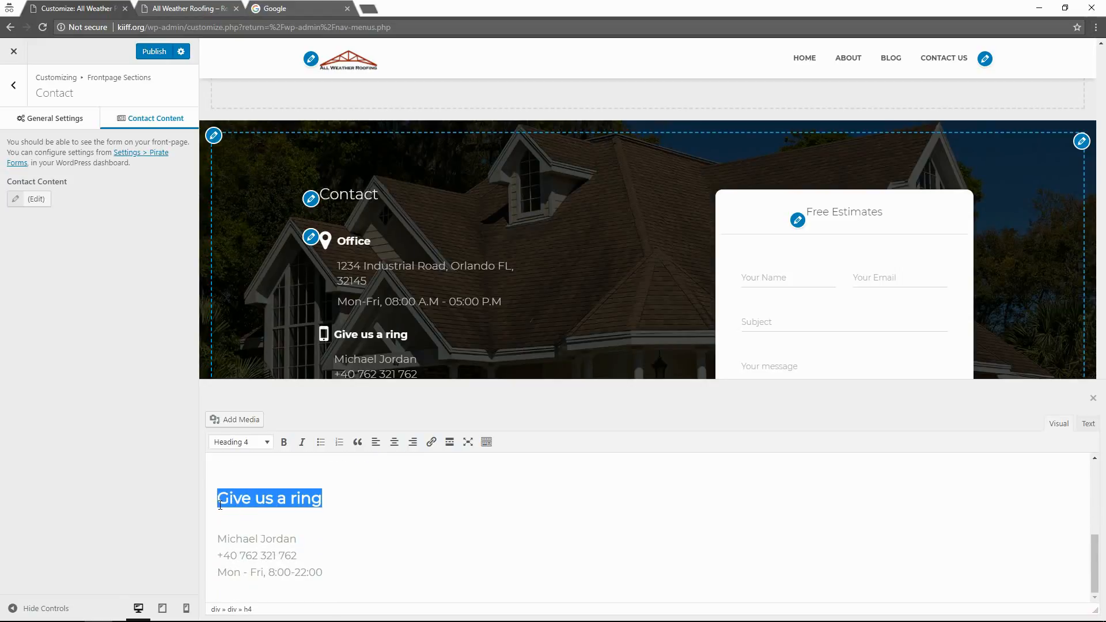
type("Phone")
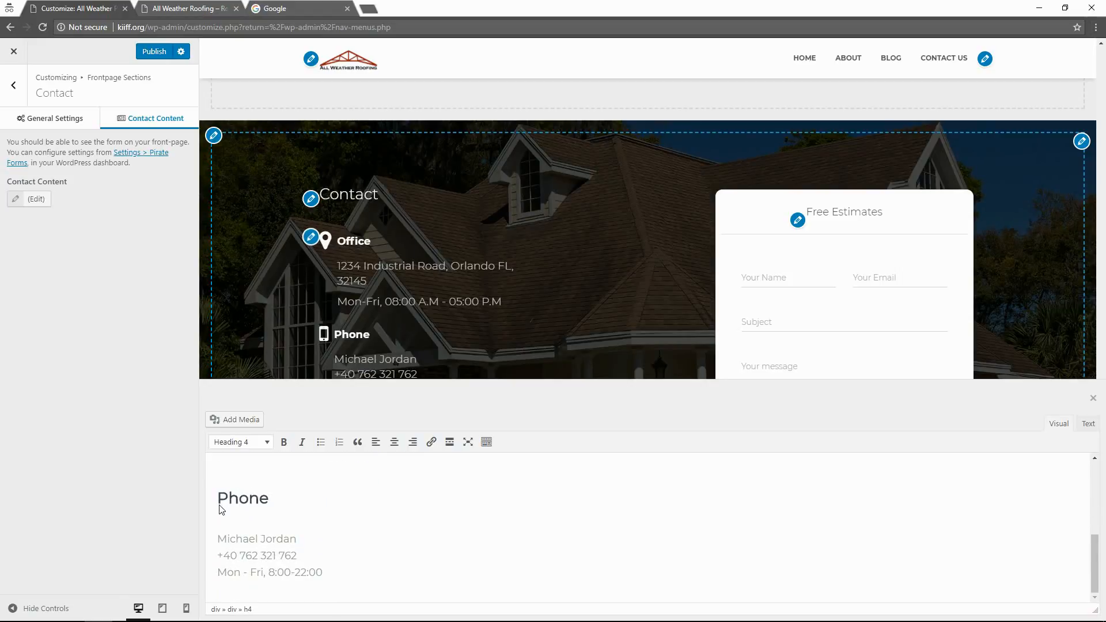
left_click_drag(288, 538, 214, 540)
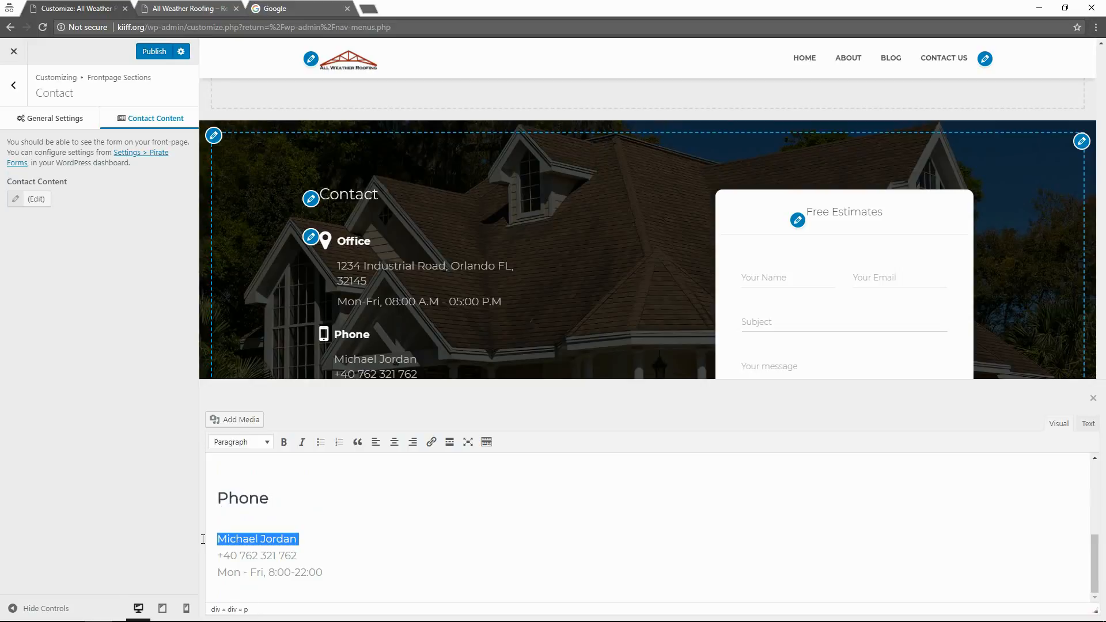
key("BackSpace")
key("BackSpace")
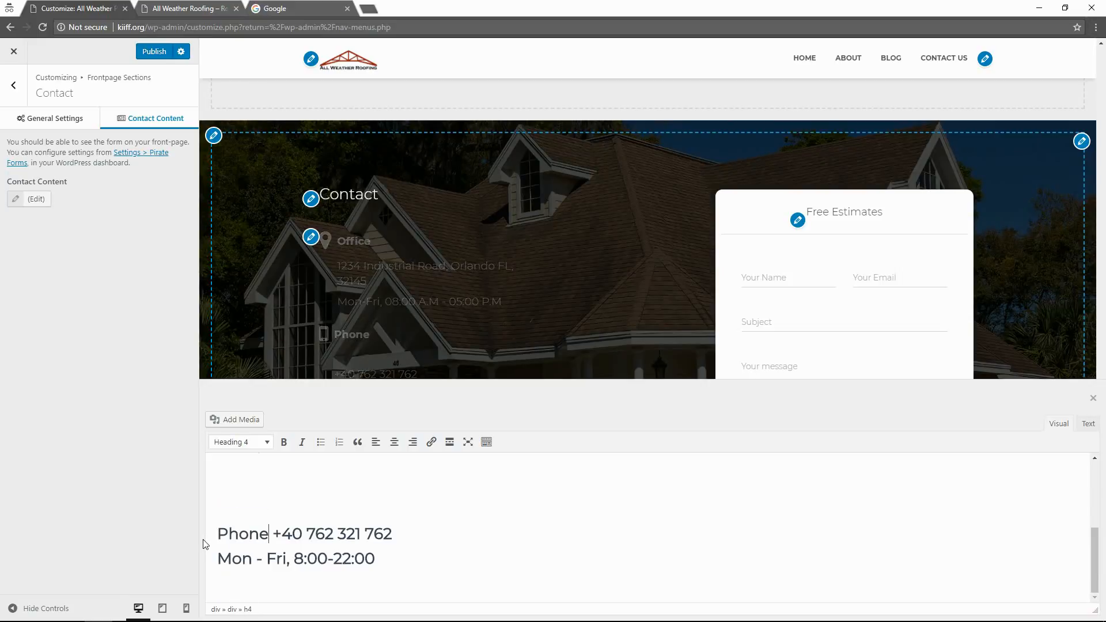
key("ctrl+z")
key("ctrl+z")
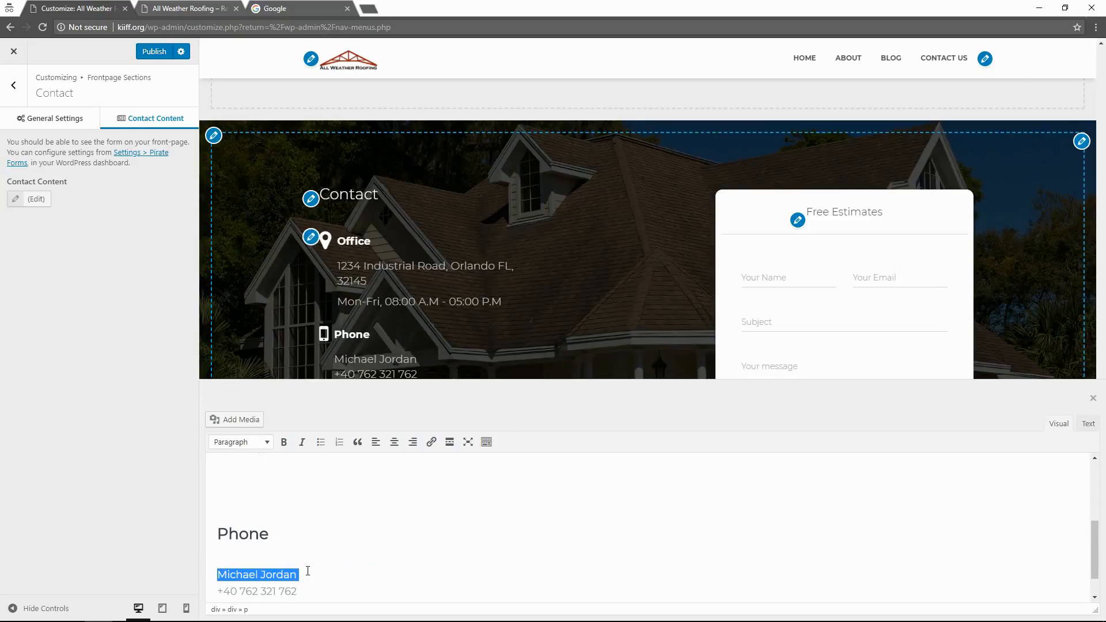
key("BackSpace")
key("Delete")
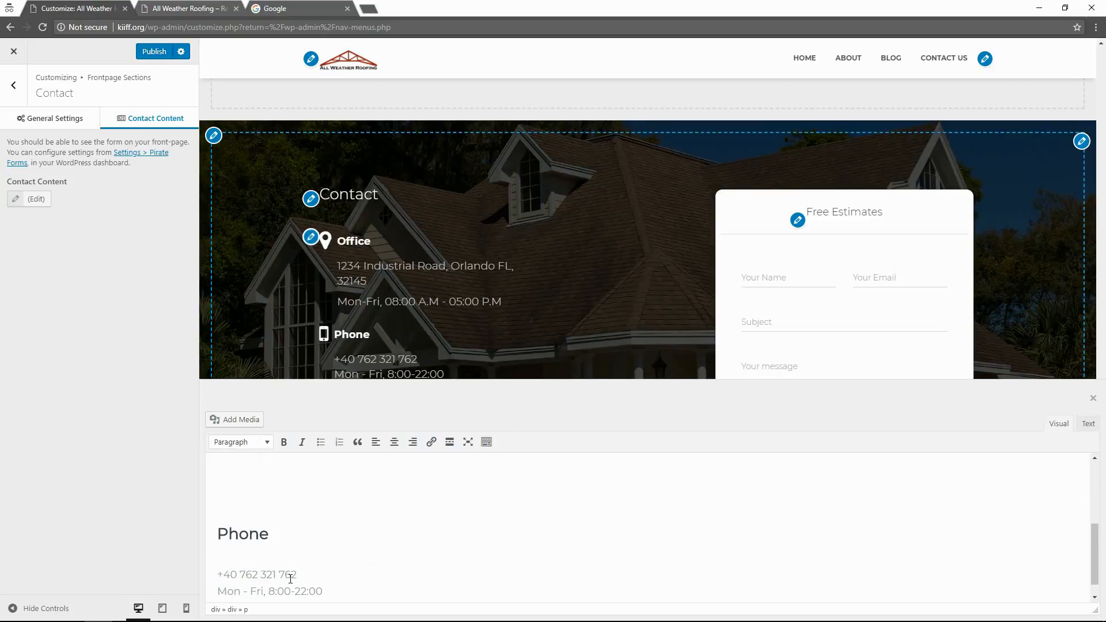
left_click_drag(296, 575, 220, 576)
left_click_drag(326, 592, 211, 593)
key("BackSpace")
key("BackSpace")
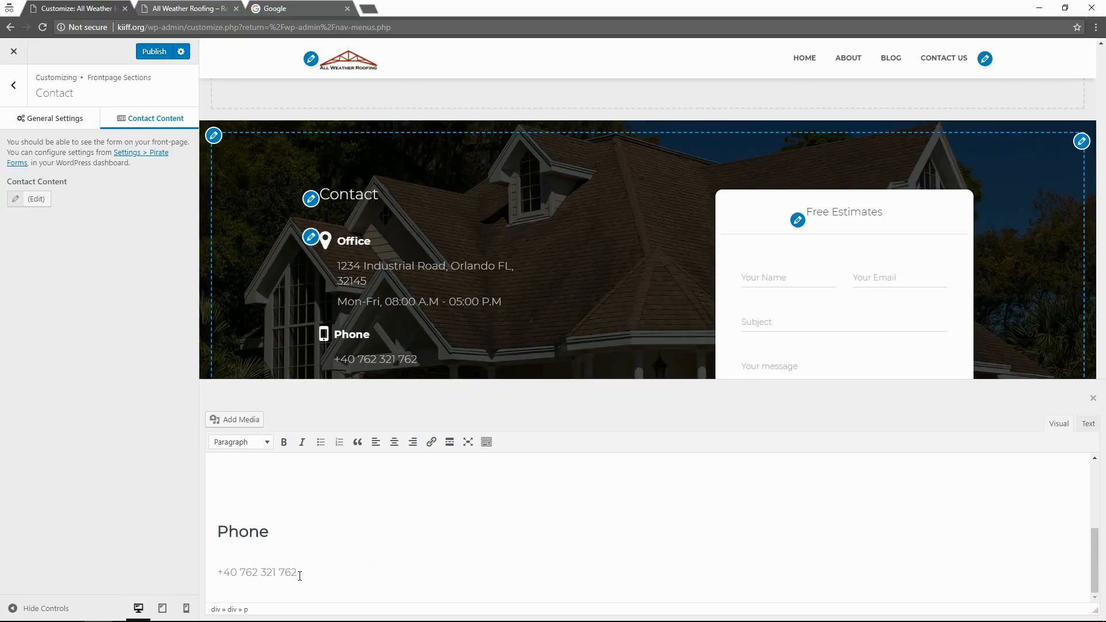
left_click_drag(297, 573, 214, 578)
type("123-")
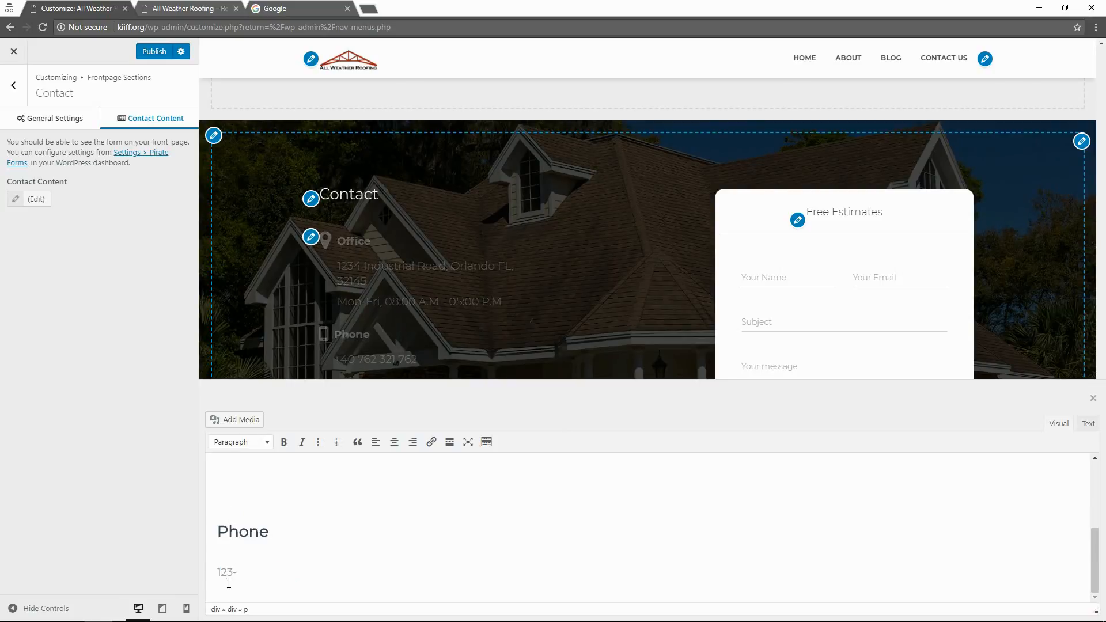
type("456-7890")
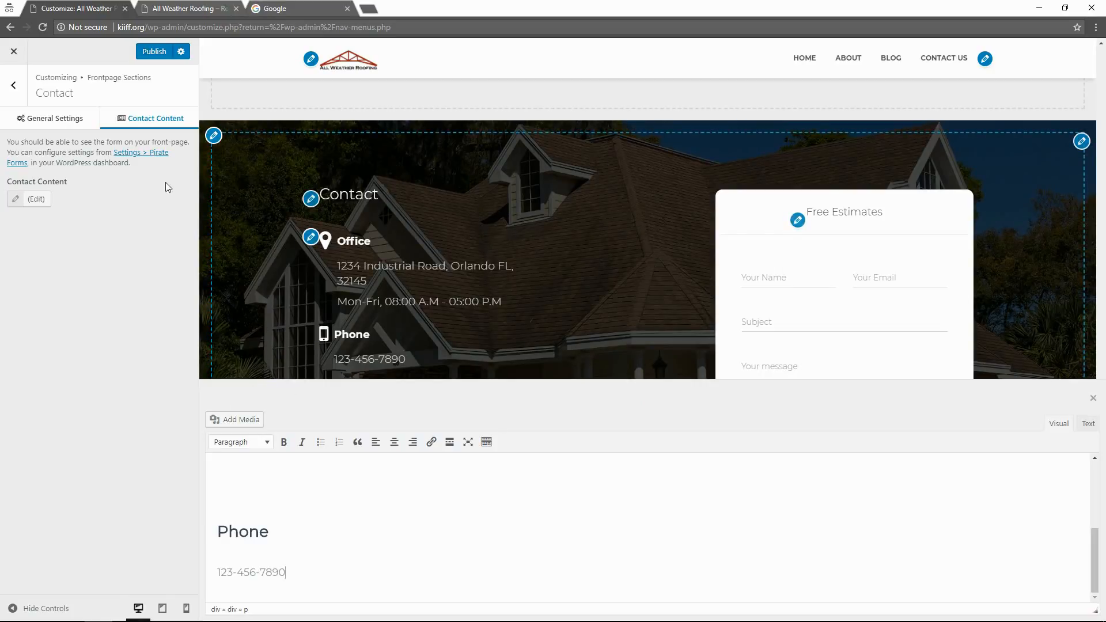
Duplicate the Phone heading and number by pasting a copy below it.
left_click(309, 542)
left_click_drag(286, 573, 203, 539)
key("ctrl+c")
left_click(309, 565)
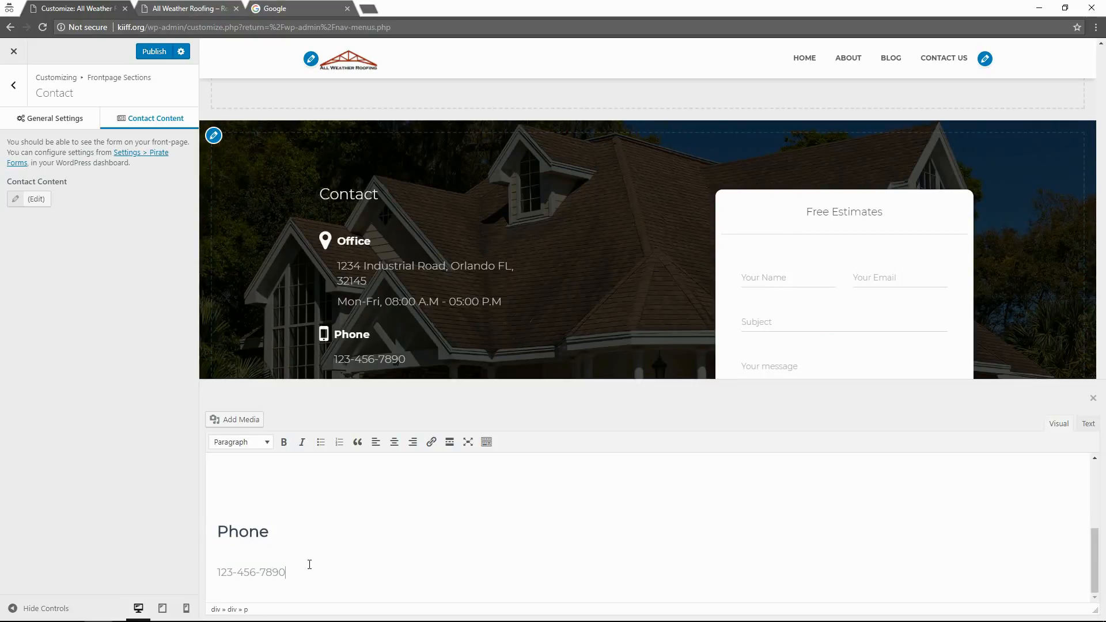
key("Return")
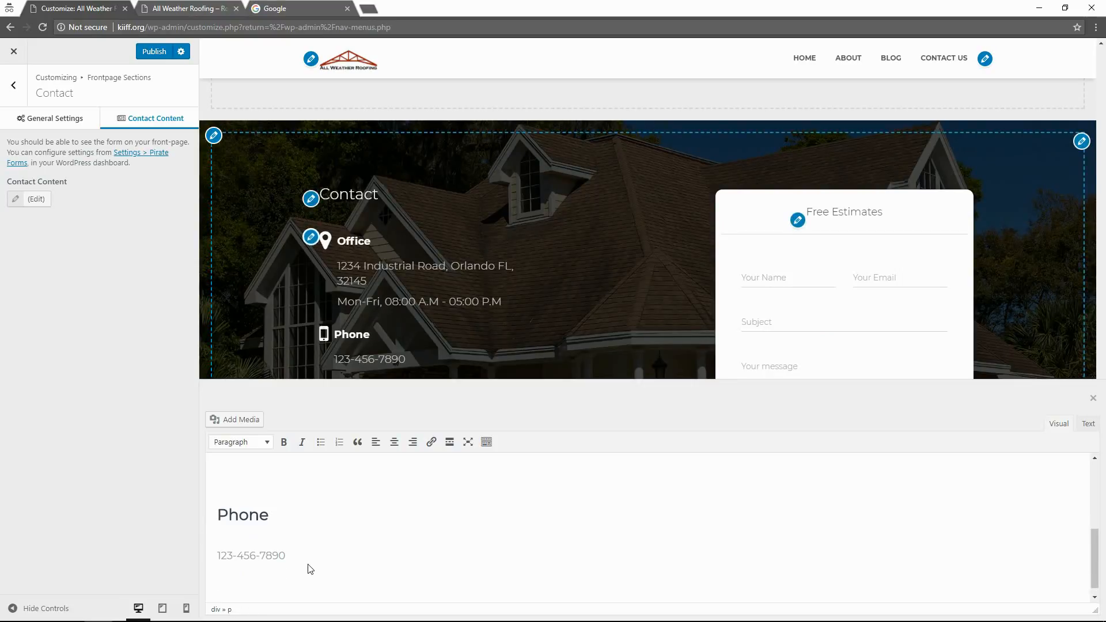
key("ctrl+v")
Rename the copied Phone heading to 'Email' and replace its number with the company's contact e-mail.
left_click(242, 555)
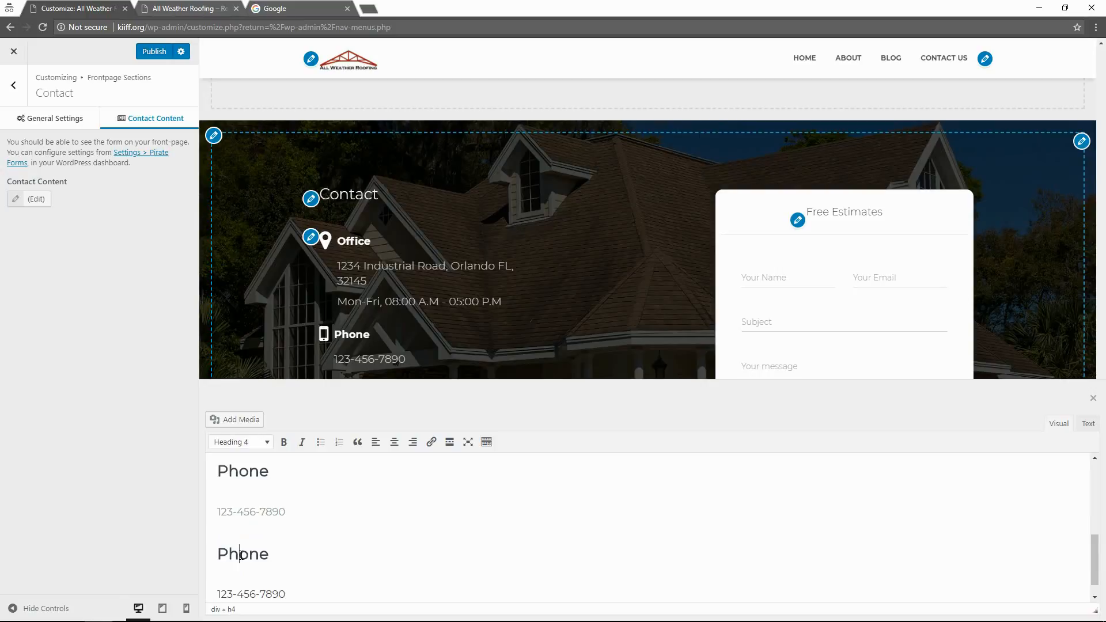
double_click(242, 555)
type("Email")
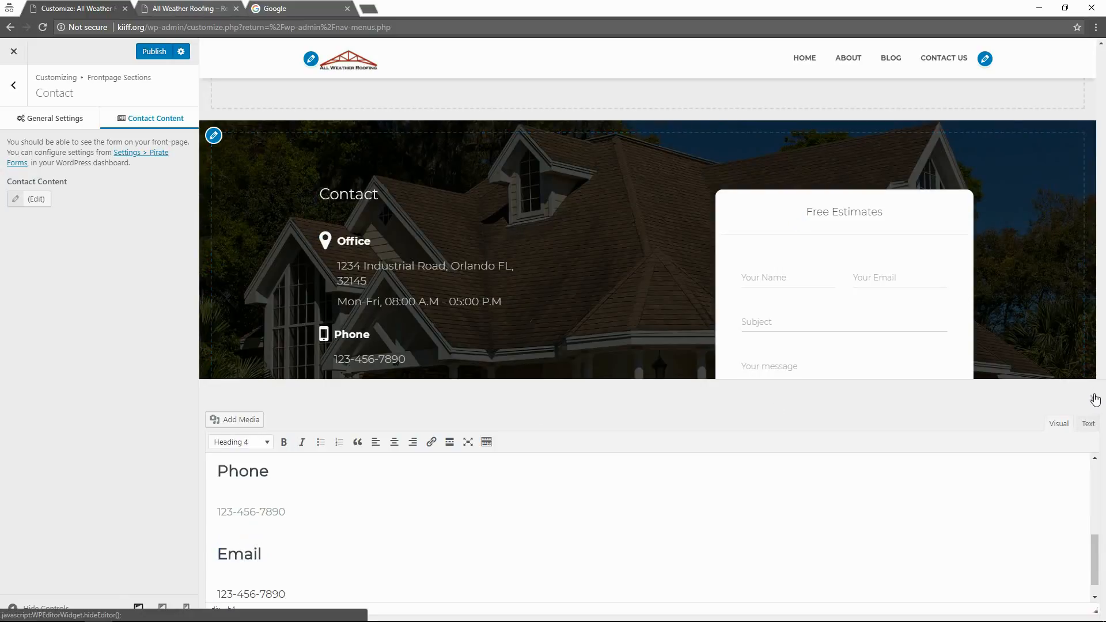
left_click(20, 199)
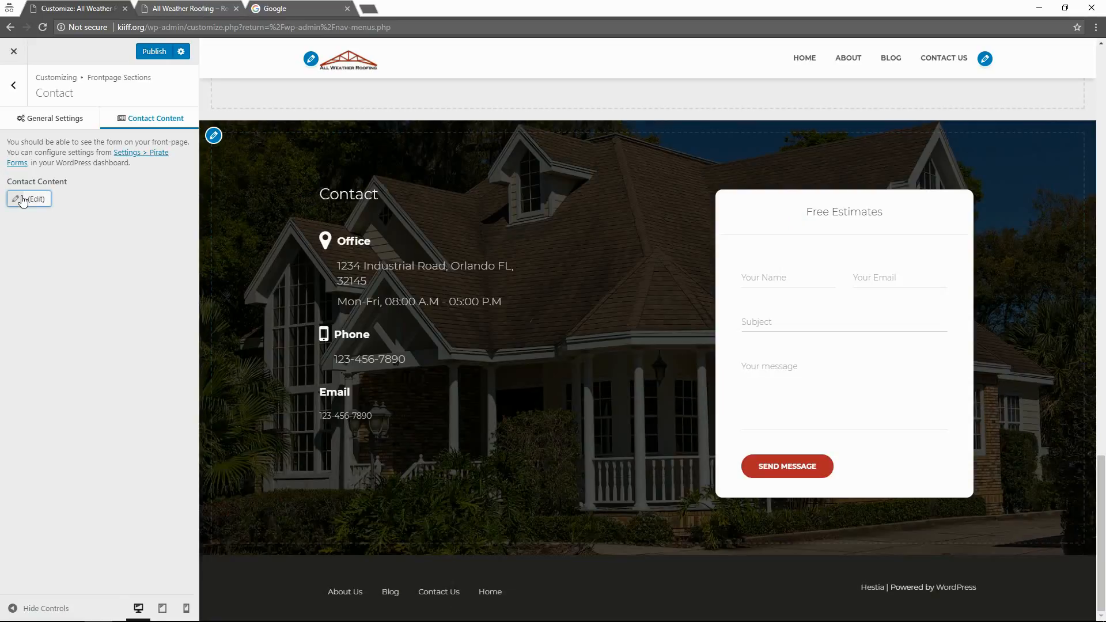
left_click(23, 201)
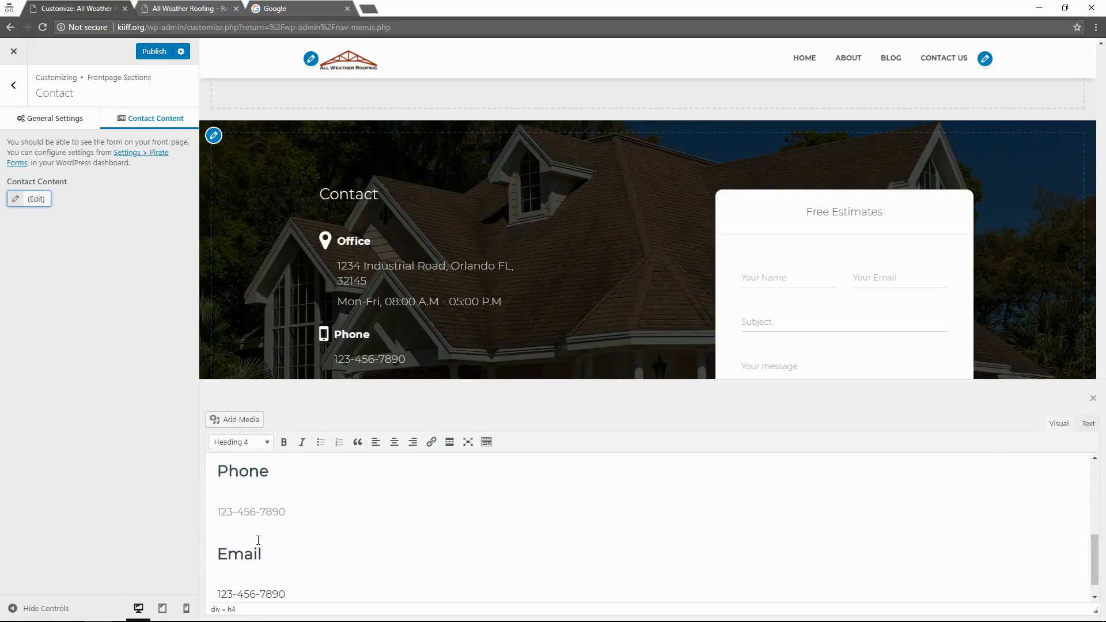
left_click(296, 597)
left_click_drag(295, 598, 216, 599)
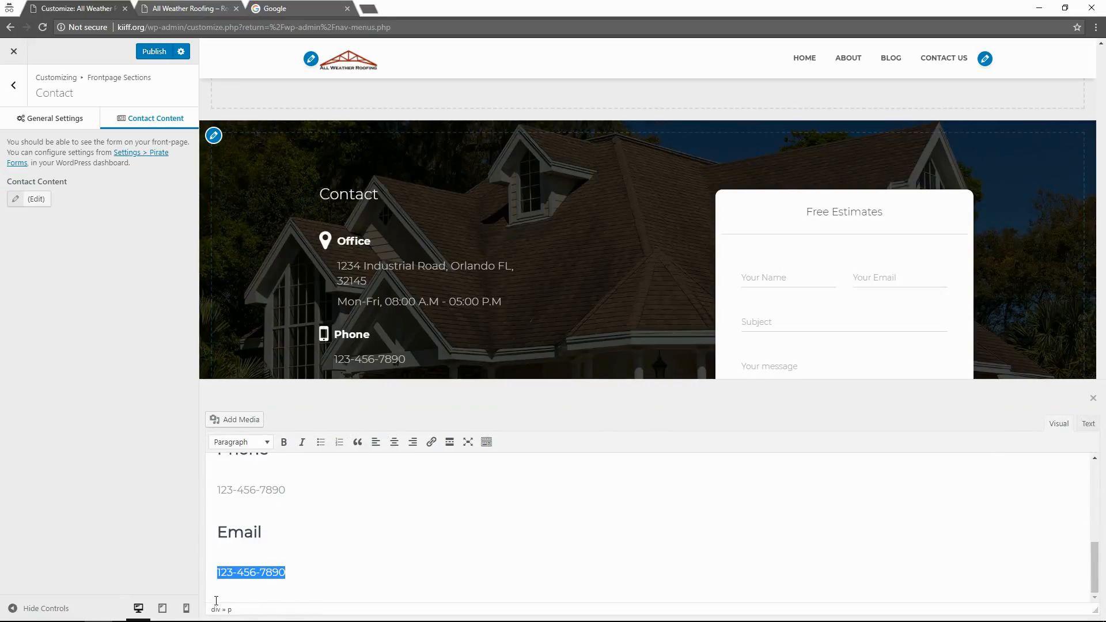
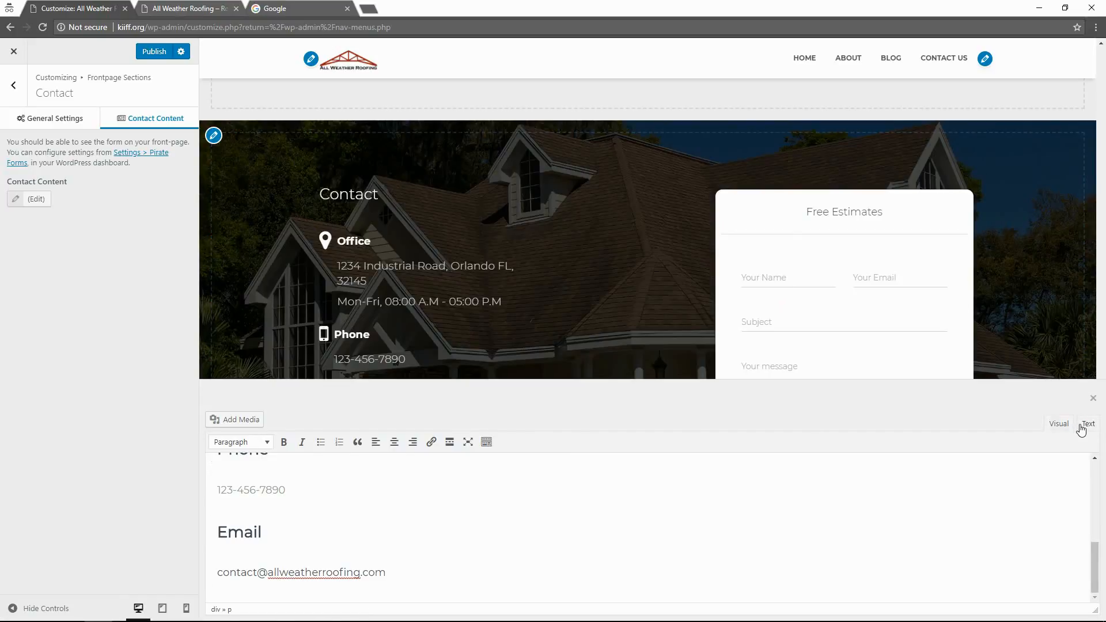
In the HTML view, add a copy of the fa-mobile icon markup above the Email heading, changed to fa-mail.
left_click(1087, 424)
scroll(357, 562, "down", 1)
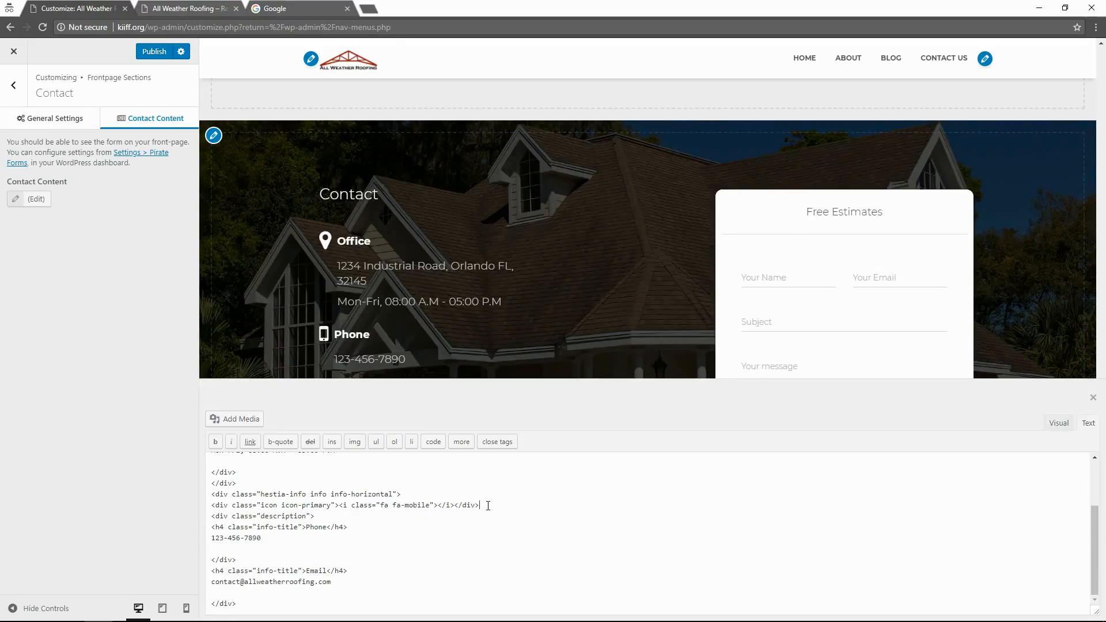
left_click_drag(488, 505, 207, 511)
key("ctrl+c")
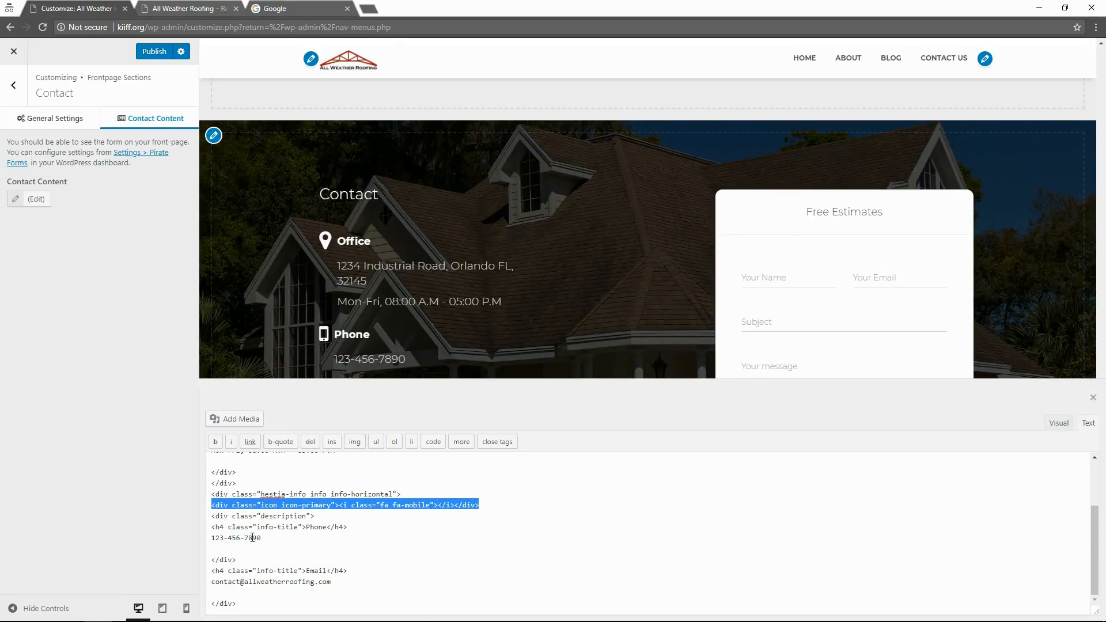
left_click(309, 560)
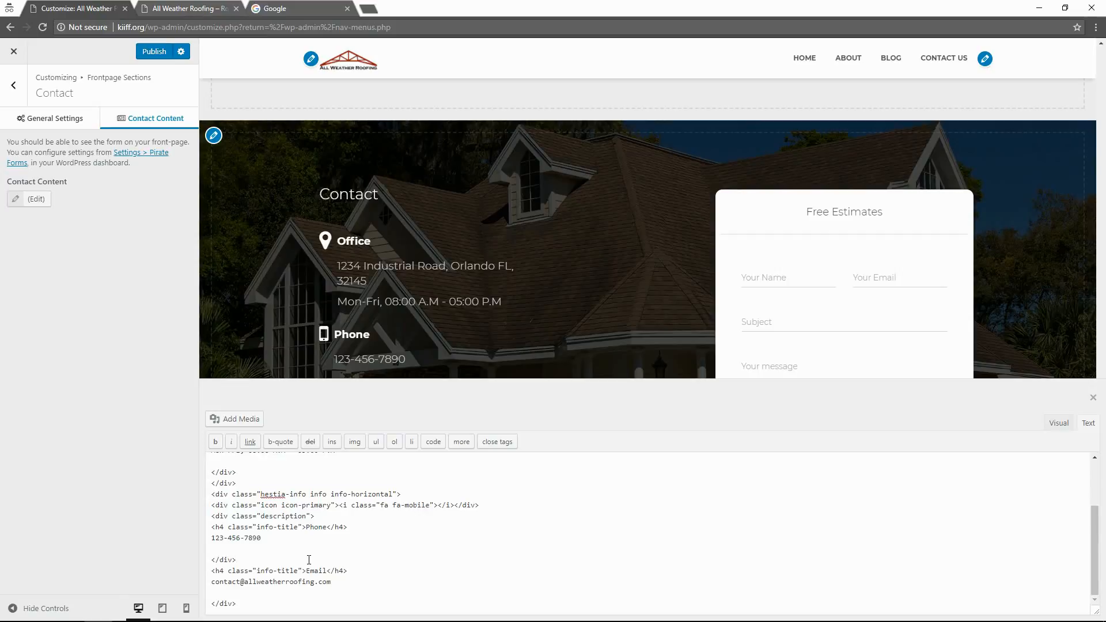
key("Return")
key("ctrl+v")
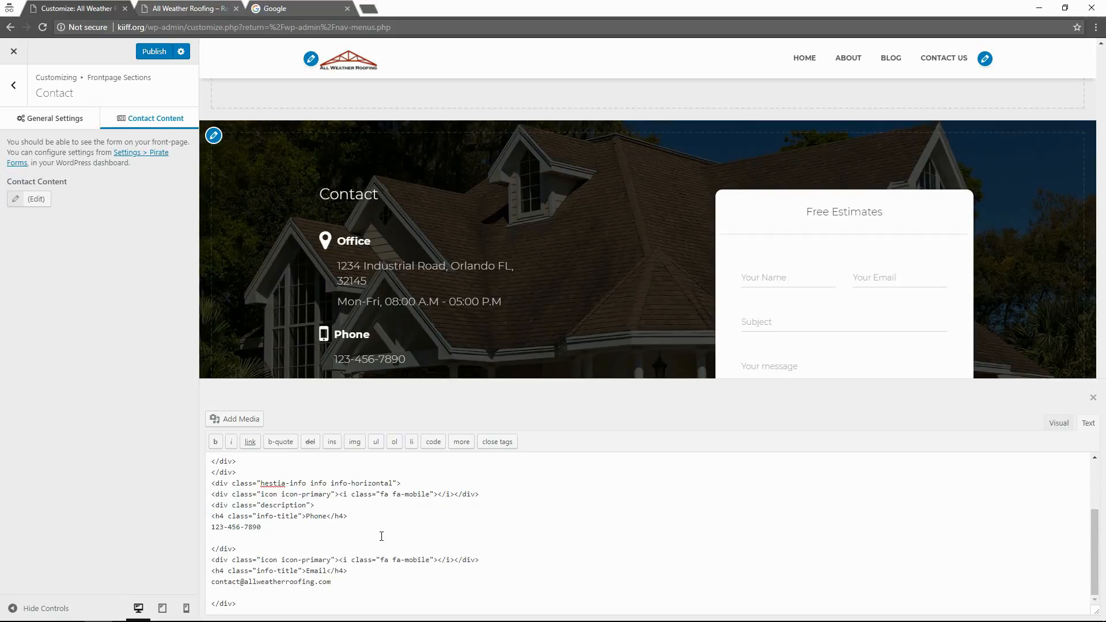
double_click(416, 558)
type("mail")
Return to Visual view, publish the Contact section changes, and close the editor.
left_click(1092, 398)
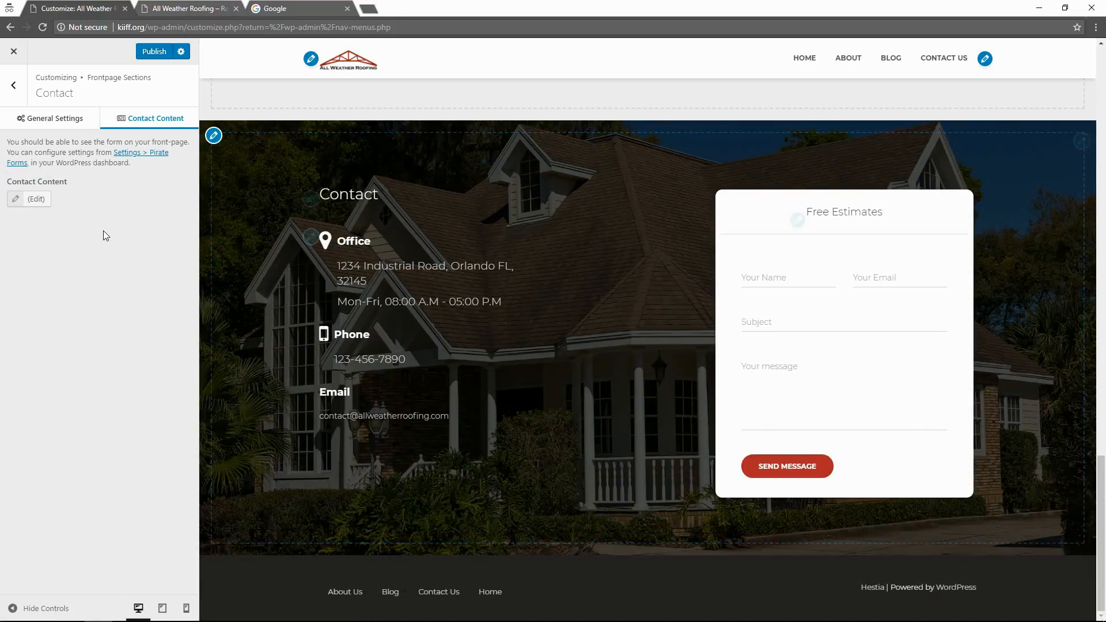
left_click(35, 202)
left_click(32, 199)
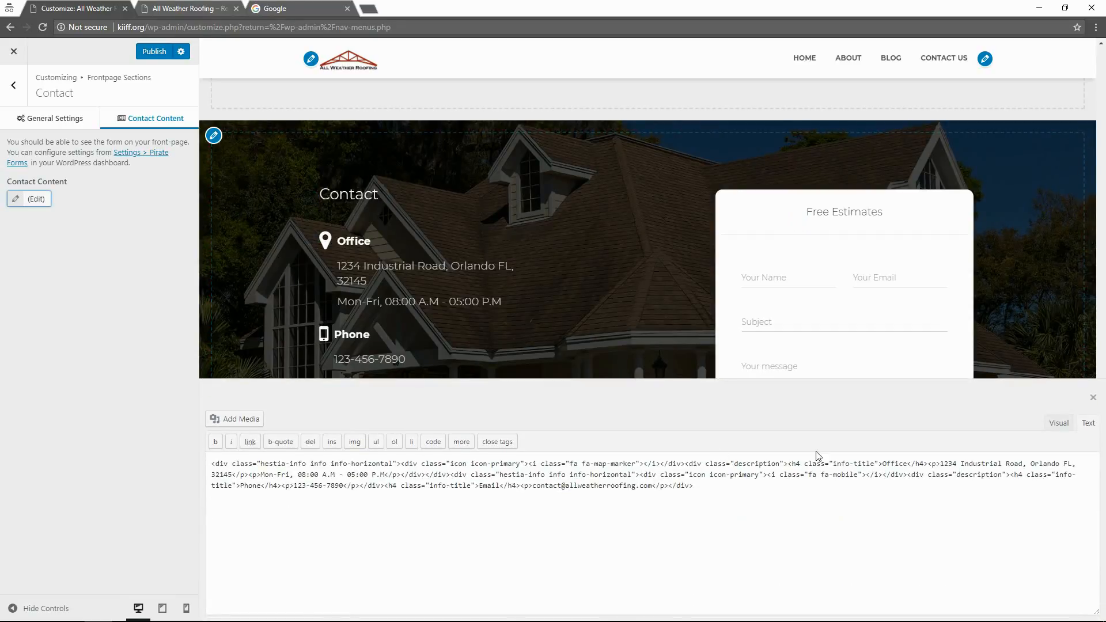
left_click(1060, 424)
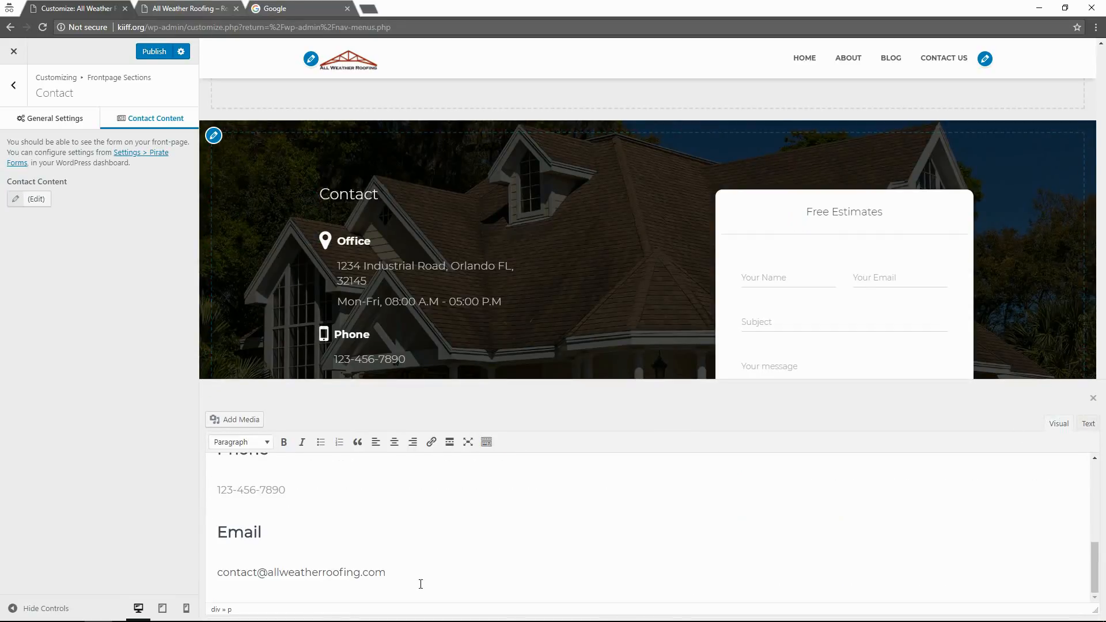
left_click(262, 519)
left_click(229, 531)
left_click(154, 52)
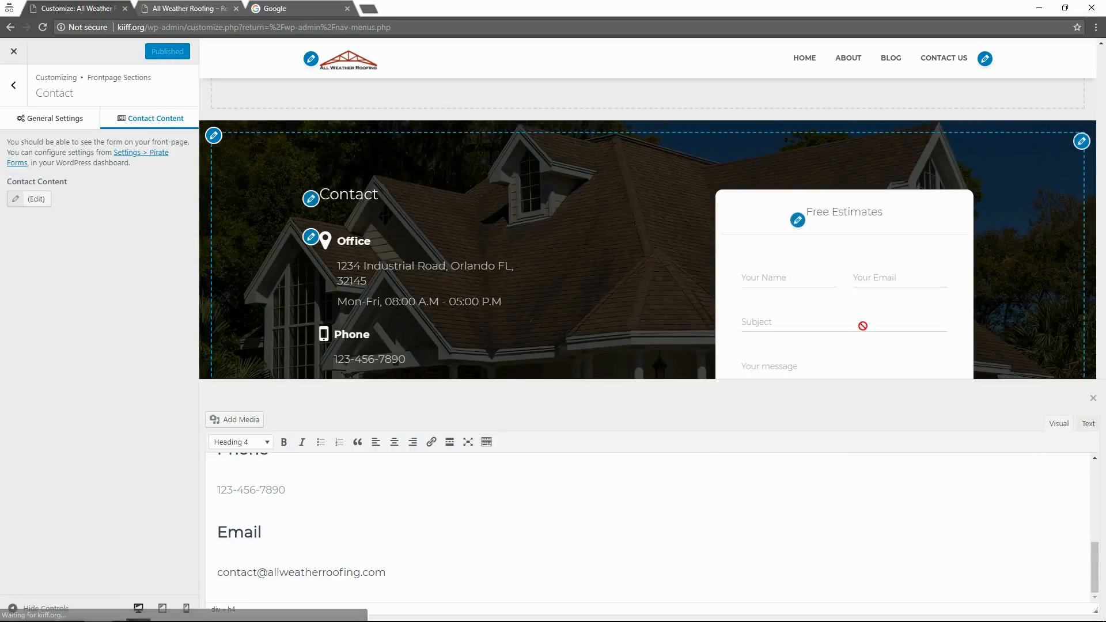
left_click(1092, 398)
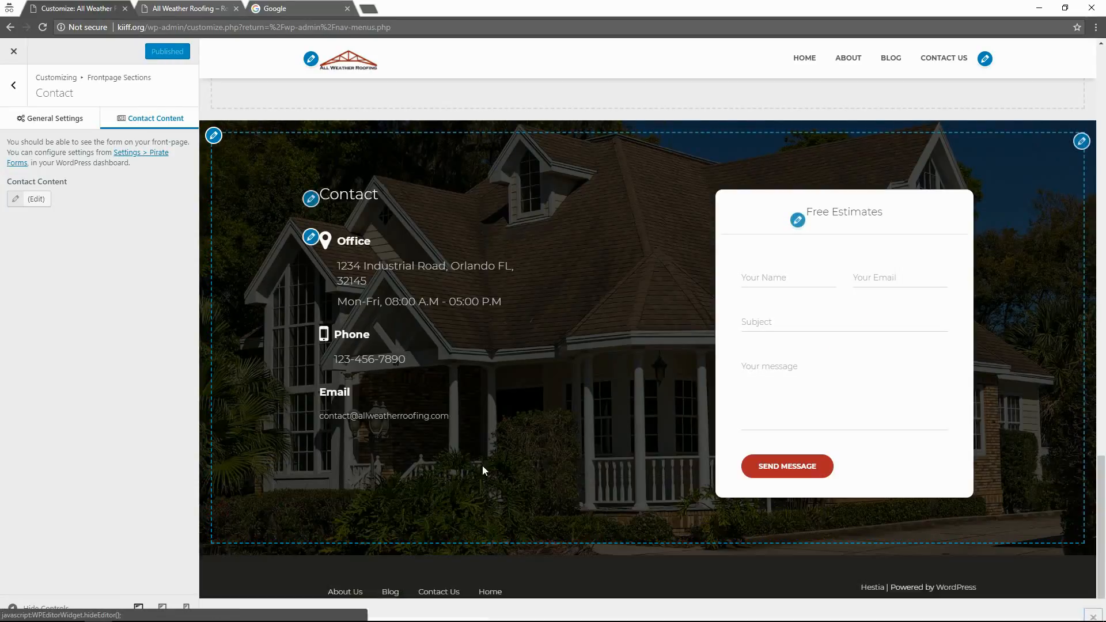
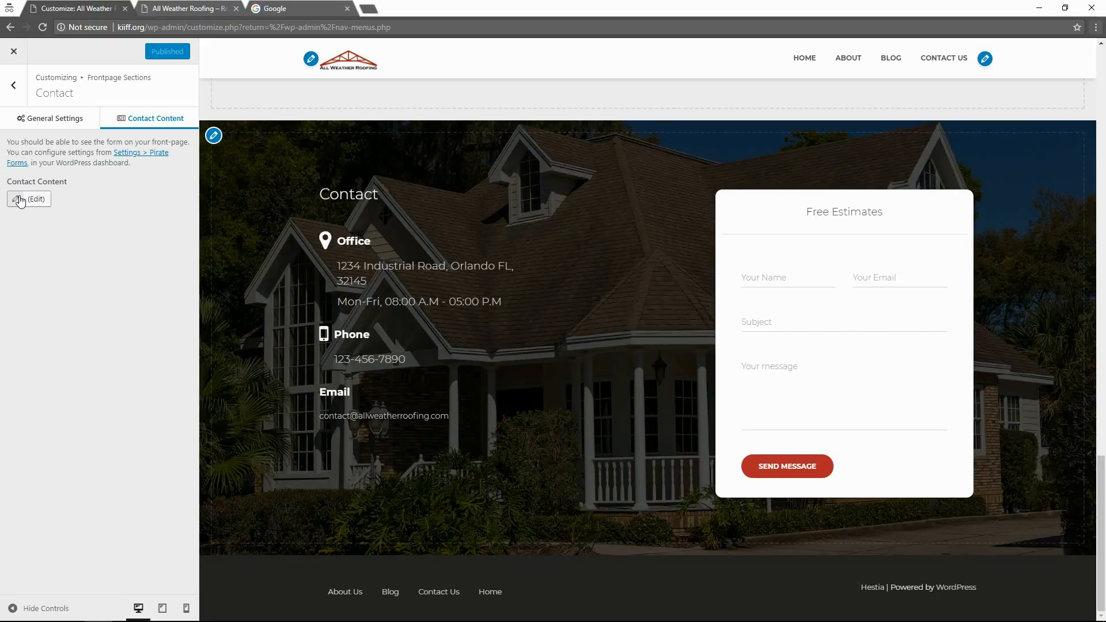
Open Contact Content for editing and switch it to the Text tab to show the Phone and Email HTML.
left_click(20, 199)
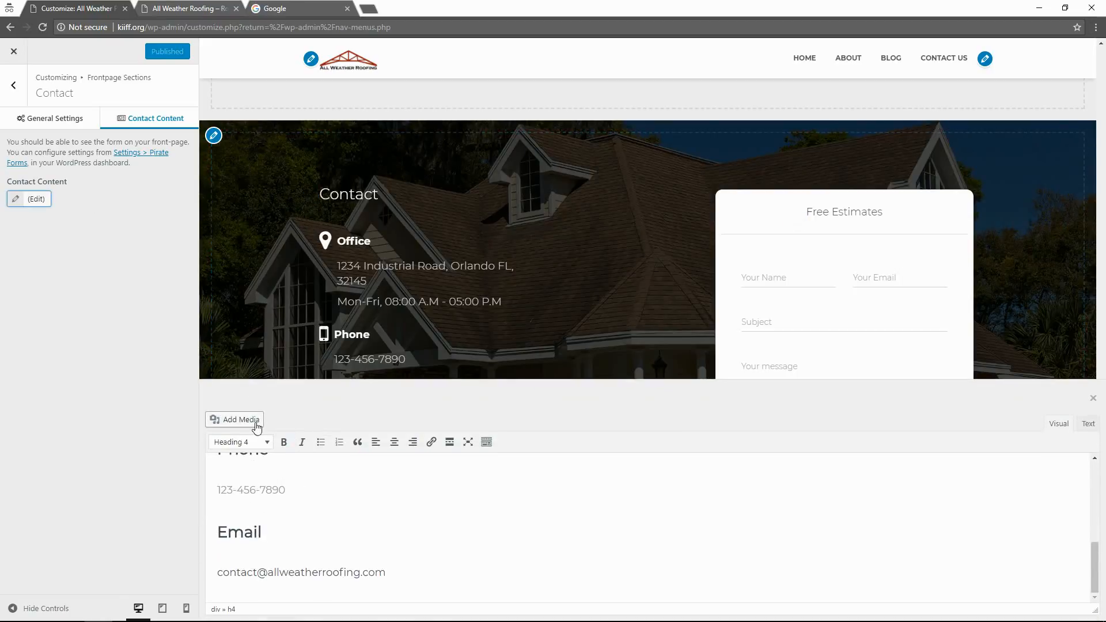
scroll(284, 533, "up", 1)
scroll(284, 531, "down", 1)
scroll(289, 535, "up", 3)
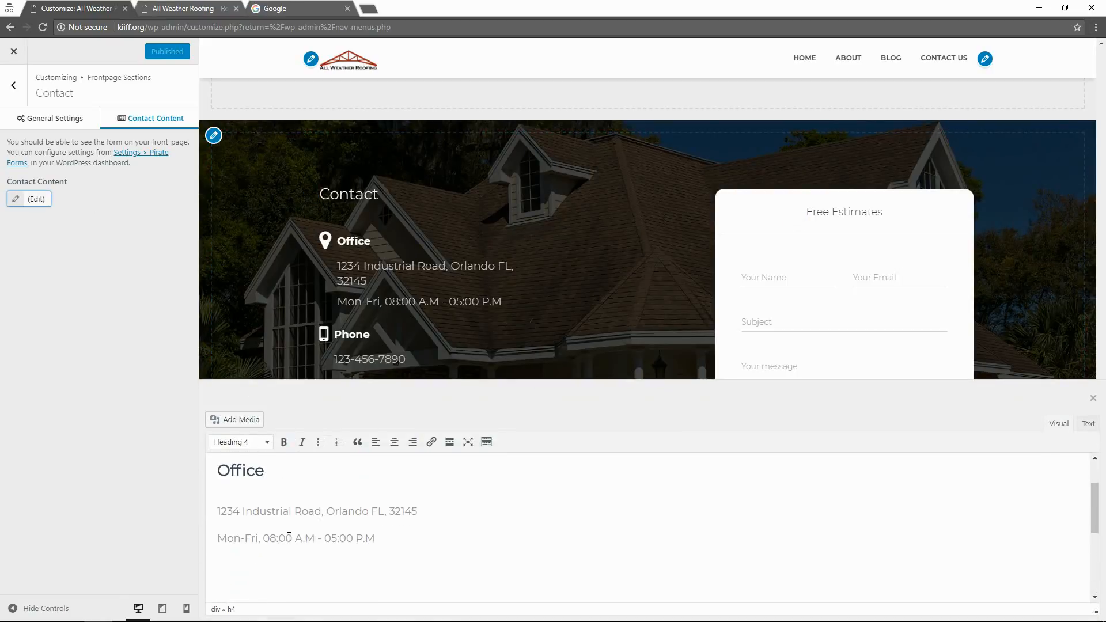
scroll(293, 540, "down", 3)
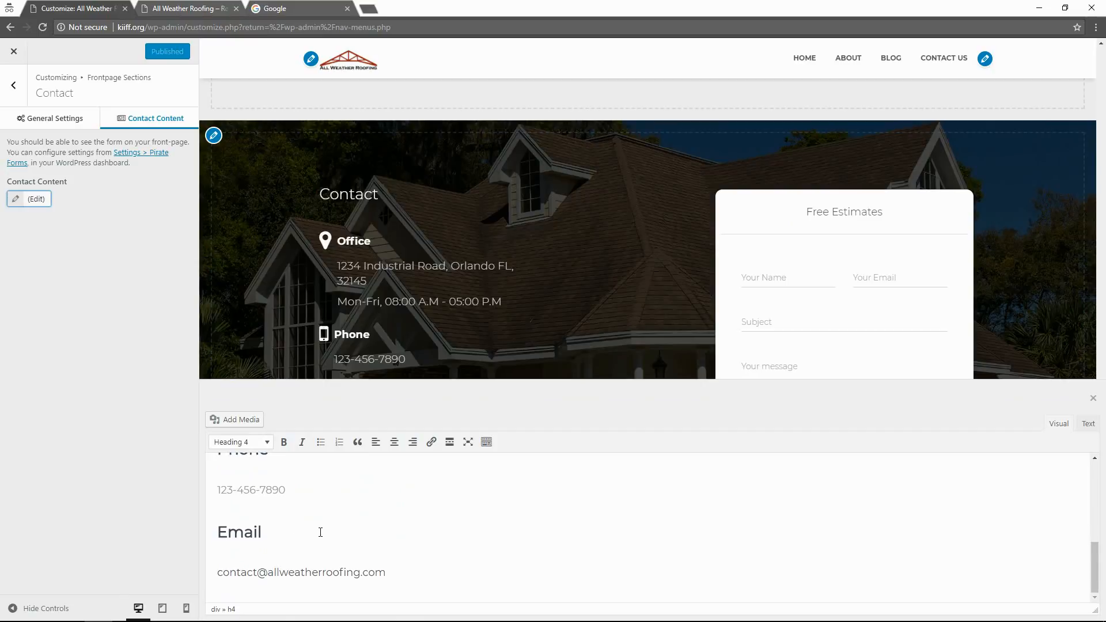
left_click(300, 569)
left_click(1087, 424)
scroll(528, 506, "down", 1)
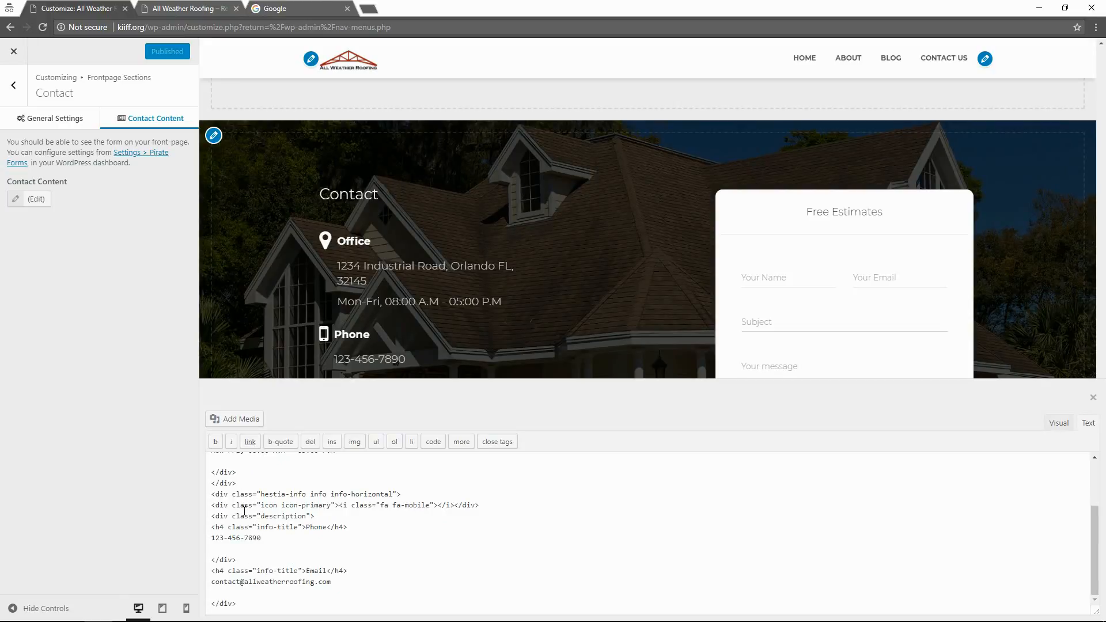
Copy the Phone block's hestia-info wrapper and mobile icon lines above the Email heading.
left_click_drag(406, 494, 197, 496)
key("ctrl+c")
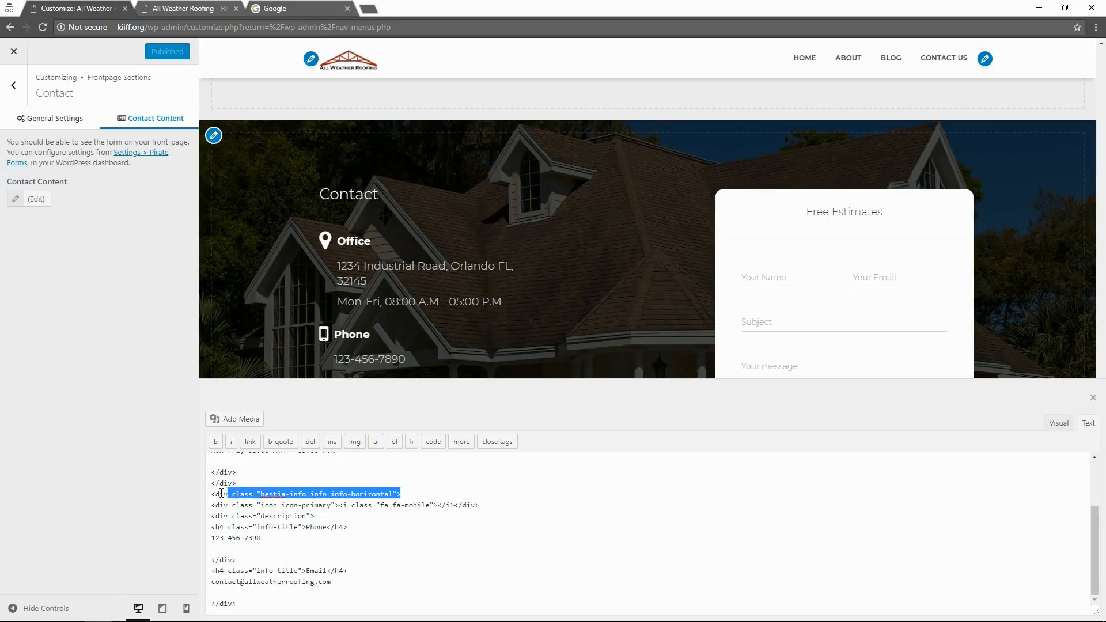
left_click(261, 560)
key("Return")
key("ctrl+v")
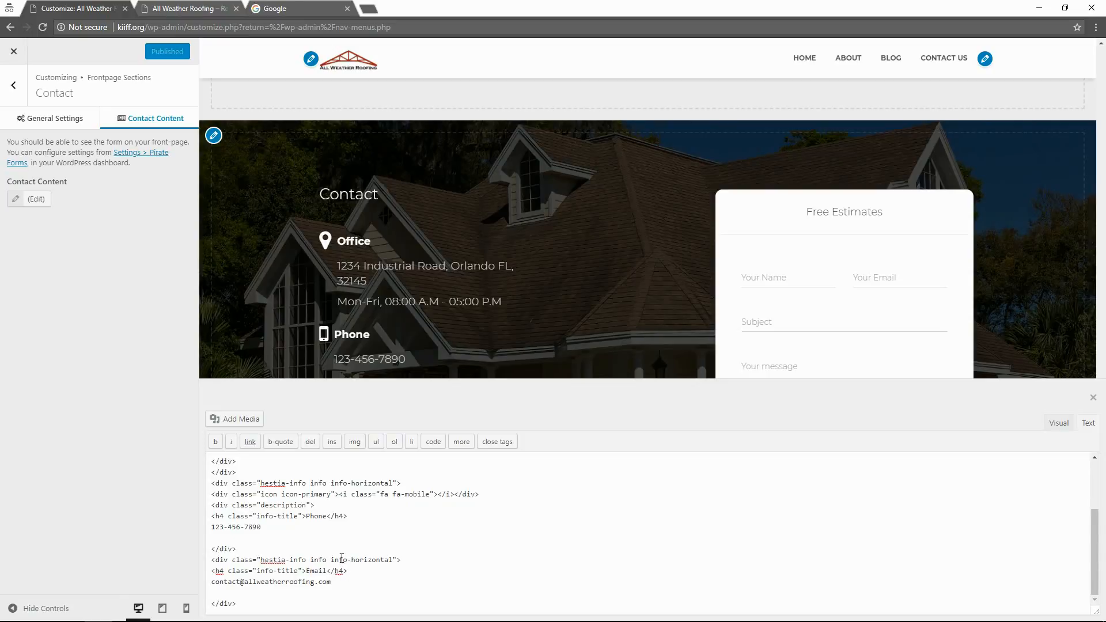
left_click_drag(490, 494, 205, 503)
key("ctrl+c")
left_click(411, 559)
key("Return")
key("ctrl+v")
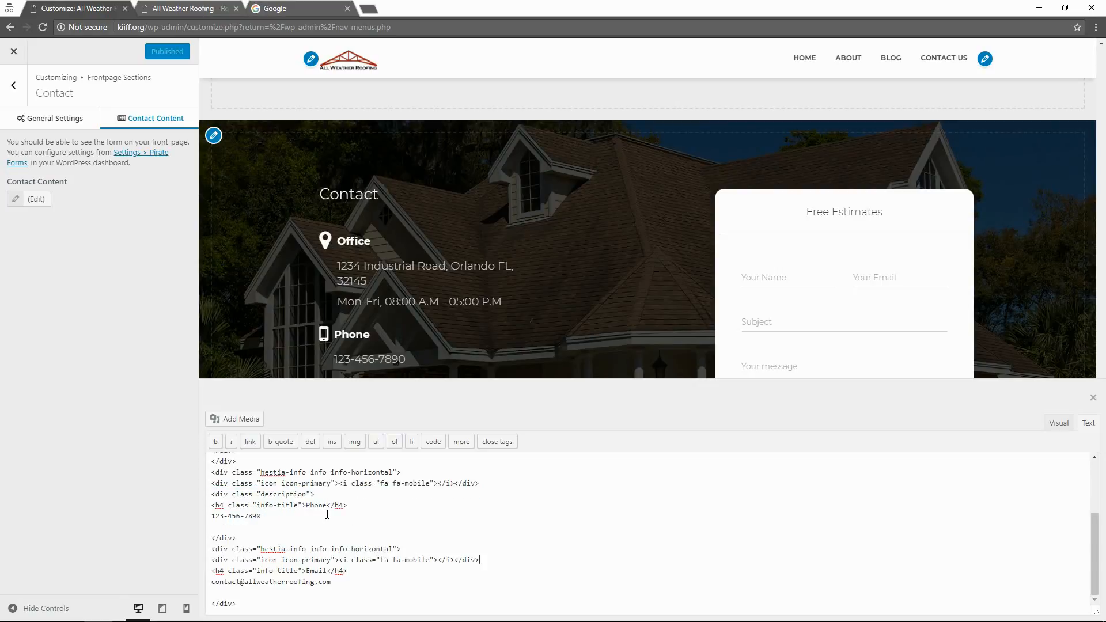
Copy the description div line into the Email block and add a blank line between Phone and Email.
left_click_drag(321, 494, 203, 501)
key("ctrl+c")
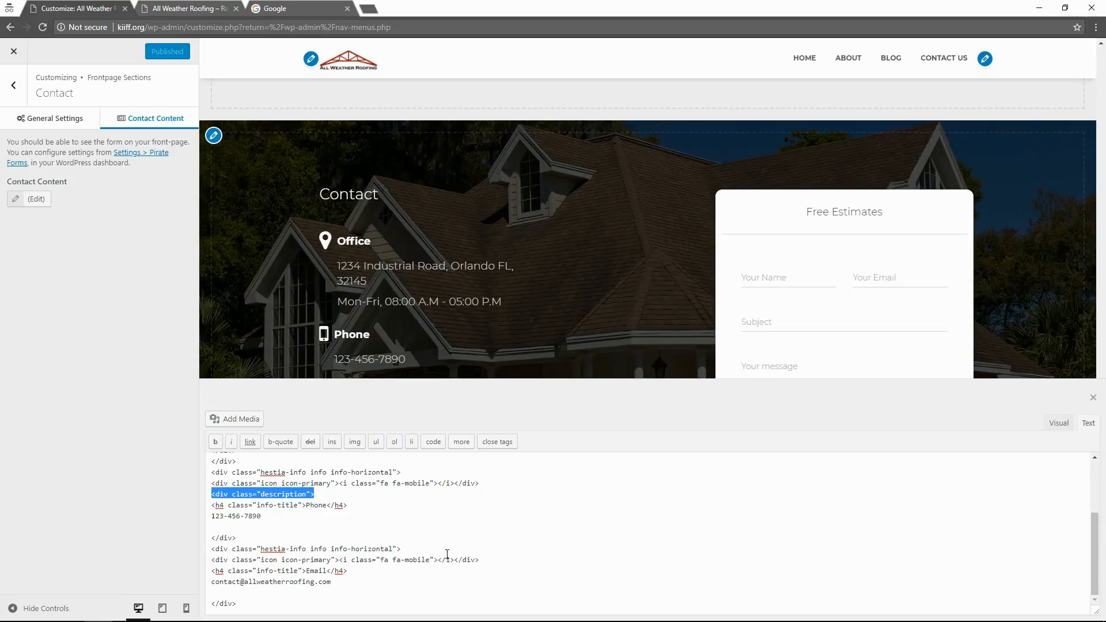
left_click(488, 562)
key("Return")
key("ctrl+v")
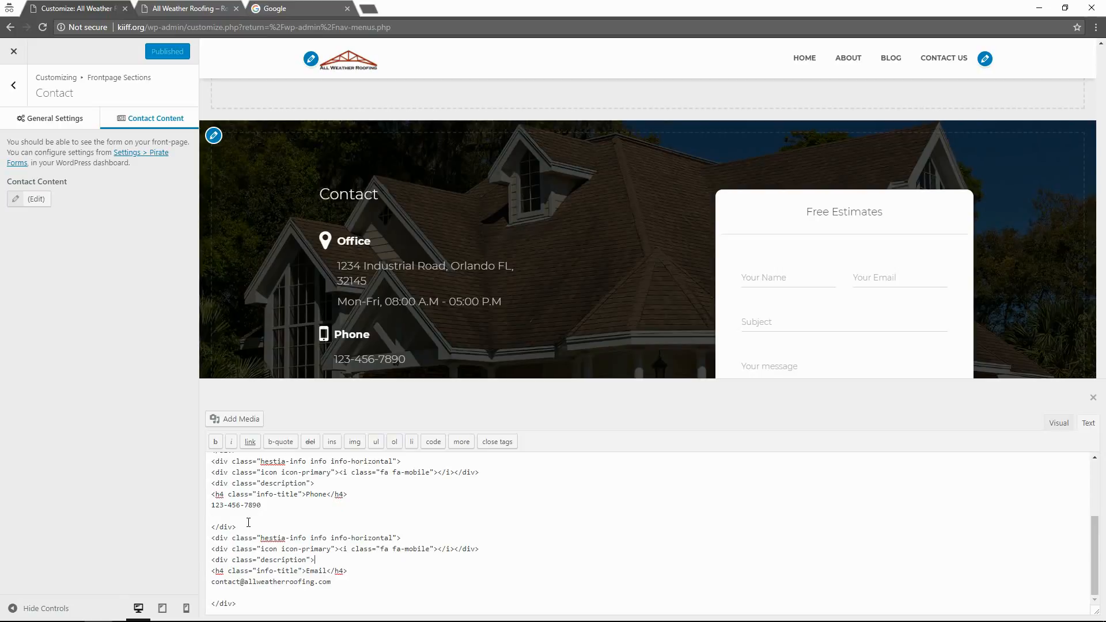
scroll(248, 522, "up", 2)
scroll(256, 533, "down", 2)
key("Return")
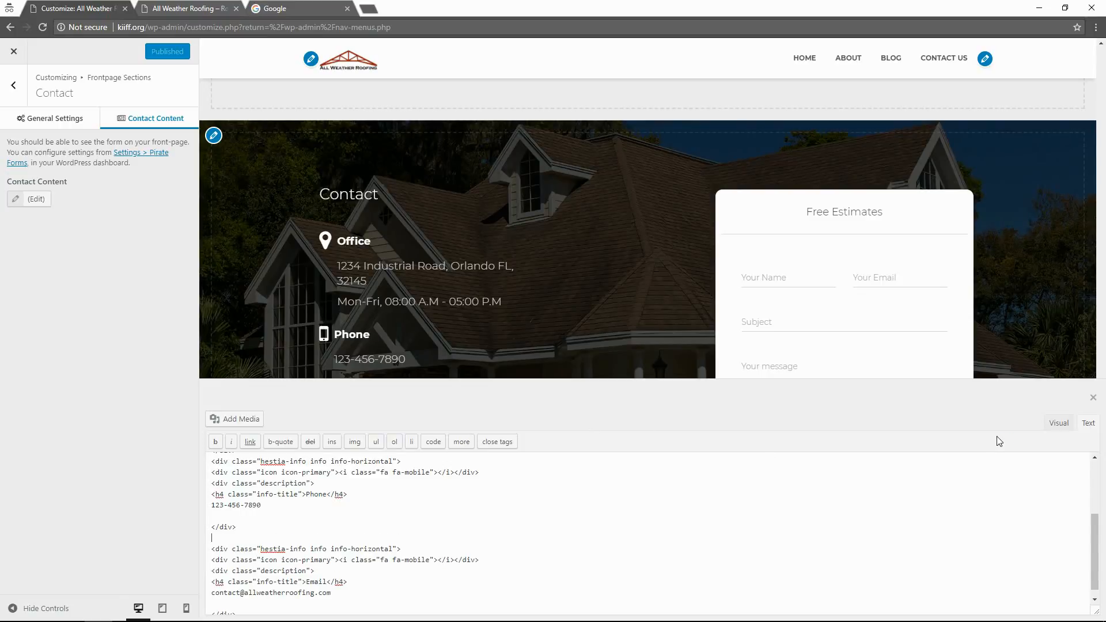
Preview the contact content in Visual view, then return to the HTML source.
left_click(1058, 422)
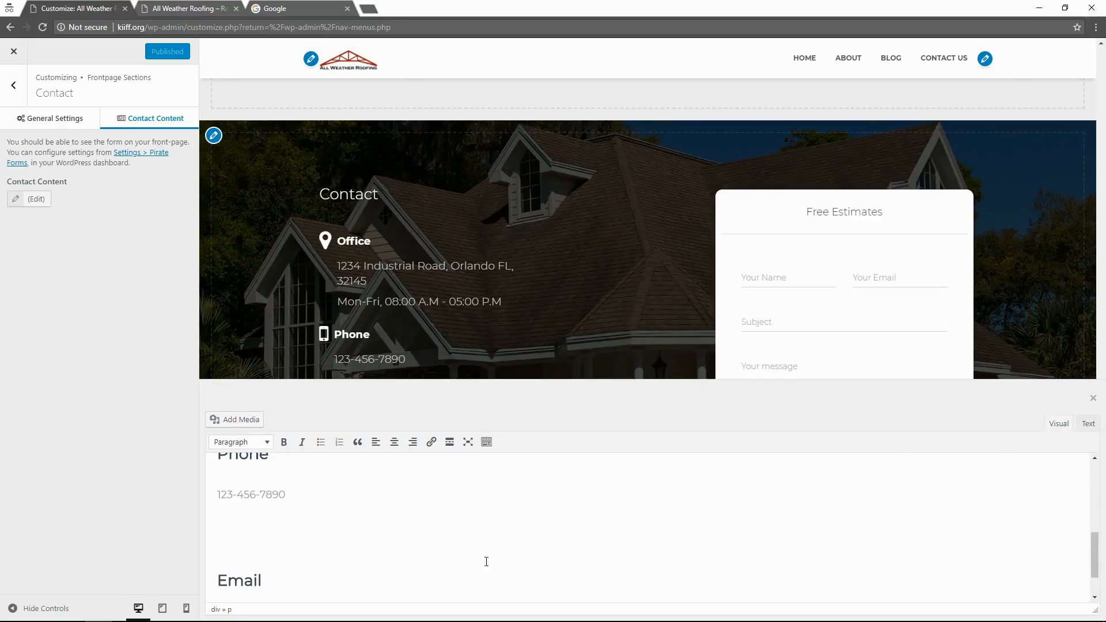
scroll(486, 562, "down", 2)
scroll(464, 554, "up", 6)
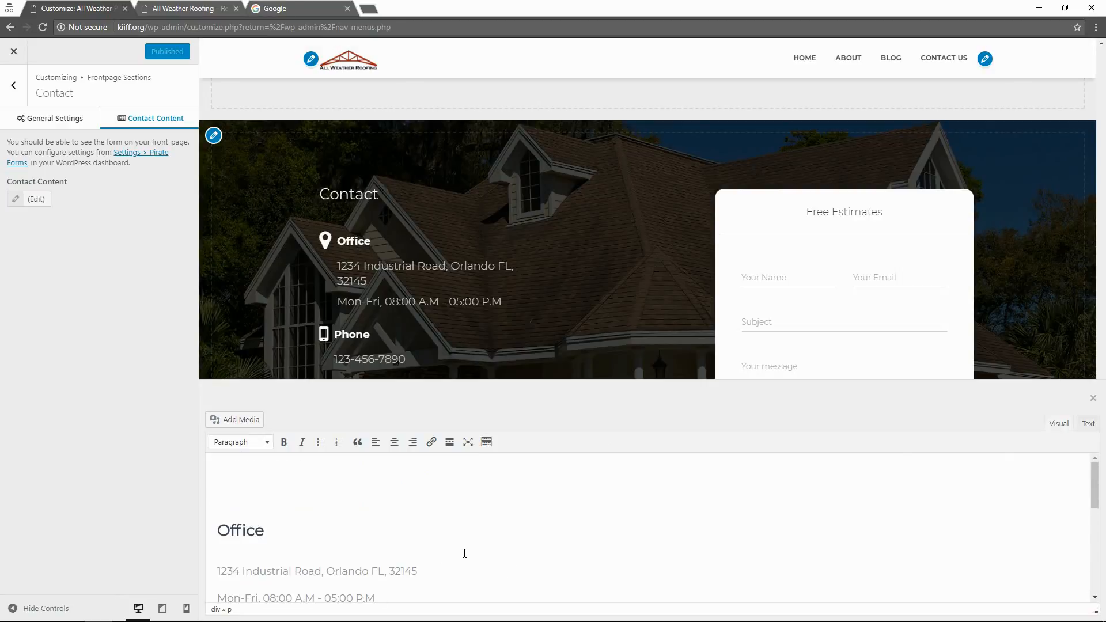
left_click(1089, 424)
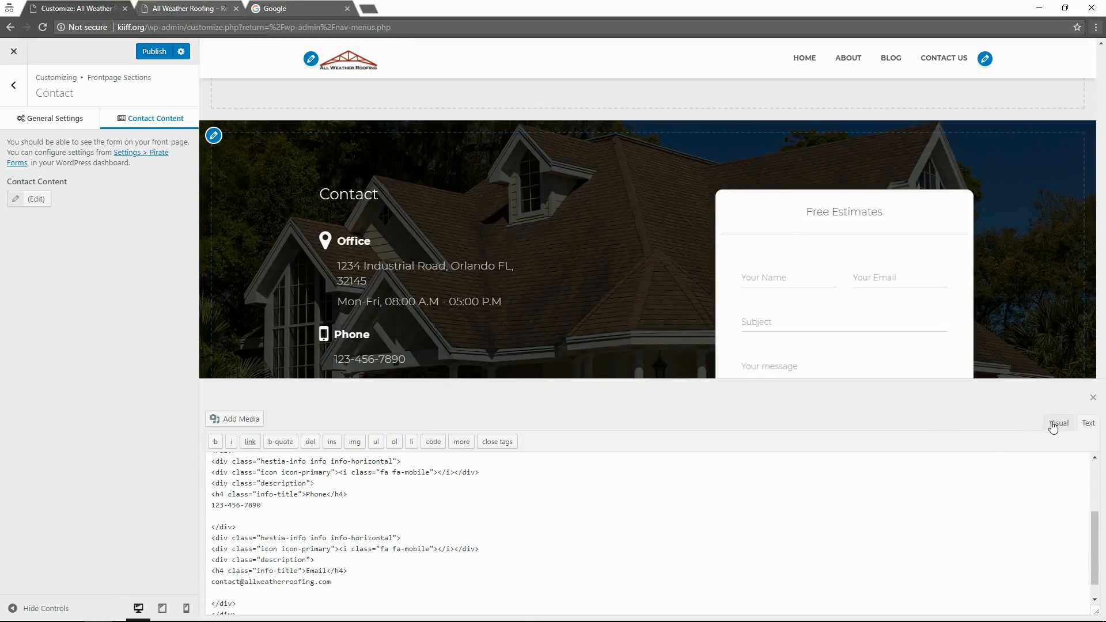
scroll(781, 518, "down", 1)
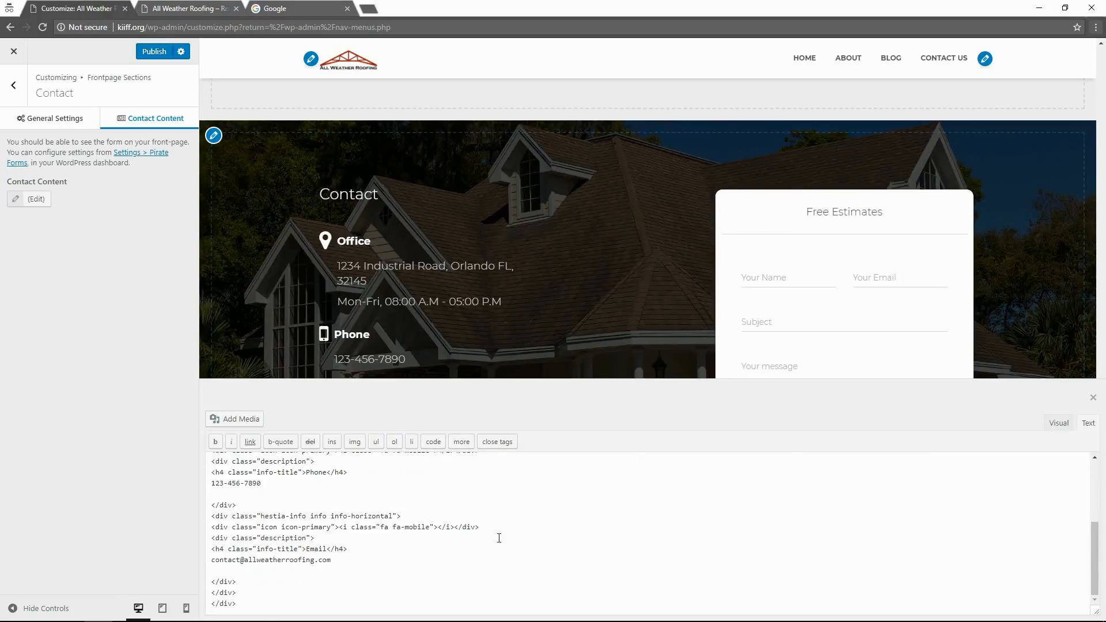
scroll(499, 538, "up", 4)
Dismiss the browser's Save Page dialog brought up by Ctrl+S.
key("ctrl+s")
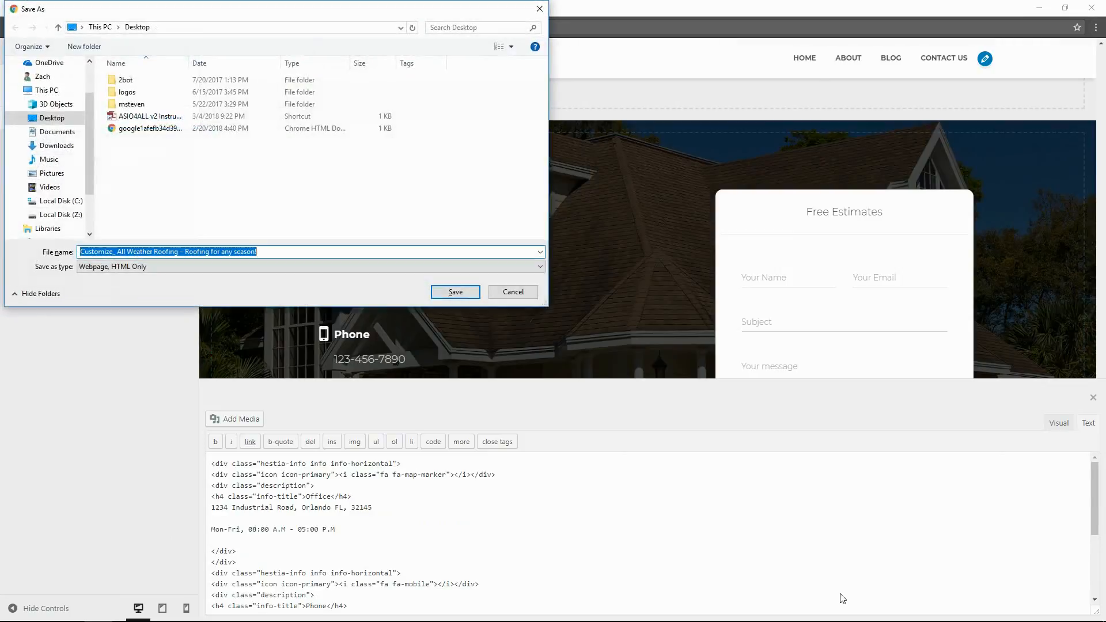
left_click(530, 28)
left_click(540, 9)
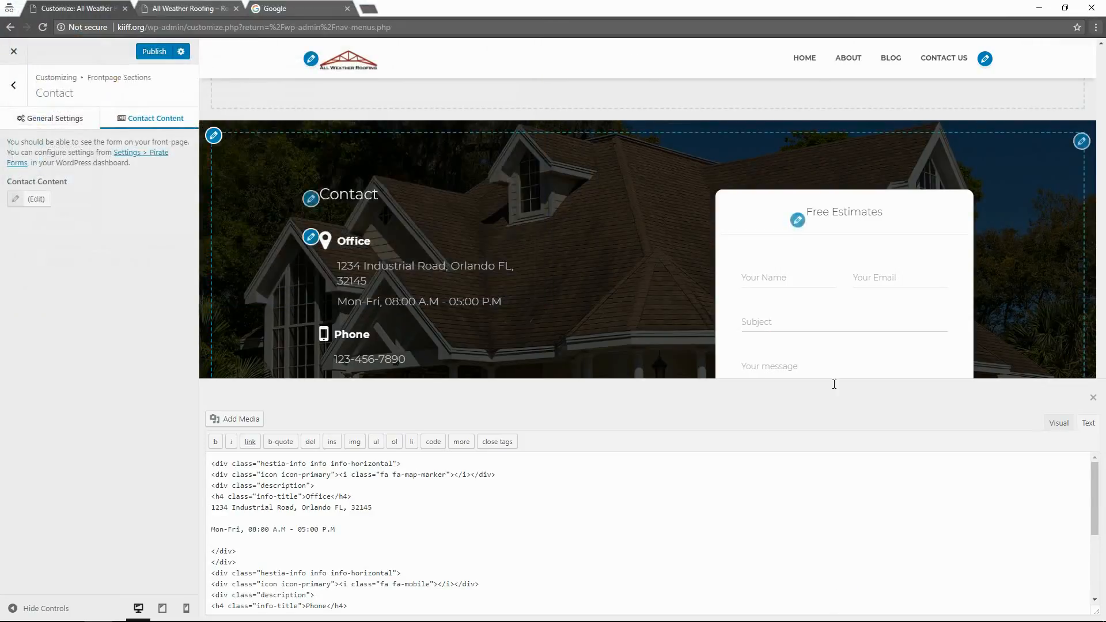
Switch back to Visual, close the editor, publish the Contact changes, and reopen the content.
left_click(1059, 425)
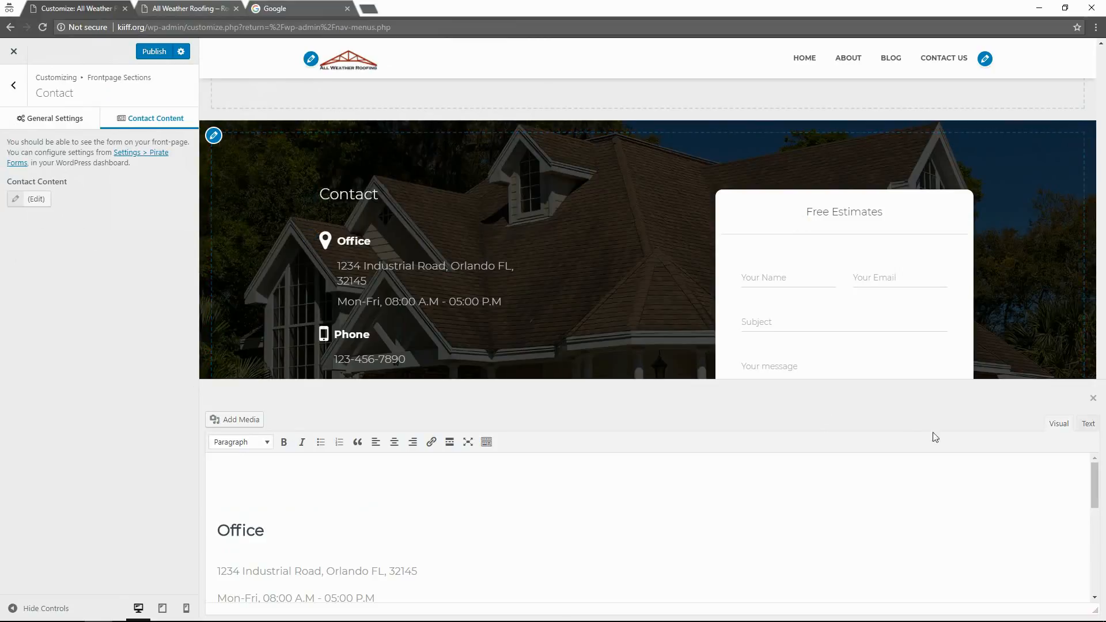
left_click(1093, 404)
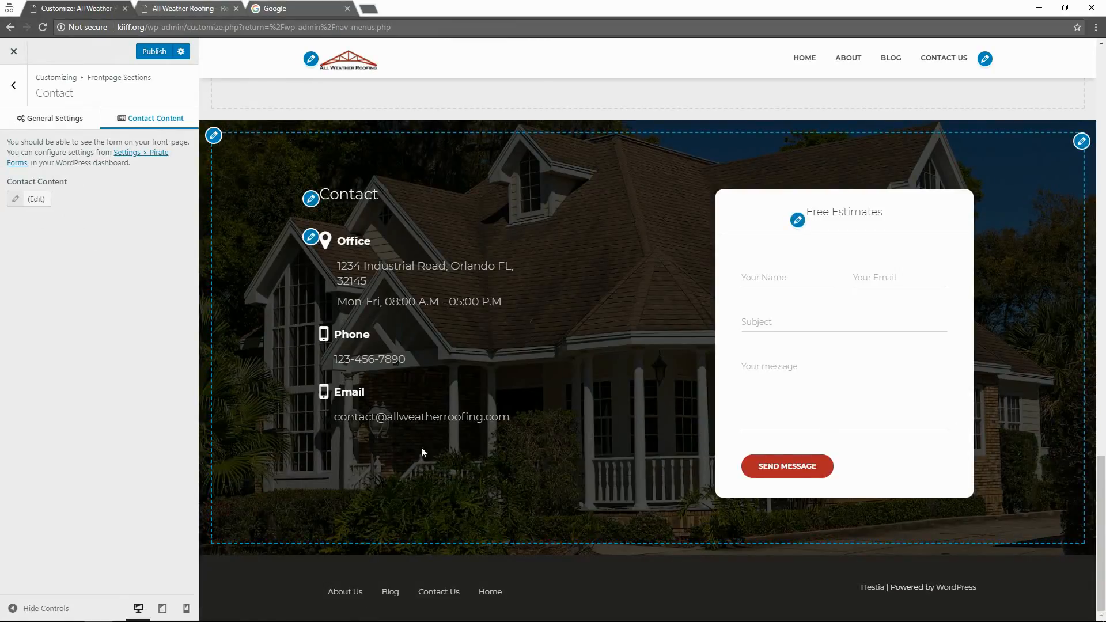
left_click(145, 52)
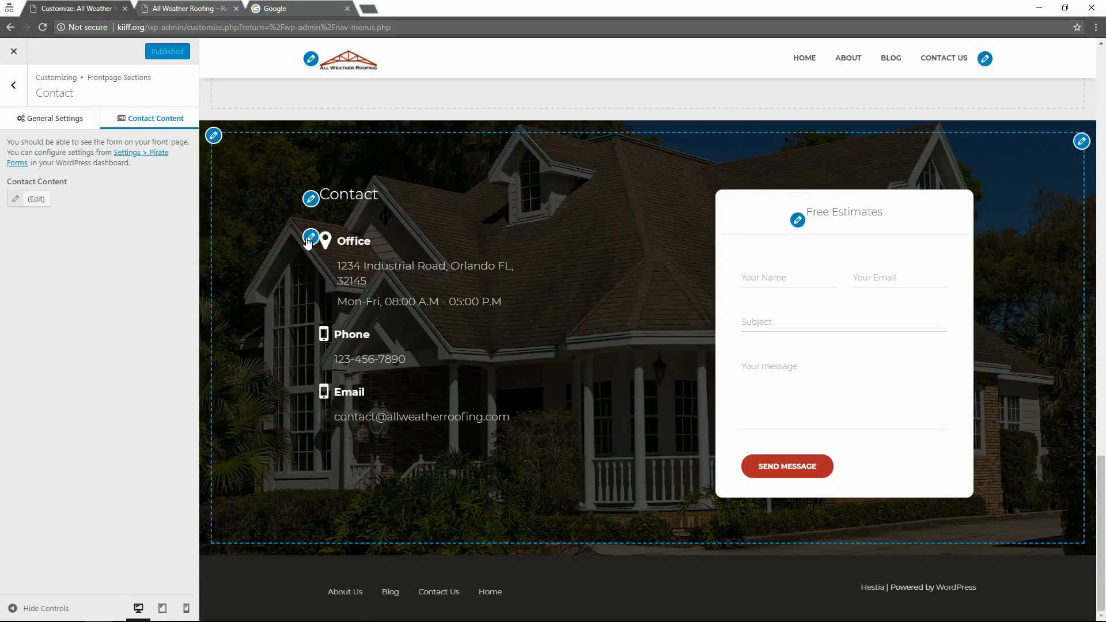
left_click(33, 200)
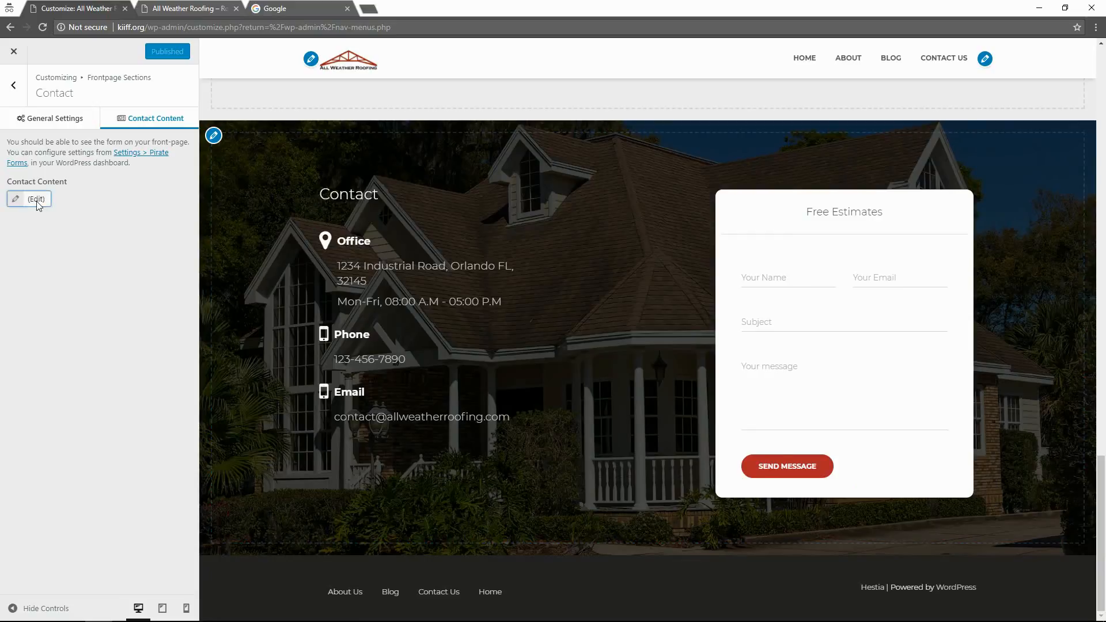
Type 'mail' into the contact HTML source and close the editor.
scroll(316, 496, "down", 3)
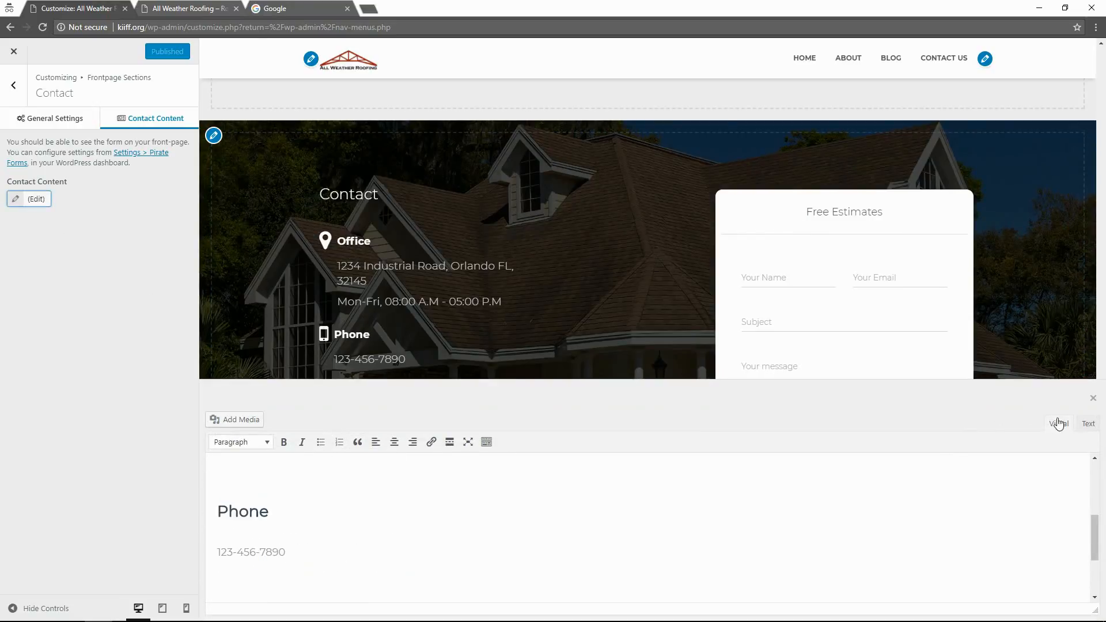
left_click(1089, 424)
scroll(410, 517, "down", 2)
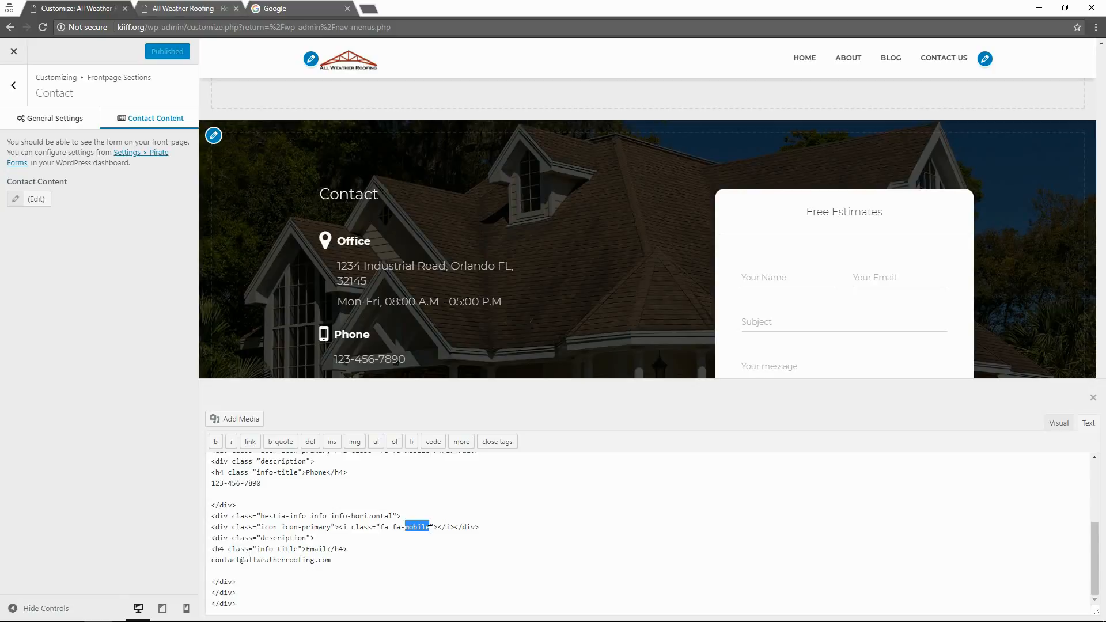
type("mail")
left_click(1092, 399)
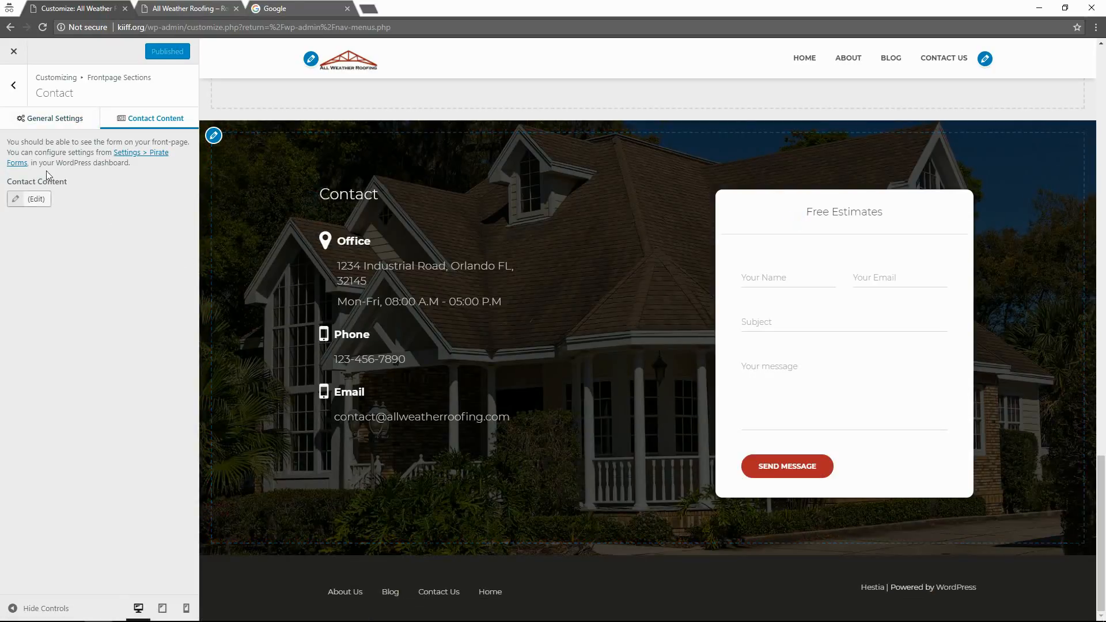
Reopen the contact content in Visual view and put the caret on the empty line above Email.
left_click(50, 203)
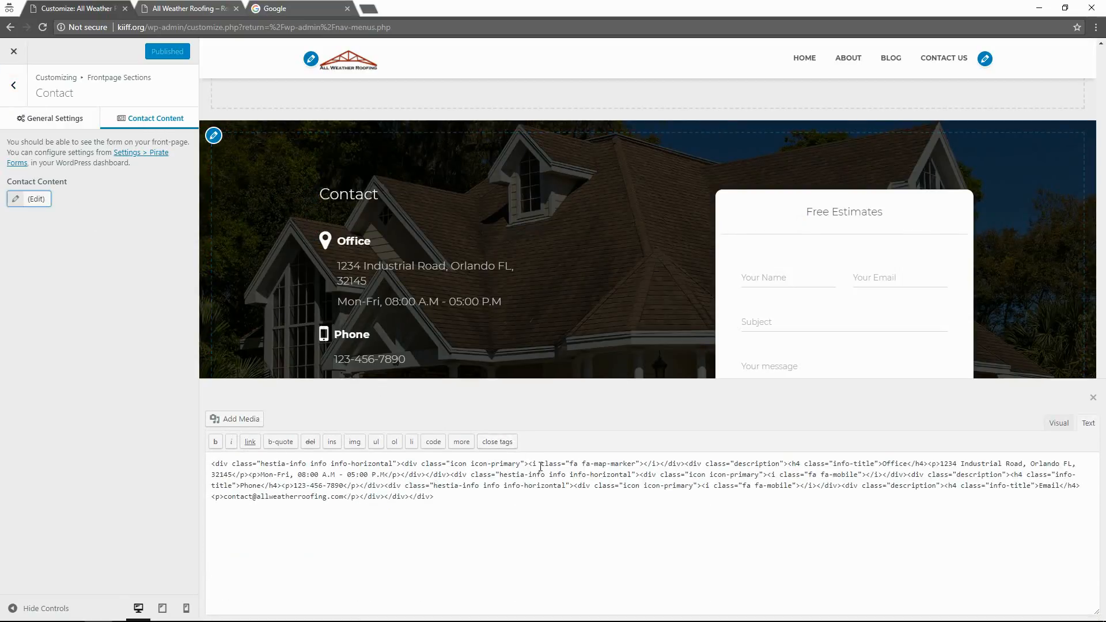
left_click(1060, 427)
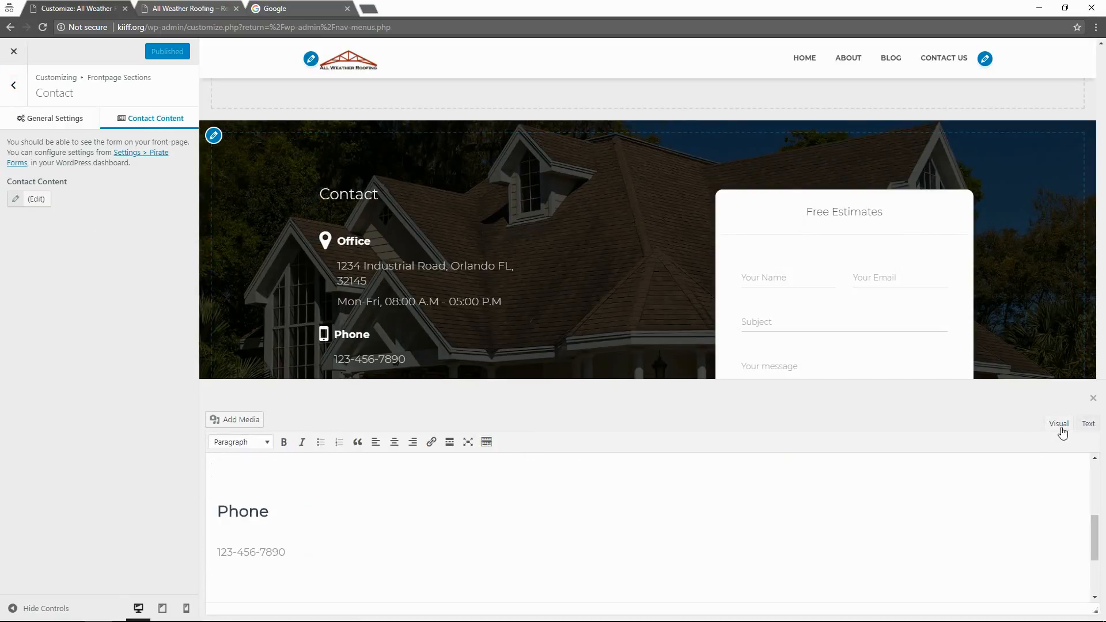
scroll(303, 486, "down", 1)
scroll(259, 599, "down", 1)
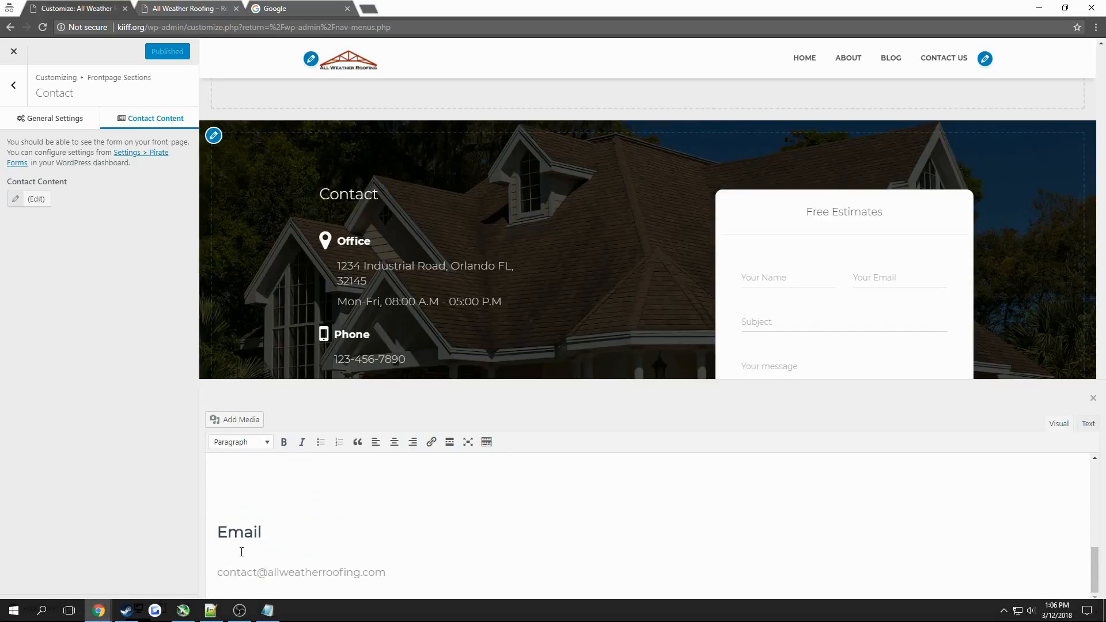
left_click(226, 531)
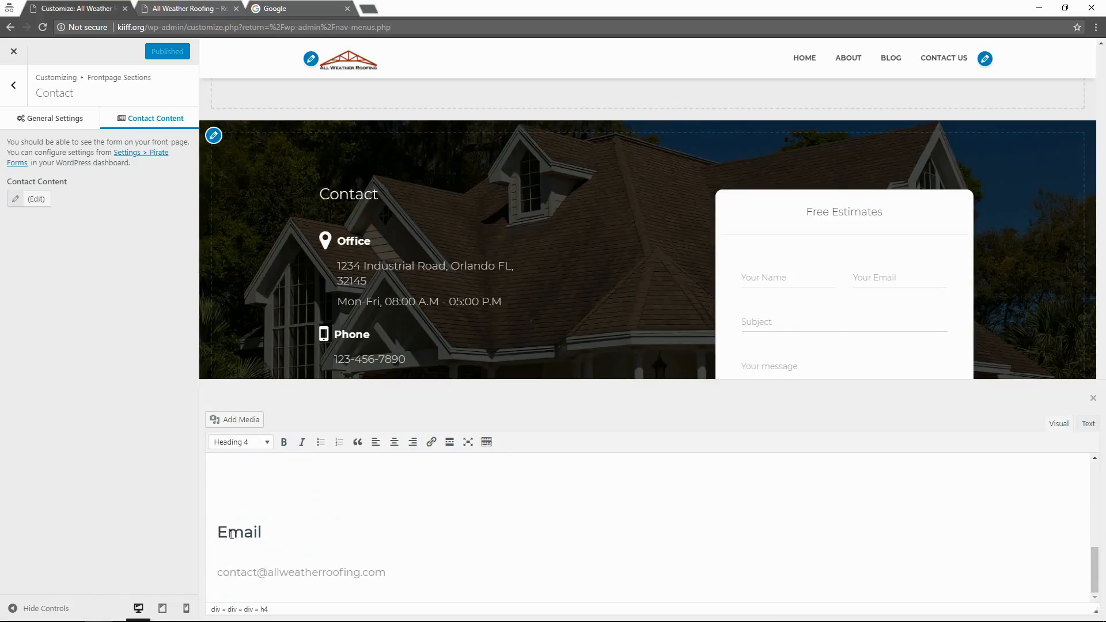
key("Up")
In HTML, change the Email icon class from fa-mobile to fa-email and close the editor.
left_click(1087, 423)
scroll(486, 558, "down", 3)
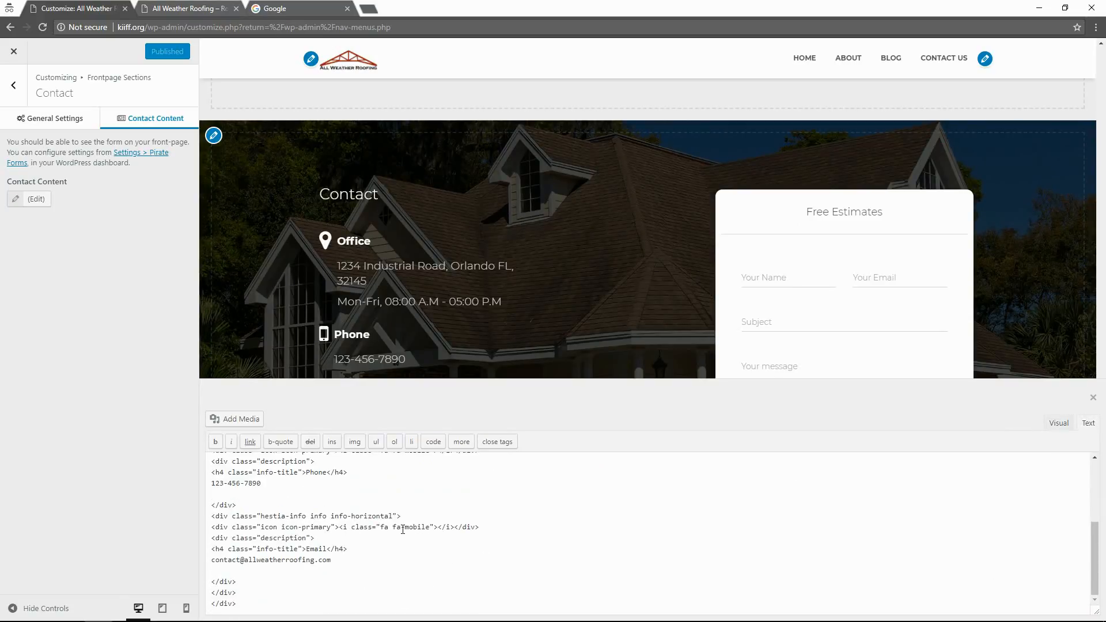
left_click_drag(407, 528, 421, 530)
type("email")
key("ctrl+s")
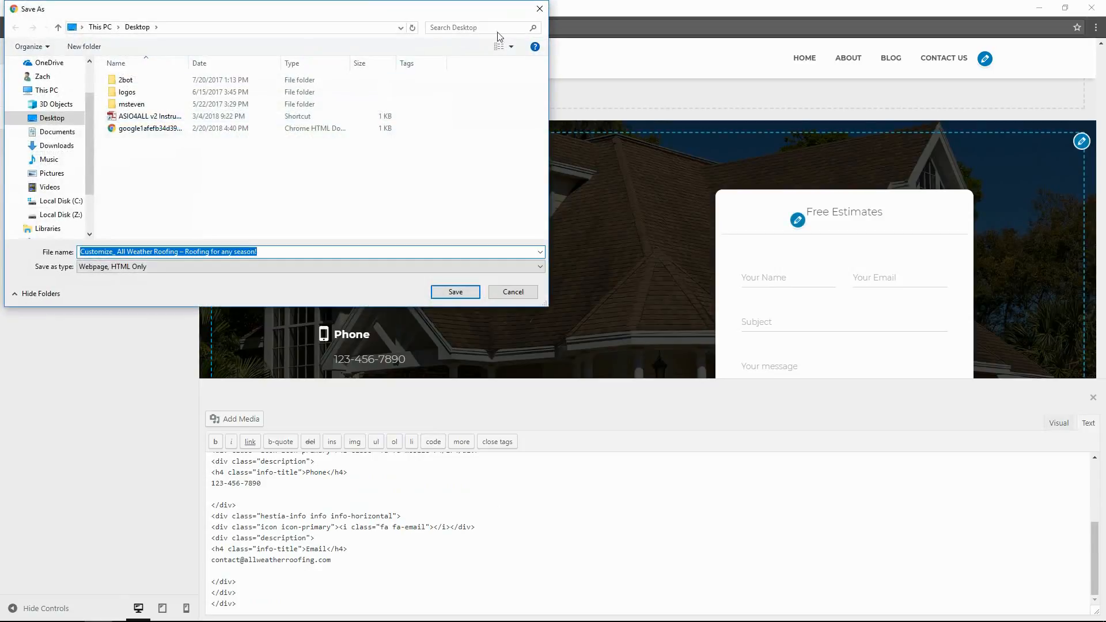
key("Escape")
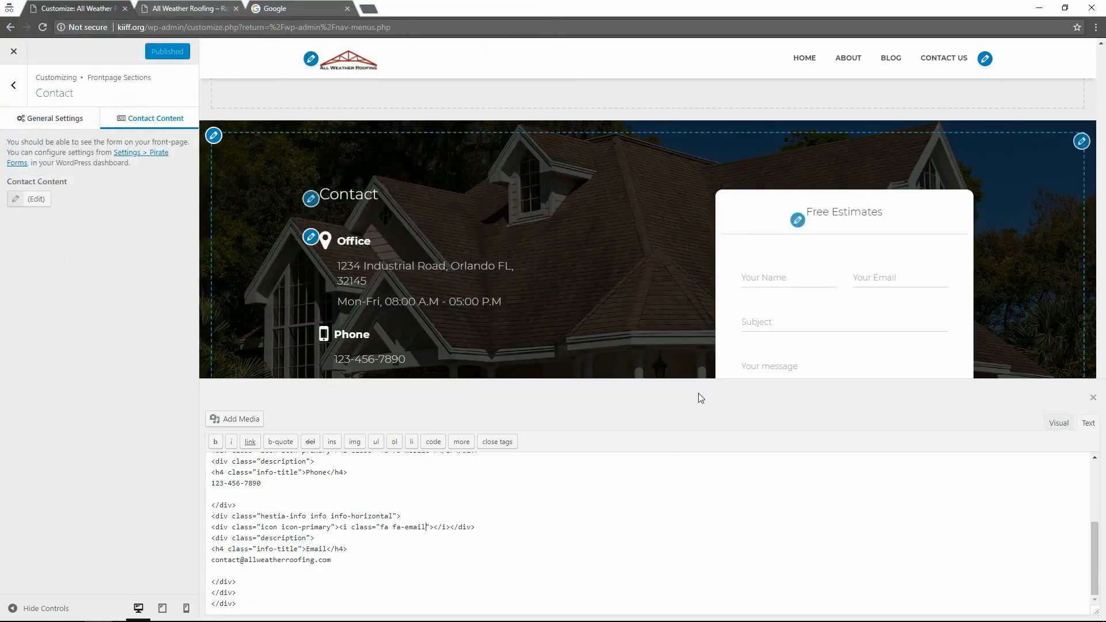
left_click(1098, 402)
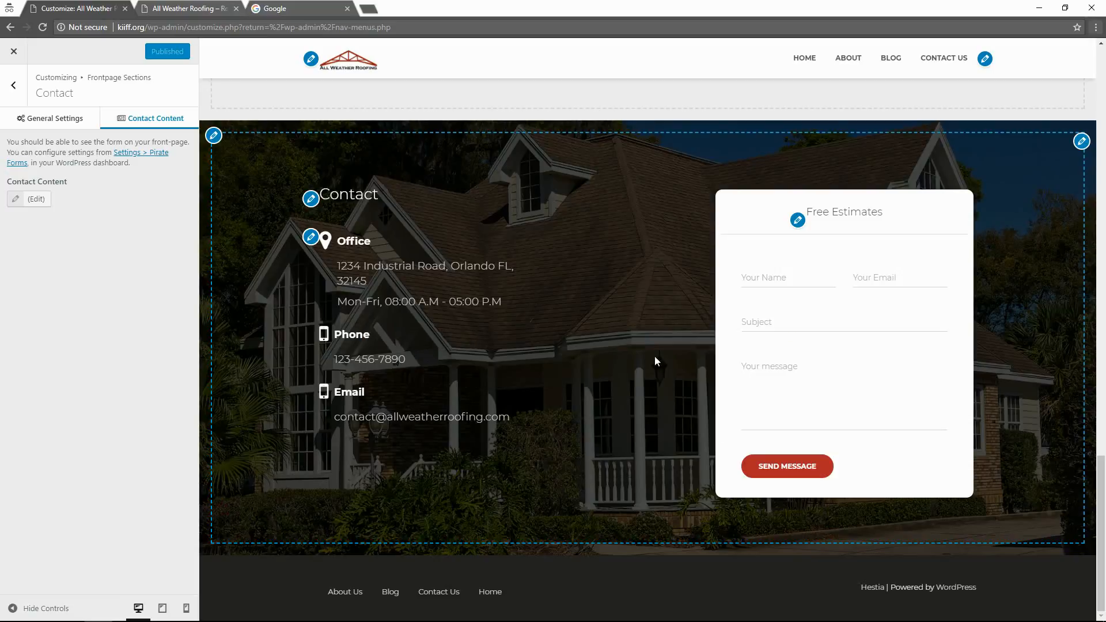
Show the About page in the preview, then exit the Customizer.
scroll(606, 333, "up", 10)
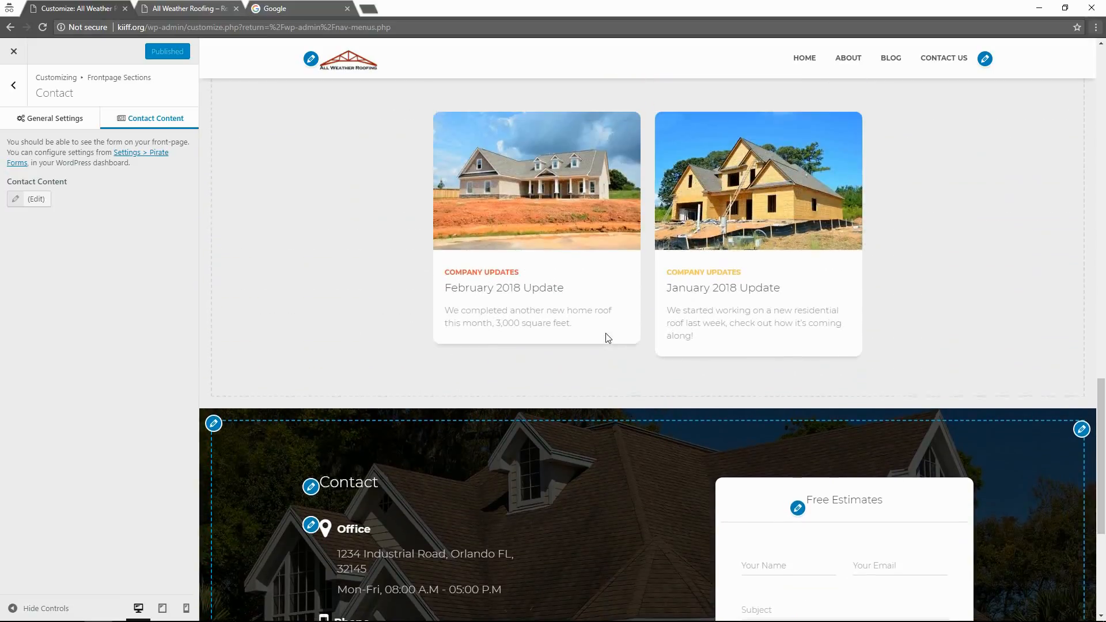
scroll(541, 347, "up", 15)
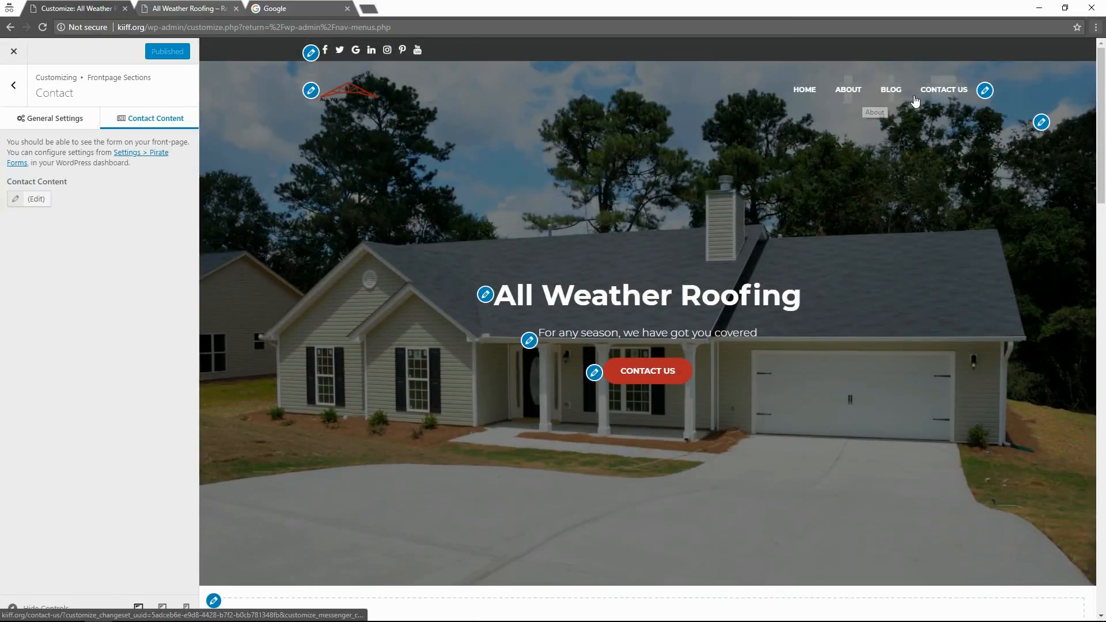
left_click(854, 102)
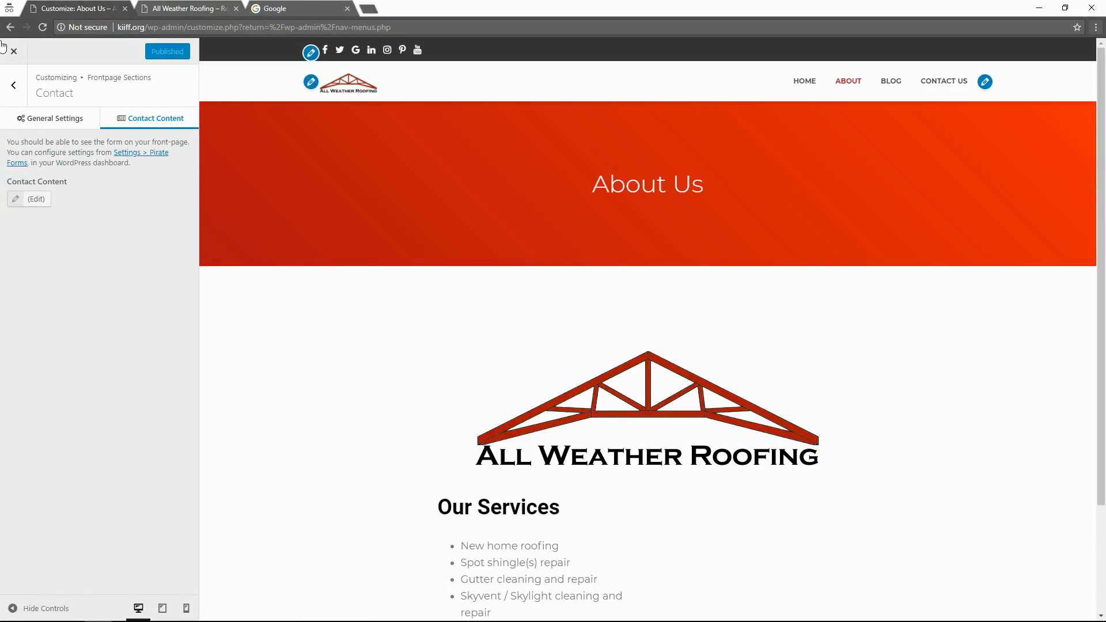
left_click(13, 85)
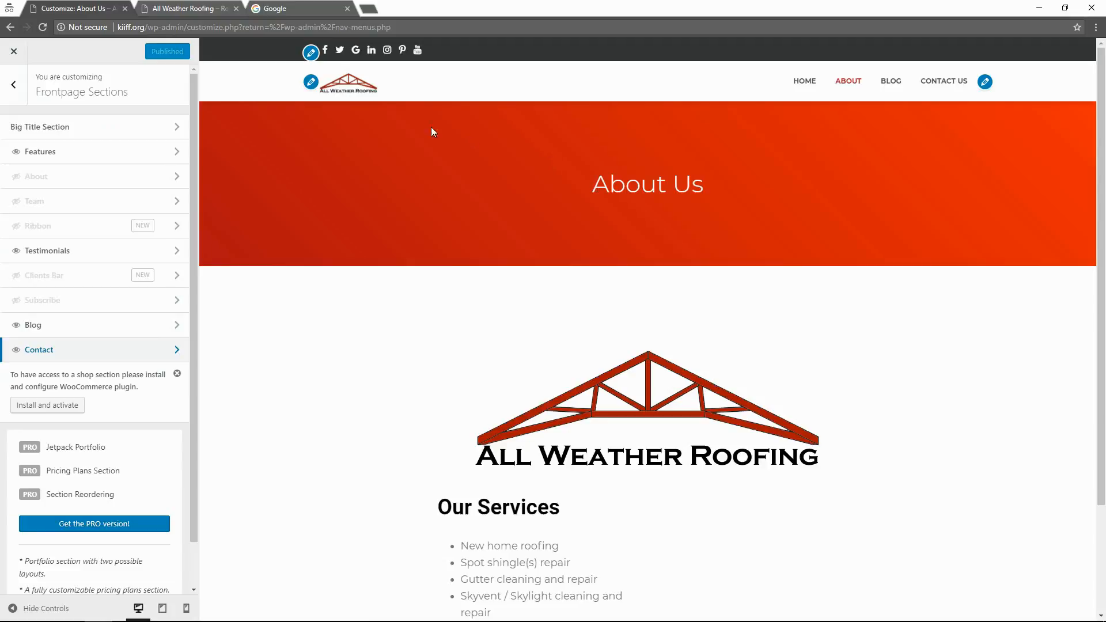
scroll(648, 373, "down", 2)
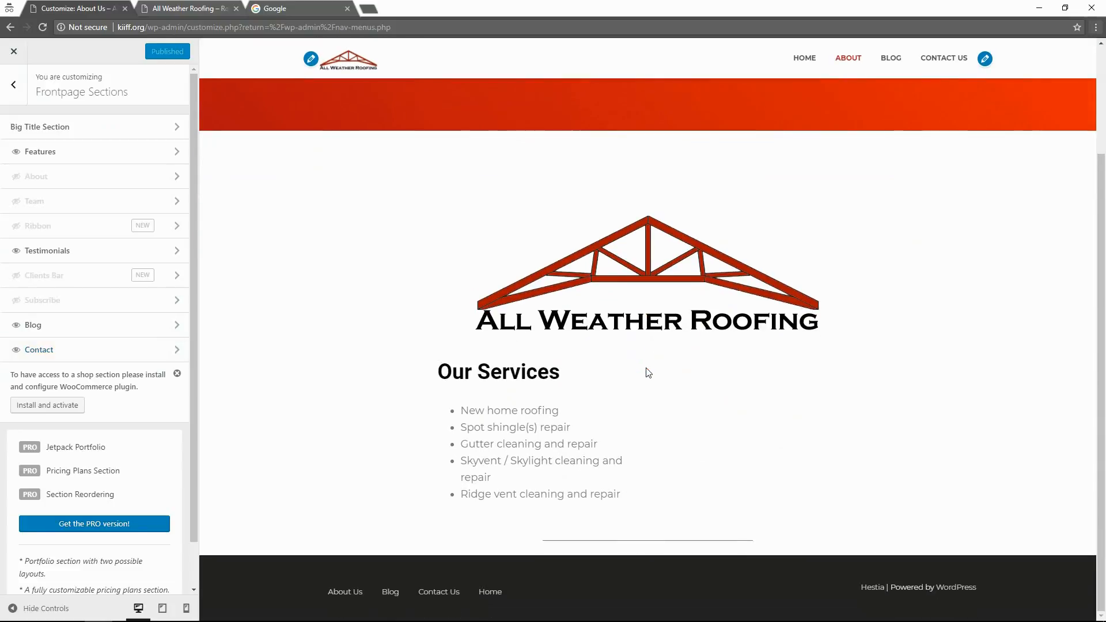
left_click(8, 55)
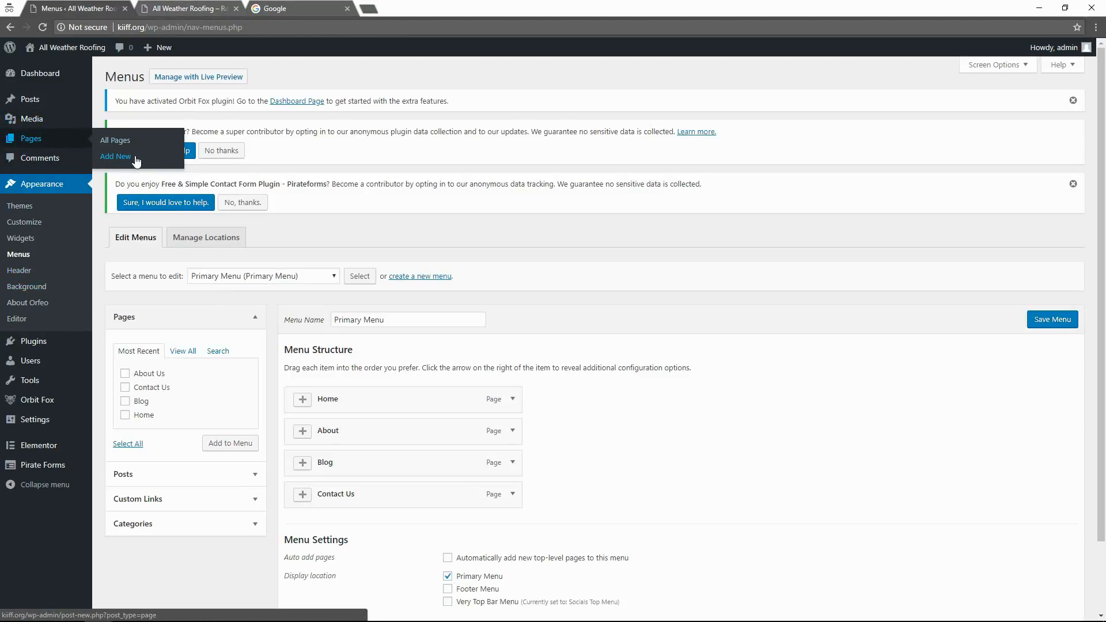
From All Pages, edit About Us and launch Edit with Elementor.
left_click(137, 151)
mouse_move(140, 314)
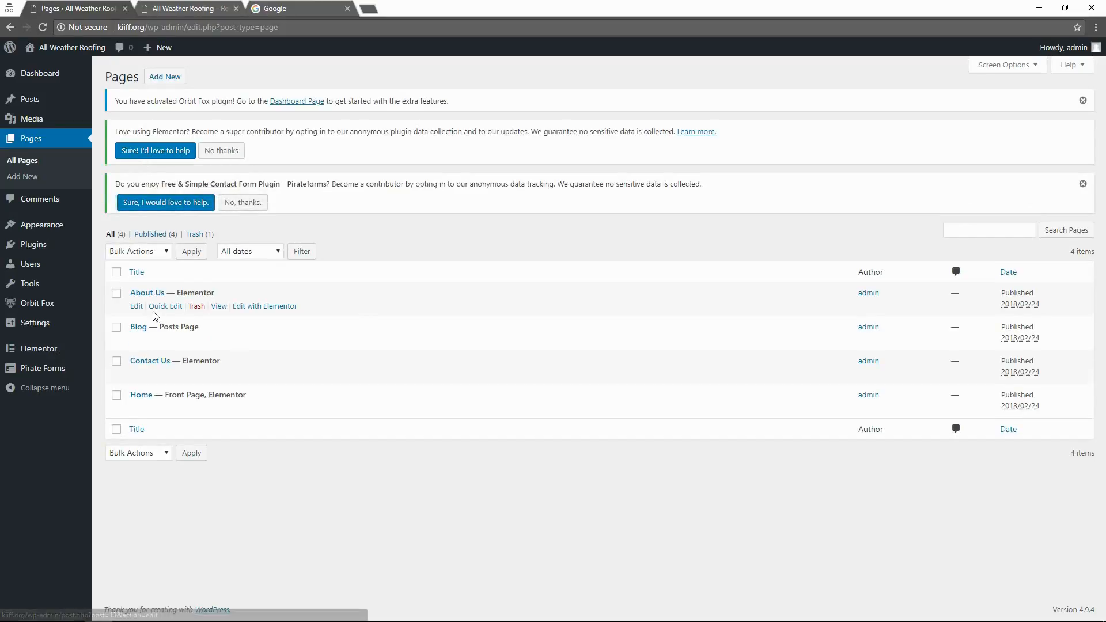
left_click(138, 310)
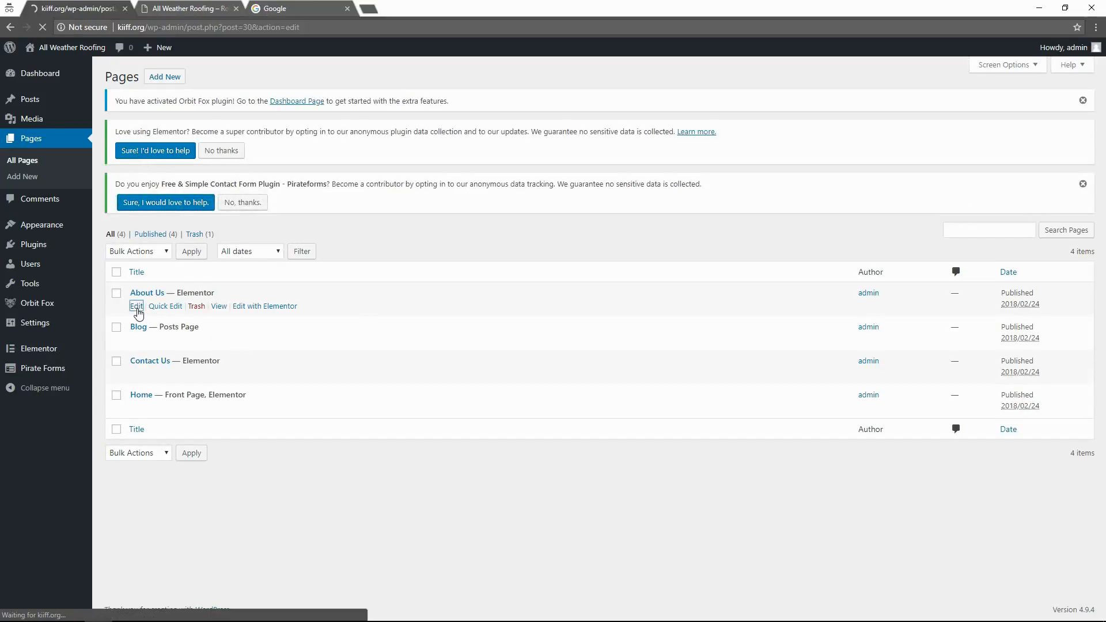
left_click(502, 392)
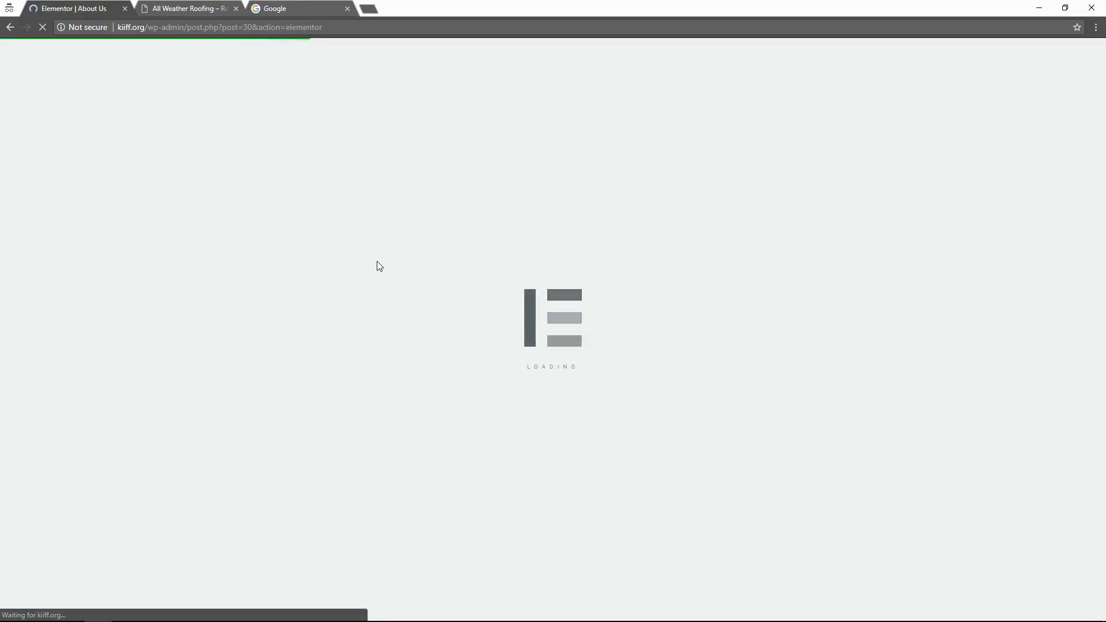
Drag the roofing logo into the empty column beside the Our Services list.
scroll(605, 340, "down", 2)
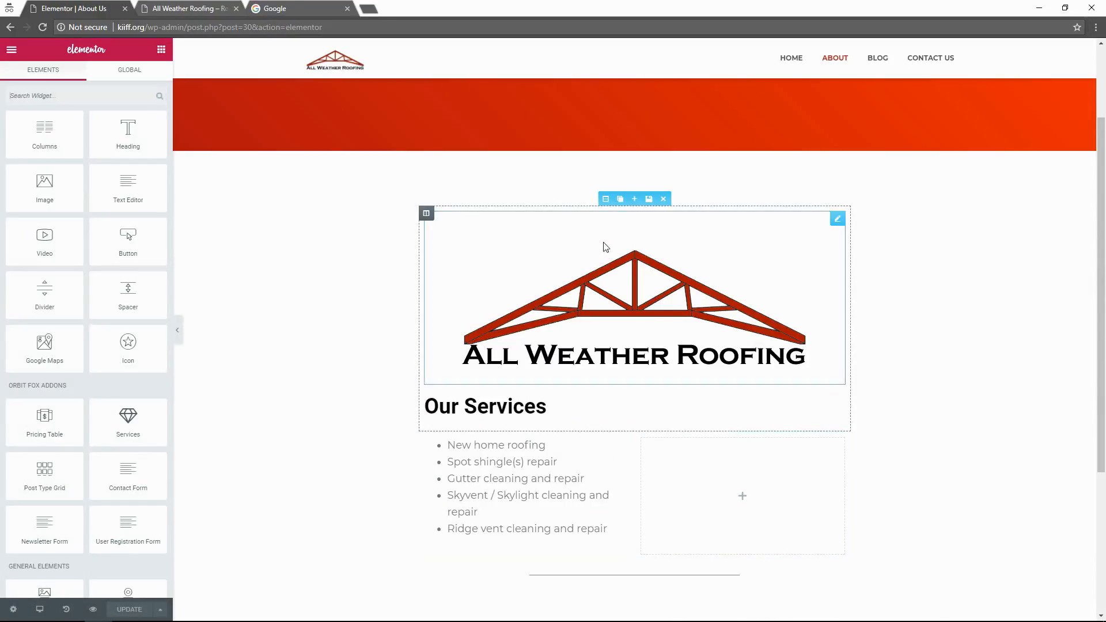
left_click_drag(606, 198, 596, 262)
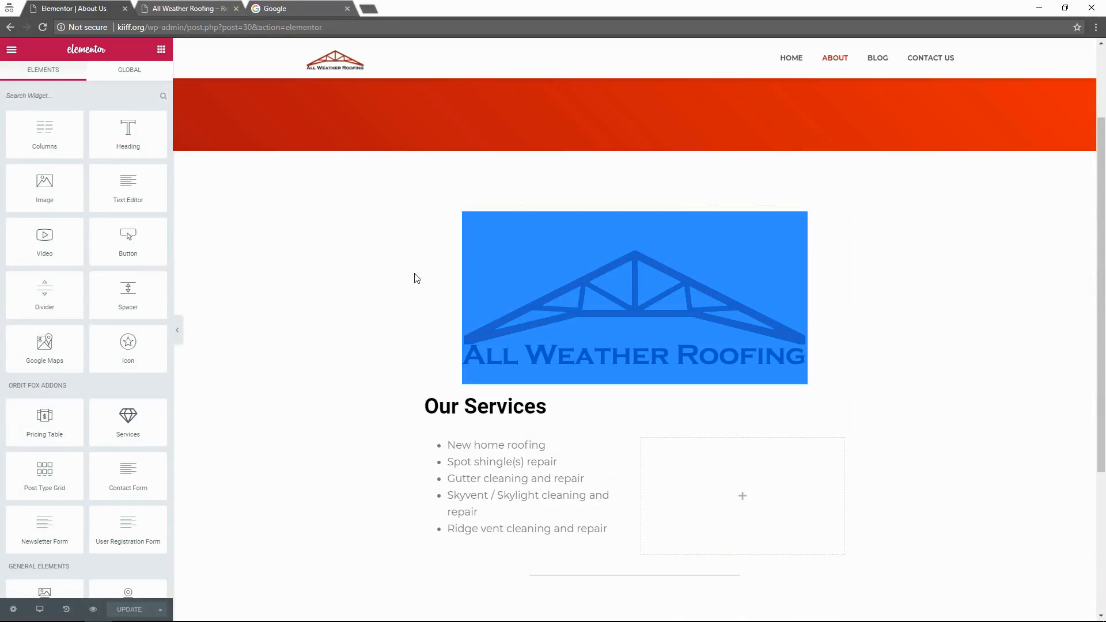
left_click(580, 237)
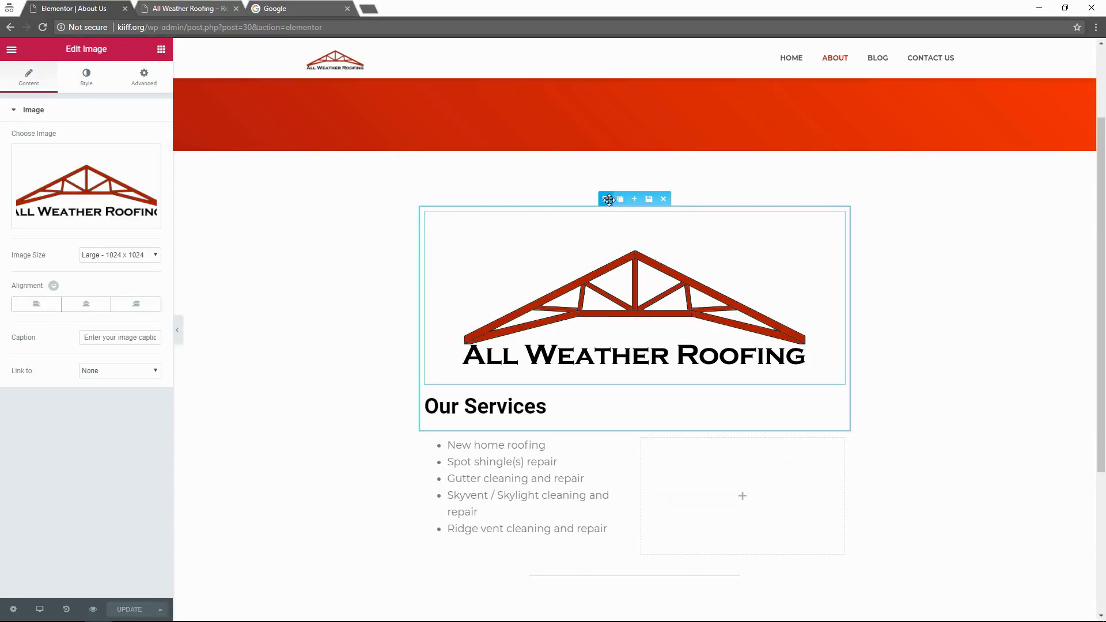
left_click_drag(606, 199, 750, 355)
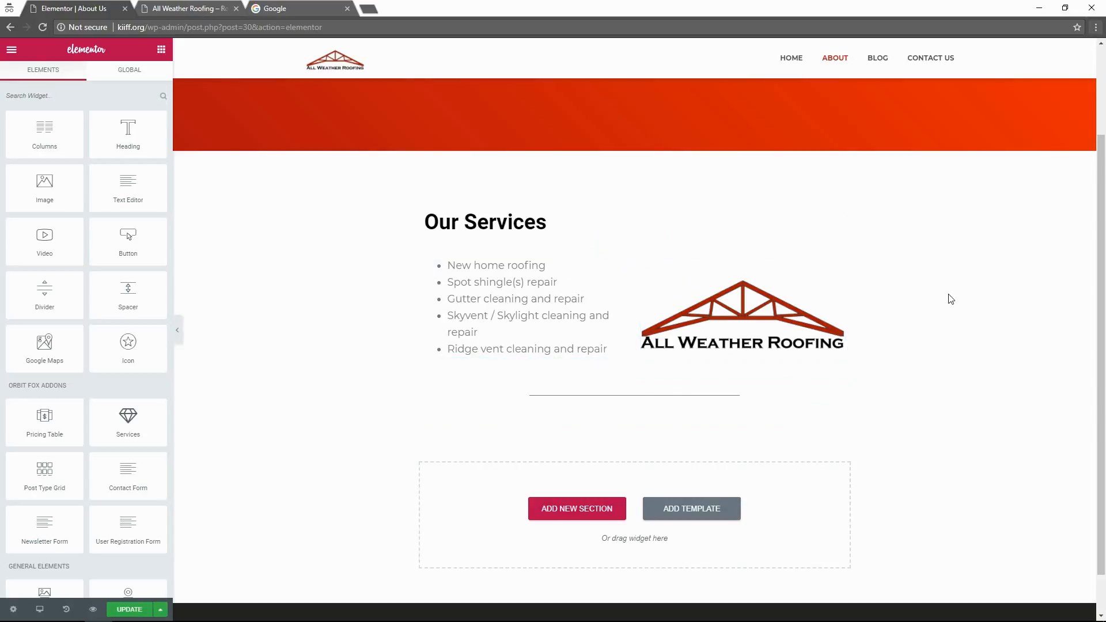
Add a new single-column section below the Our Services content.
scroll(952, 297, "up", 1)
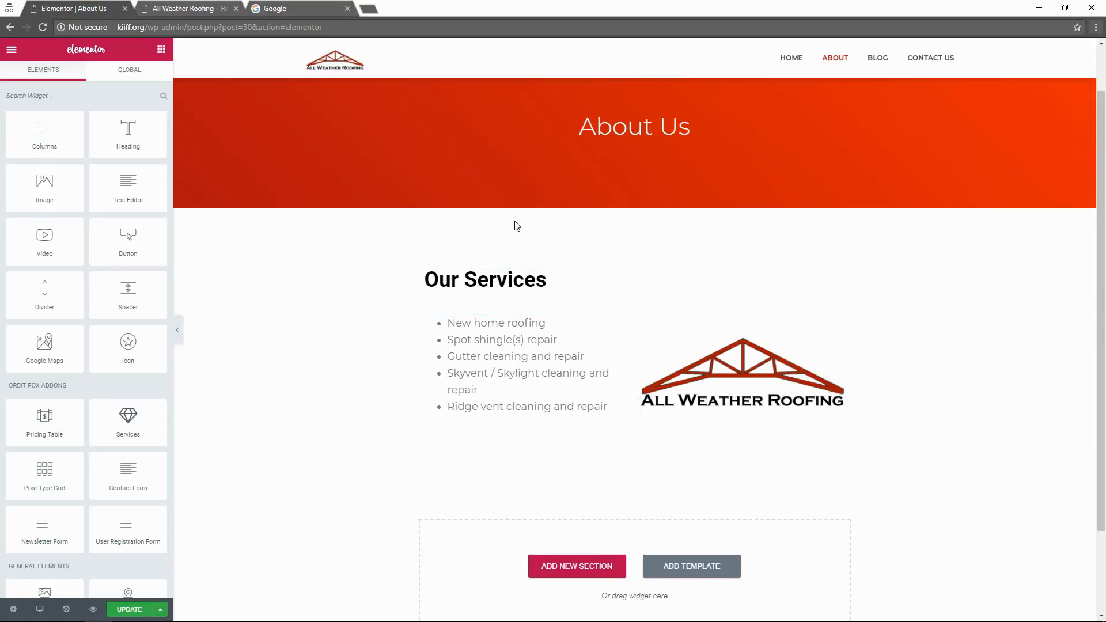
left_click(579, 575)
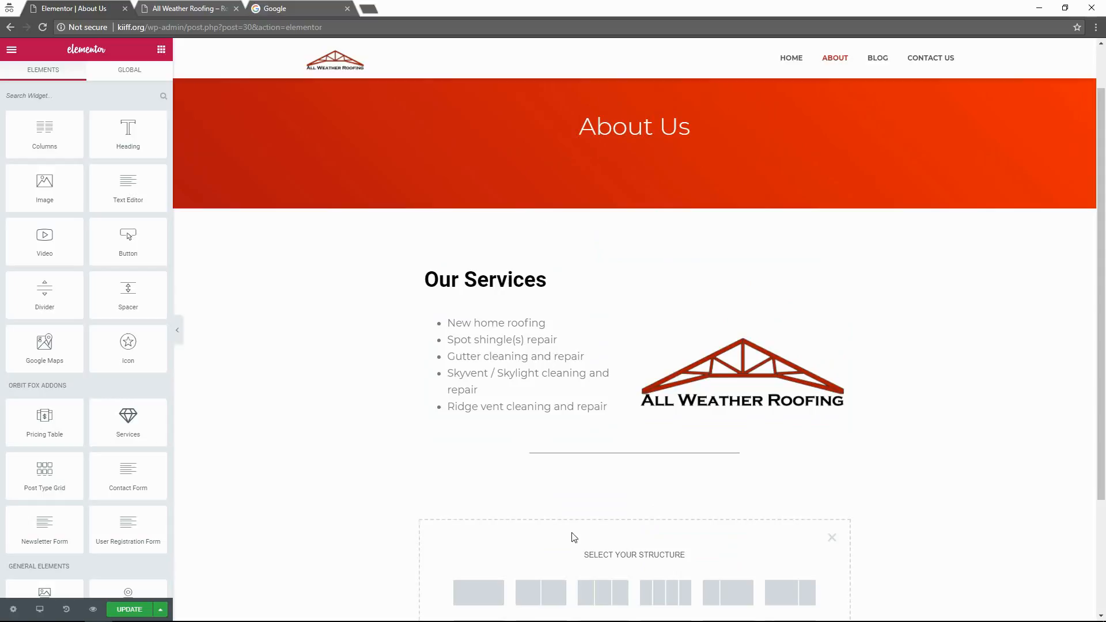
left_click(496, 593)
left_click_drag(632, 514, 580, 558)
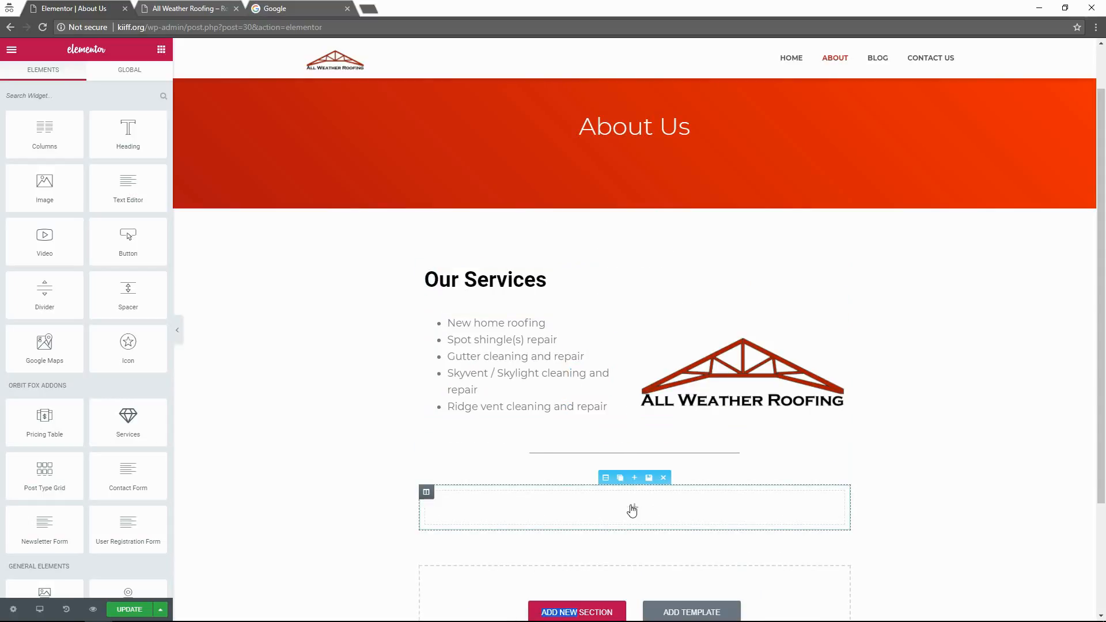
Move the empty section above Our Services and drop a Text Editor widget into it.
left_click_drag(607, 480, 600, 250)
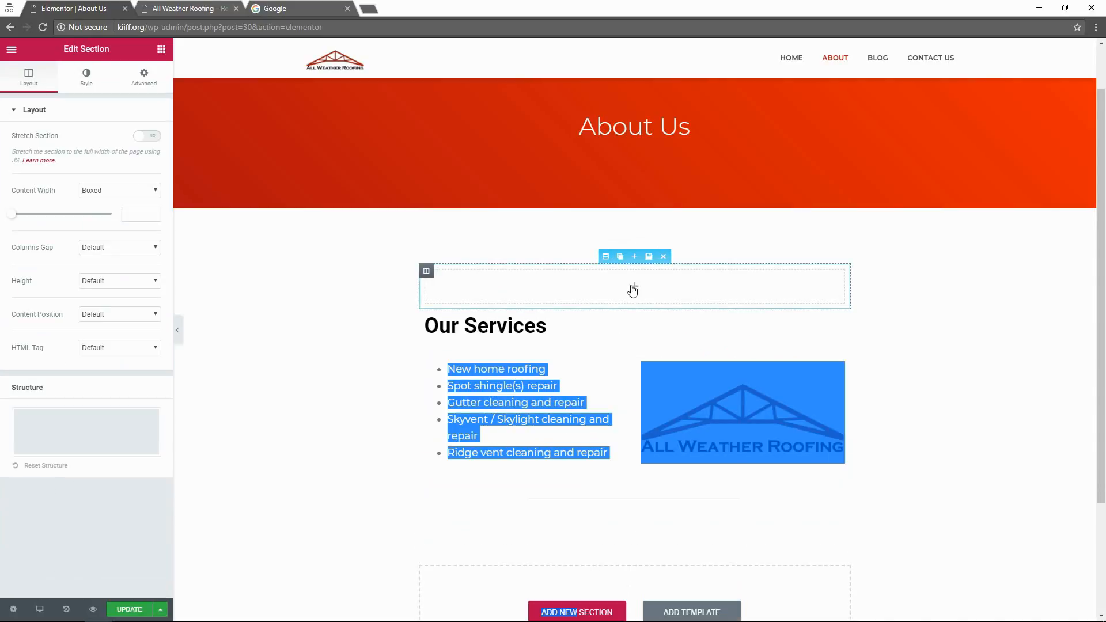
left_click(657, 293)
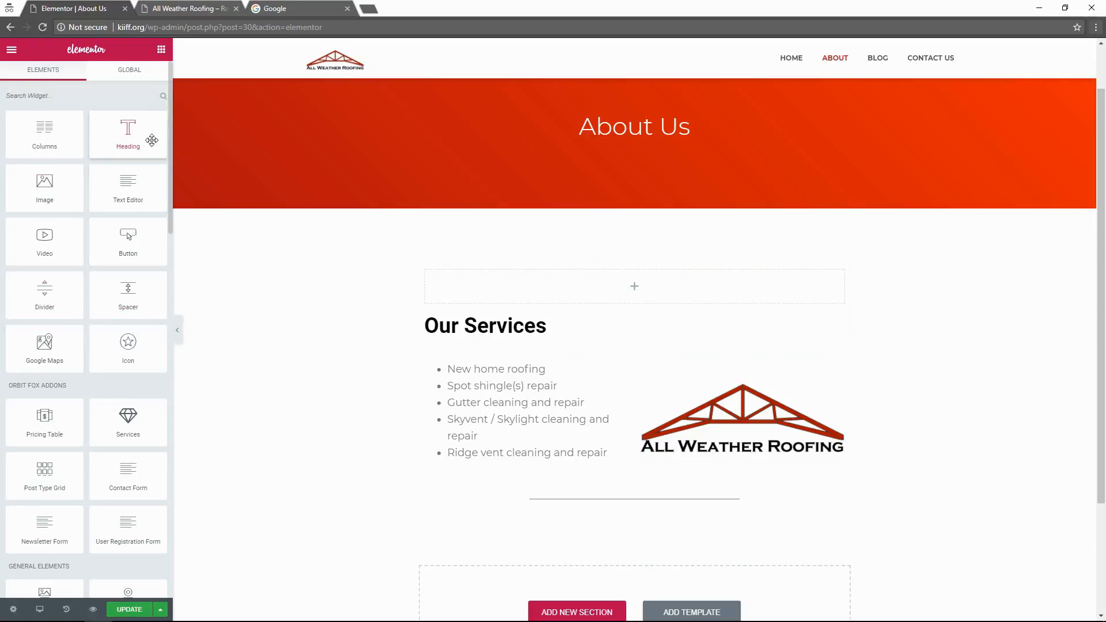
left_click_drag(130, 166, 568, 289)
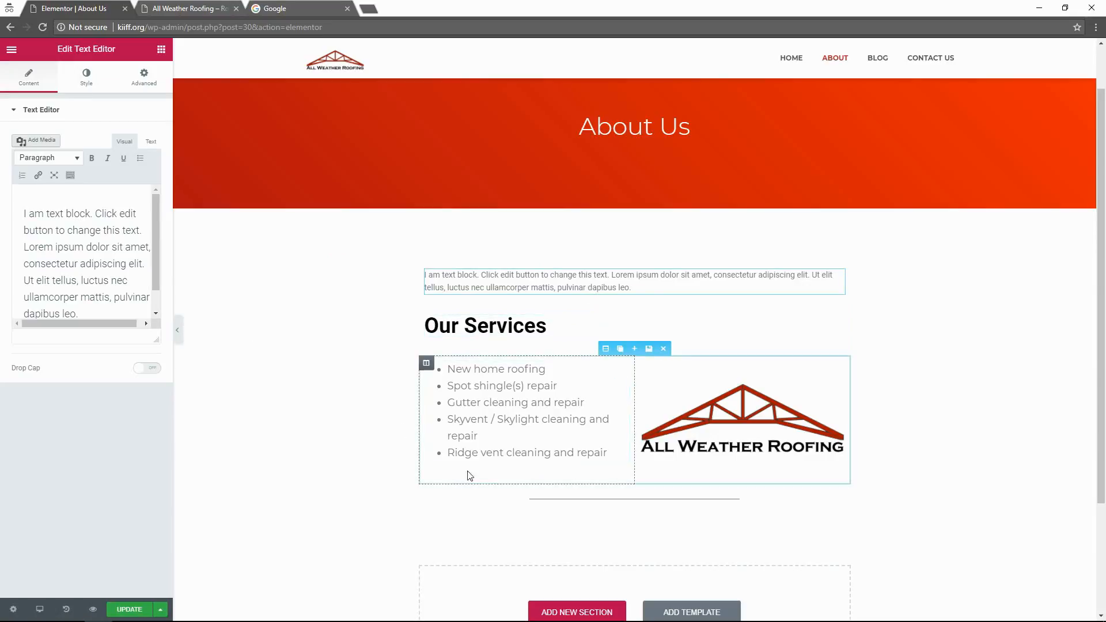
Add another single-column section below the services list.
scroll(344, 488, "down", 3)
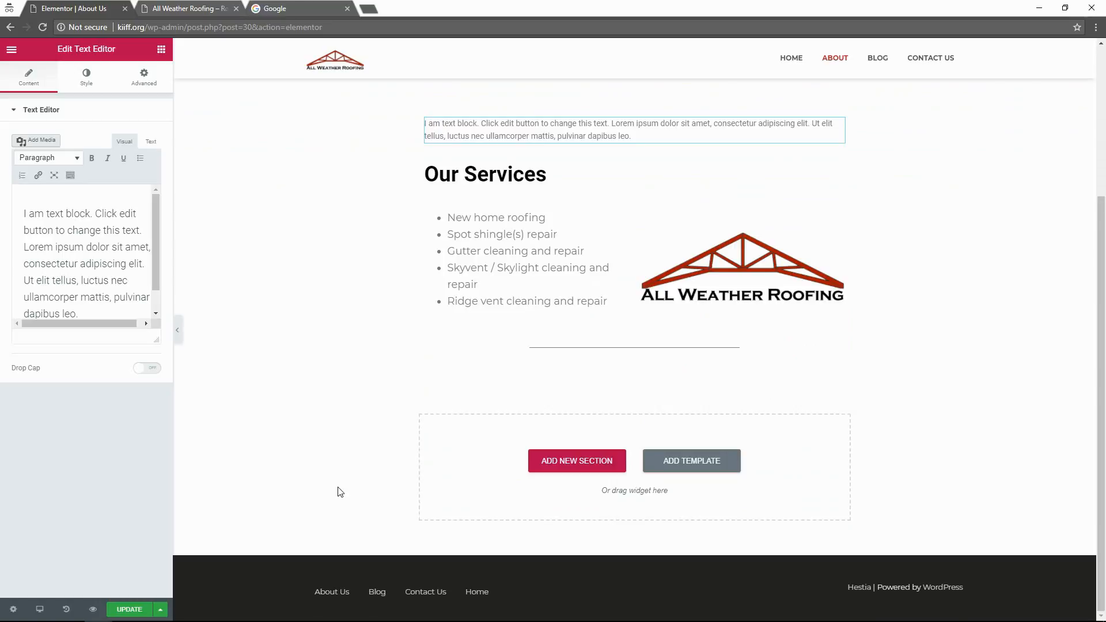
scroll(339, 489, "up", 3)
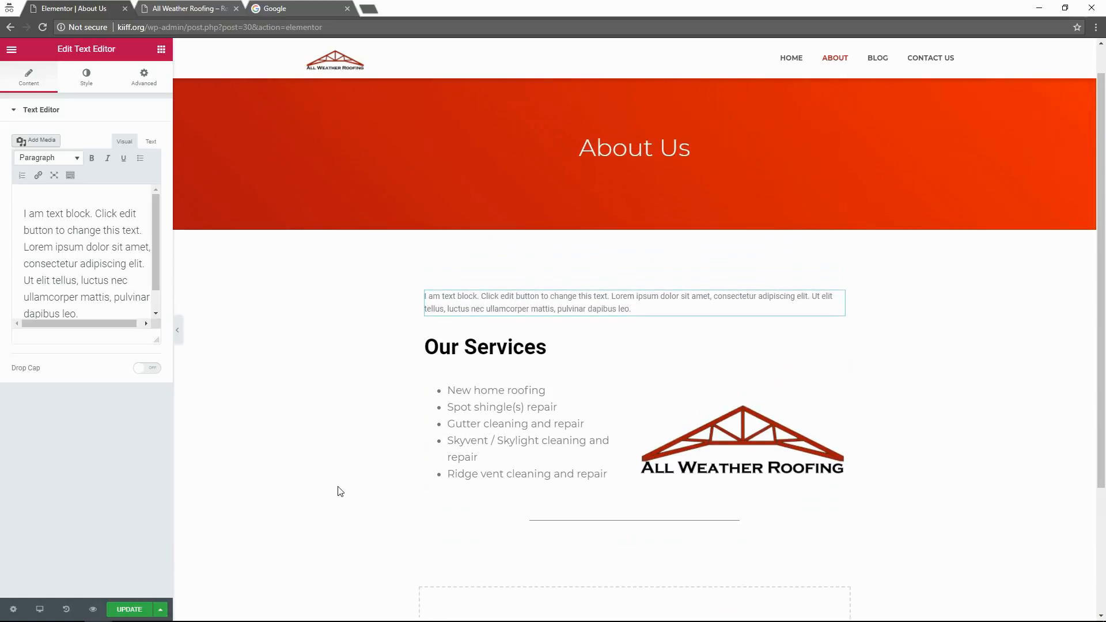
scroll(338, 489, "down", 3)
left_click(570, 456)
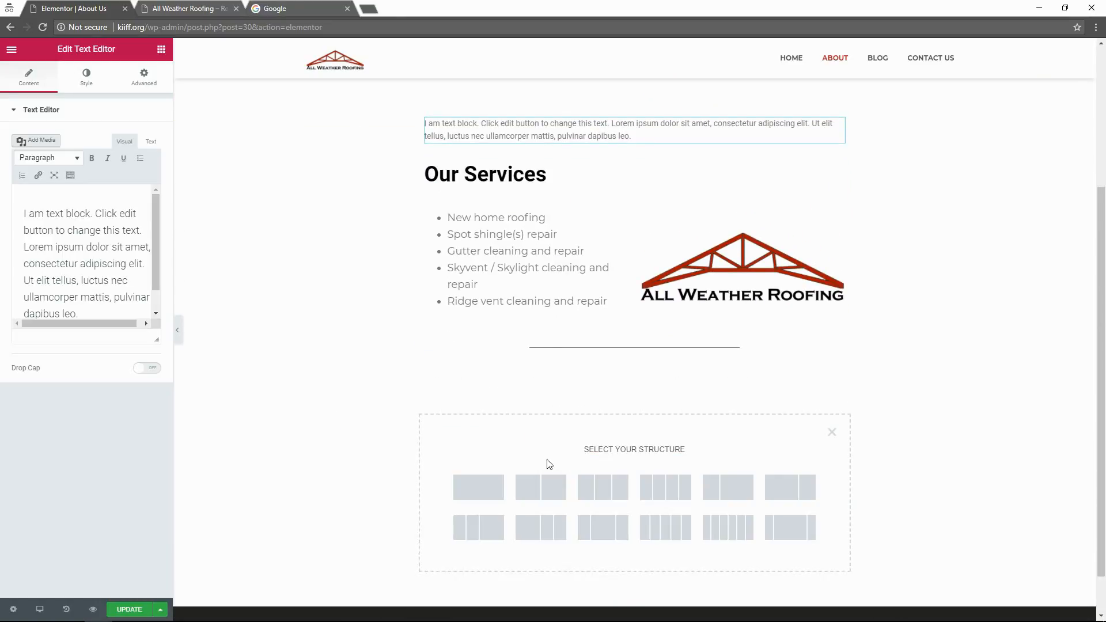
scroll(487, 477, "down", 1)
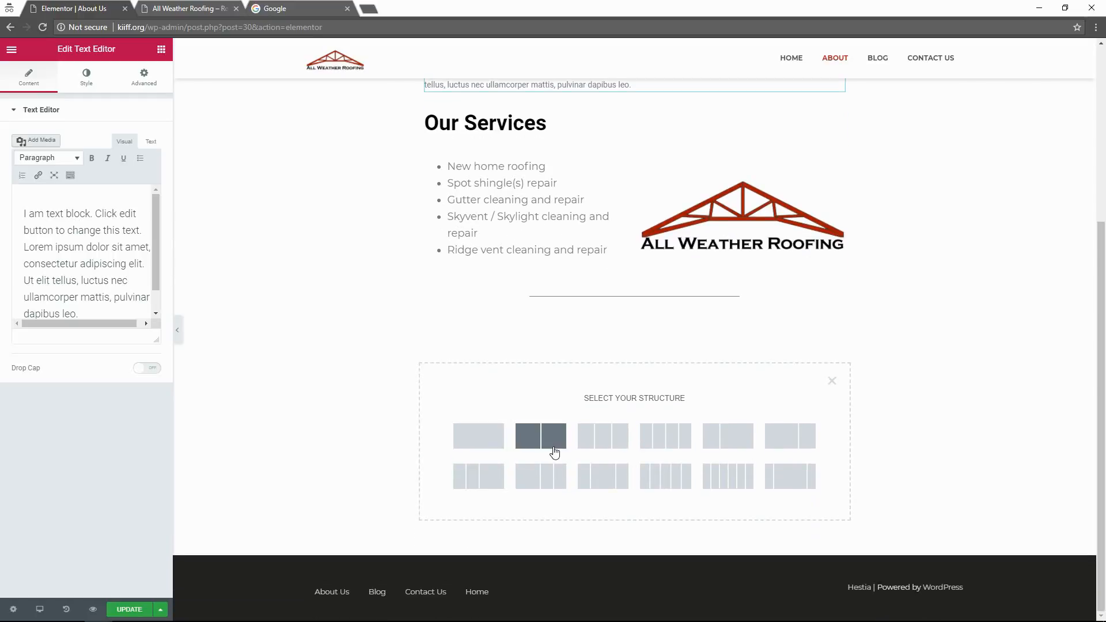
left_click(466, 448)
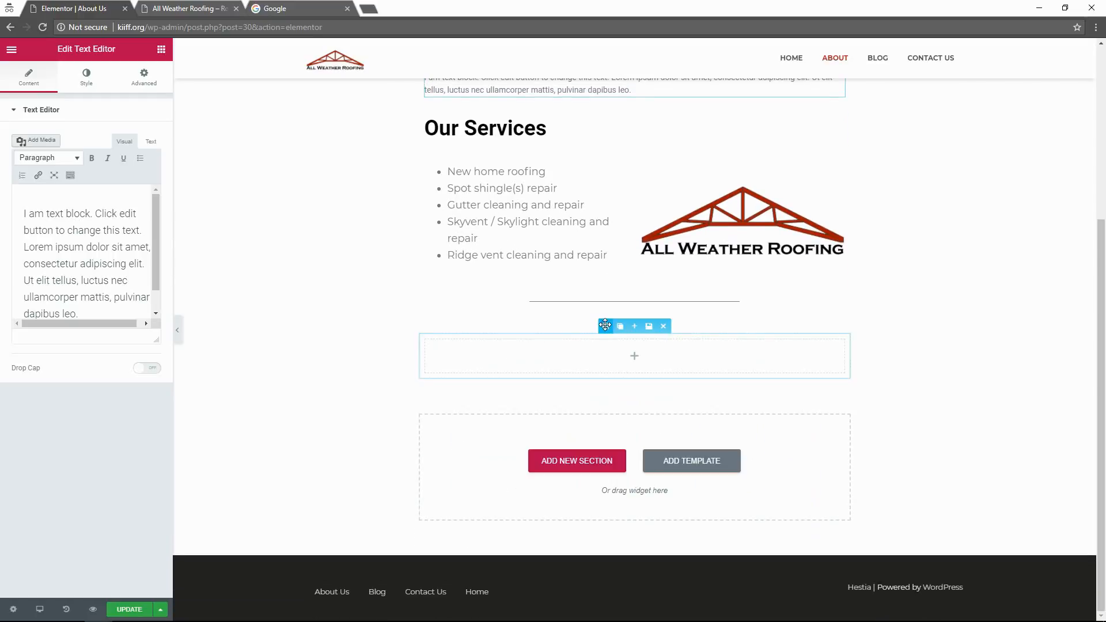
Drop a Heading widget into the new section and select its 'Add Your Heading Text Here' placeholder.
left_click(524, 341)
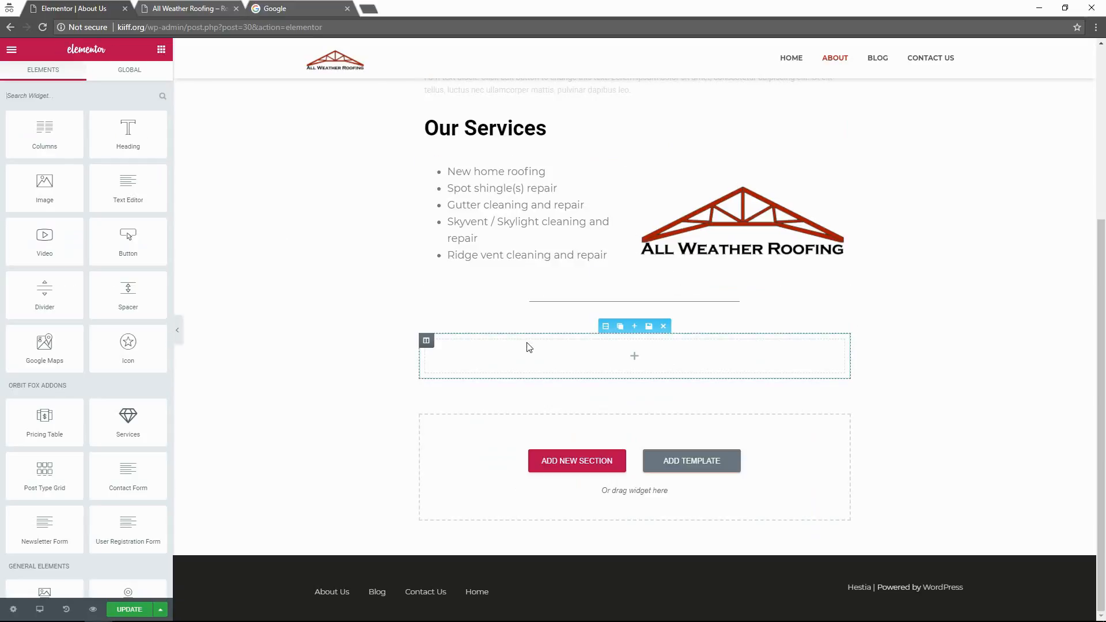
left_click_drag(136, 131, 524, 346)
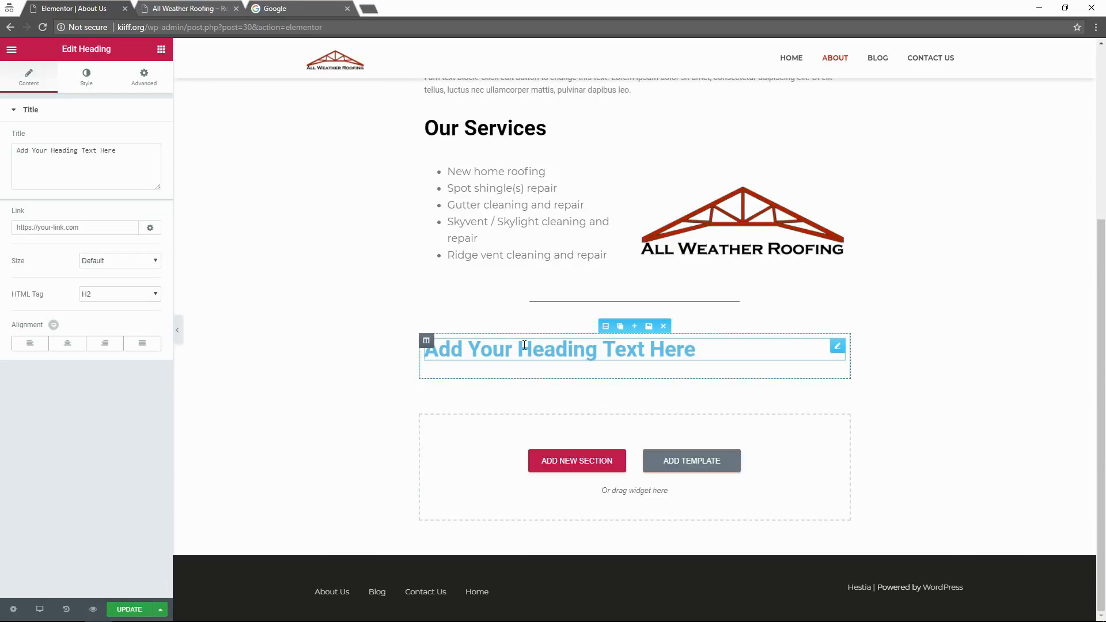
left_click_drag(716, 354, 415, 367)
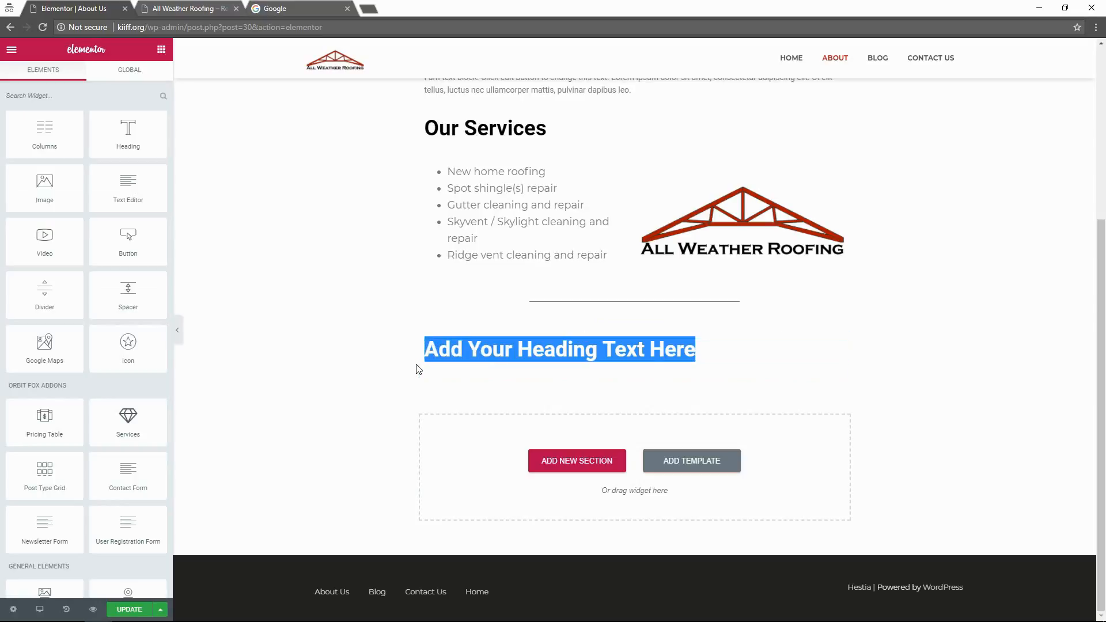
left_click(654, 357)
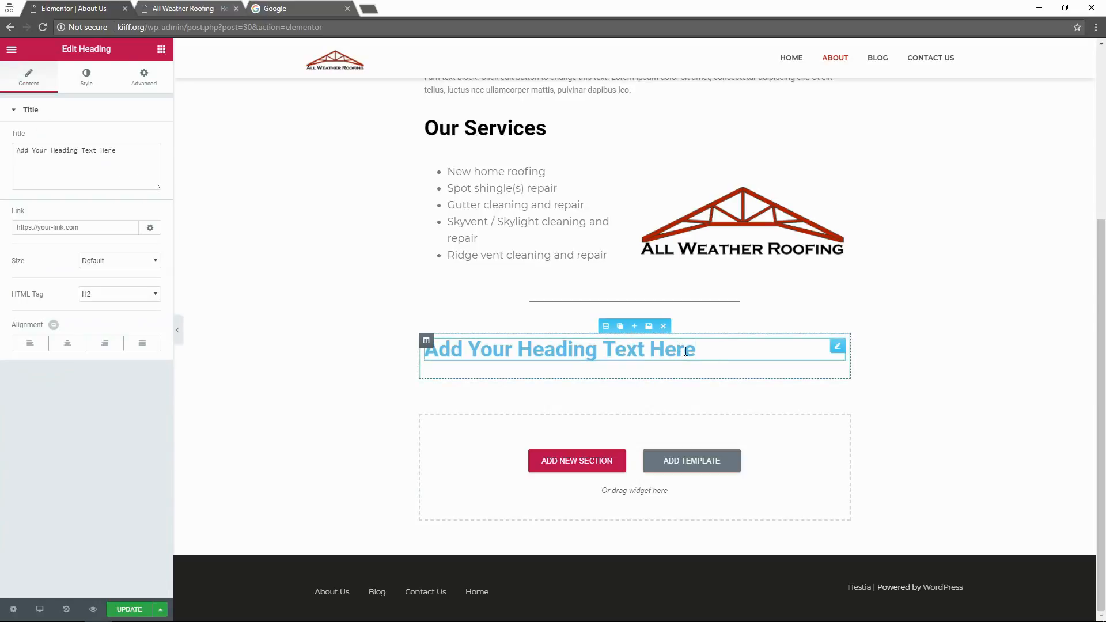
left_click_drag(708, 360, 423, 346)
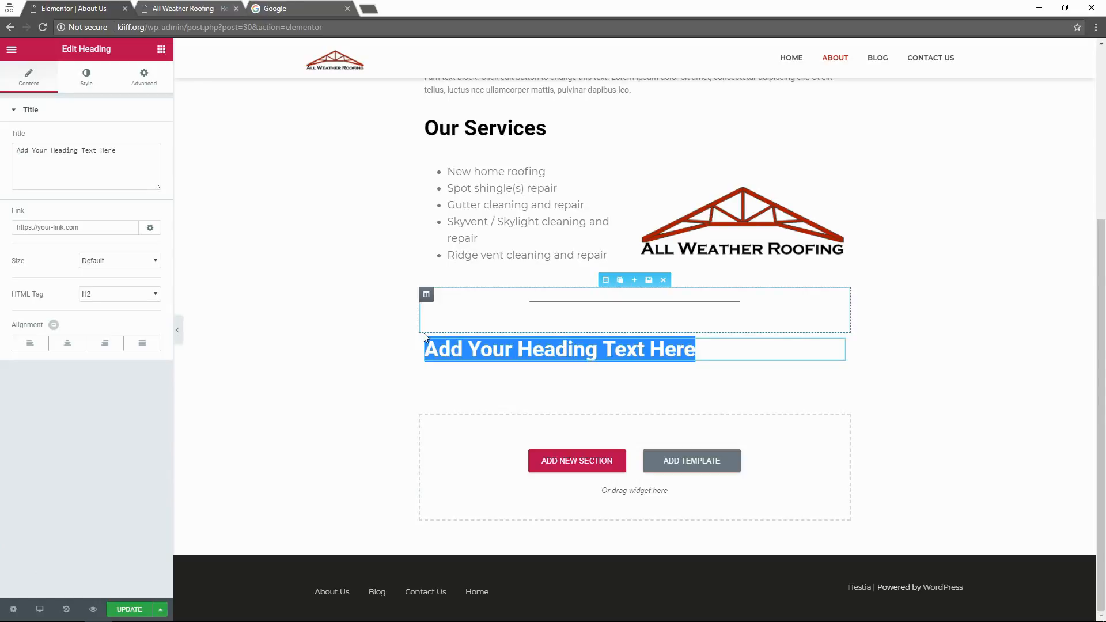
Replace the placeholder heading text with 'Free Estimates!'.
left_click(525, 346)
left_click_drag(698, 348, 432, 383)
type("Free")
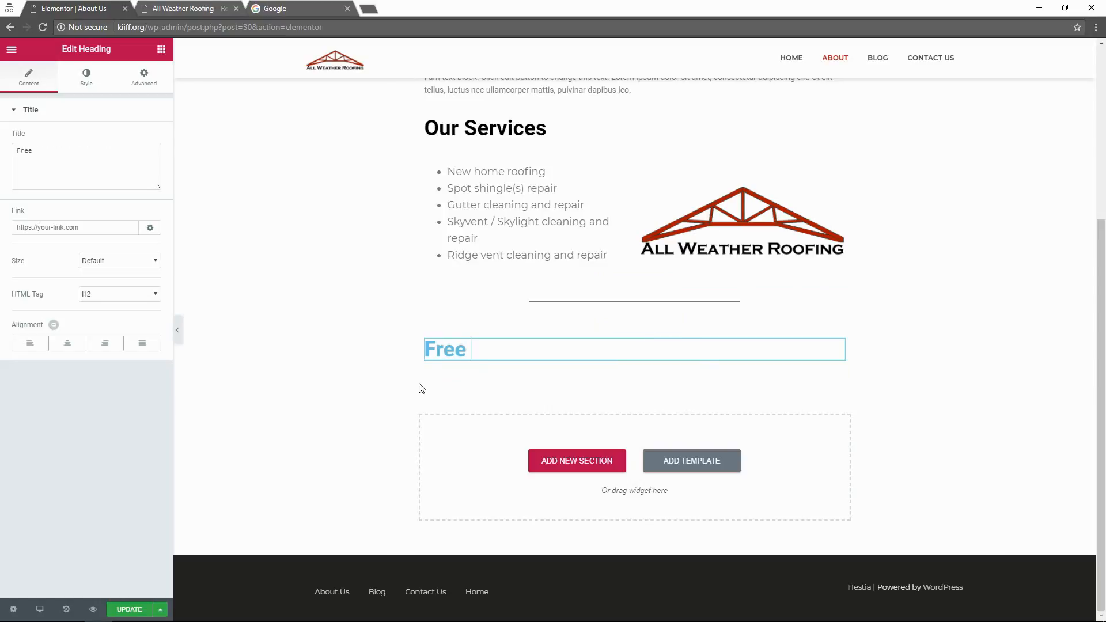
type(" Estimates")
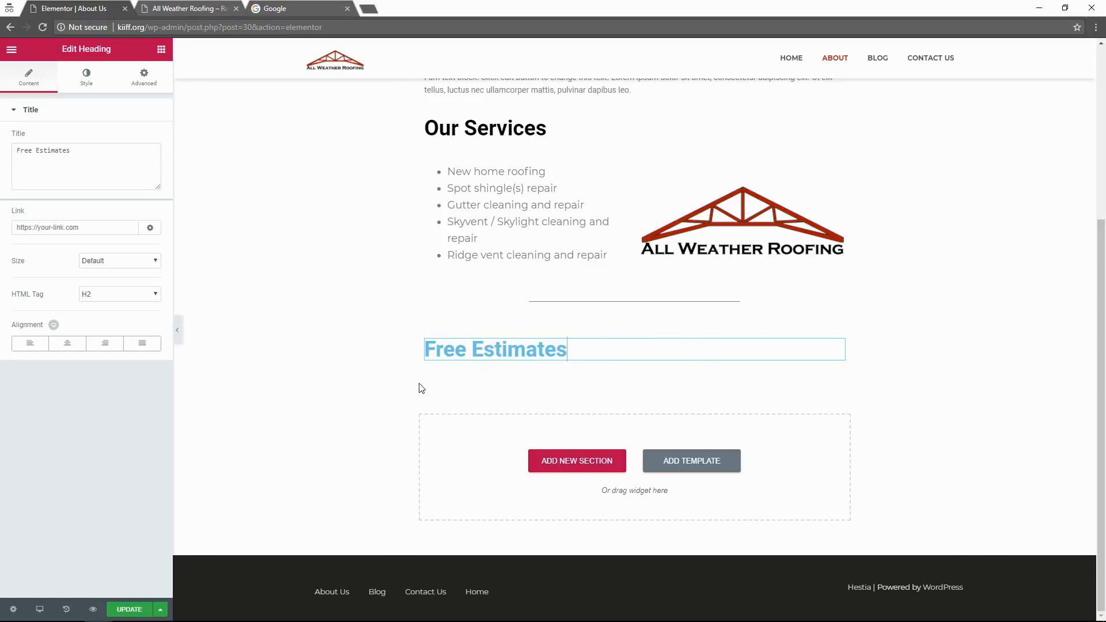
type("!")
Set the heading's text colour to the black preset swatch, then look over its Advanced settings.
left_click(80, 84)
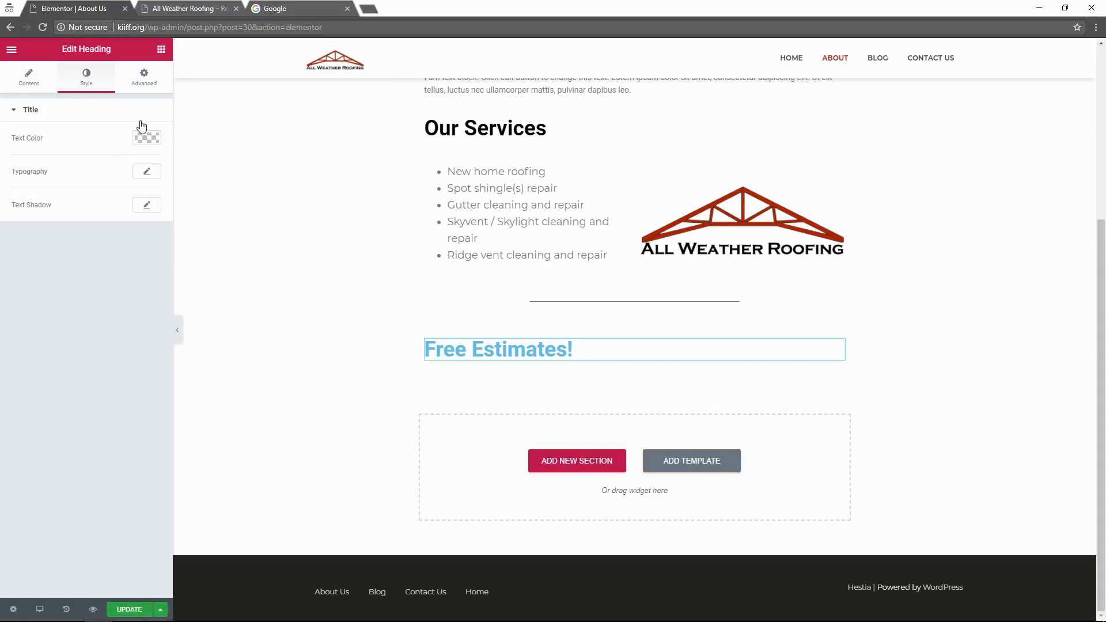
left_click(140, 139)
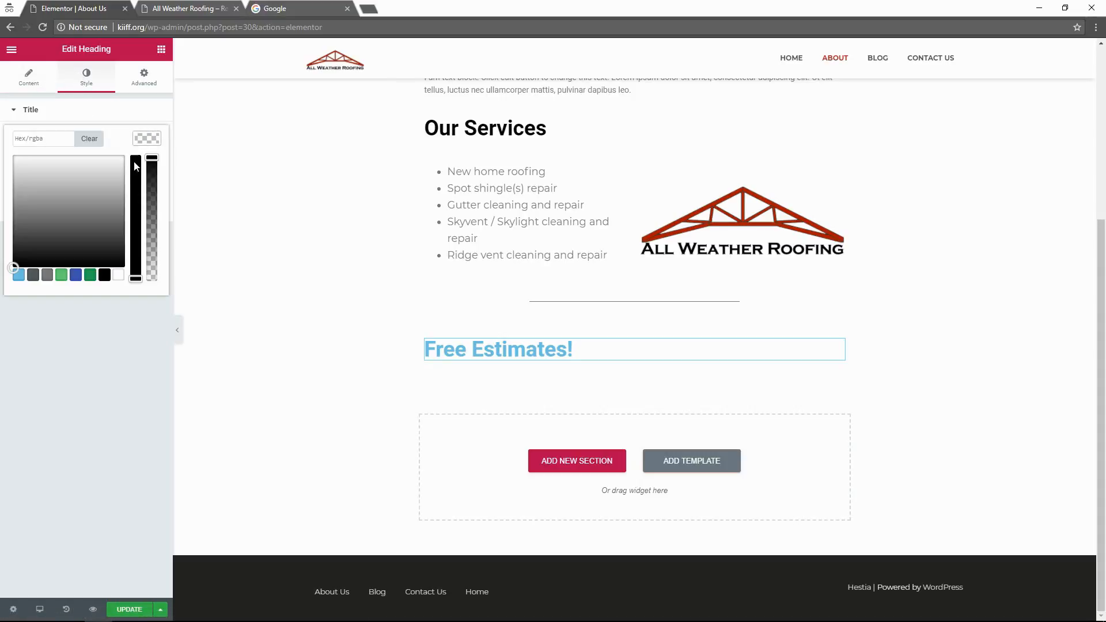
left_click(103, 279)
left_click(74, 391)
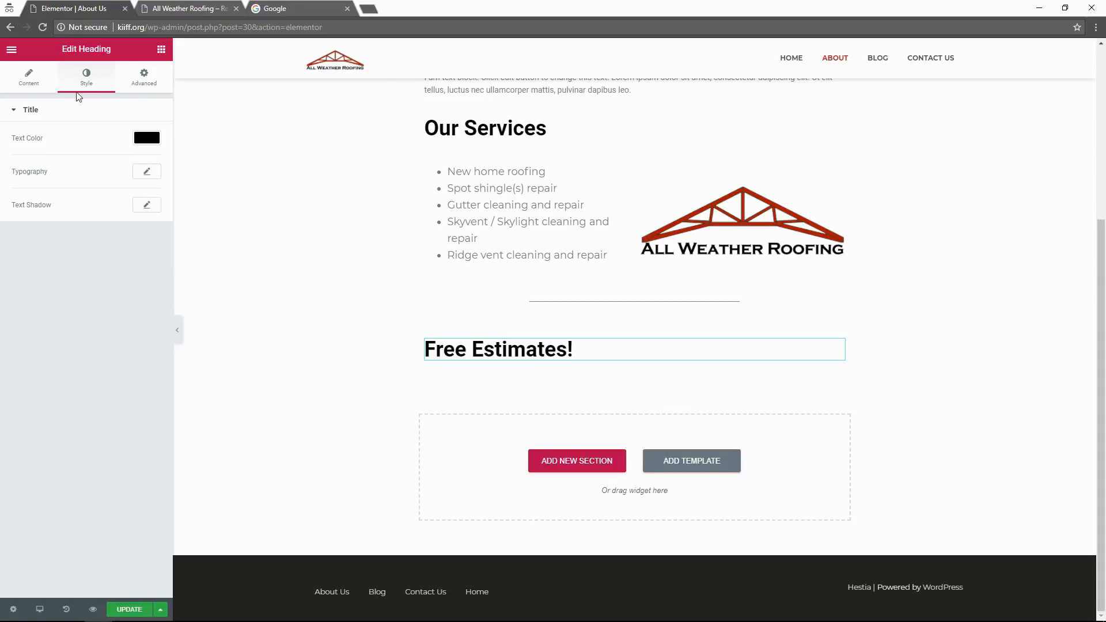
left_click(133, 82)
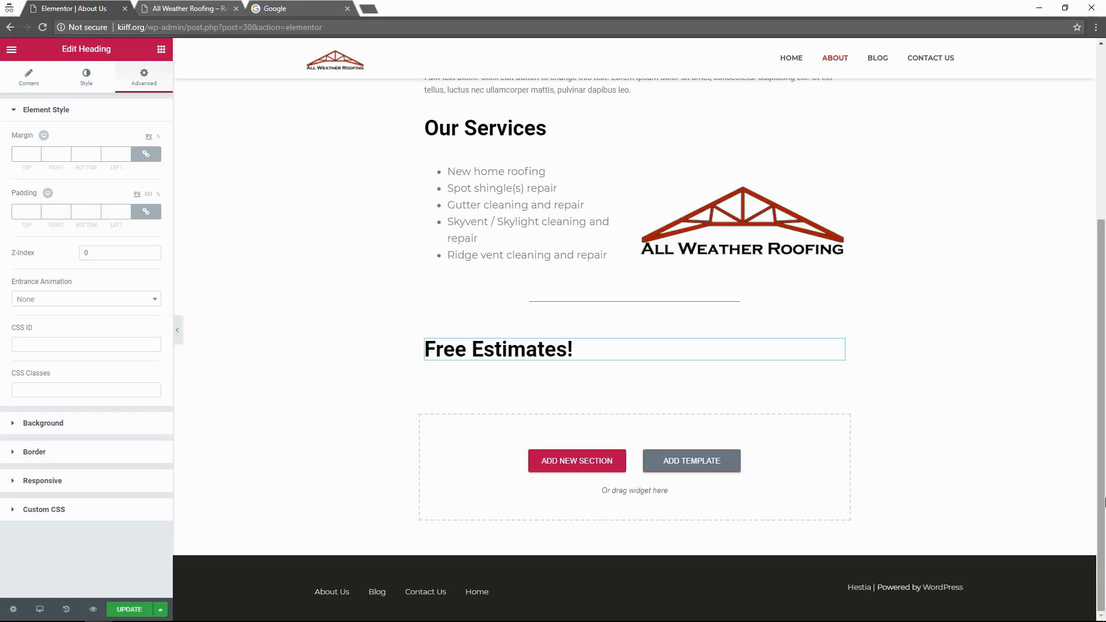
left_click_drag(1105, 477, 1102, 371)
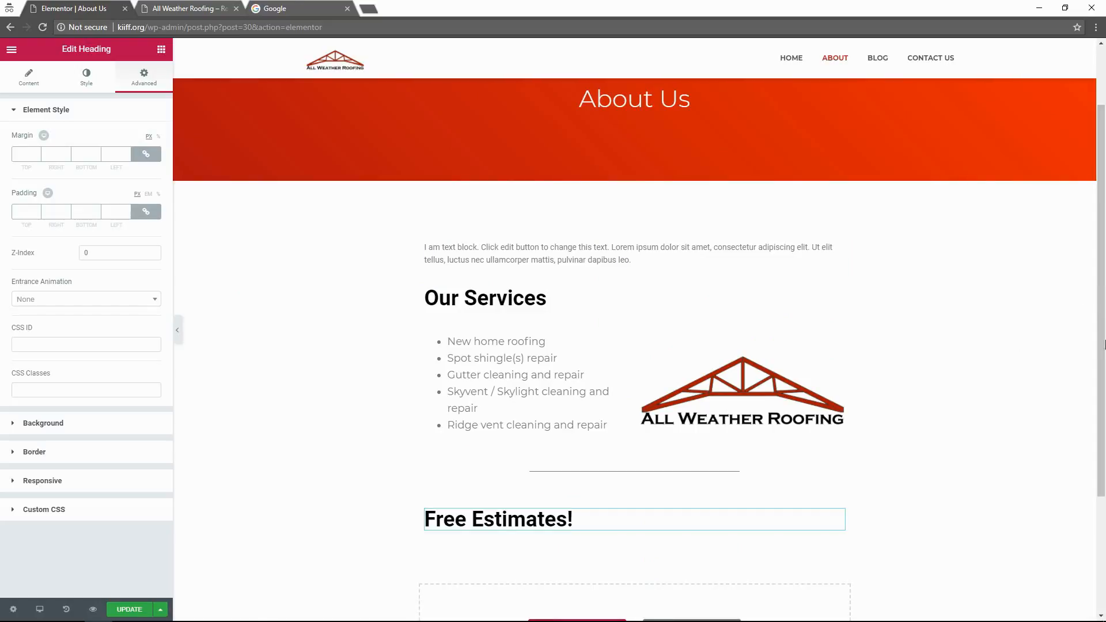
left_click_drag(1104, 373, 1104, 497)
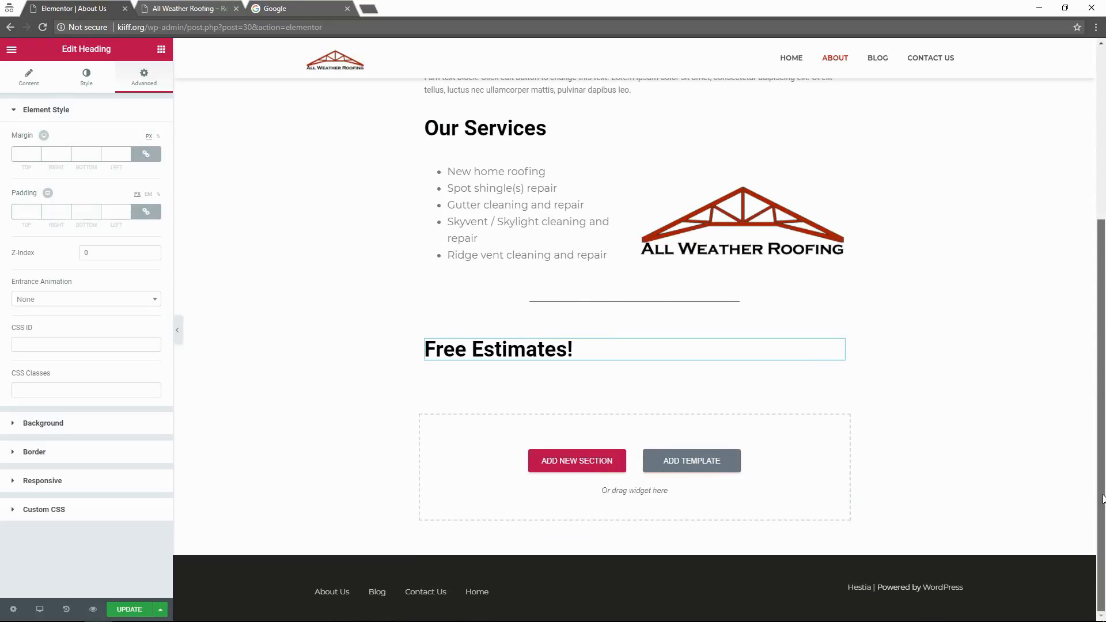
scroll(892, 212, "up", 3)
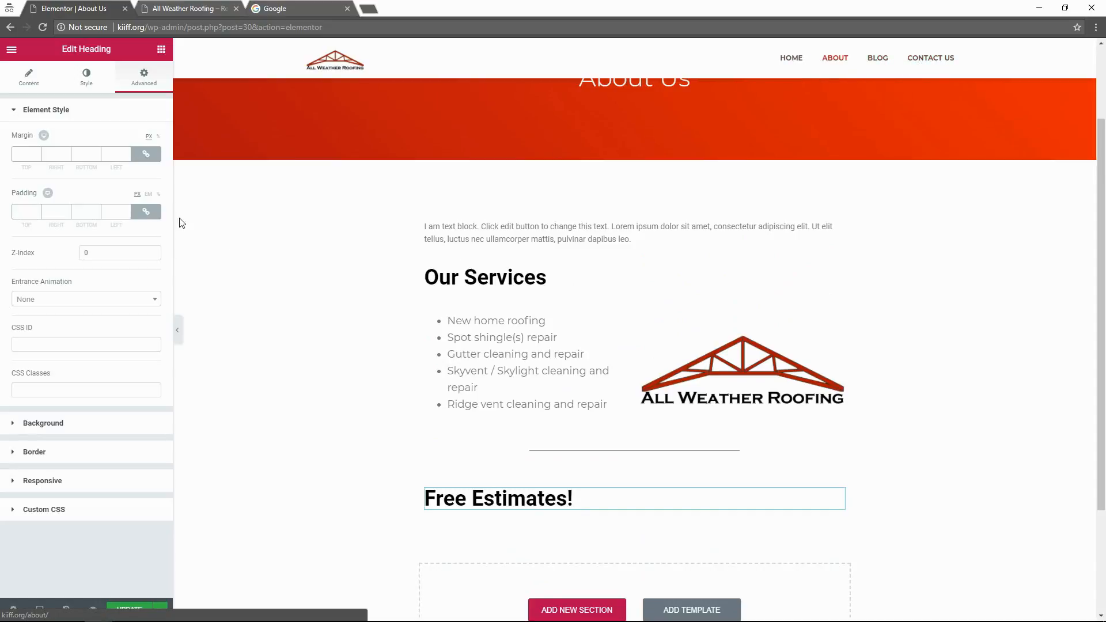
Update the About Us page, view the live Contact Us page, then return to Elementor.
left_click(128, 610)
left_click(211, 5)
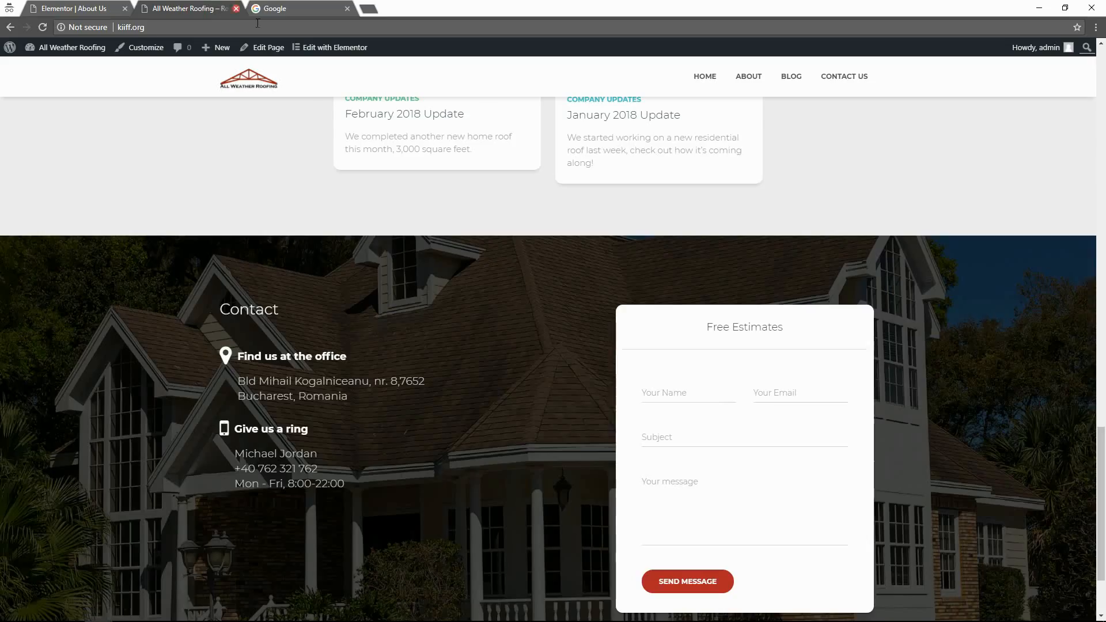
left_click(848, 76)
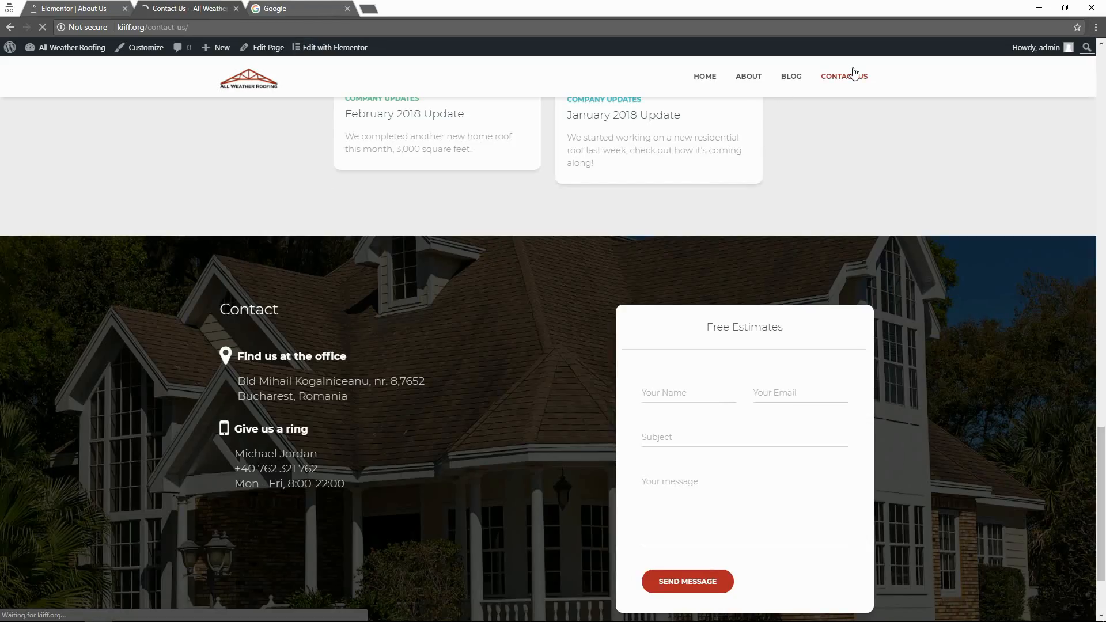
scroll(458, 461, "down", 5)
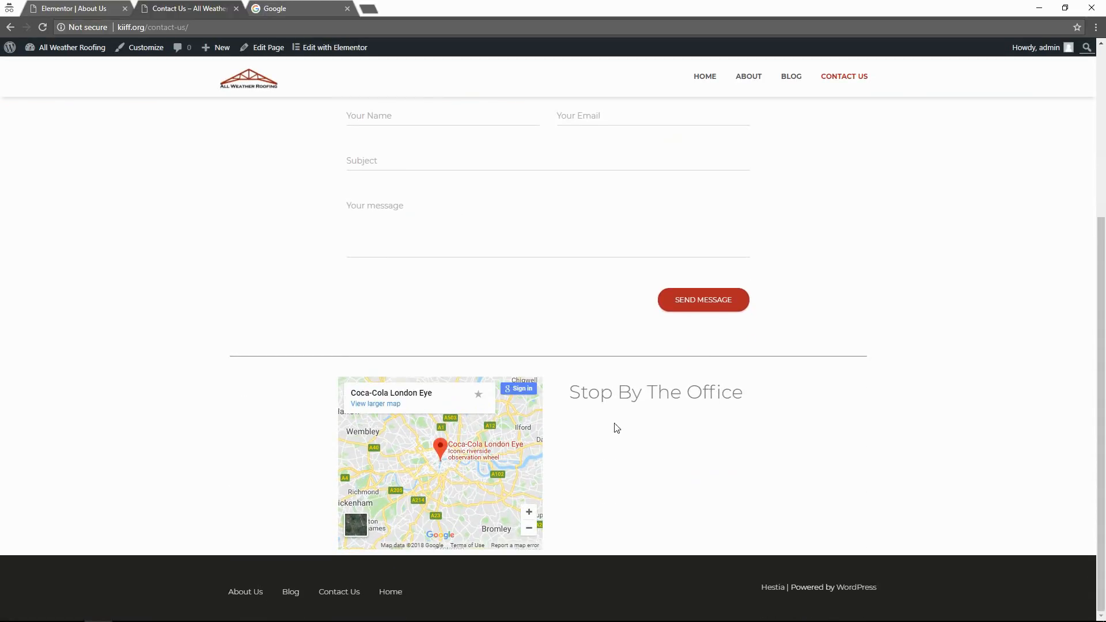
left_click(118, 7)
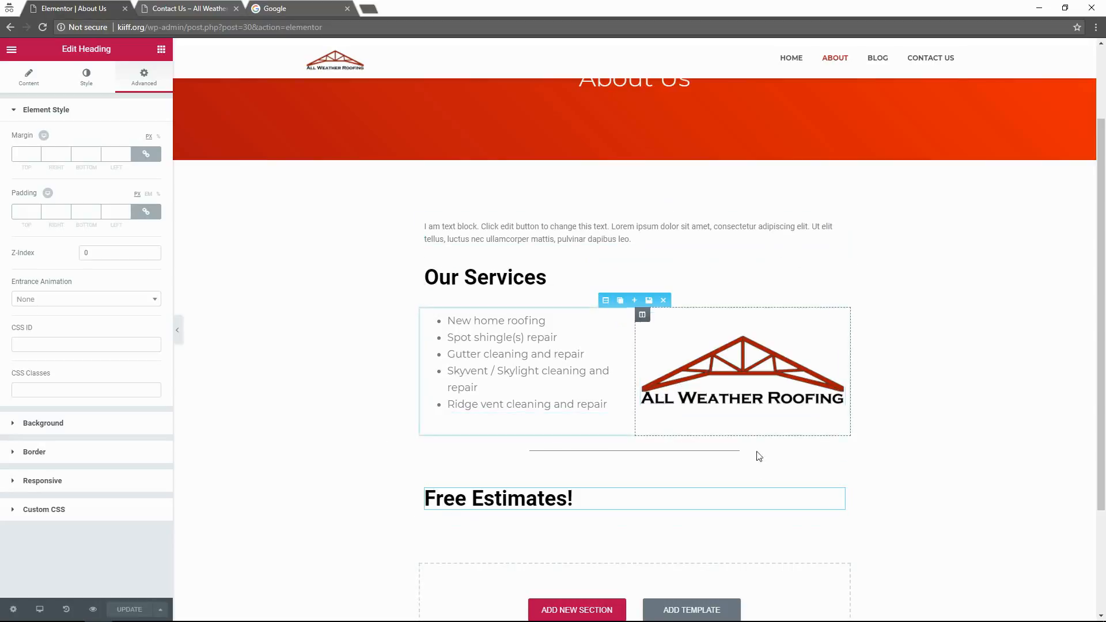
left_click_drag(1102, 217, 1104, 342)
scroll(603, 542, "up", 3)
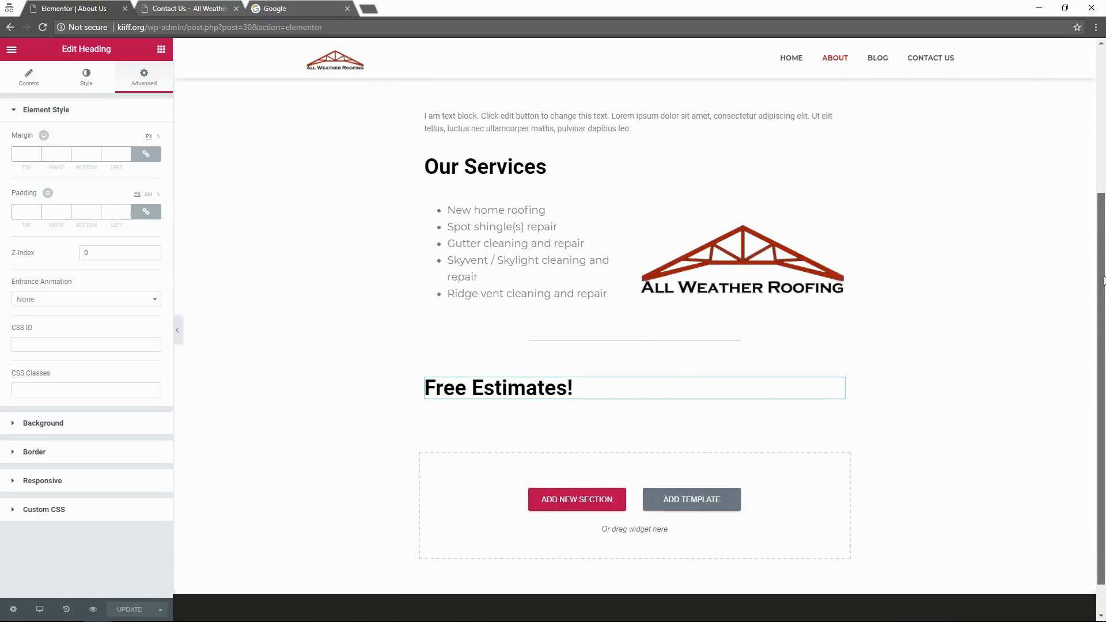
scroll(401, 449, "down", 3)
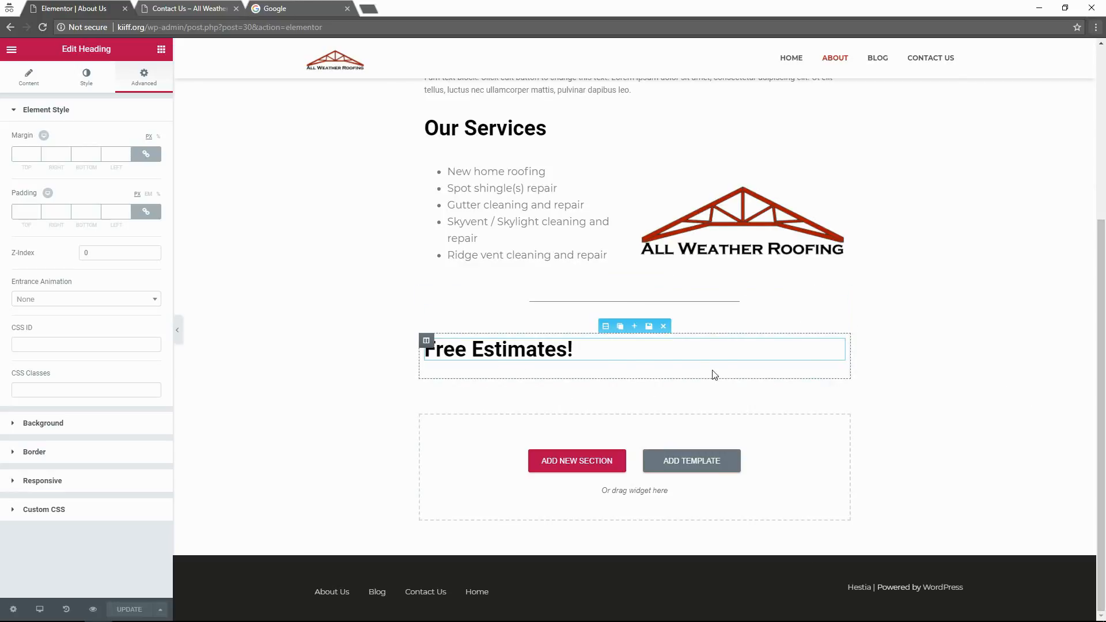
scroll(354, 347, "up", 2)
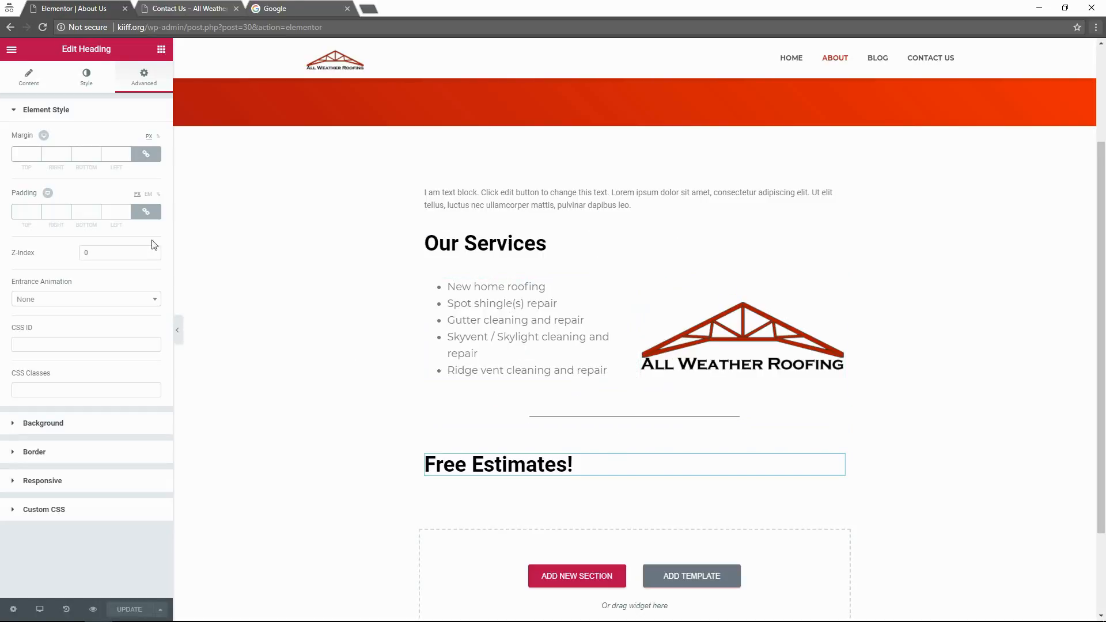
left_click(29, 86)
scroll(654, 193, "up", 3)
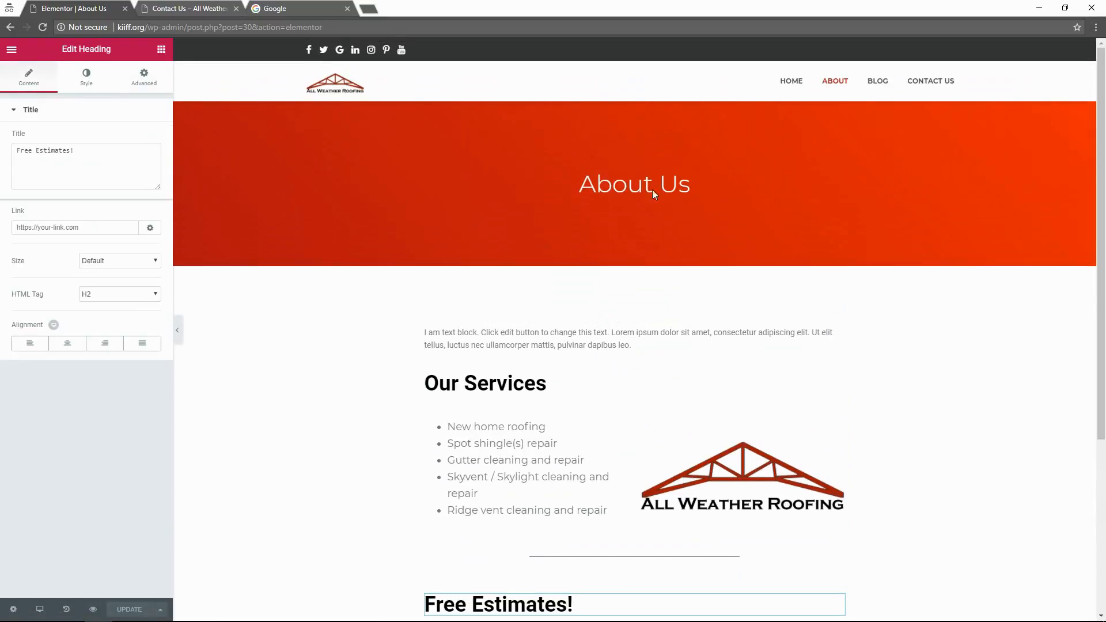
scroll(814, 291, "down", 3)
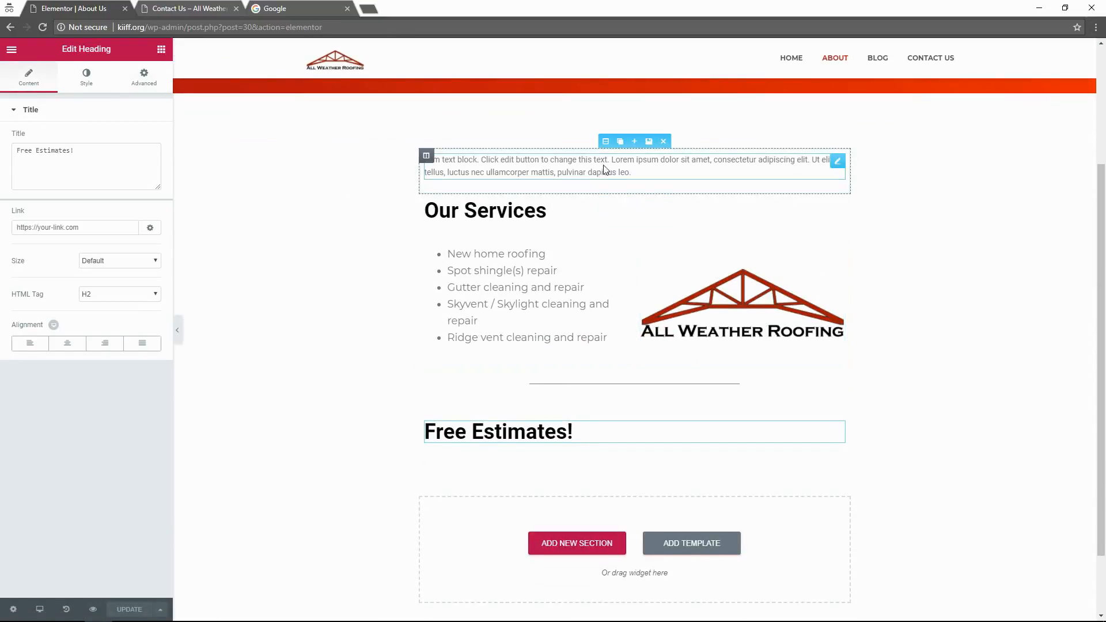
Select the intro Text Editor's whole placeholder paragraph so it can be replaced.
left_click(652, 175)
left_click_drag(652, 175, 398, 166)
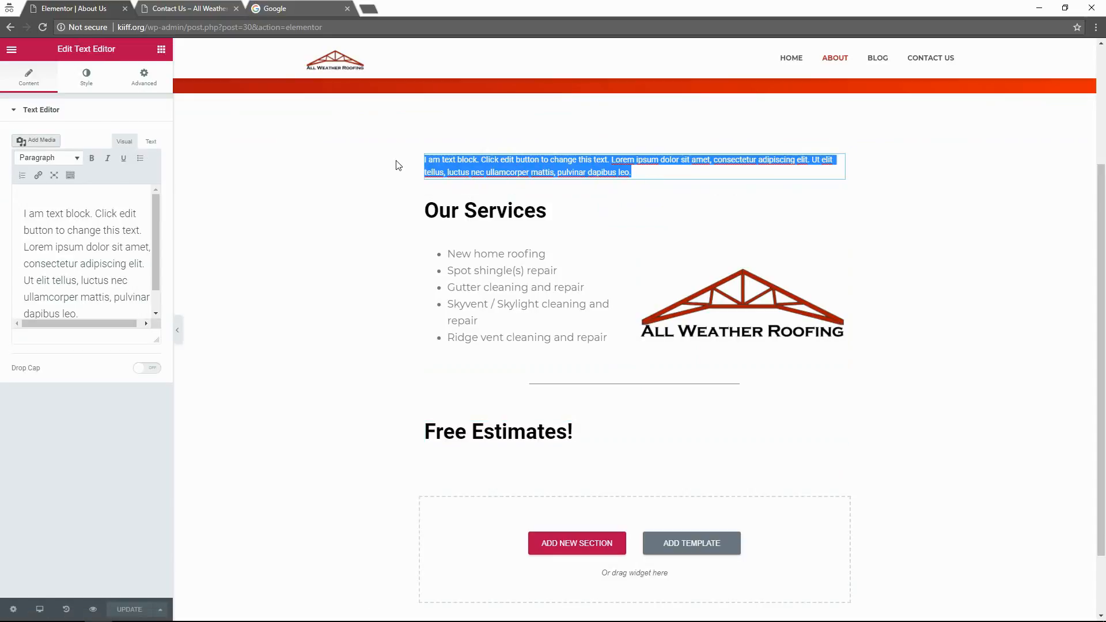
left_click(397, 165)
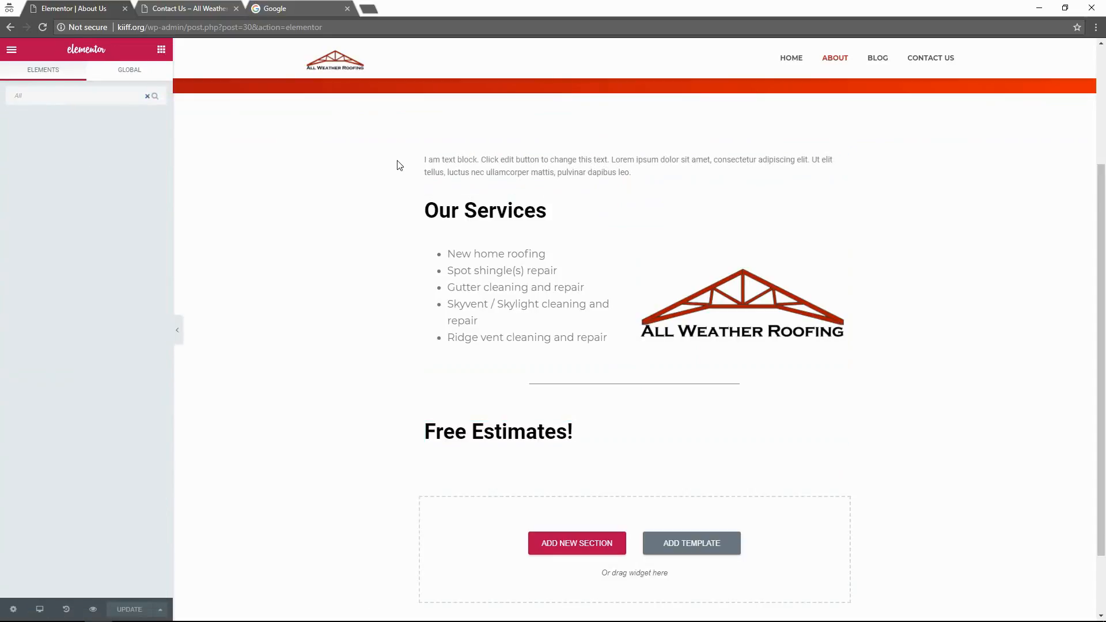
left_click(492, 161)
left_click_drag(642, 173, 402, 144)
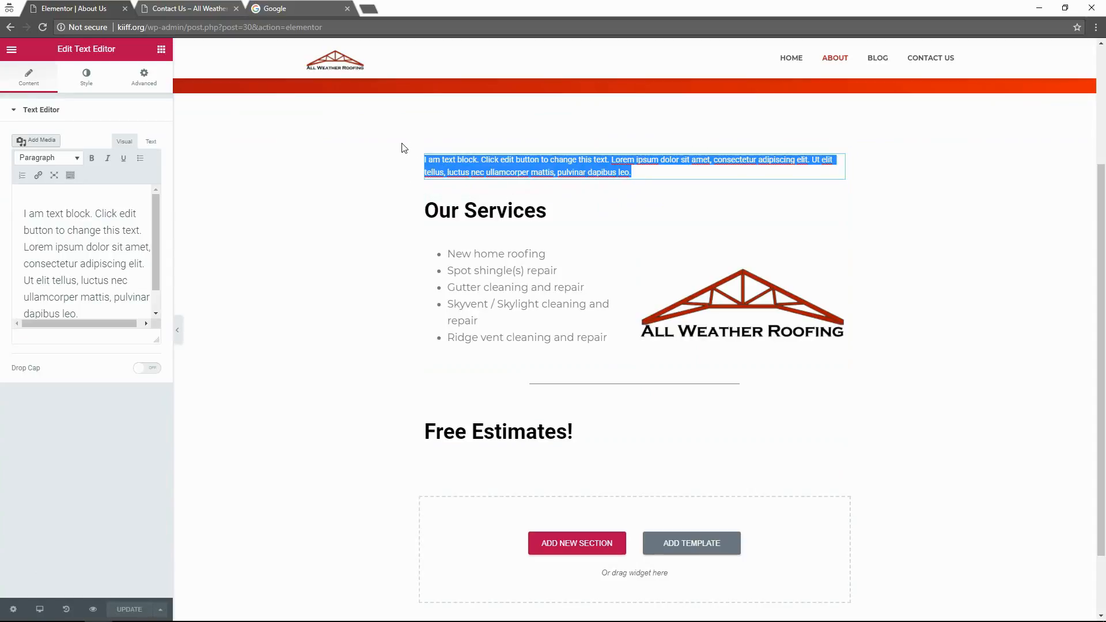
left_click(405, 148)
type("All")
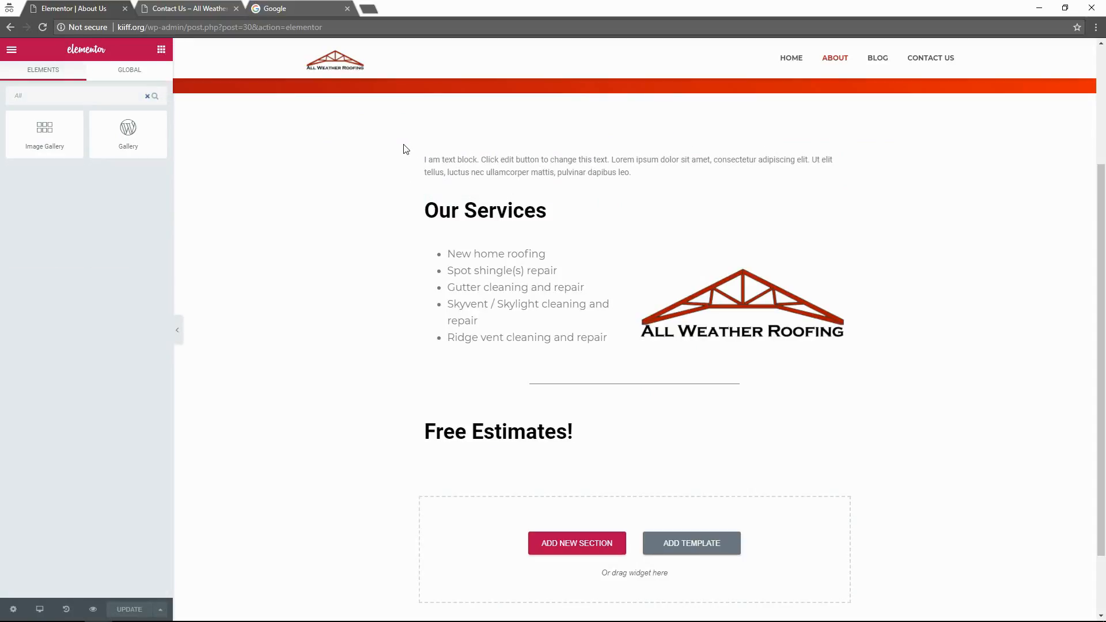
double_click(490, 173)
left_click(88, 265)
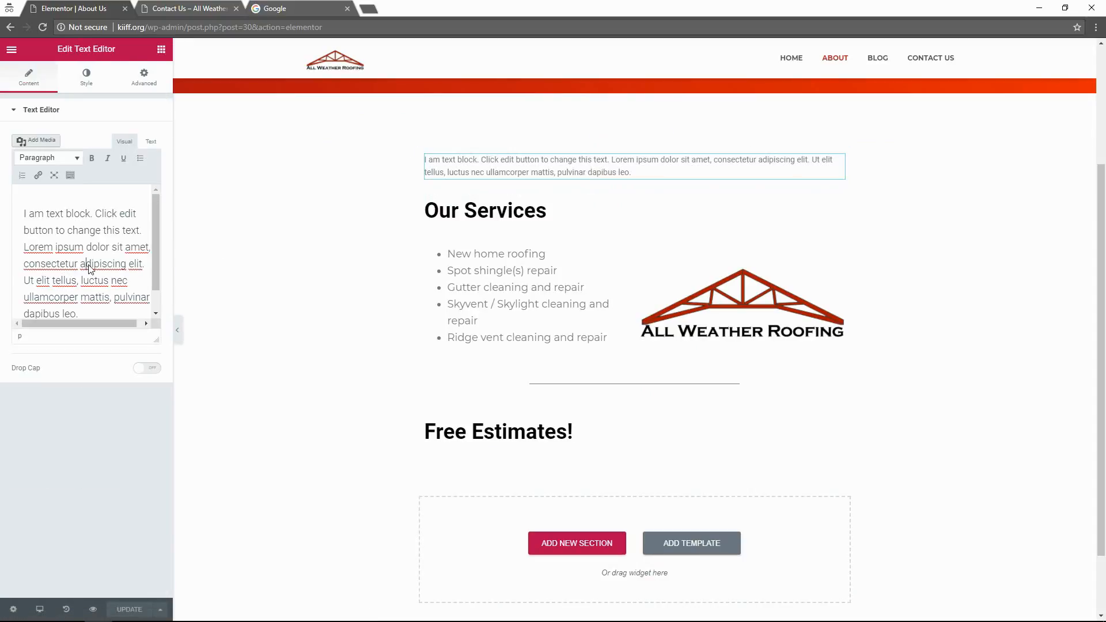
key("ctrl+a")
Write the 2005 founding sentence and the strong reputation throughout central Florida sentence.
type("All Wea")
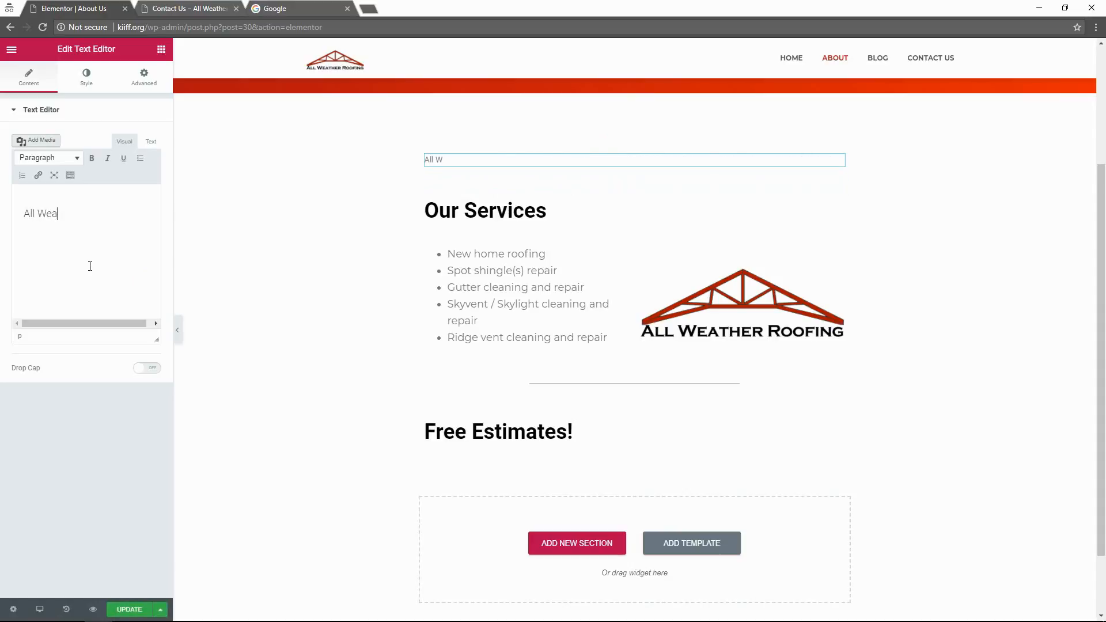
type("ther Roofing was founded i")
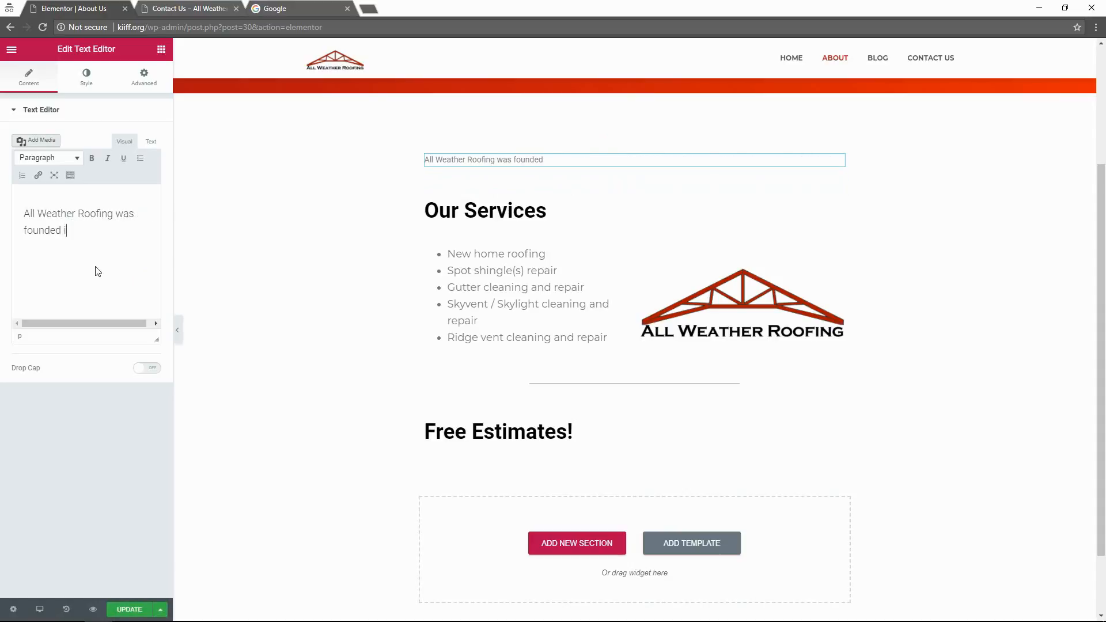
type("n 2005 by John Smith. ")
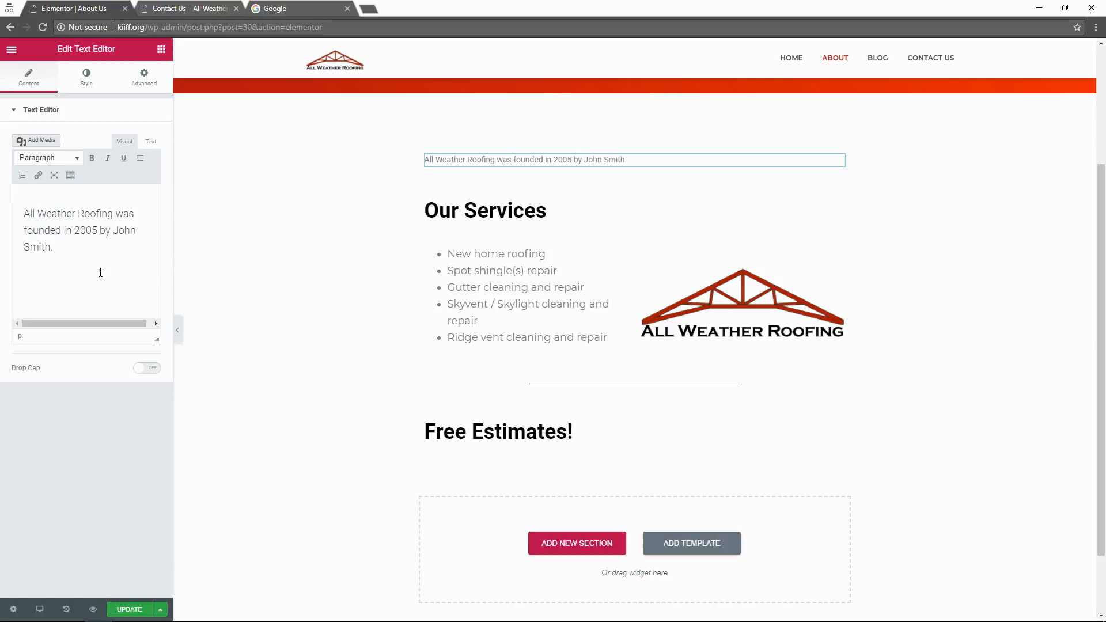
type("A")
key("BackSpace")
type("Our")
type("quality of work an")
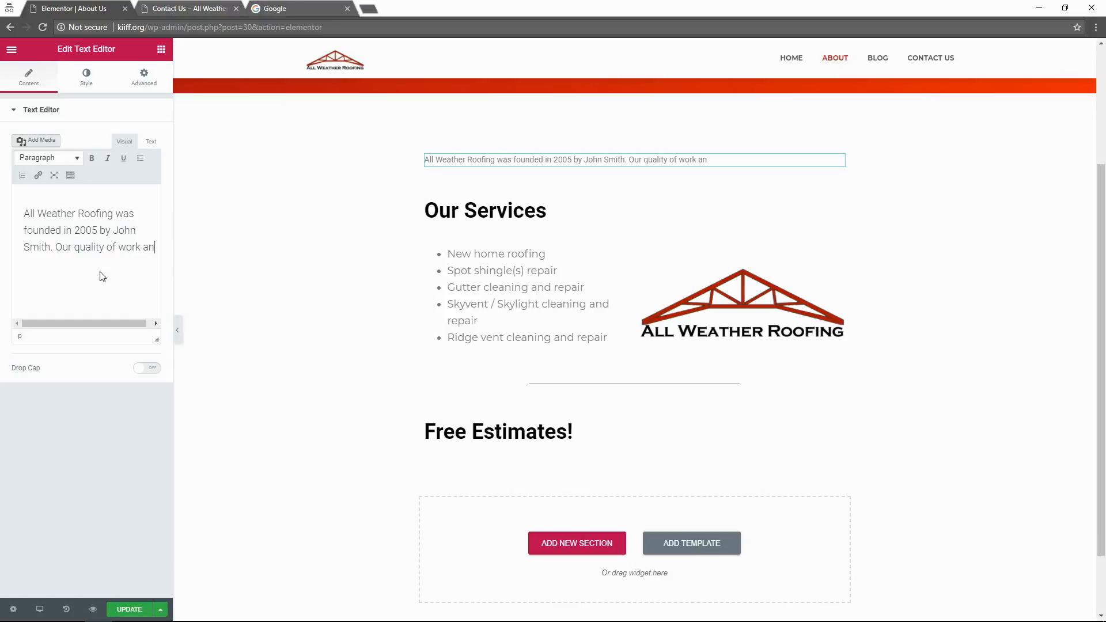
type("d commitment to cus")
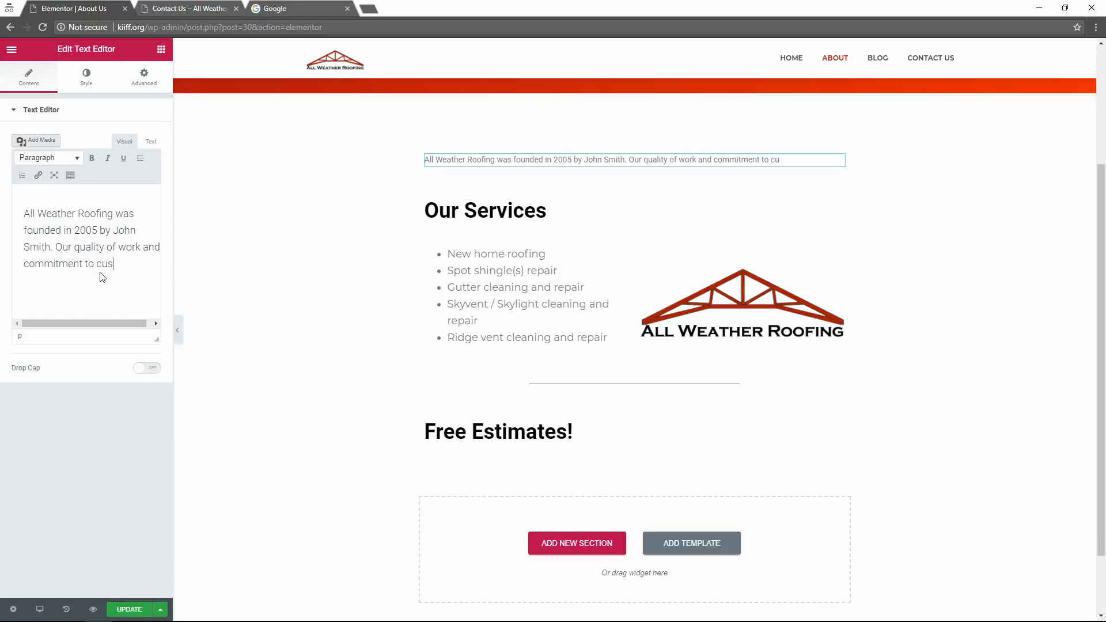
type("tomer satisca")
key("BackSpace")
key("BackSpace")
type("faction has")
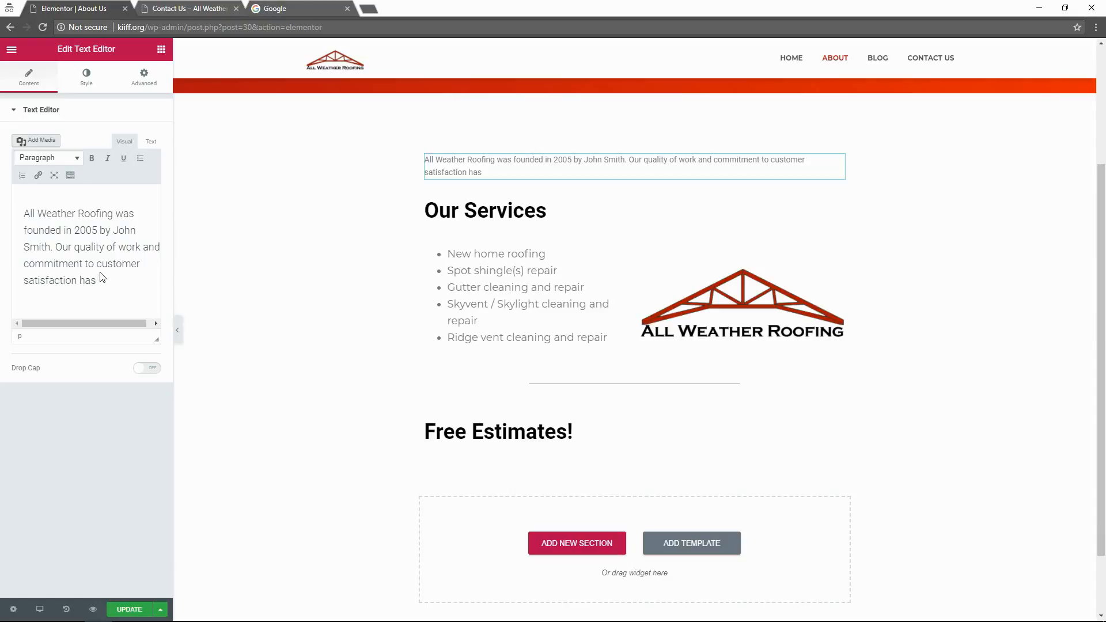
type(" earned a strong r")
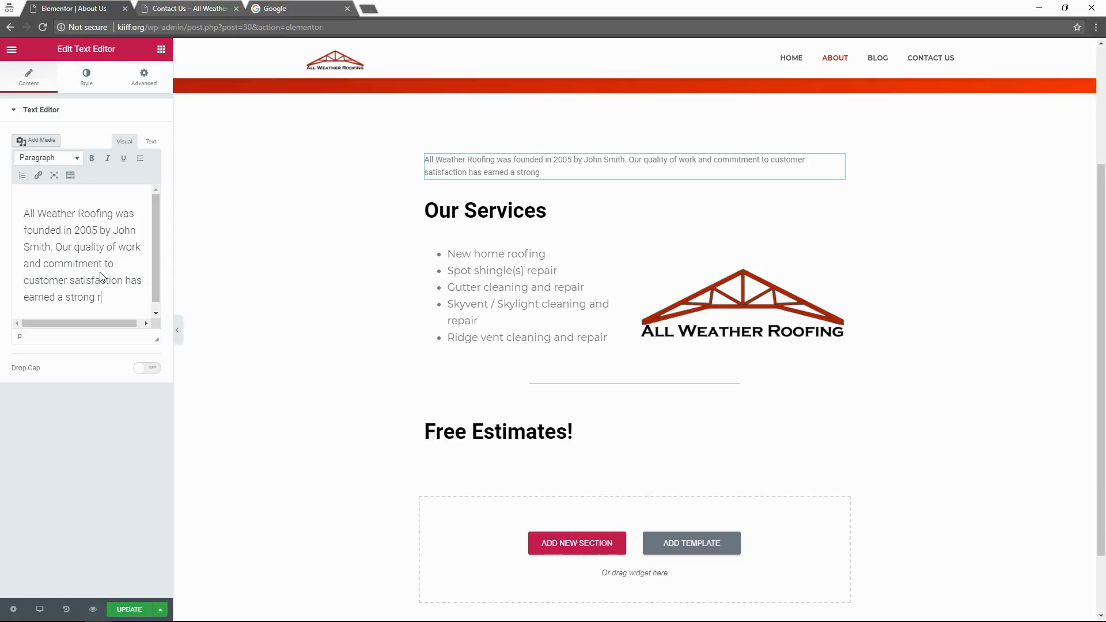
type("eputation in")
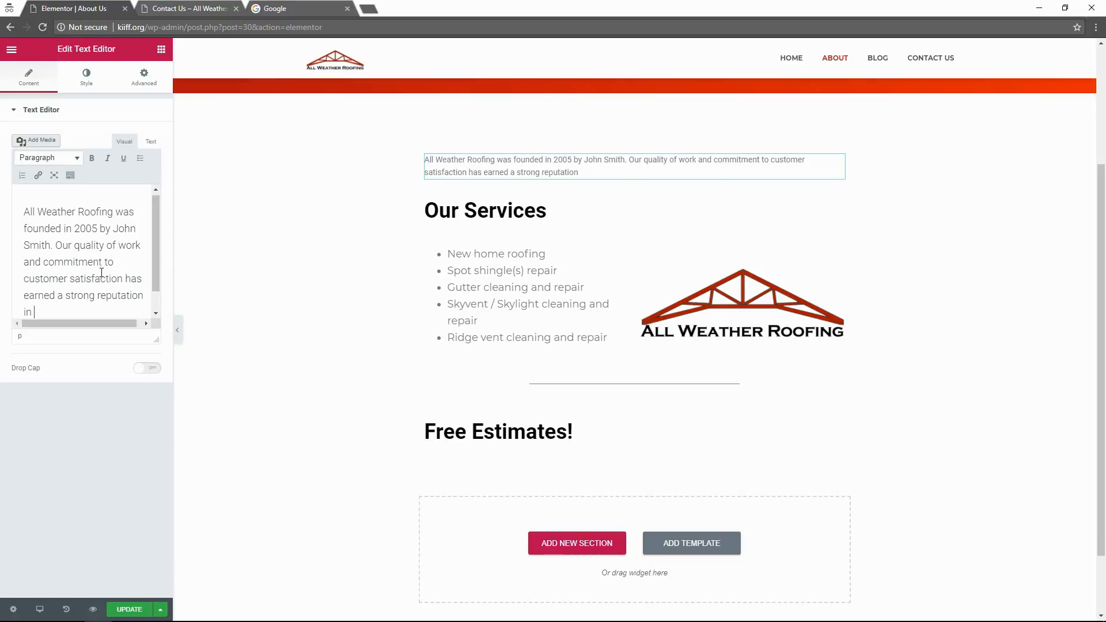
key("BackSpace")
key("BackSpace")
type("throughout central")
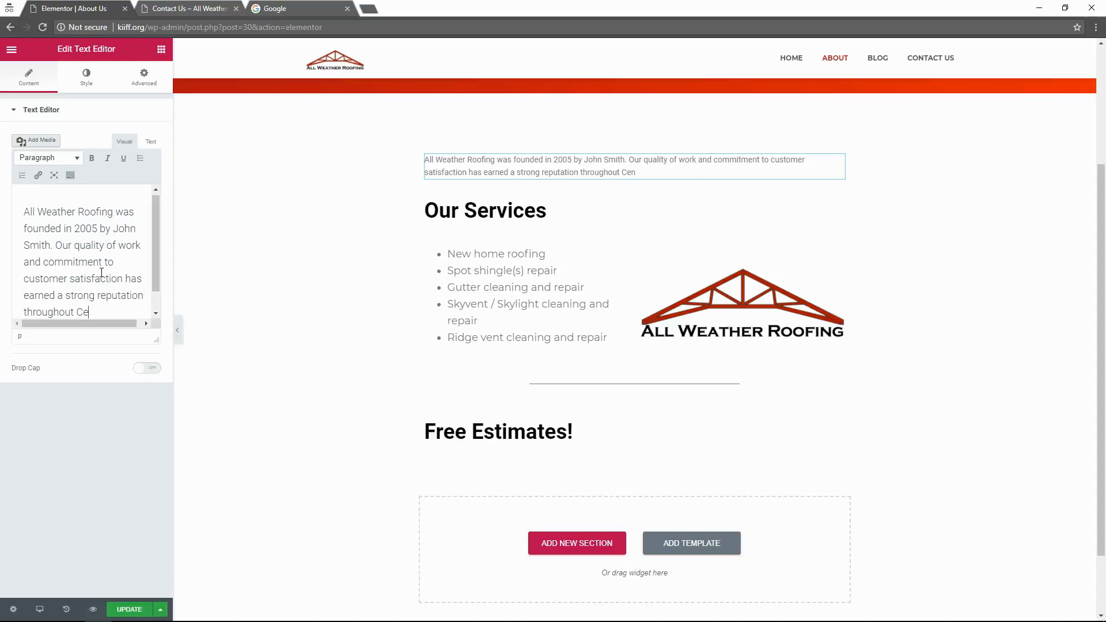
type(" Florida.")
Add the new residential and commercial buildings specialist sentence and begin the new-division sentence.
type("We are the ")
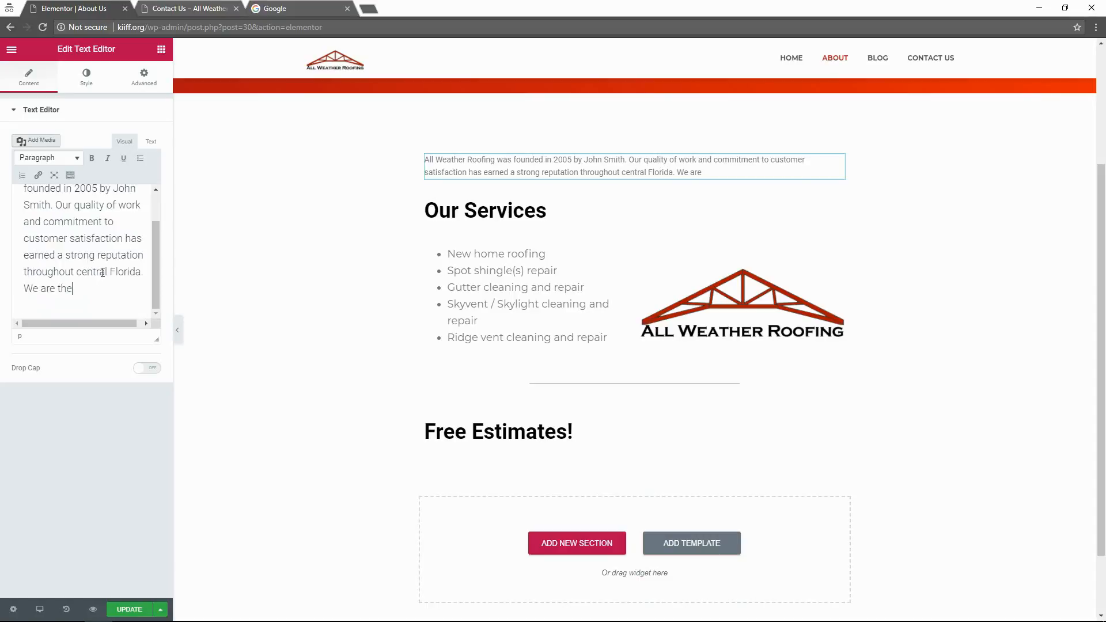
type("number one solution to")
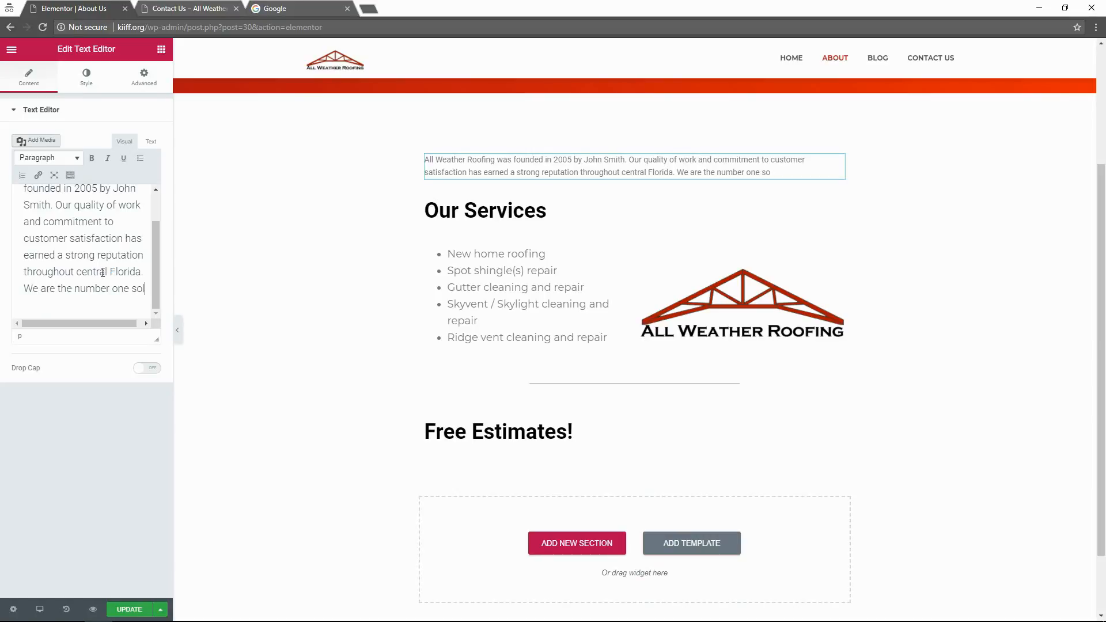
key("BackSpace")
key("BackSpace")
key("BackSpace")
key("BackSpace")
key("BackSpace")
key("BackSpace")
key("BackSpace")
key("BackSpace")
key("BackSpace")
key("BackSpace")
type("pecialist in ")
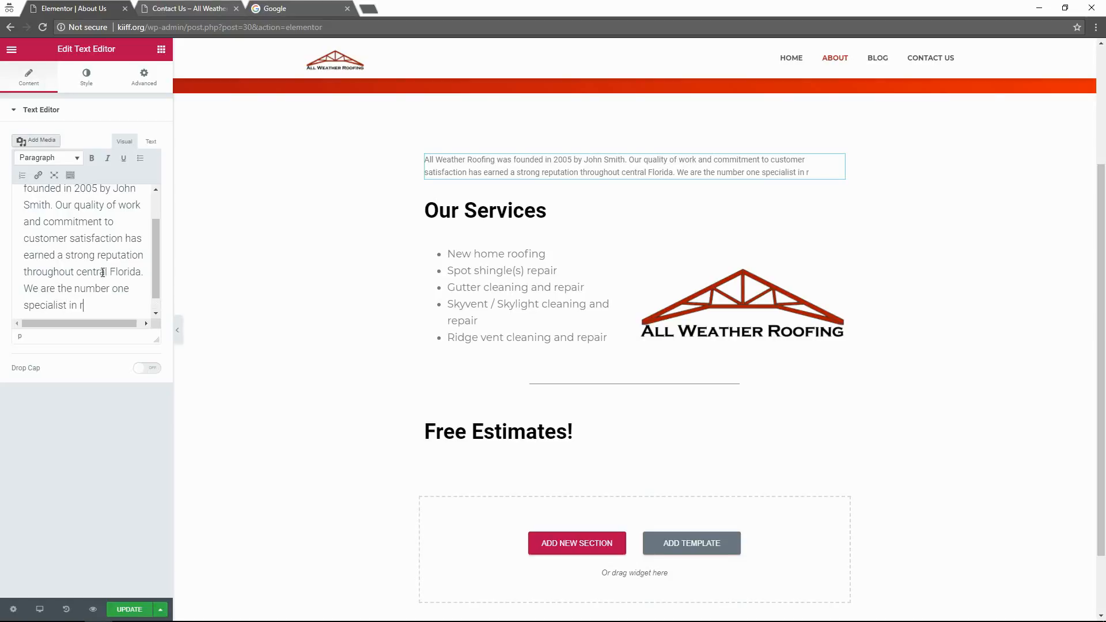
type("new residenti")
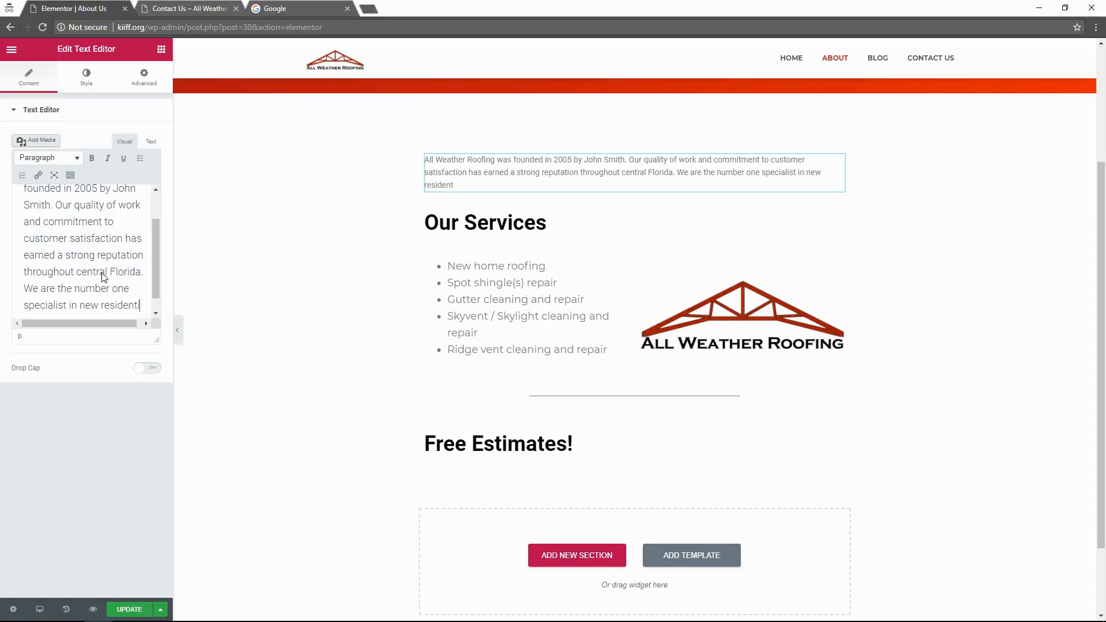
type("al and commercia")
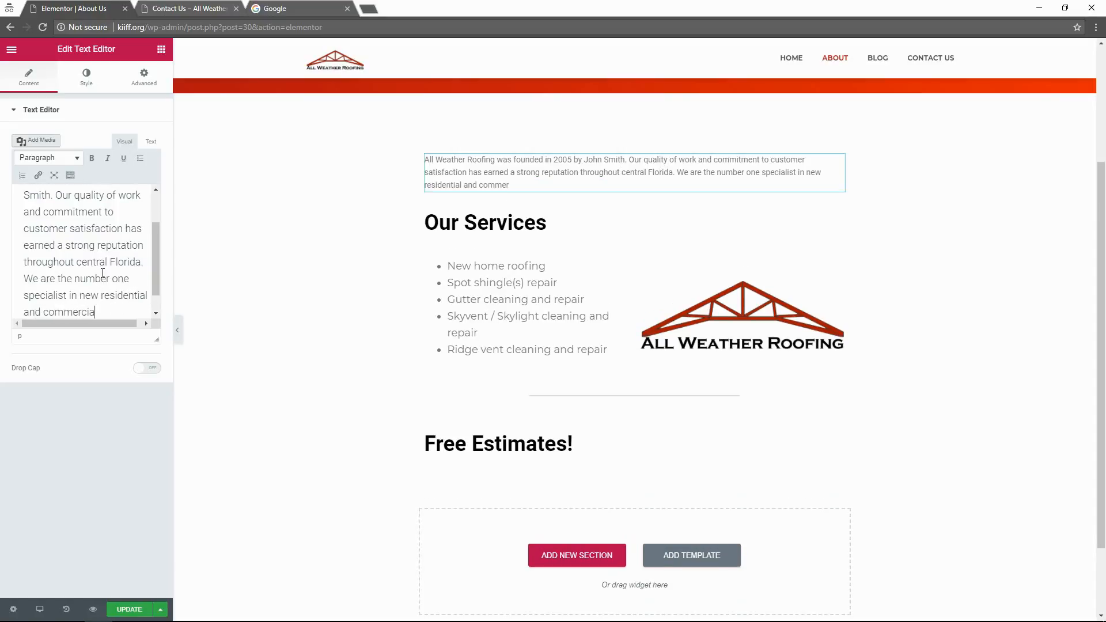
type("l buildings. L")
type("ast yea")
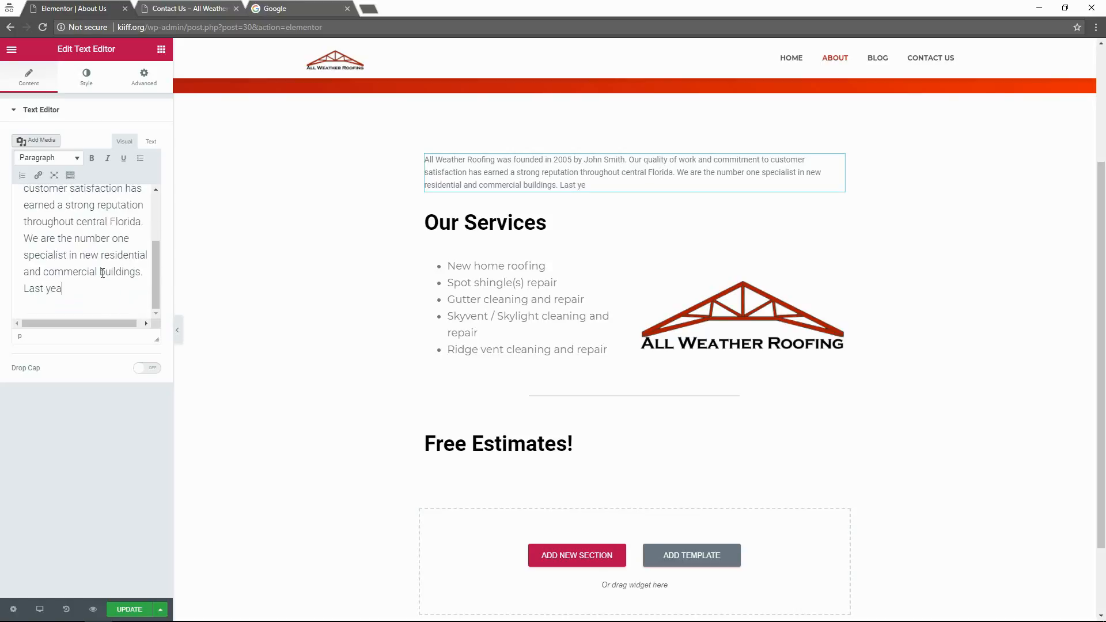
type("r, we also opened a")
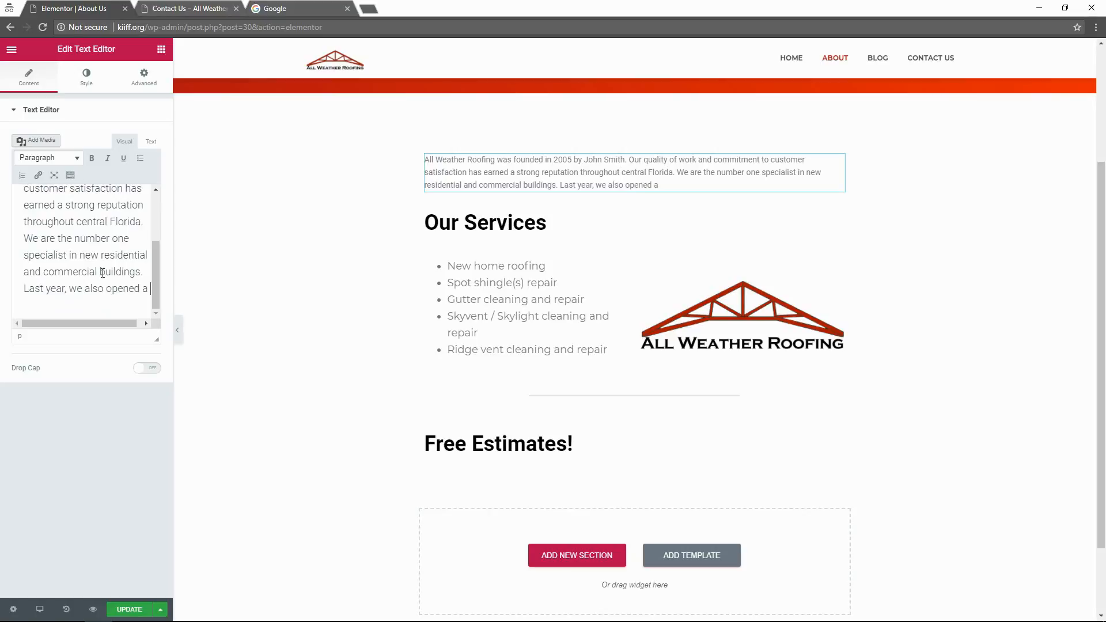
type(" new division de")
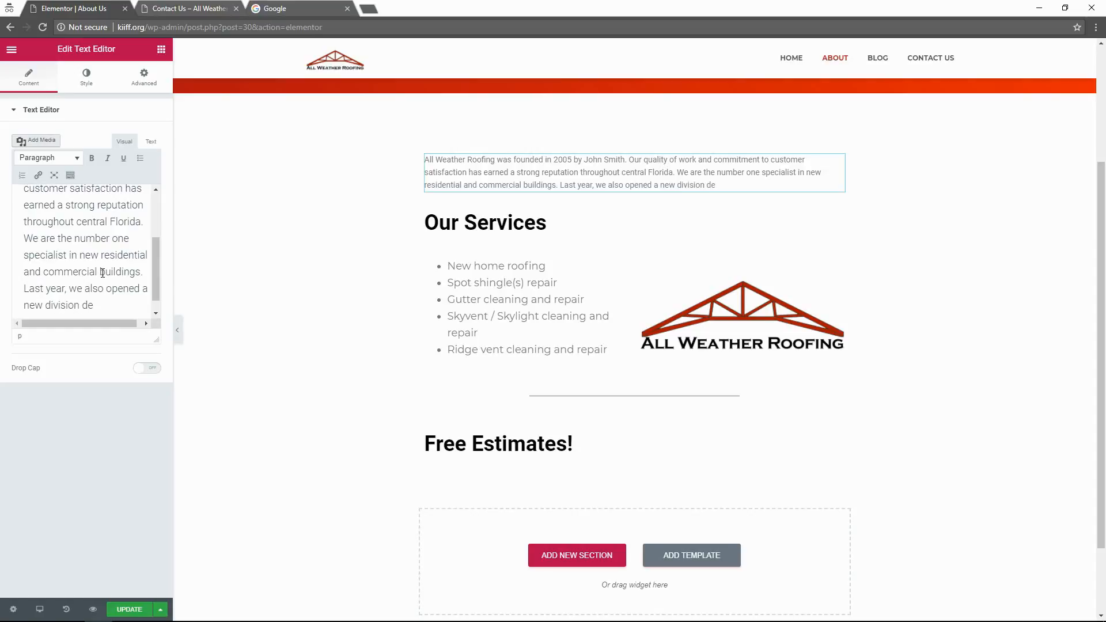
type("dicated sole")
scroll(102, 273, "down", 1)
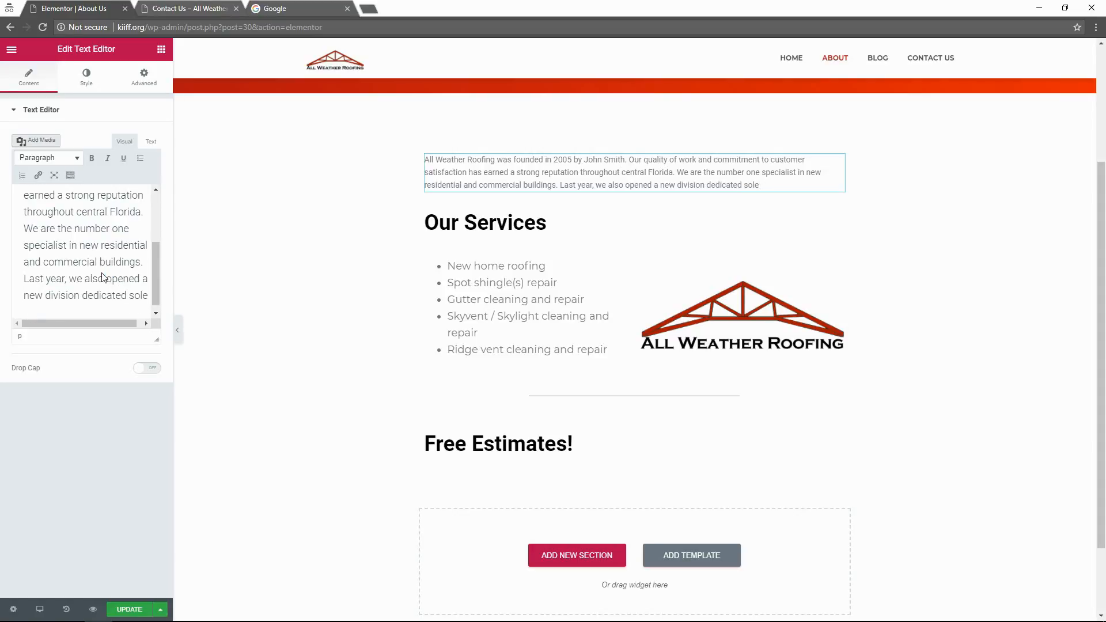
key("BackSpace")
type("ly")
key("BackSpace")
type("e")
key("BackSpace")
key("BackSpace")
type("y")
key("BackSpace")
type("ey")
Correct 'soley' to 'solely' and finish with repair / renovation projects for residential homeowners.
right_click(29, 312)
left_click(95, 332)
left_click(84, 314)
type("to he")
type("projec")
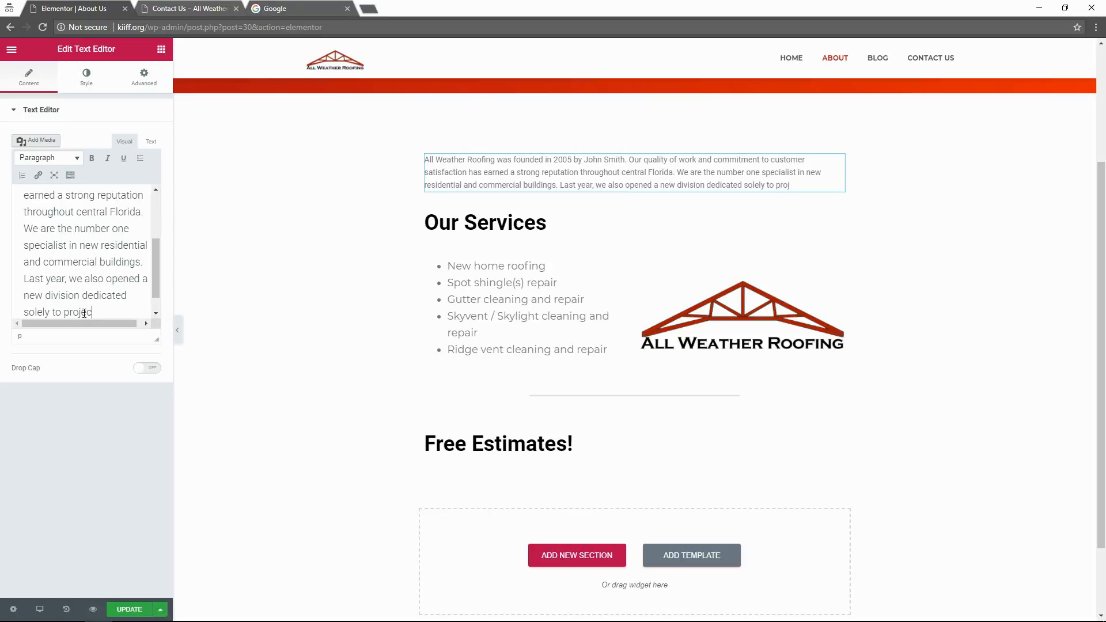
type("ts regarding rep")
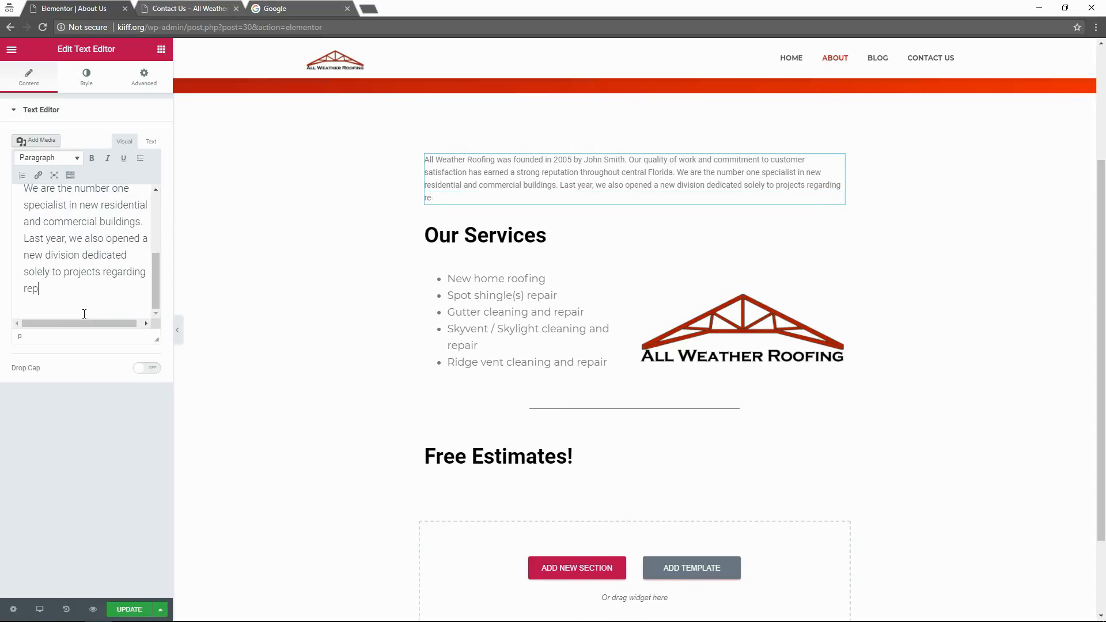
type("air / renovation in")
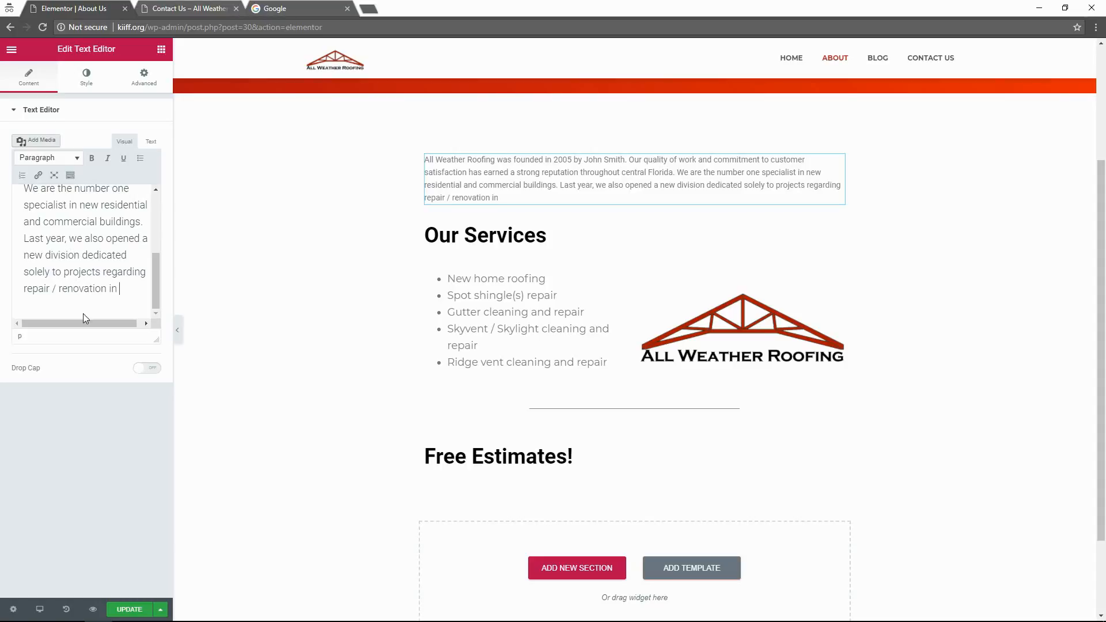
key("BackSpace")
key("BackSpace")
key("BackSpace")
type("for residential homeowners.")
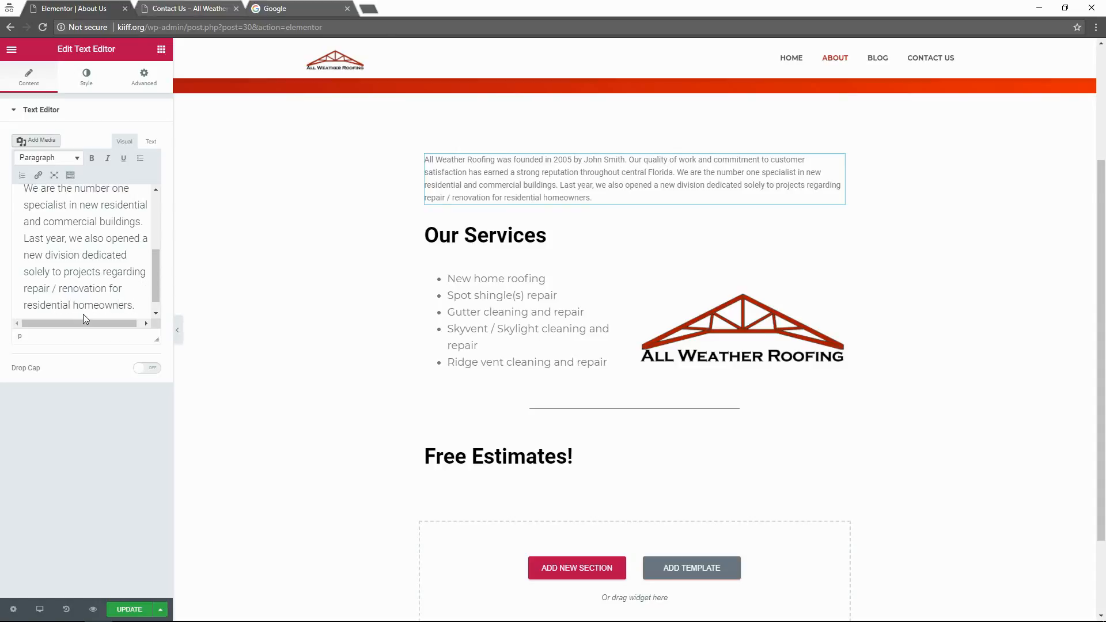
left_click(292, 276)
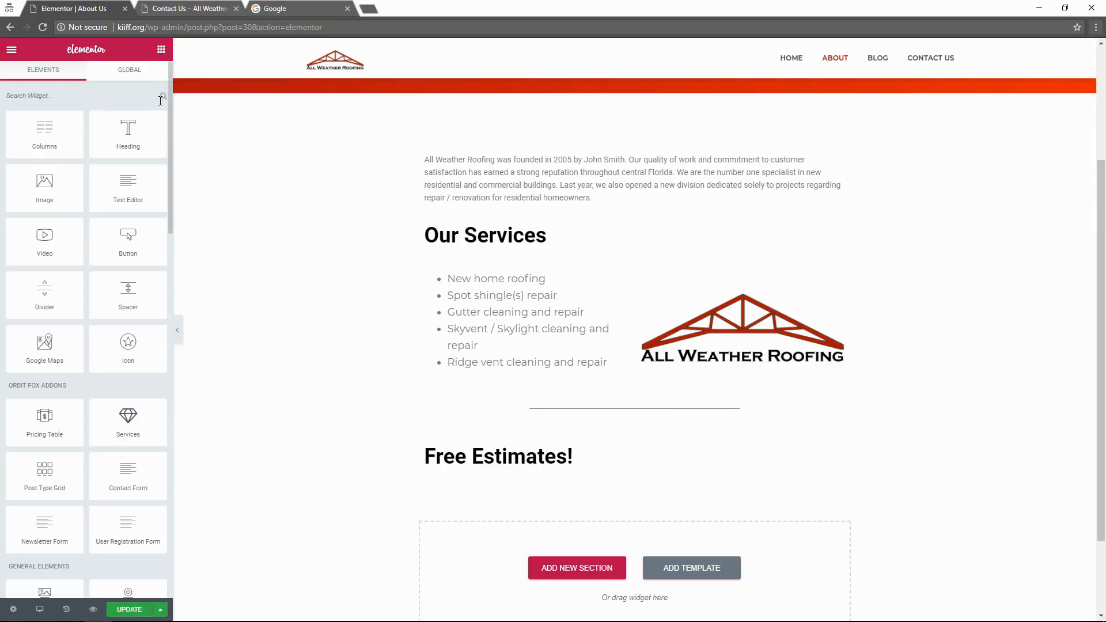
Set the paragraph section's content width to full width and review its style and advanced settings.
left_click(128, 84)
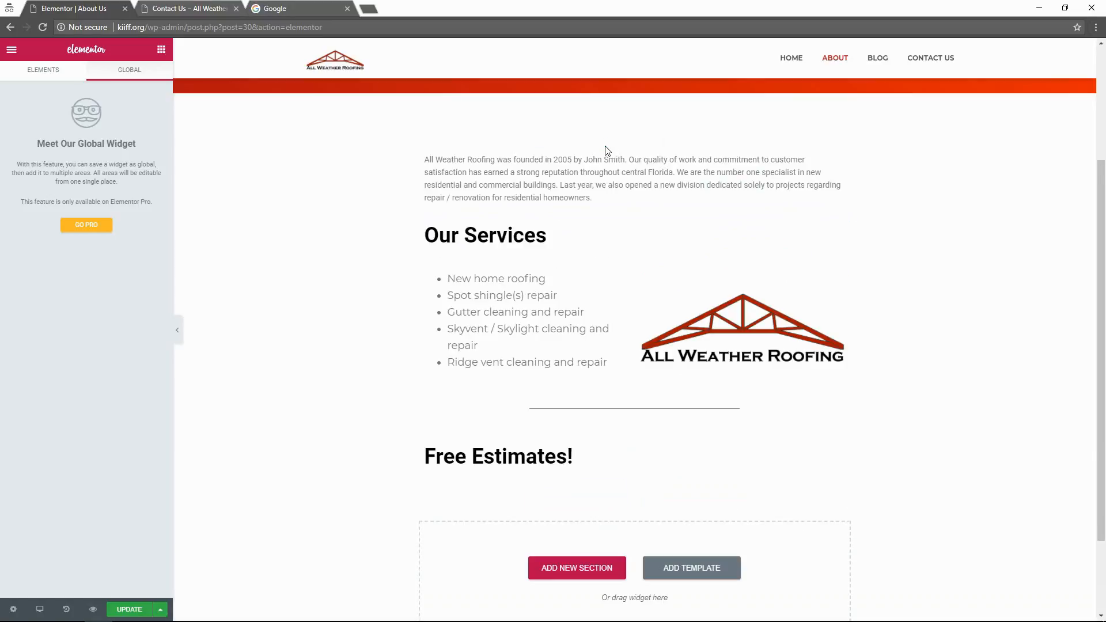
left_click(606, 142)
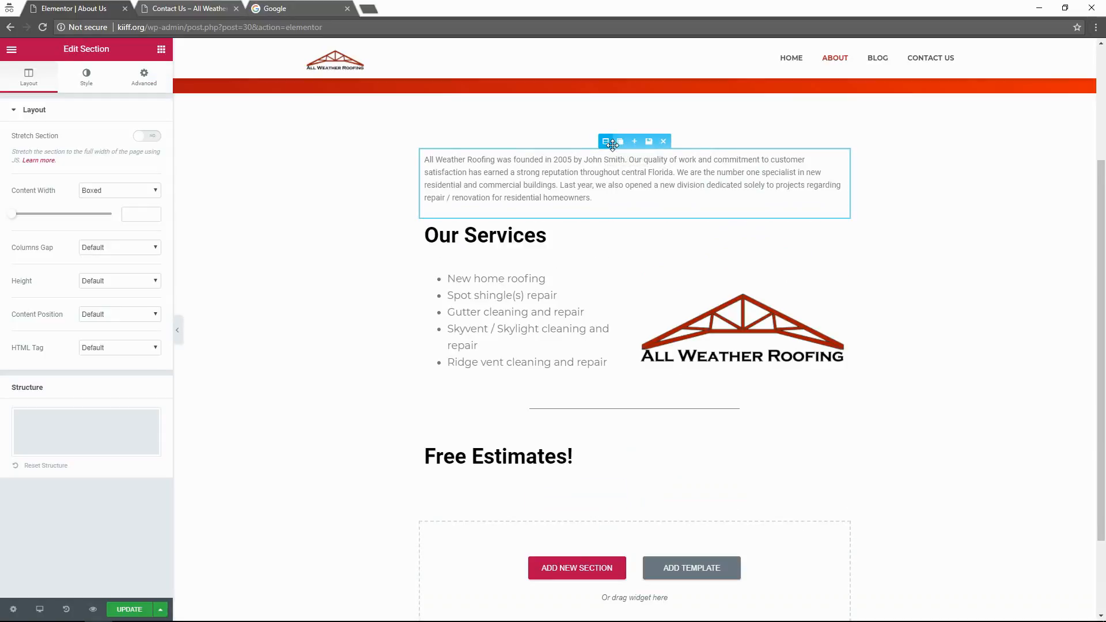
left_click(118, 191)
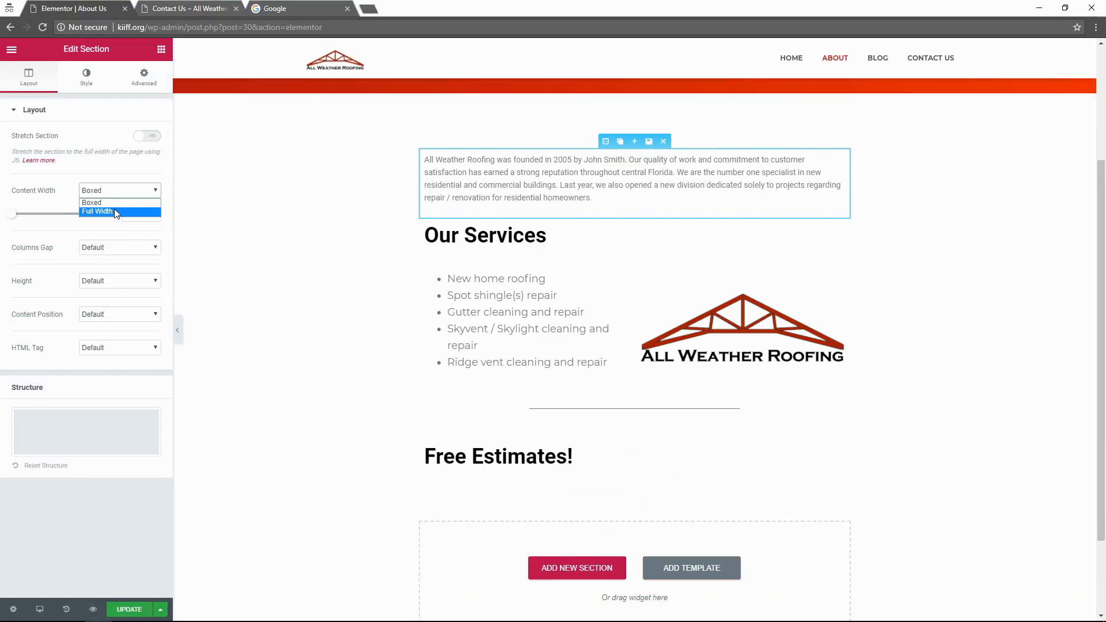
left_click(114, 209)
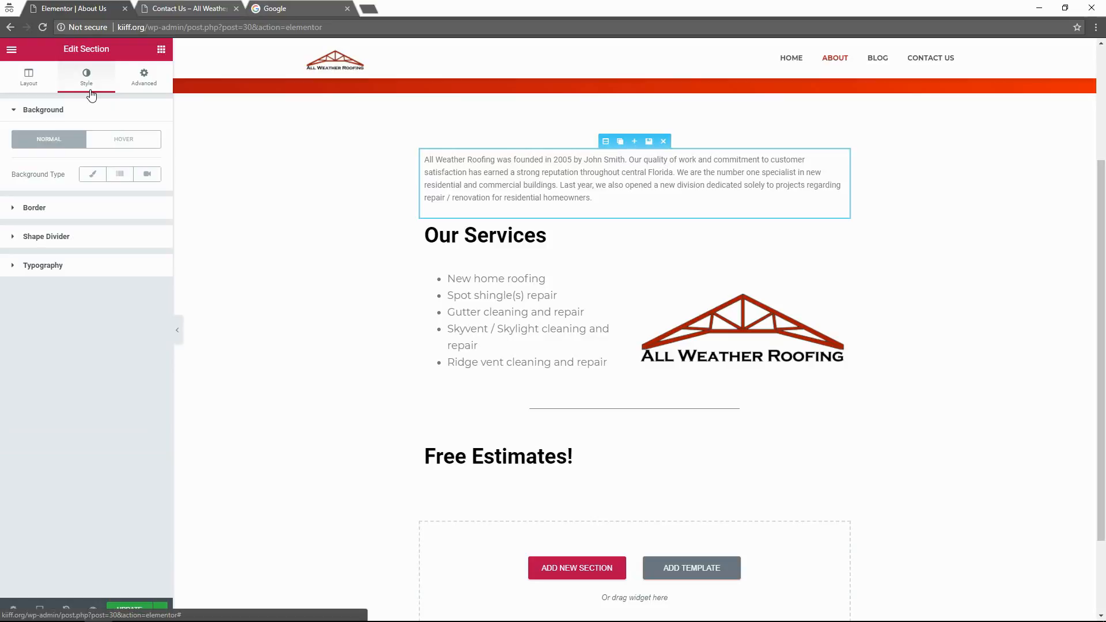
left_click(77, 237)
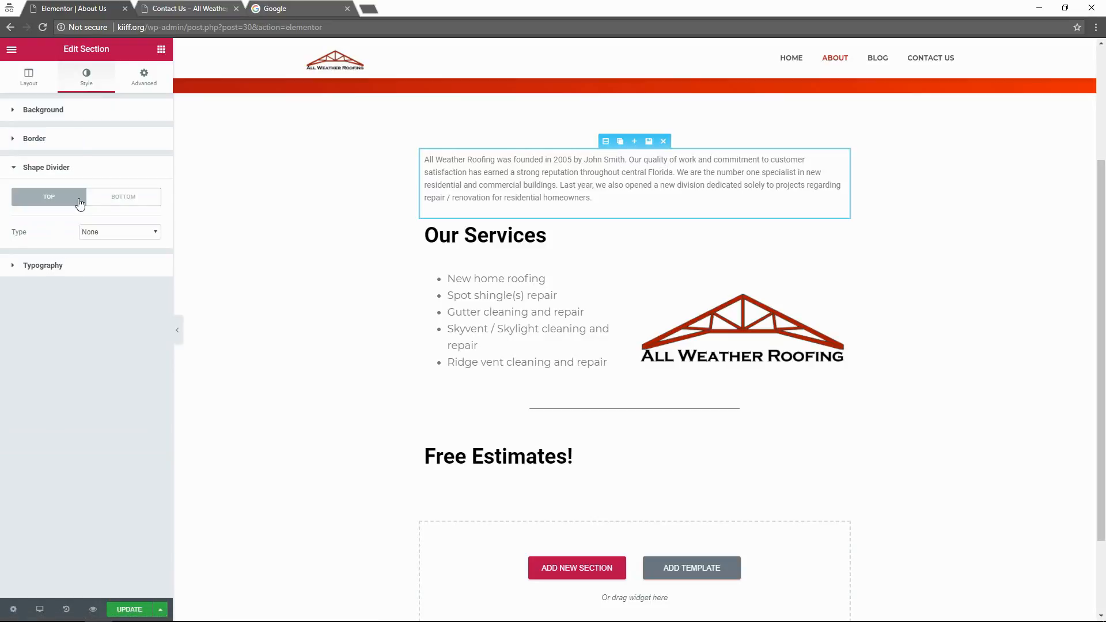
left_click(74, 115)
left_click(147, 90)
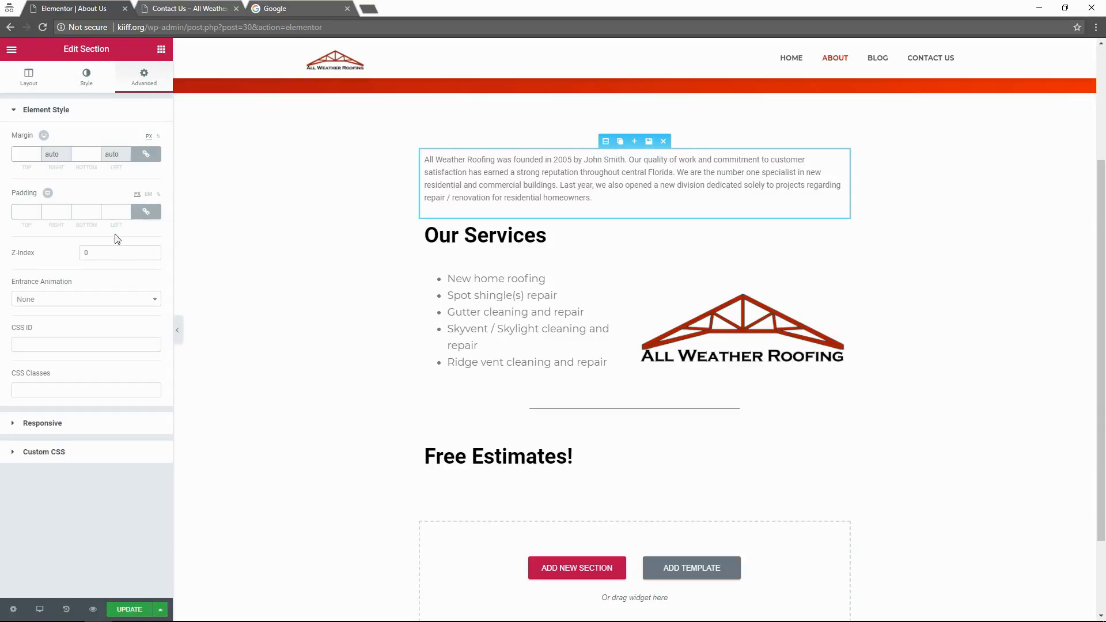
left_click(55, 424)
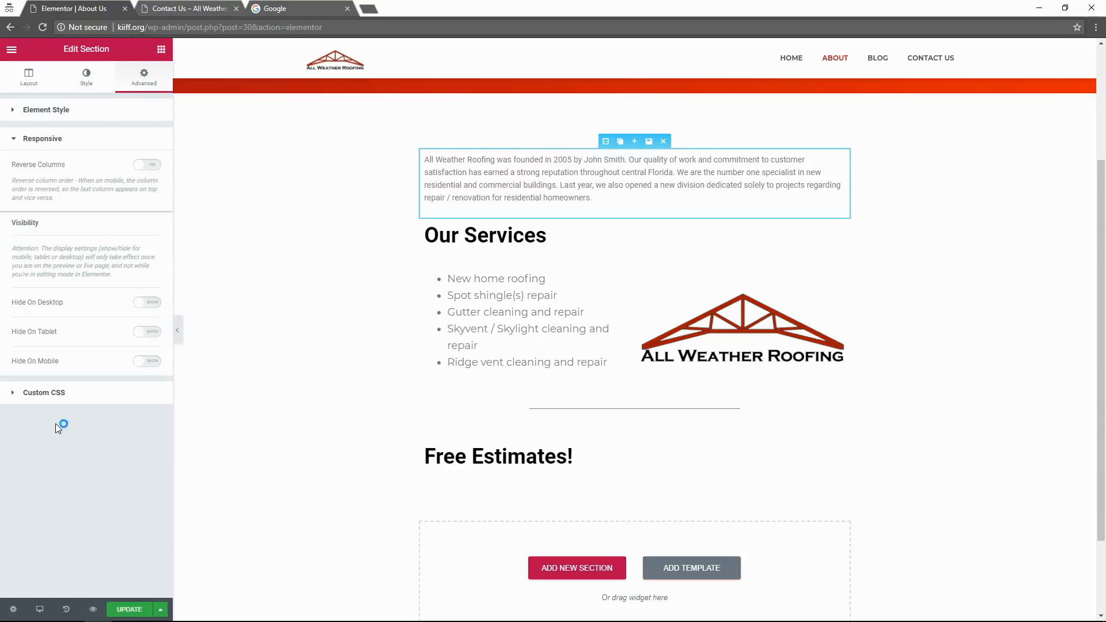
left_click(58, 393)
left_click(53, 81)
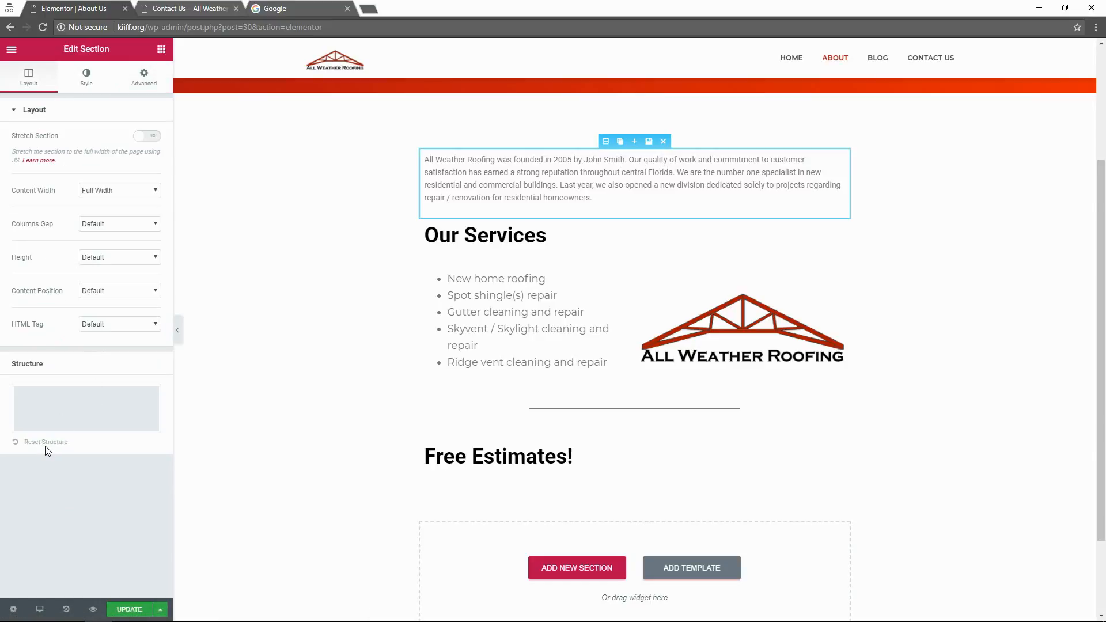
Save the page, view About Us on the live site, then edit the history text block again.
left_click(136, 609)
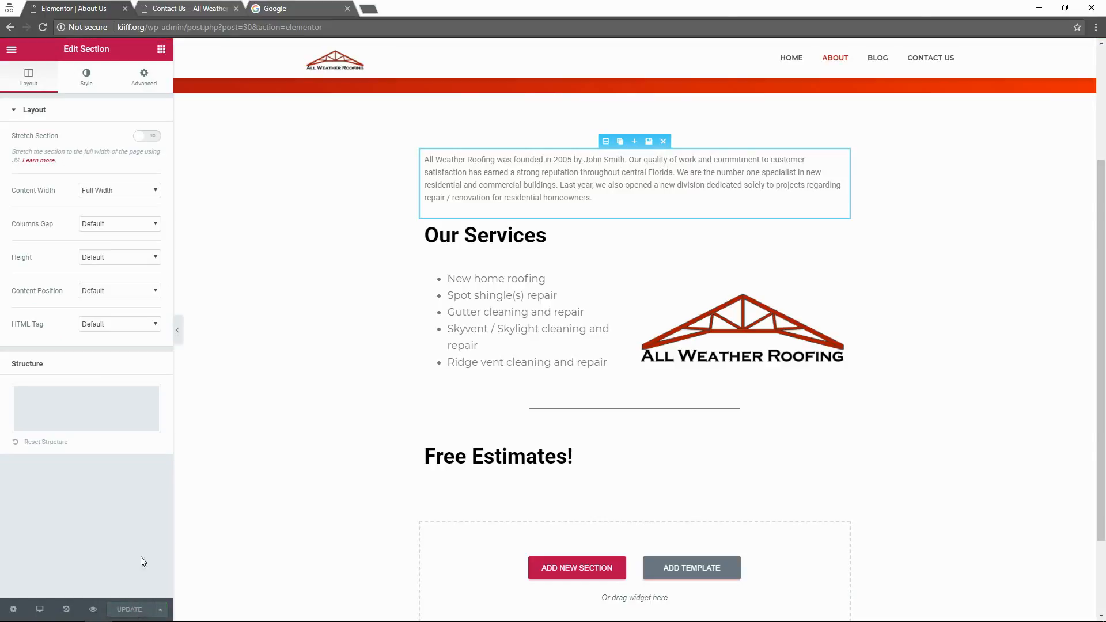
left_click(171, 13)
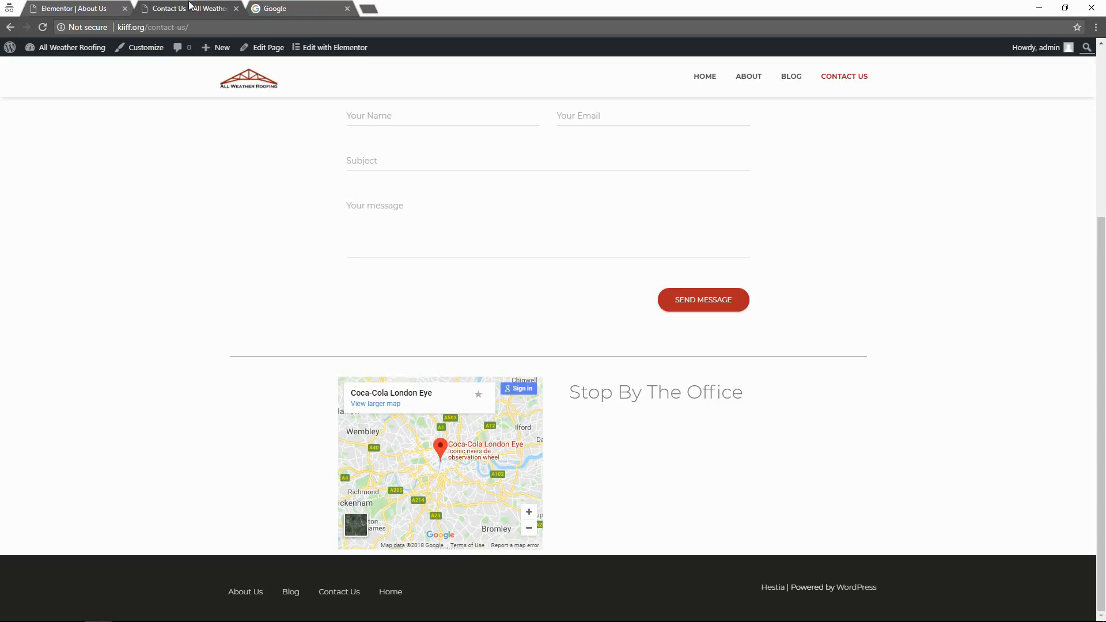
left_click(759, 77)
left_click(48, 6)
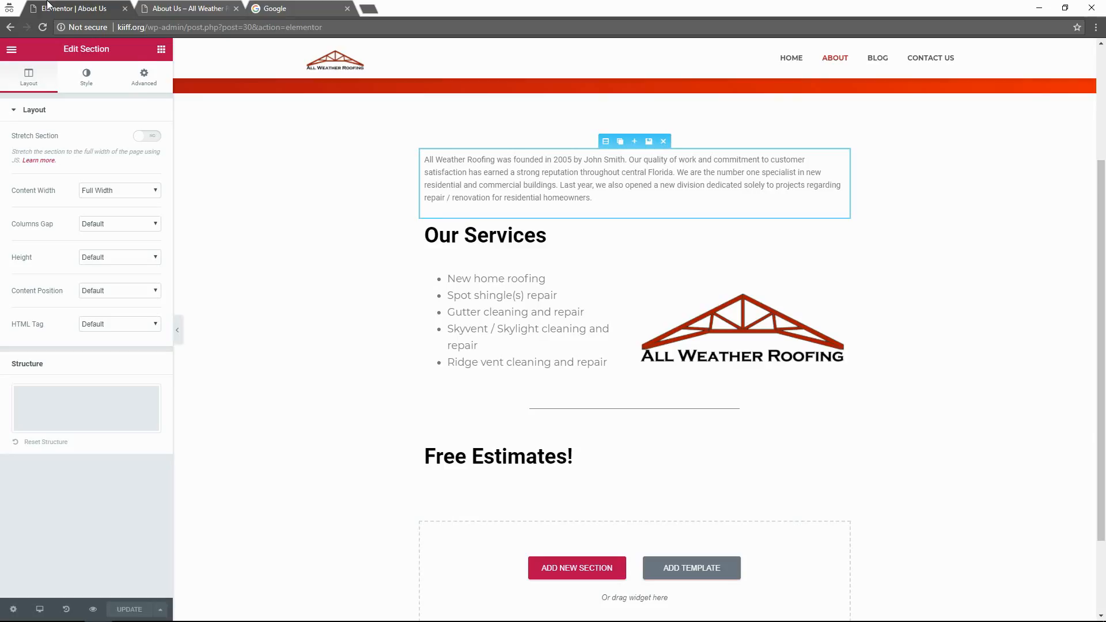
left_click(426, 185)
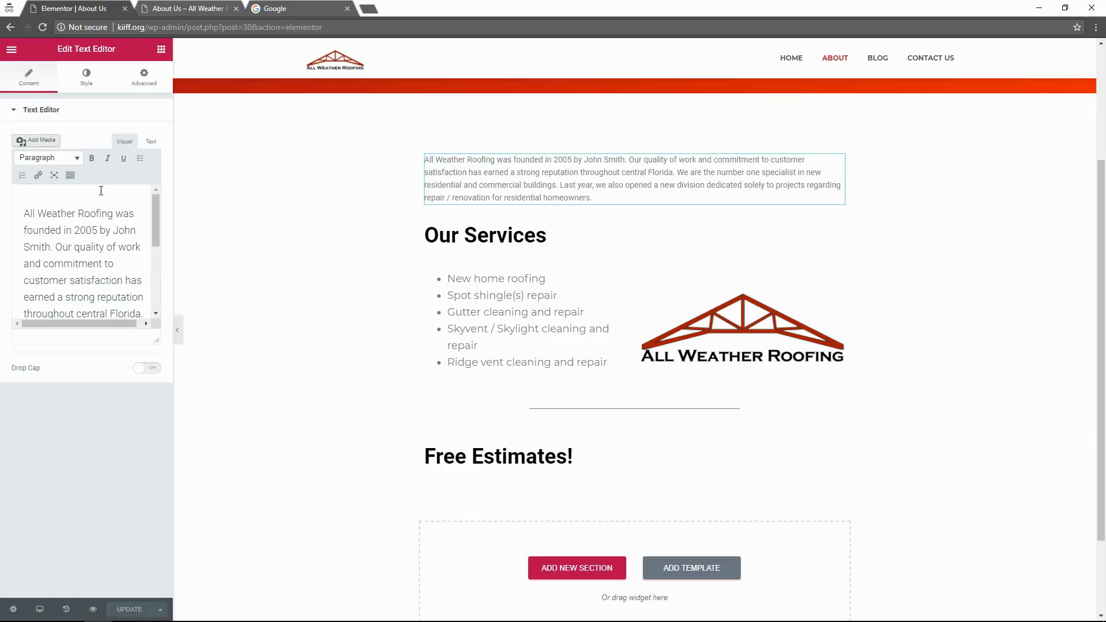
Select all of the company history paragraph and format it as Heading 5.
left_click(91, 261)
scroll(91, 256, "down", 5)
left_click(152, 143)
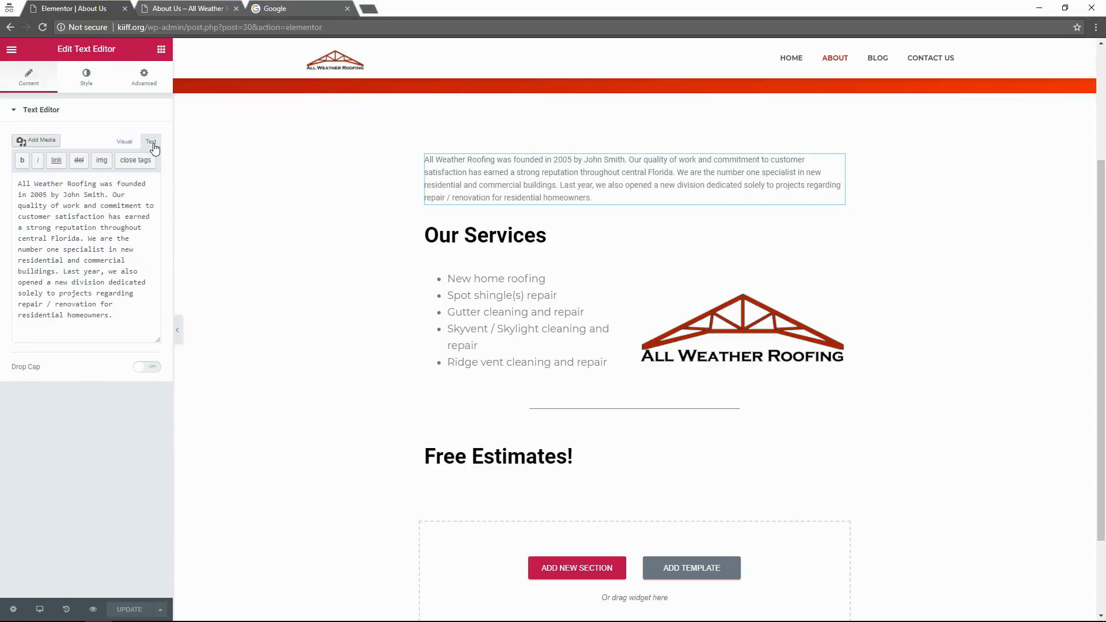
left_click(124, 142)
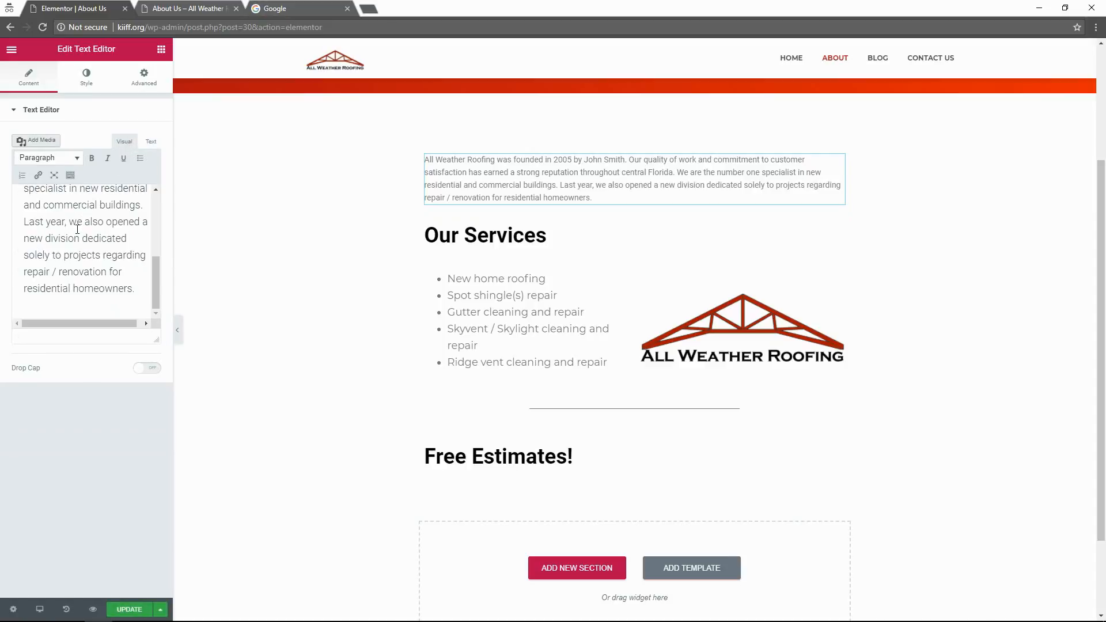
key("ctrl+a")
left_click(46, 157)
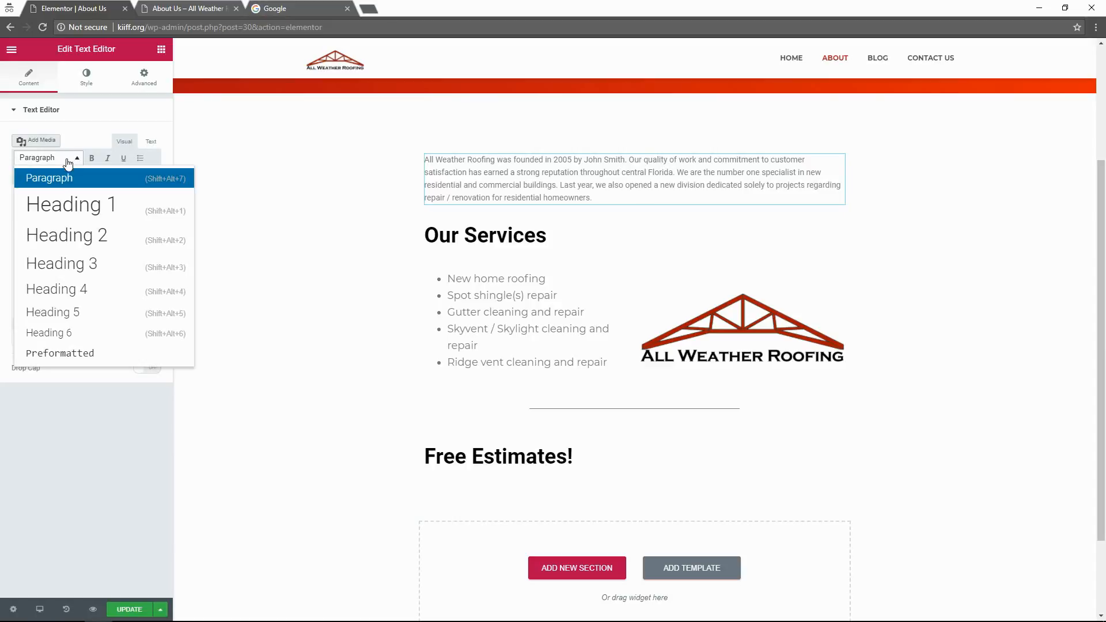
left_click(56, 313)
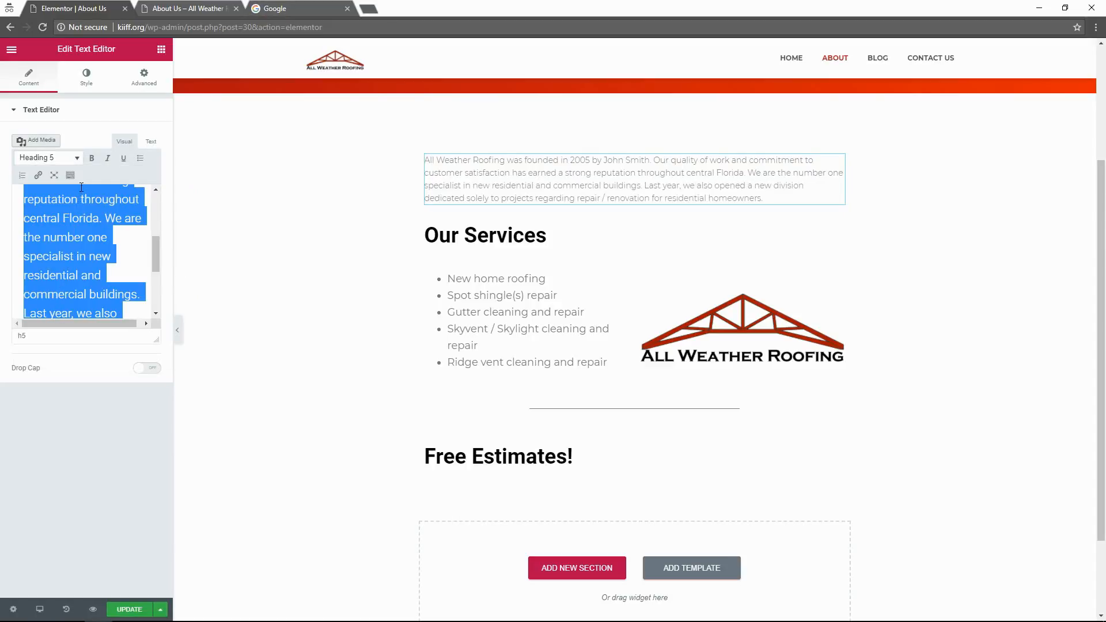
Leave the paragraph unbolded and reformat it as Heading 4.
left_click(75, 157)
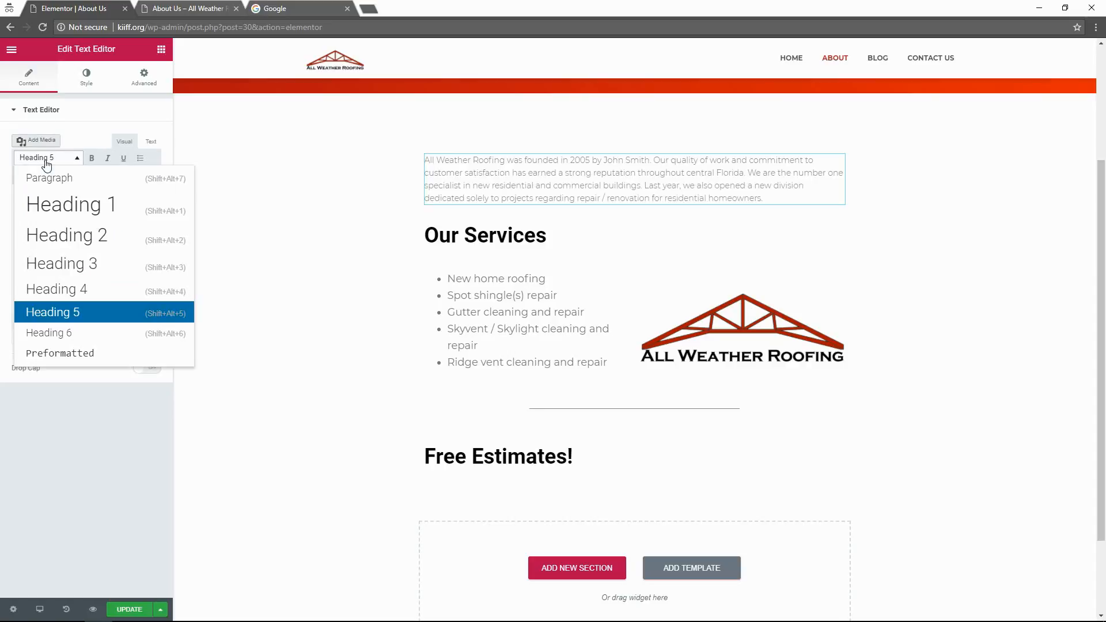
left_click(75, 157)
left_click(91, 160)
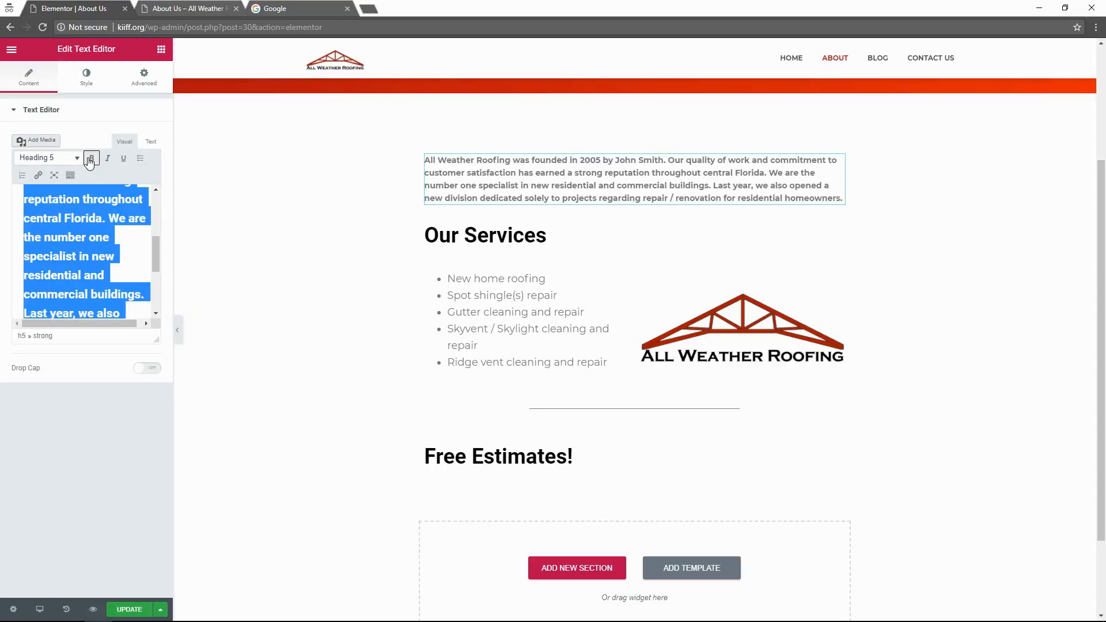
left_click(90, 159)
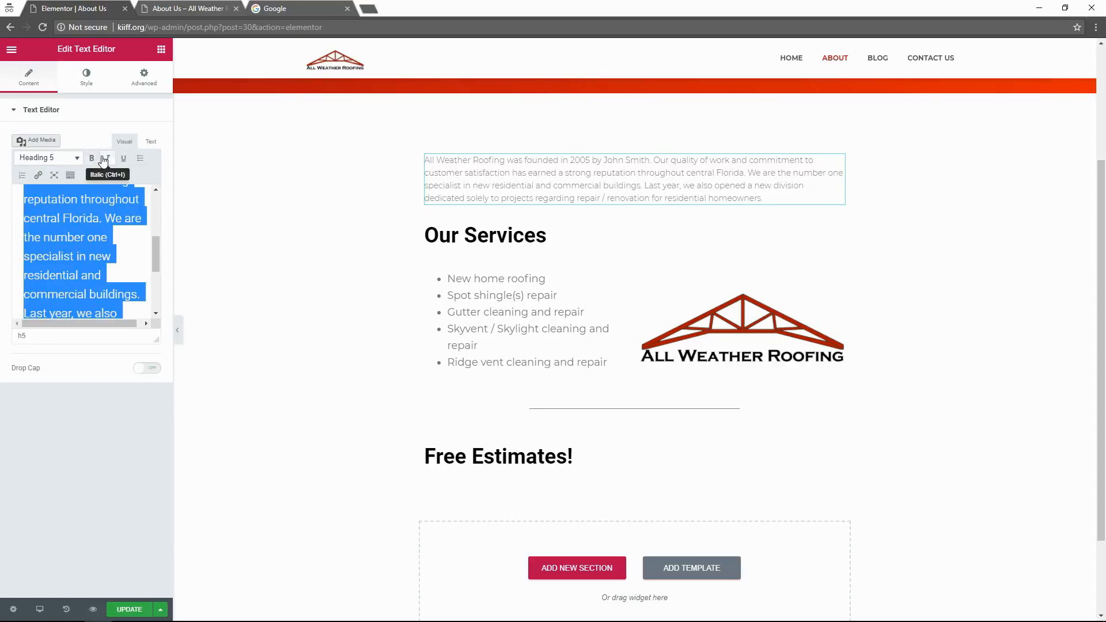
left_click(67, 159)
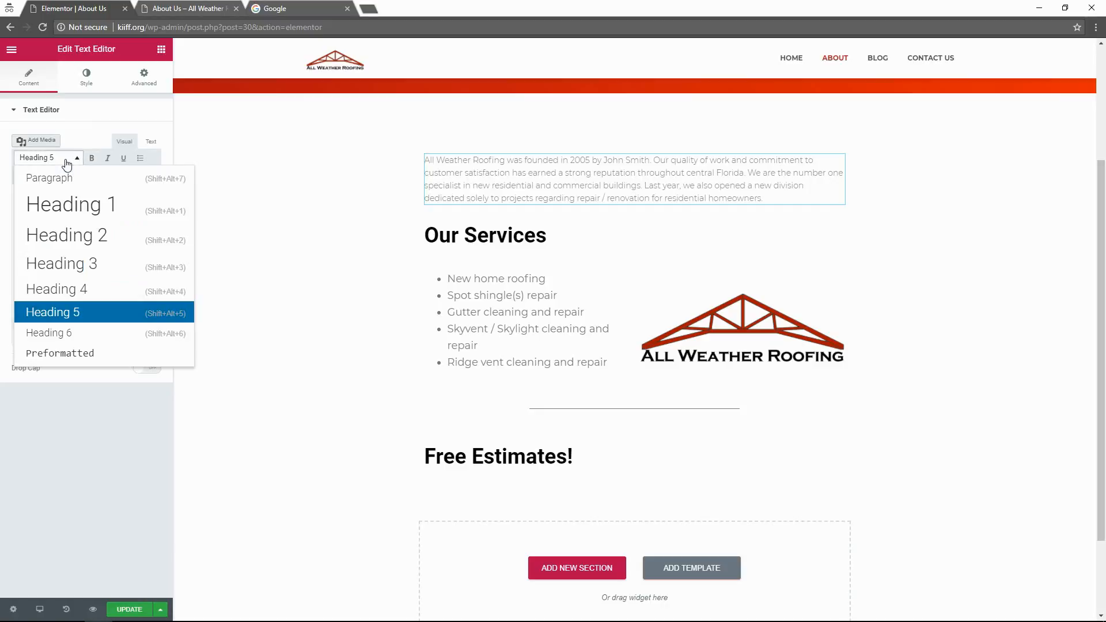
left_click(67, 288)
left_click(96, 278)
left_click(268, 291)
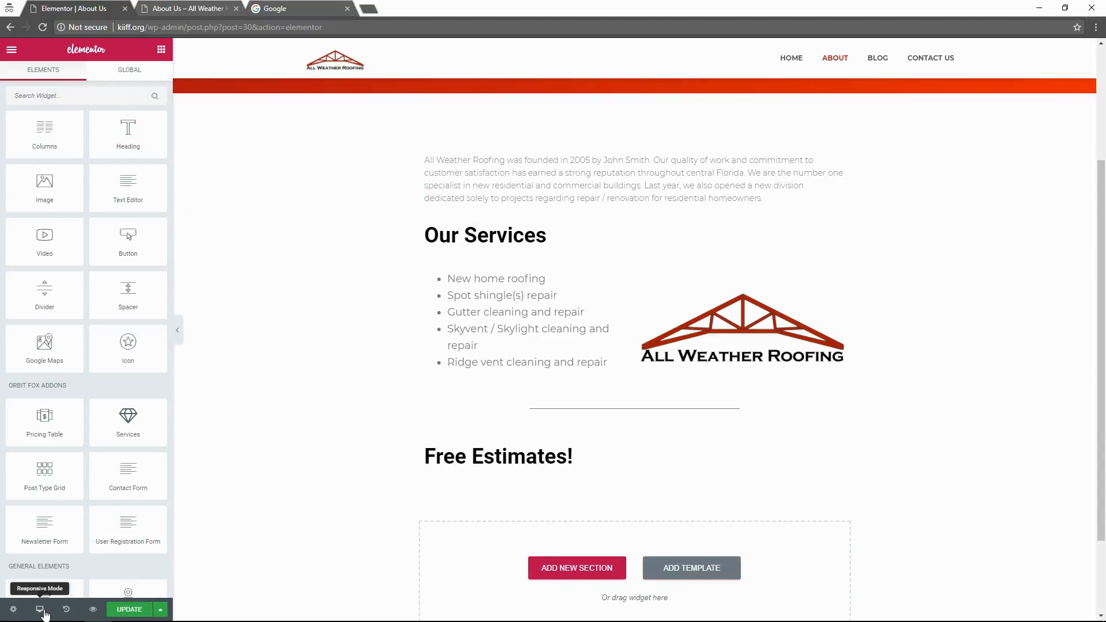
In Document Settings, set the page template to Page Builder - Full Width.
left_click(13, 611)
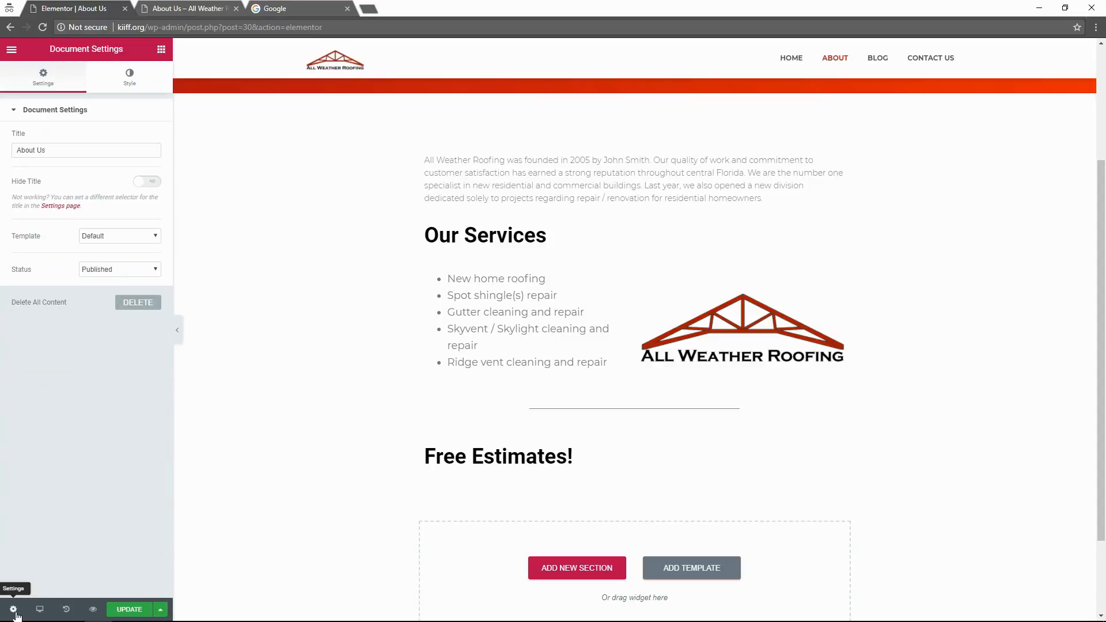
left_click(96, 234)
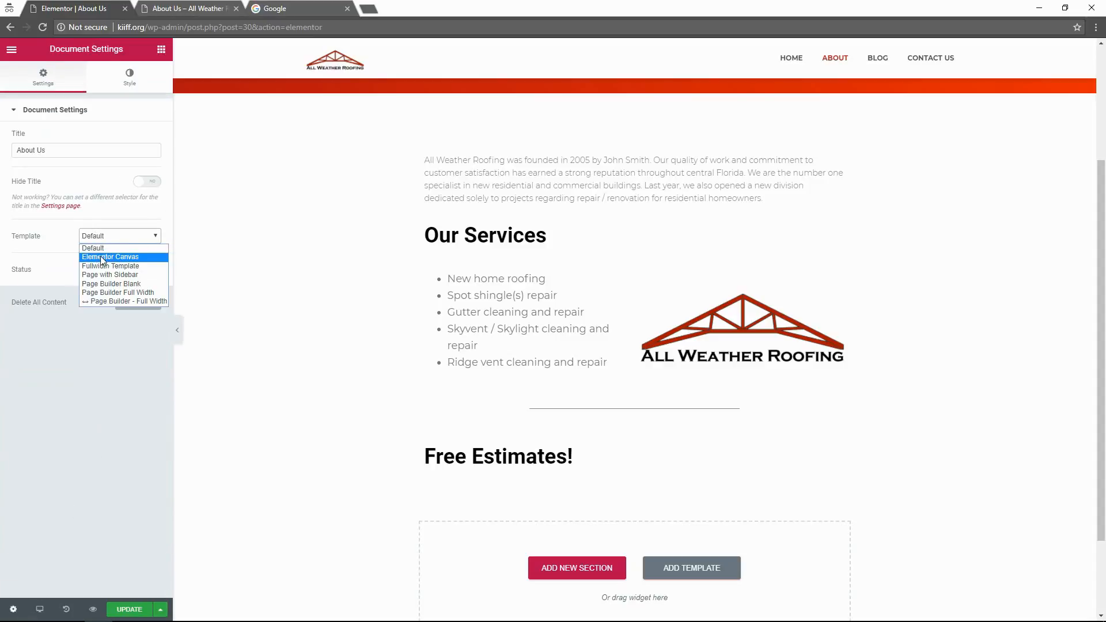
left_click(121, 236)
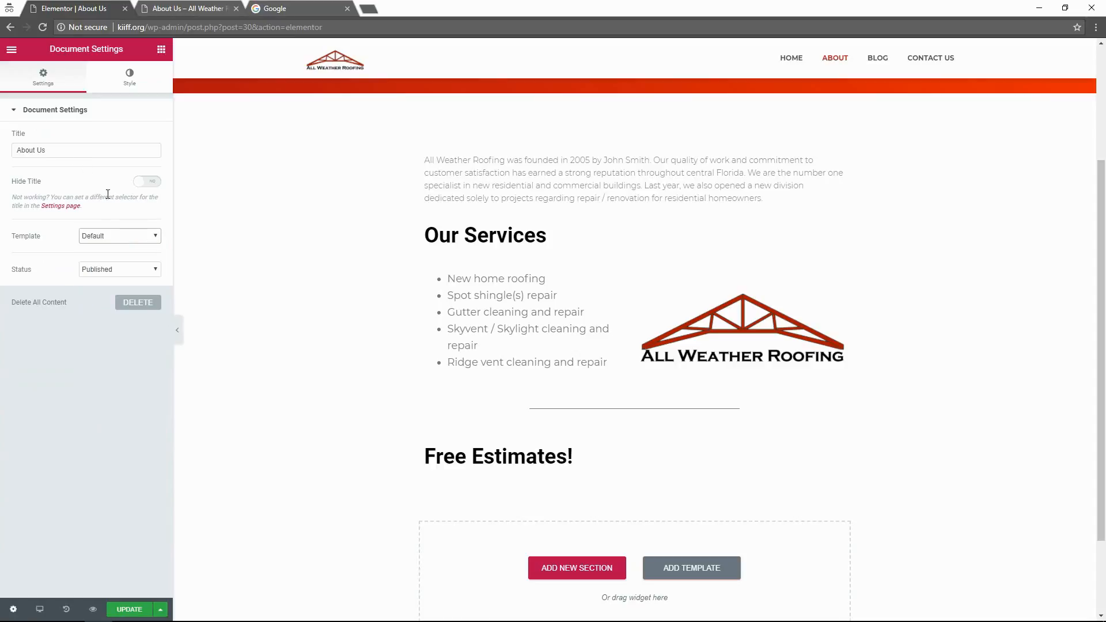
left_click(123, 237)
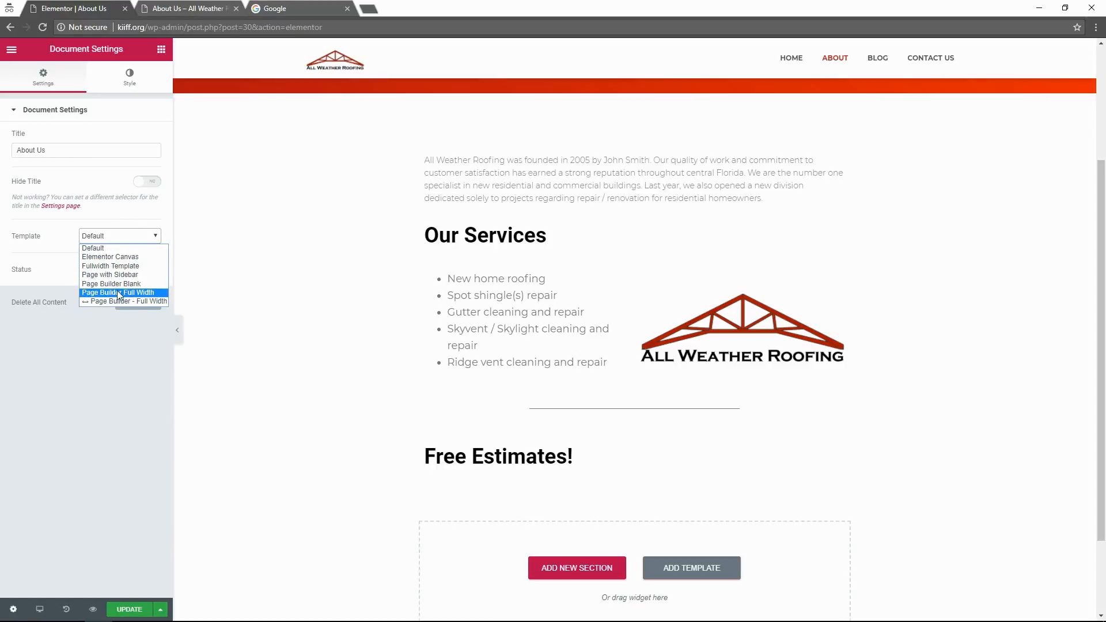
left_click(152, 292)
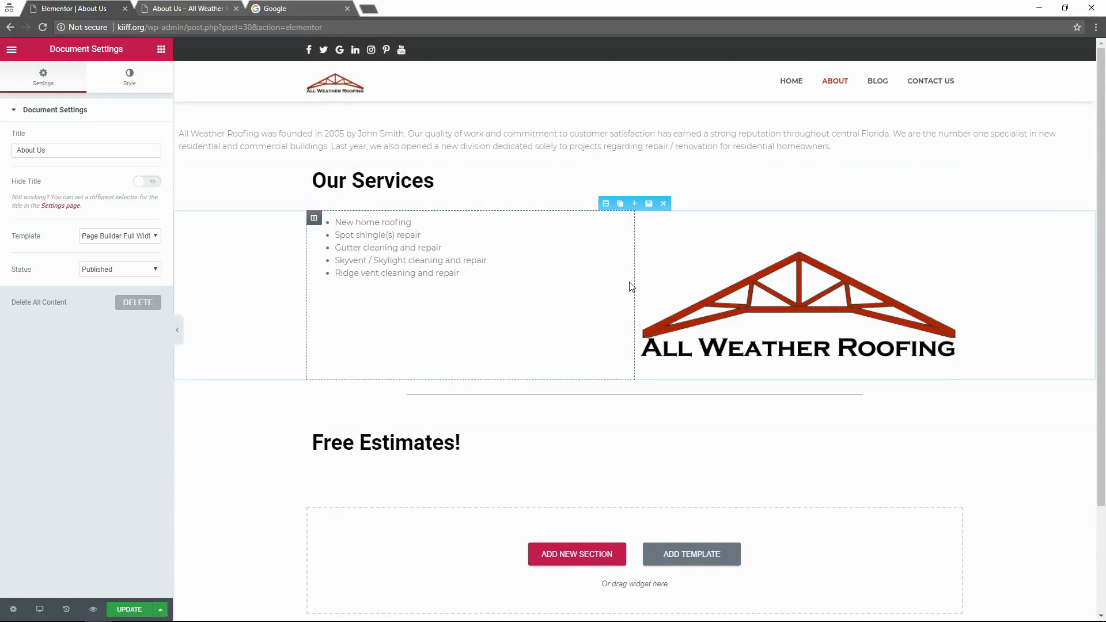
left_click(123, 238)
left_click(117, 302)
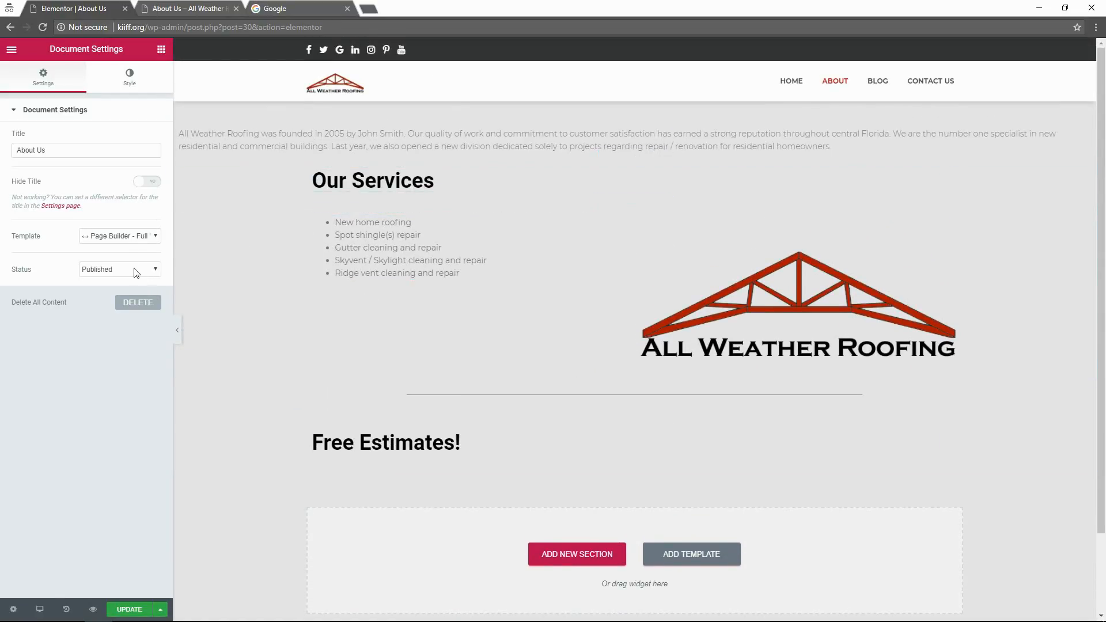
Try the Fullwidth Template, revert to Page Builder - Full Width, and update the page.
left_click(129, 240)
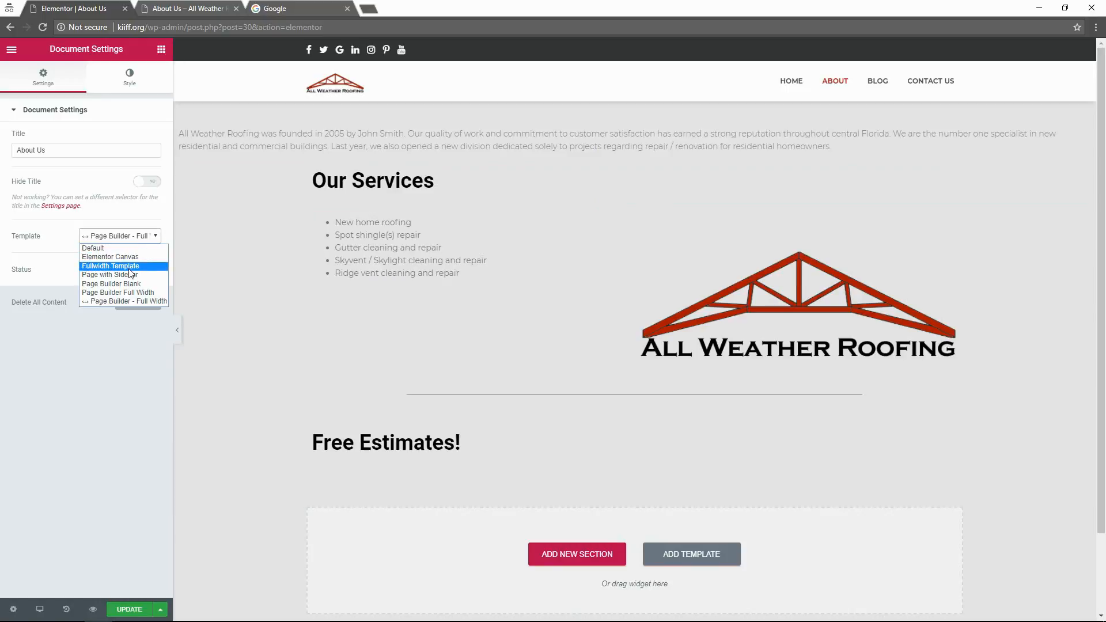
left_click(130, 267)
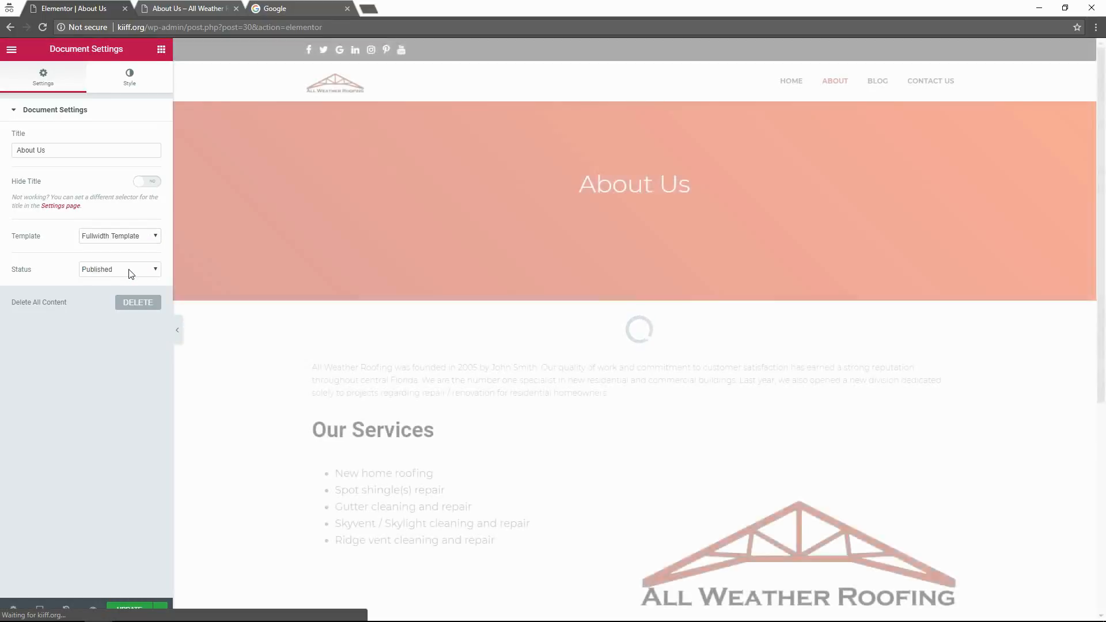
scroll(306, 331, "down", 4)
scroll(306, 332, "up", 4)
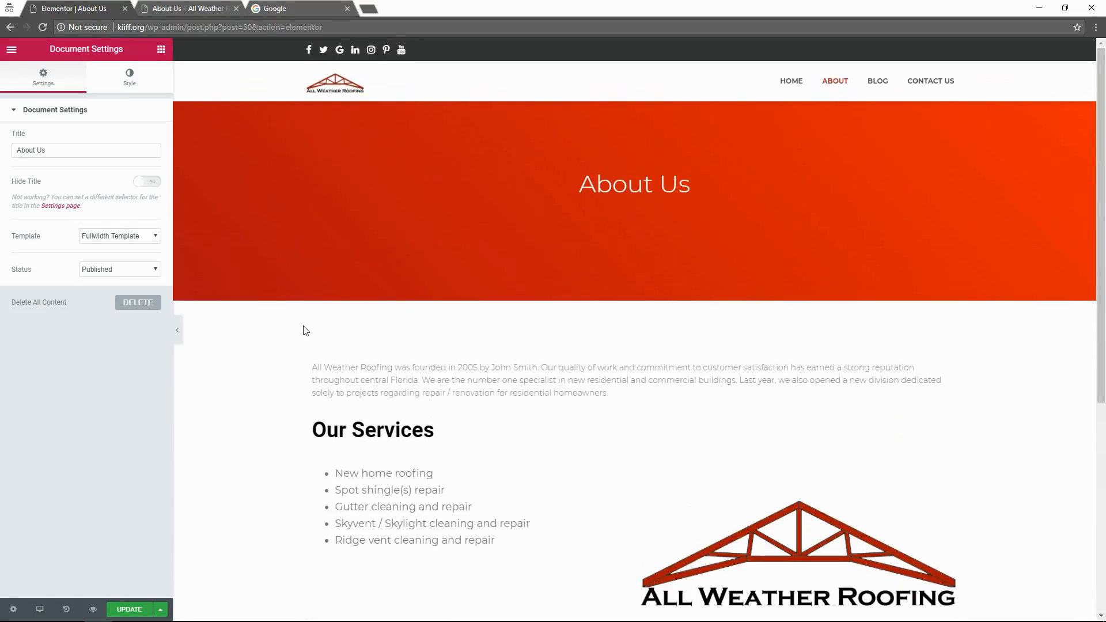
scroll(414, 382, "down", 5)
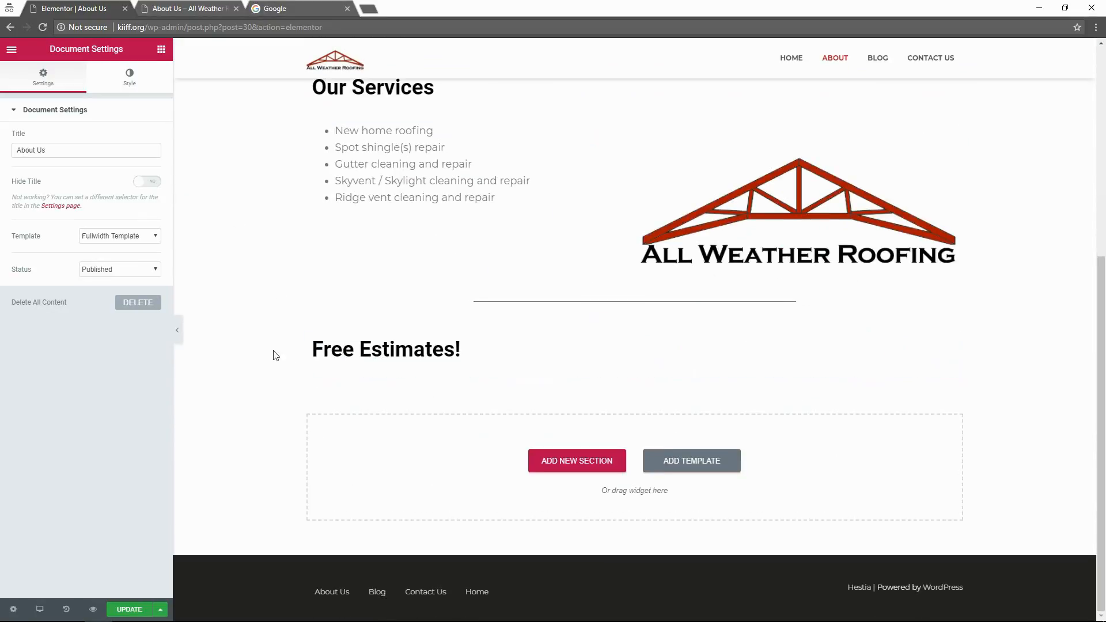
scroll(244, 348, "up", 3)
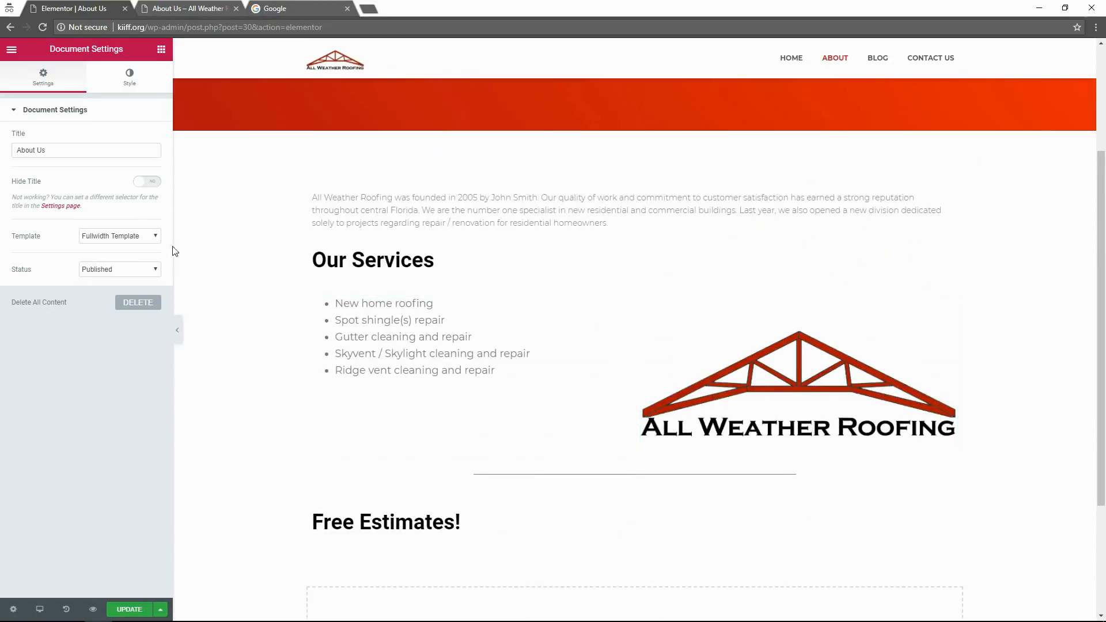
left_click(124, 235)
left_click(133, 304)
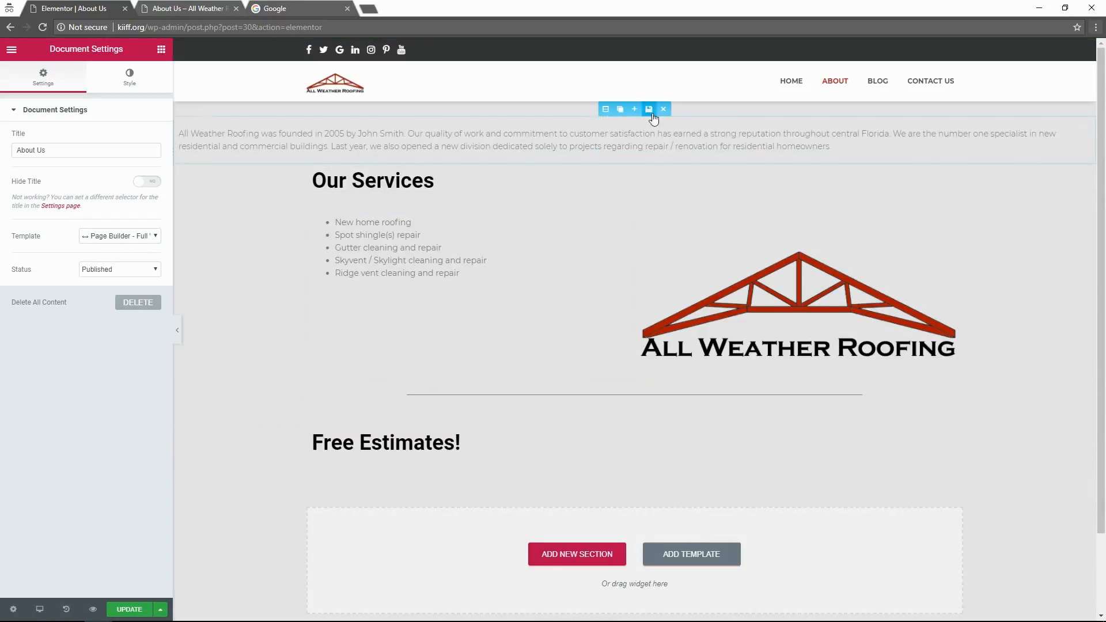
left_click(129, 611)
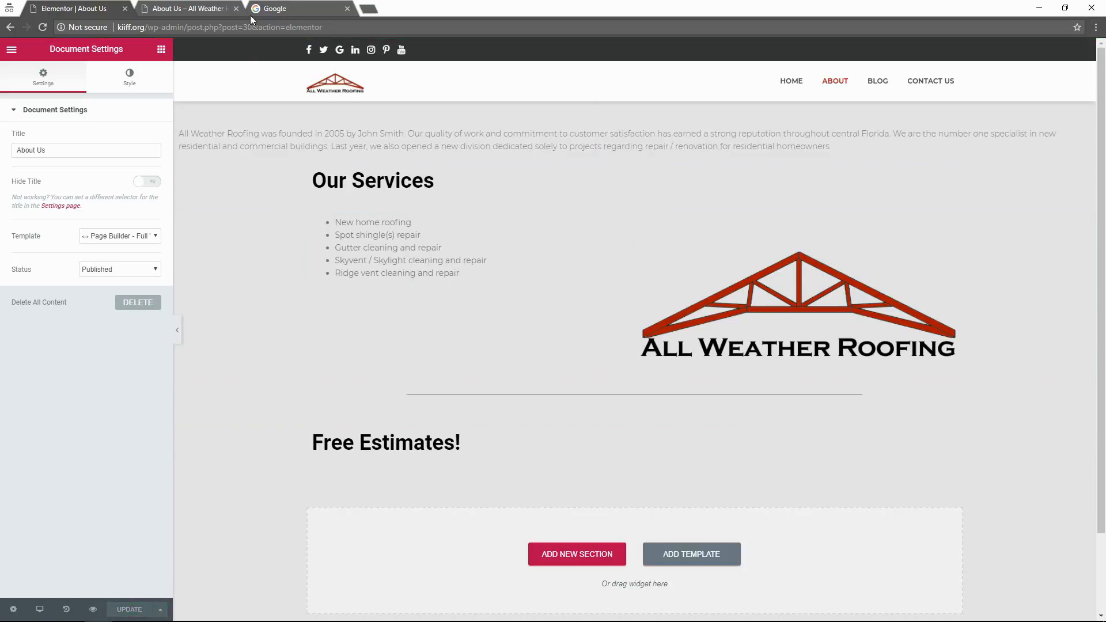
Browse the live site's Home, About, Blog and Contact Us pages, then return to the template choices.
left_click(190, 8)
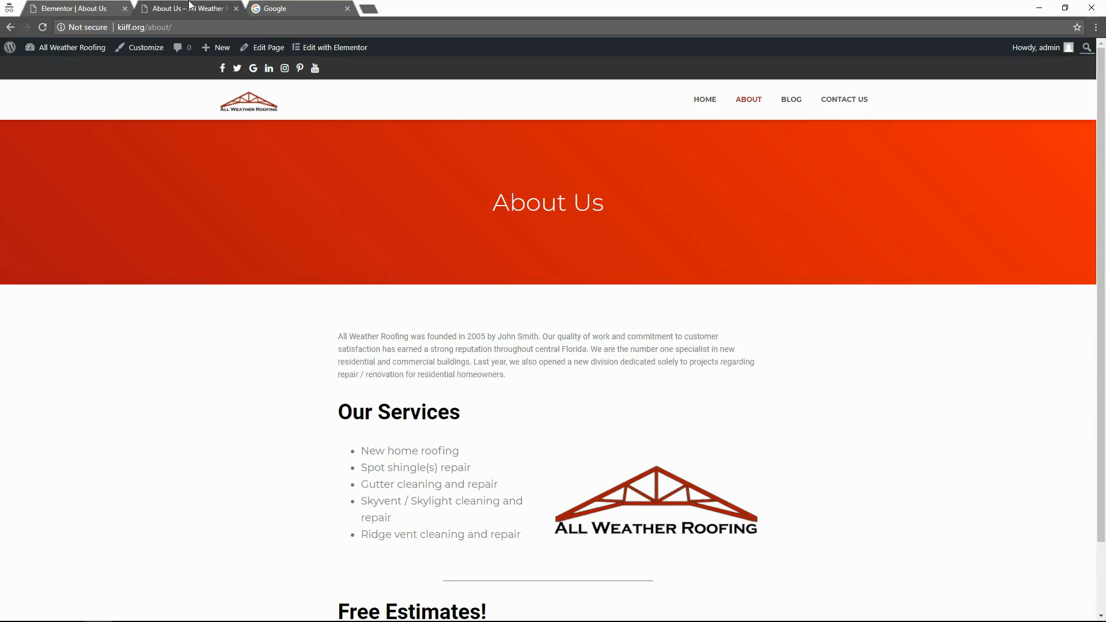
left_click(714, 104)
left_click(745, 106)
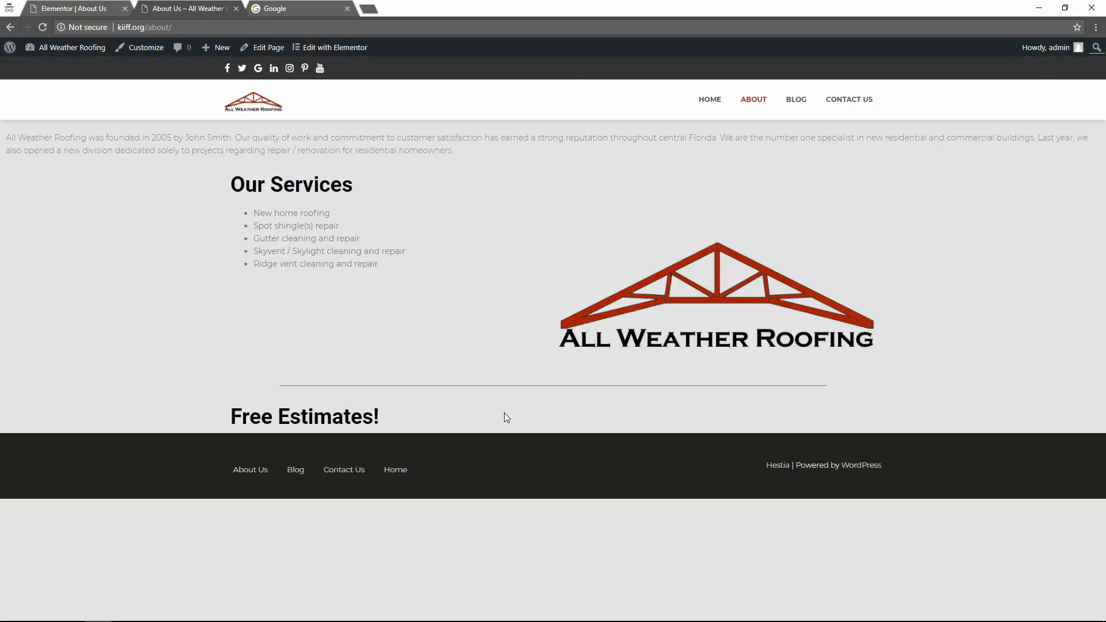
left_click(801, 105)
left_click(830, 101)
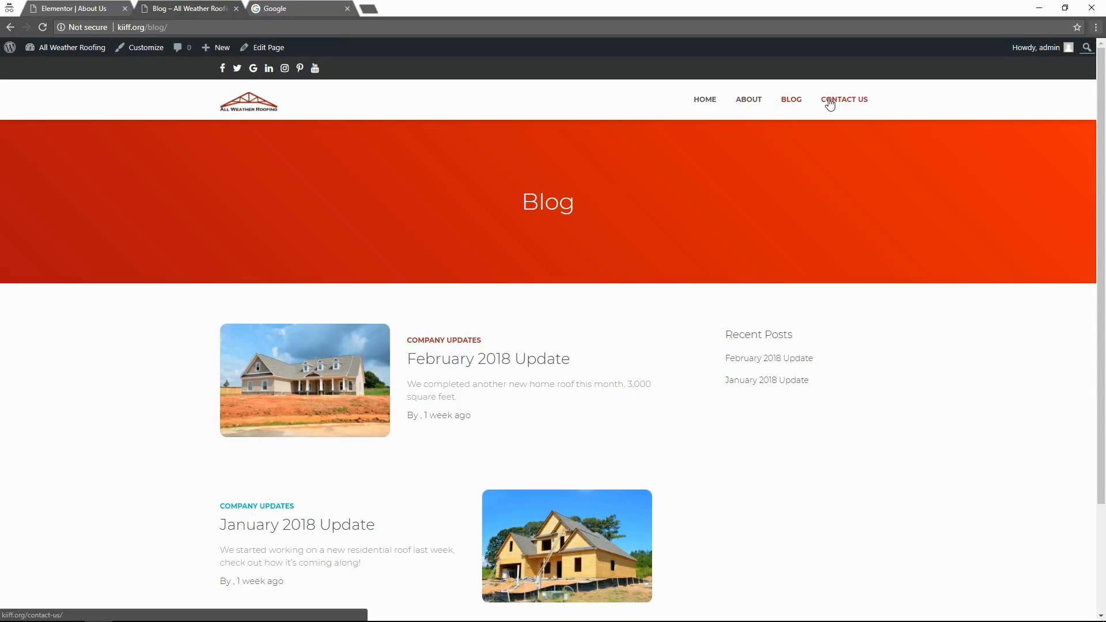
left_click(756, 107)
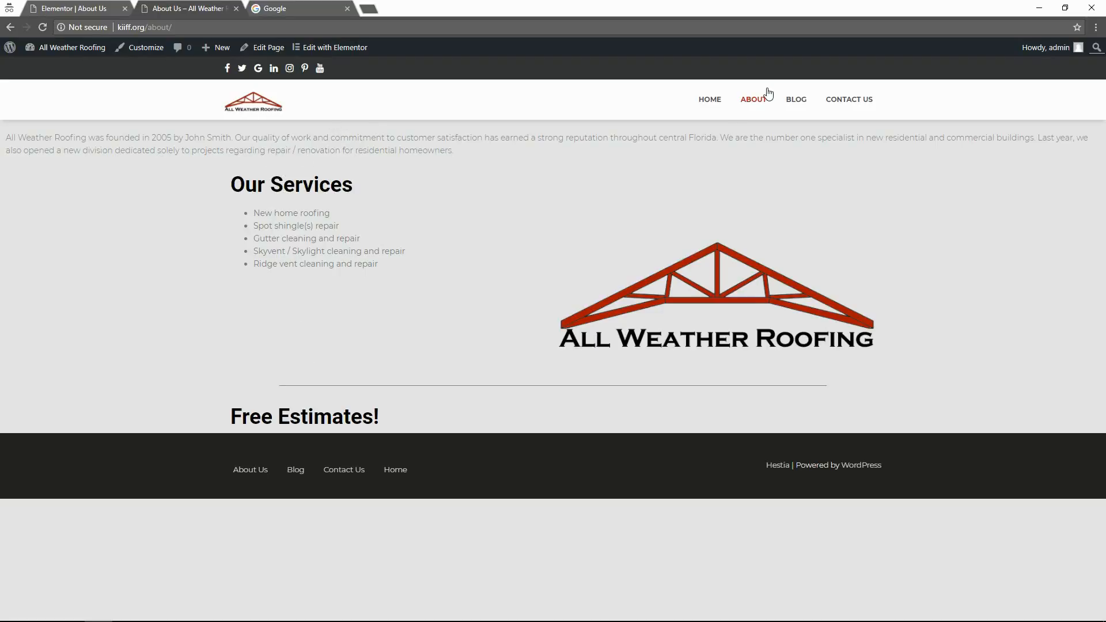
left_click(706, 101)
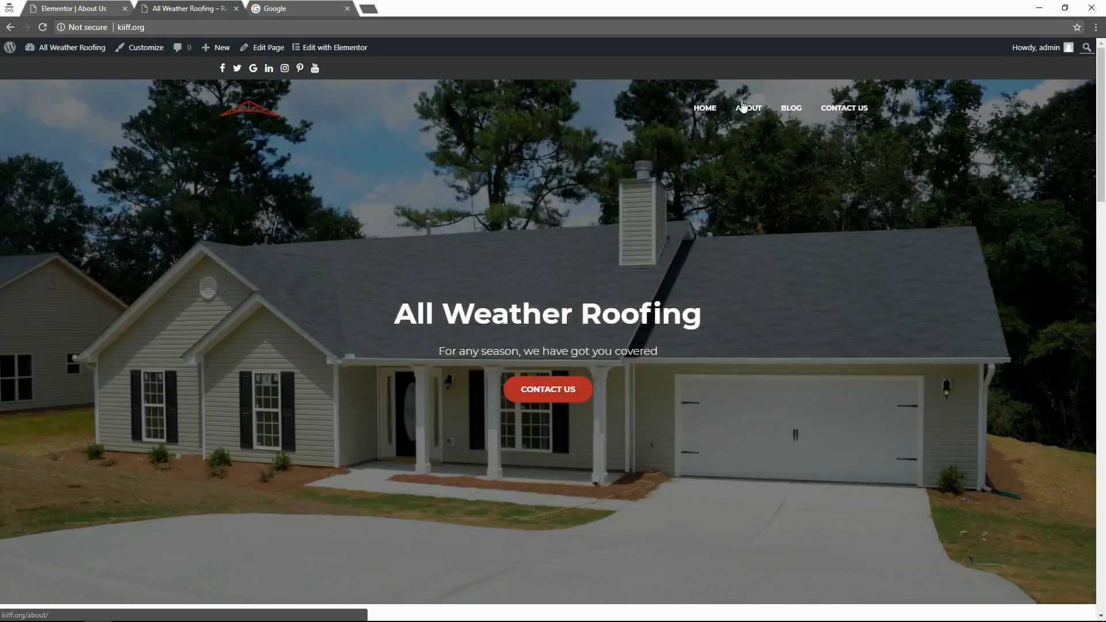
left_click(749, 107)
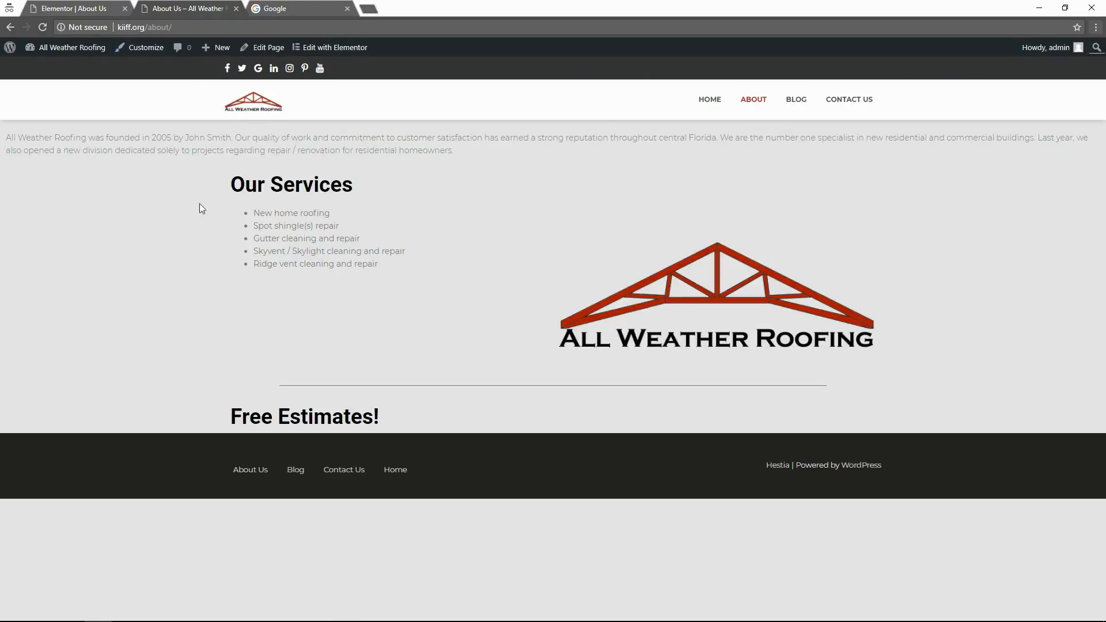
left_click(87, 6)
left_click(121, 237)
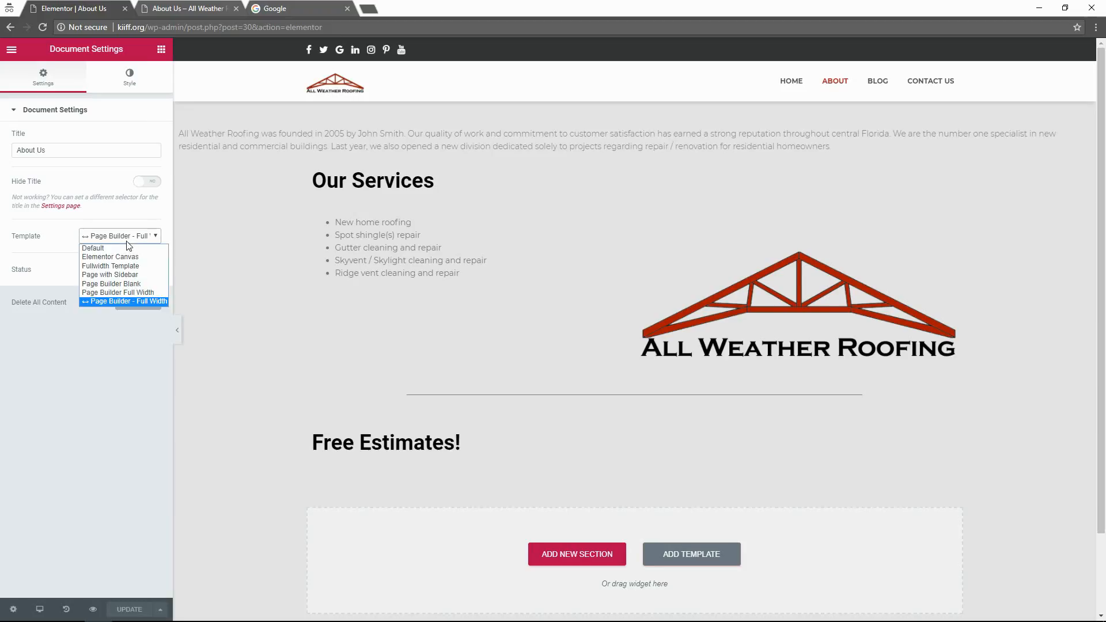
Try Page Builder Blank and Elementor Canvas, then set the template to Default with status Published.
left_click(134, 285)
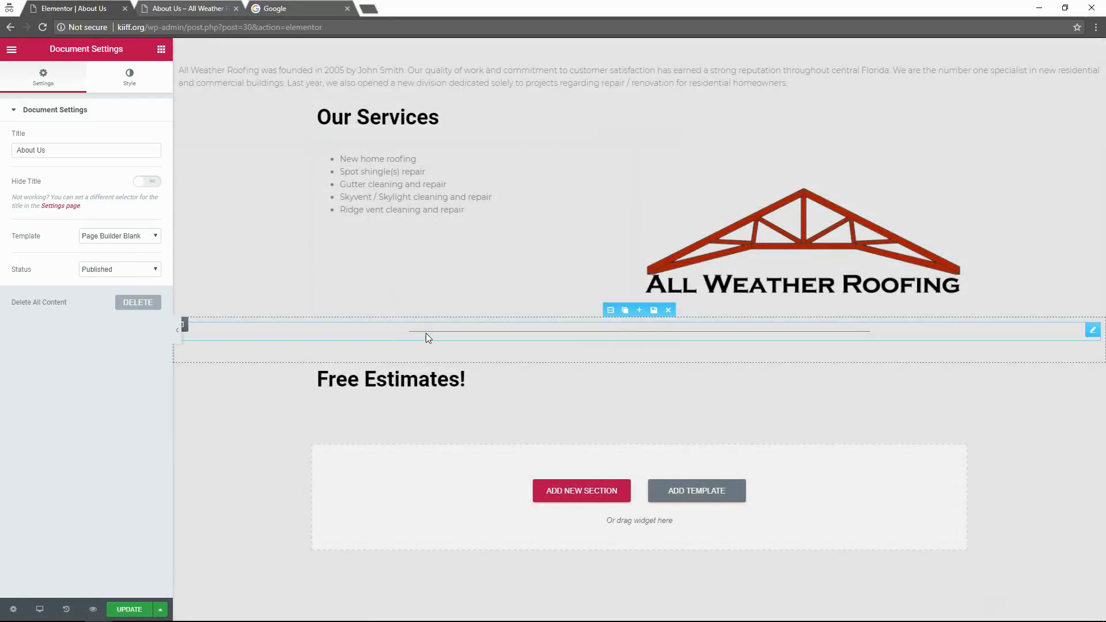
left_click(105, 237)
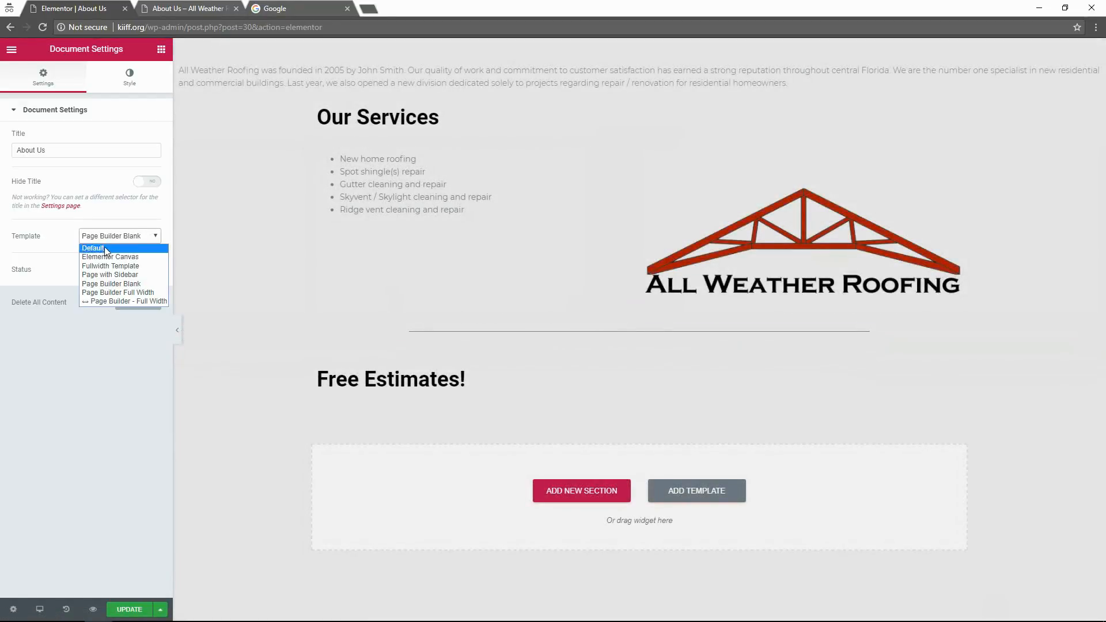
left_click(137, 257)
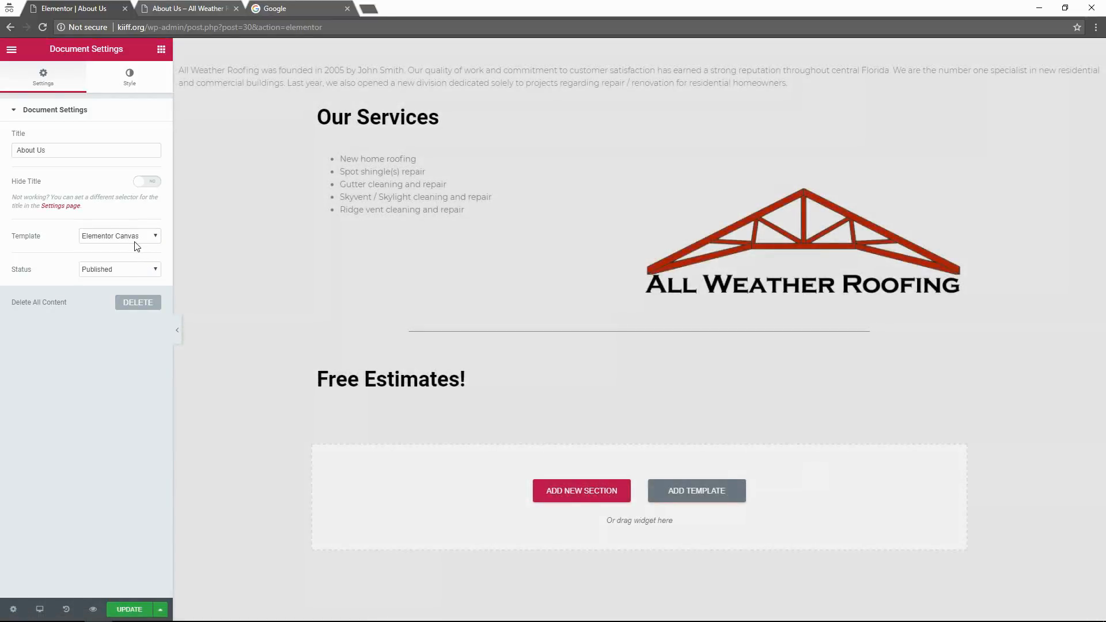
left_click(135, 241)
left_click(123, 255)
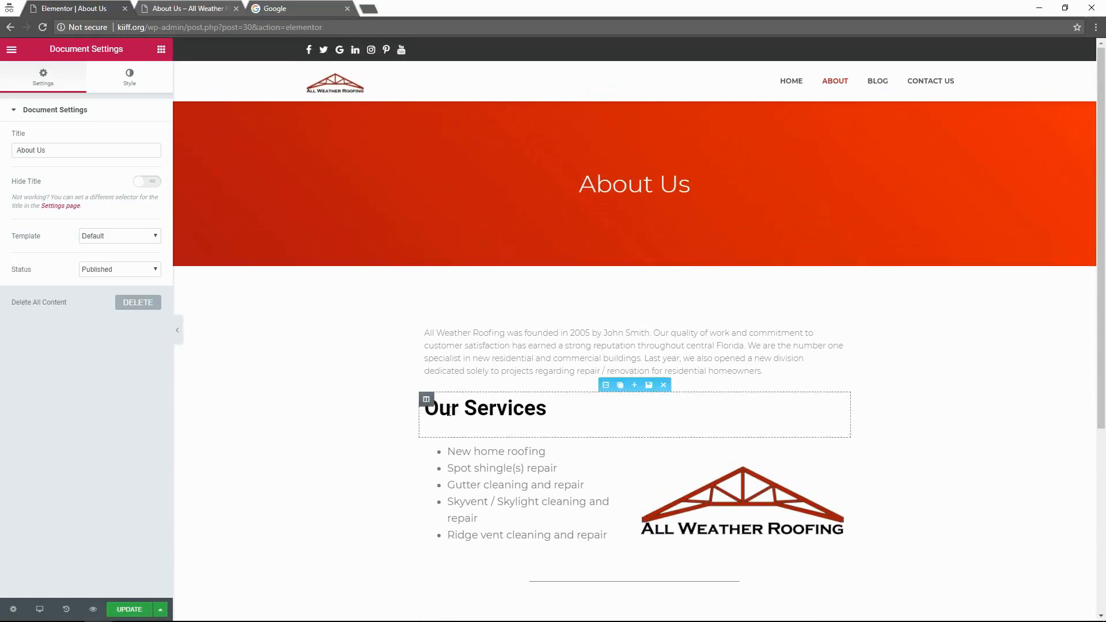
scroll(279, 340, "down", 3)
left_click(104, 267)
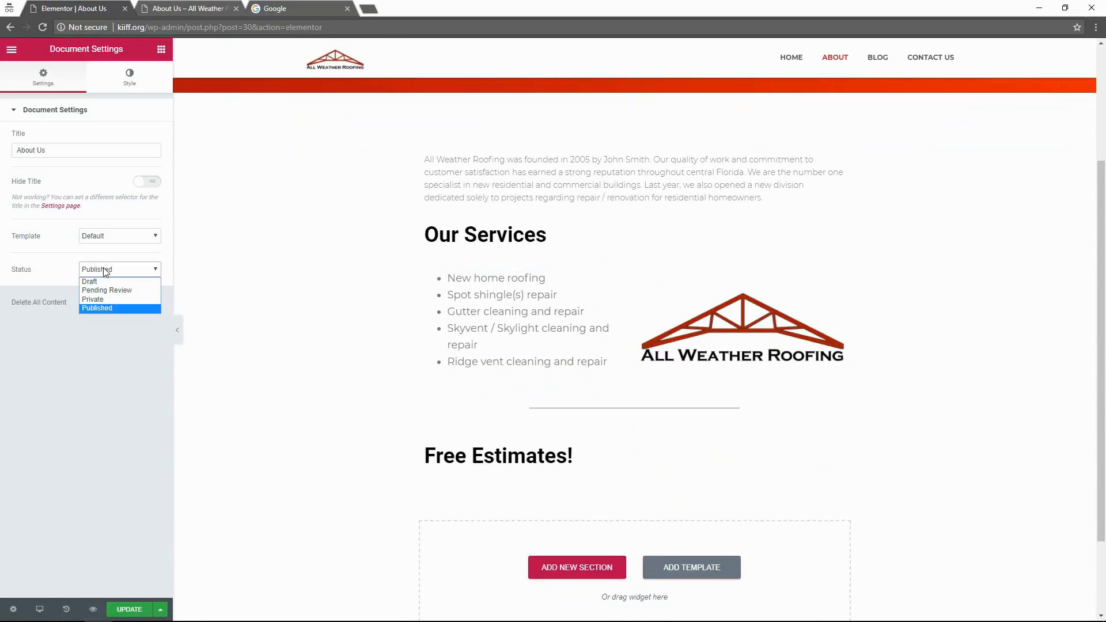
left_click(106, 273)
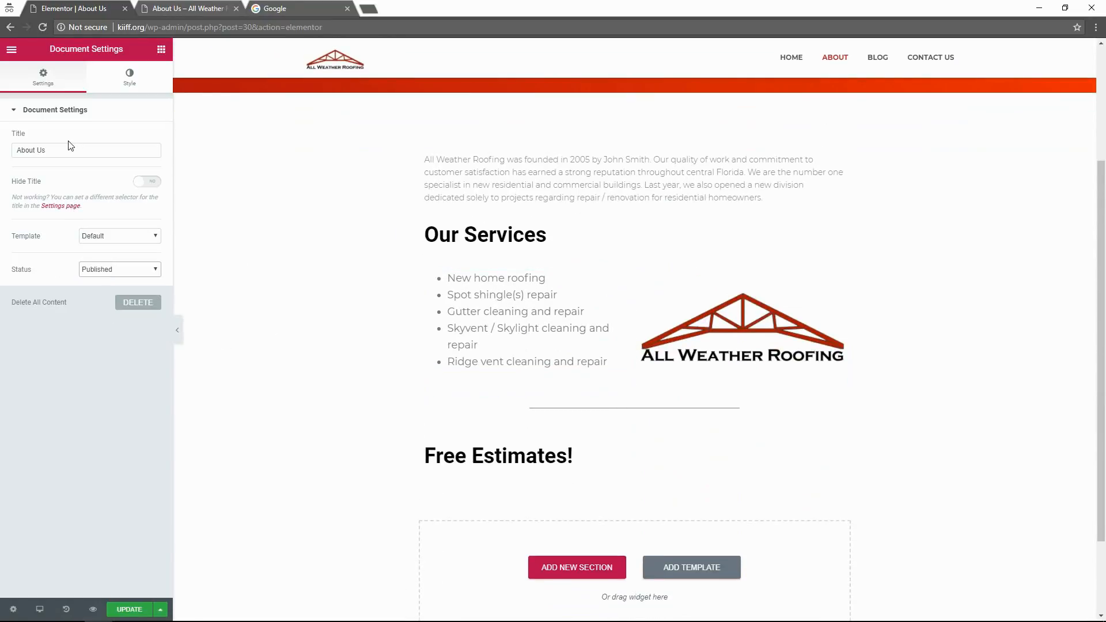
left_click(129, 78)
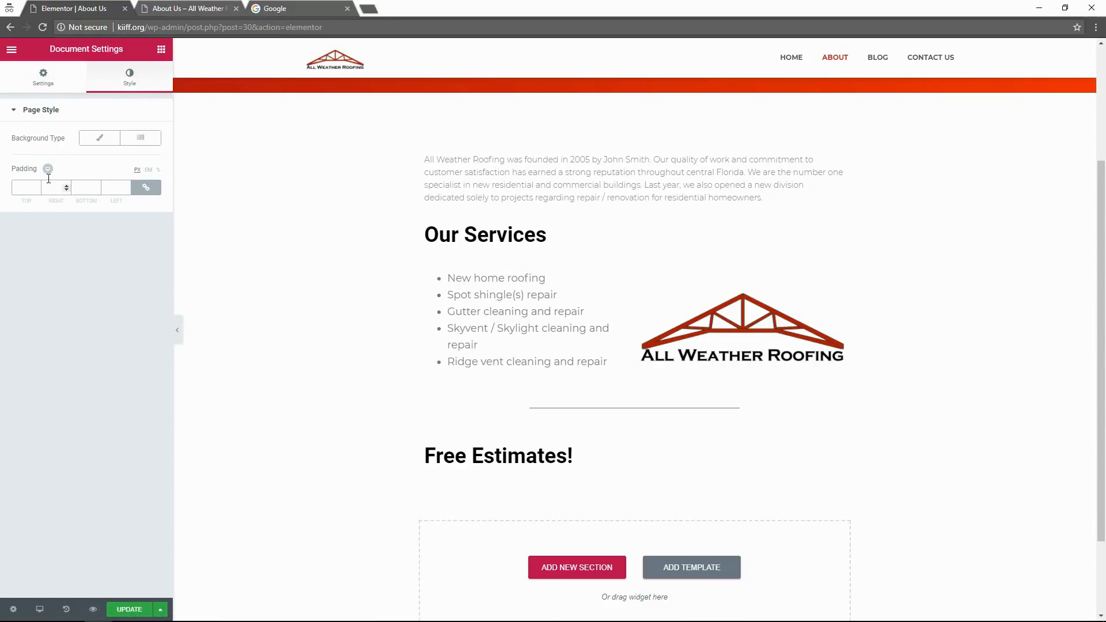
left_click(12, 49)
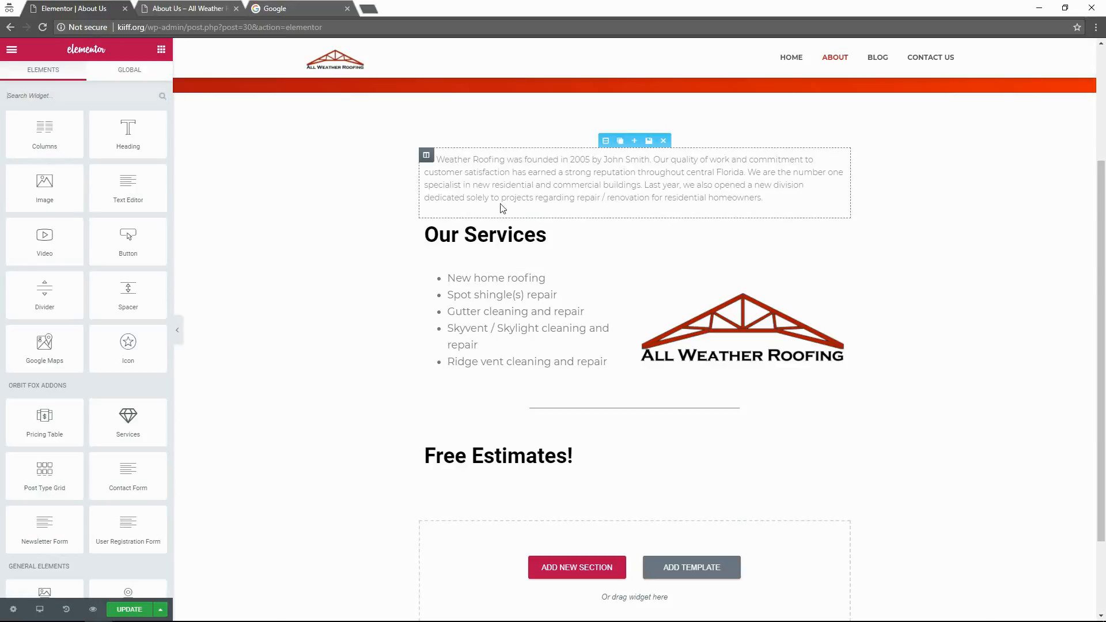
Stretch the intro paragraph section full width with a Boxed content width.
left_click(282, 203)
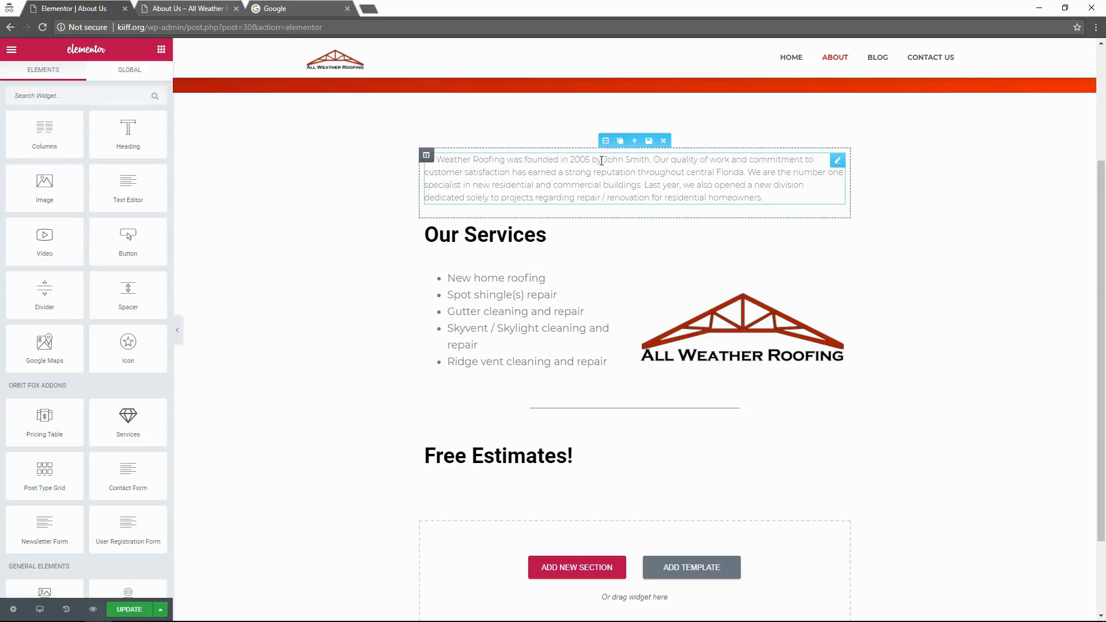
left_click(603, 142)
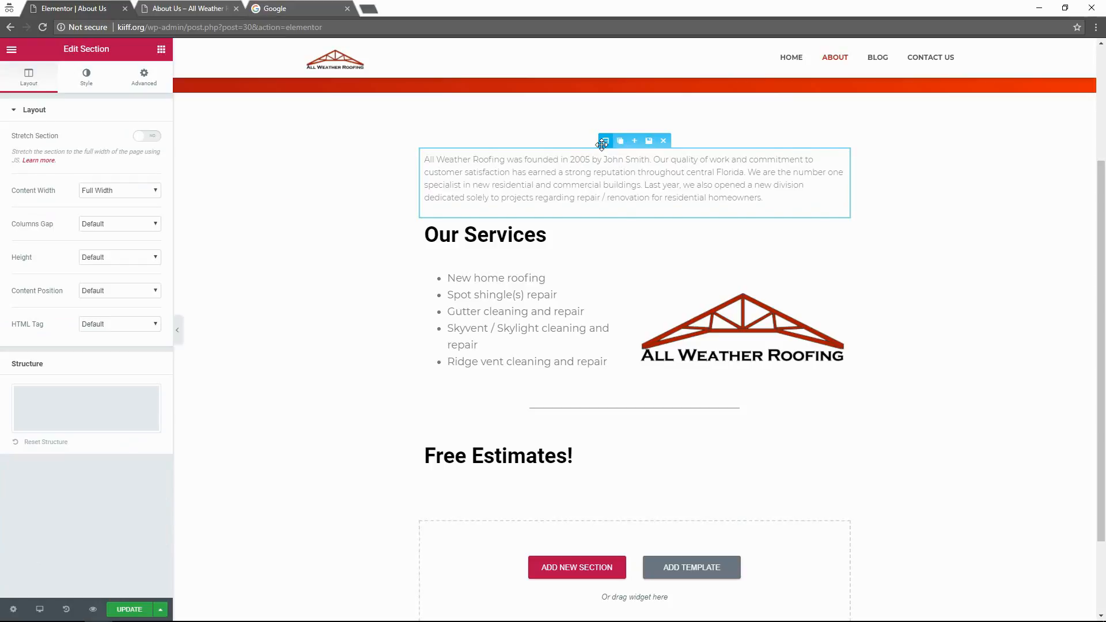
left_click(148, 136)
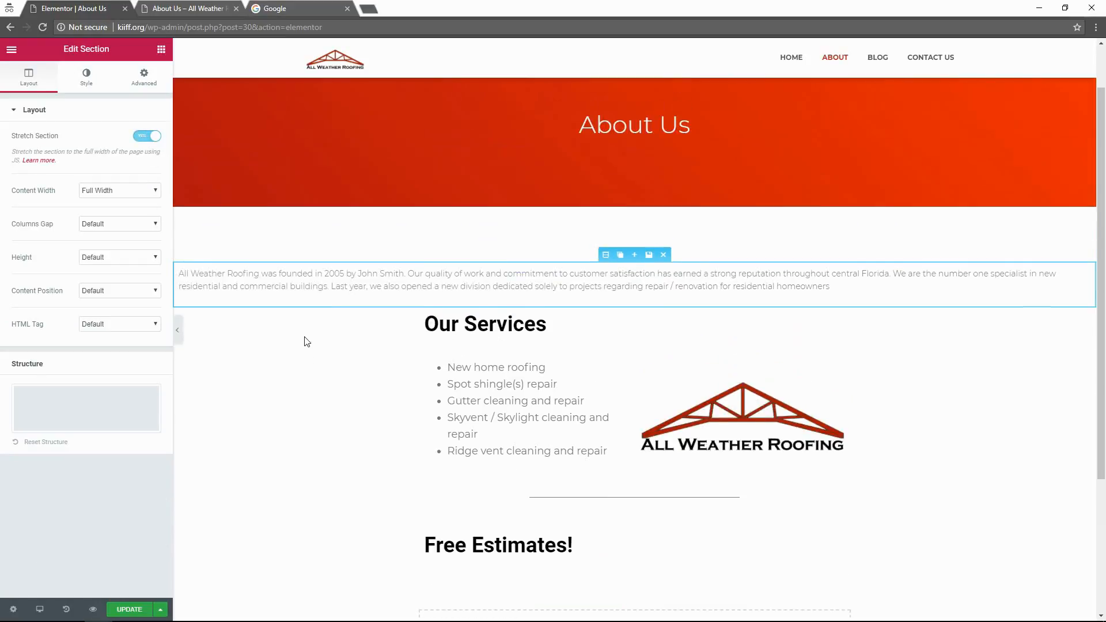
left_click(321, 390)
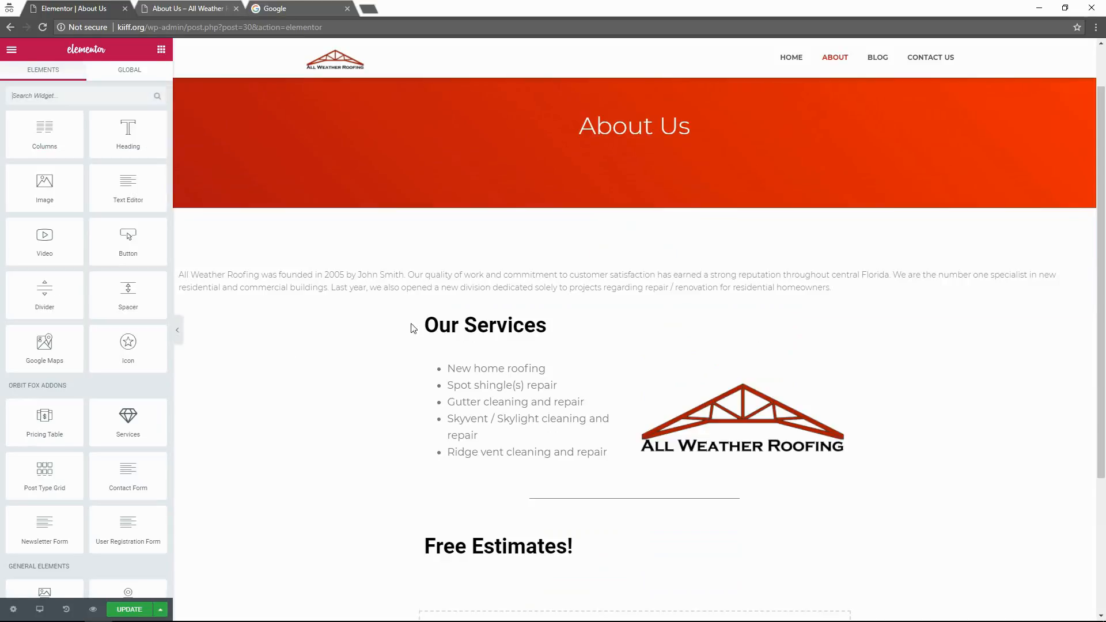
left_click(606, 256)
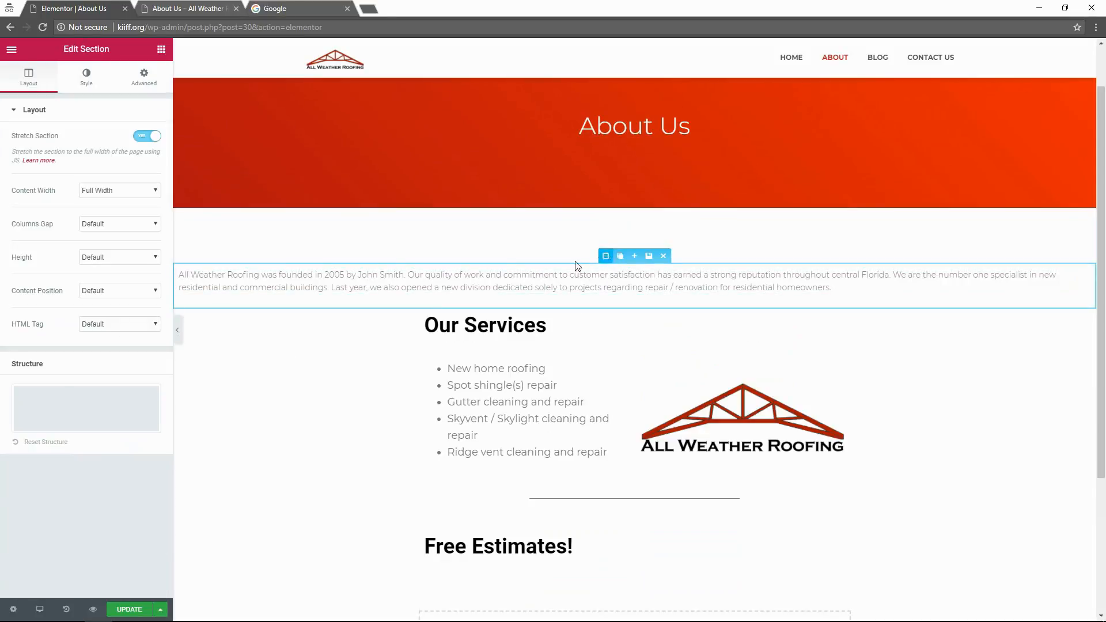
left_click(156, 190)
left_click(114, 203)
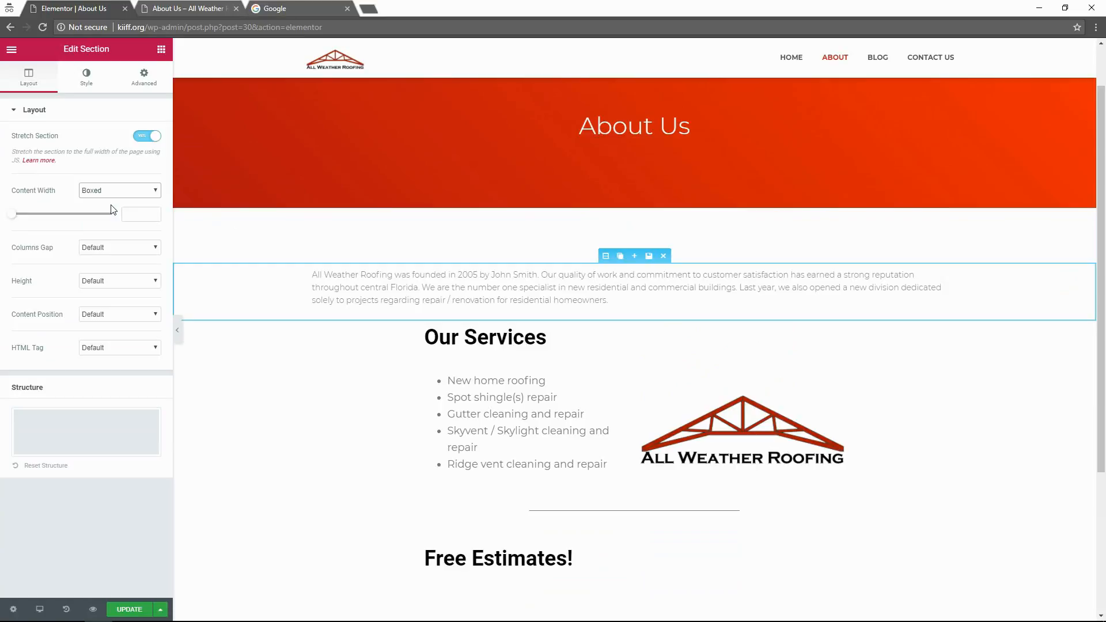
left_click(293, 431)
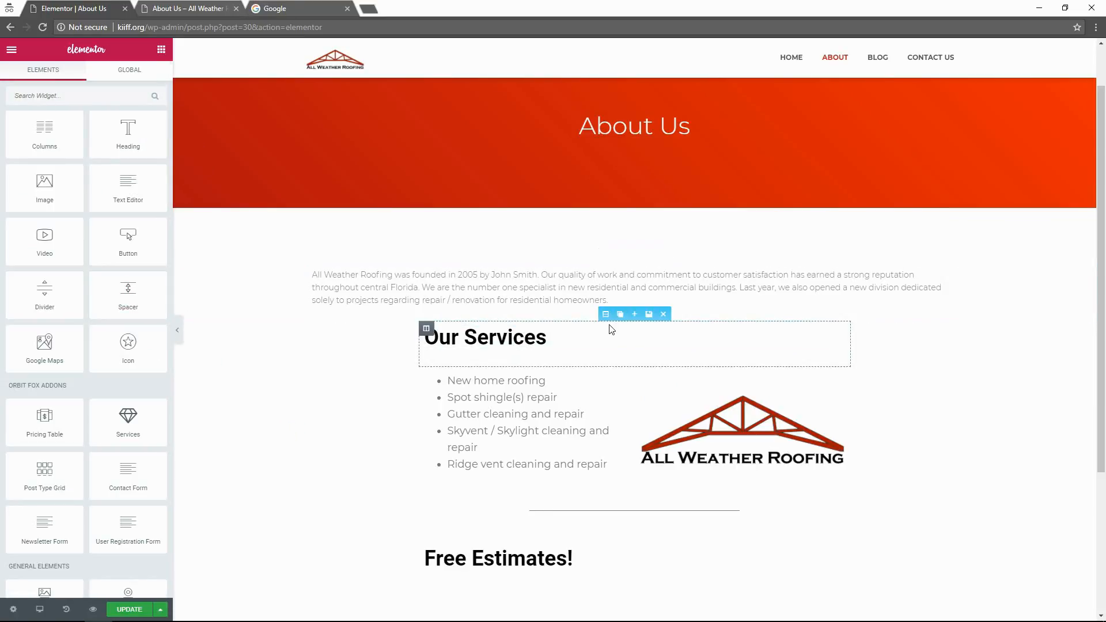
Stretch the Our Services heading section and the services-and-logo section full width.
left_click(606, 315)
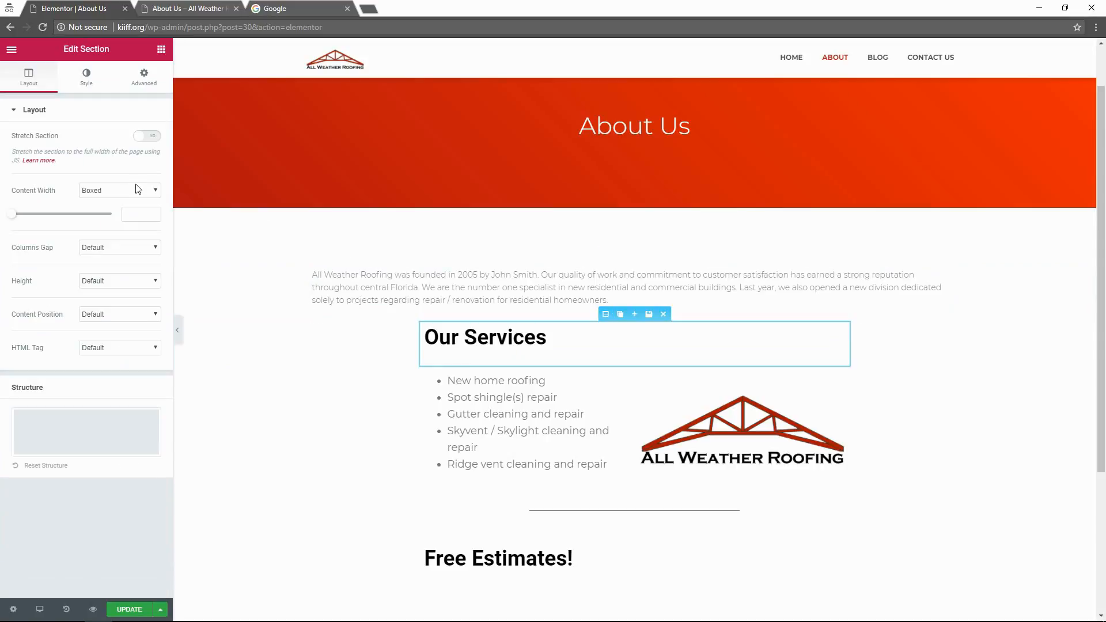
left_click(152, 139)
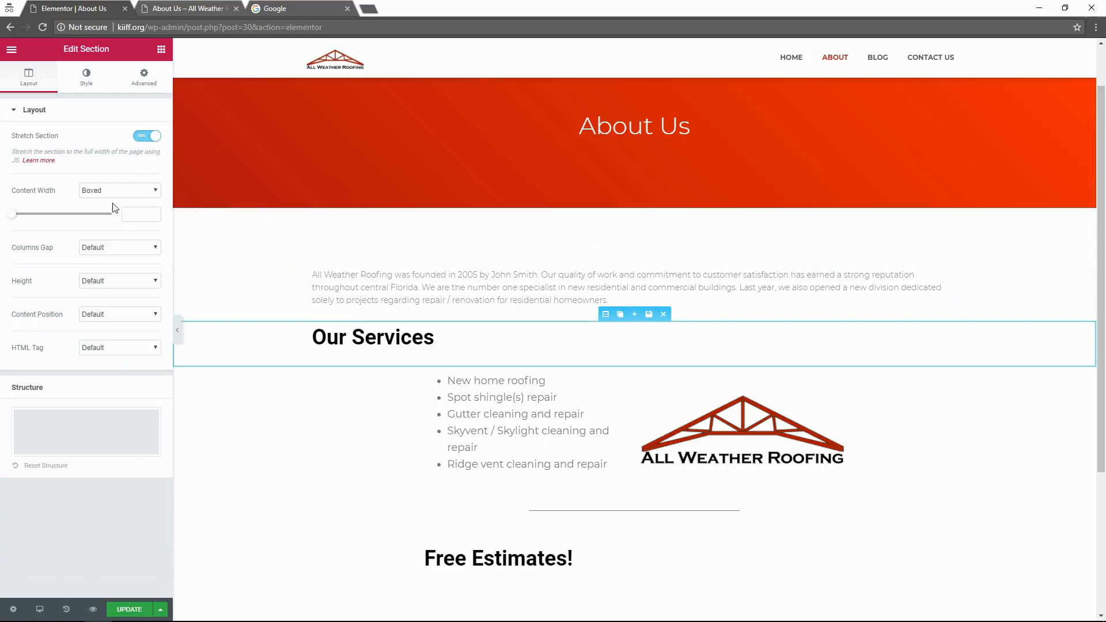
left_click(148, 137)
left_click(149, 138)
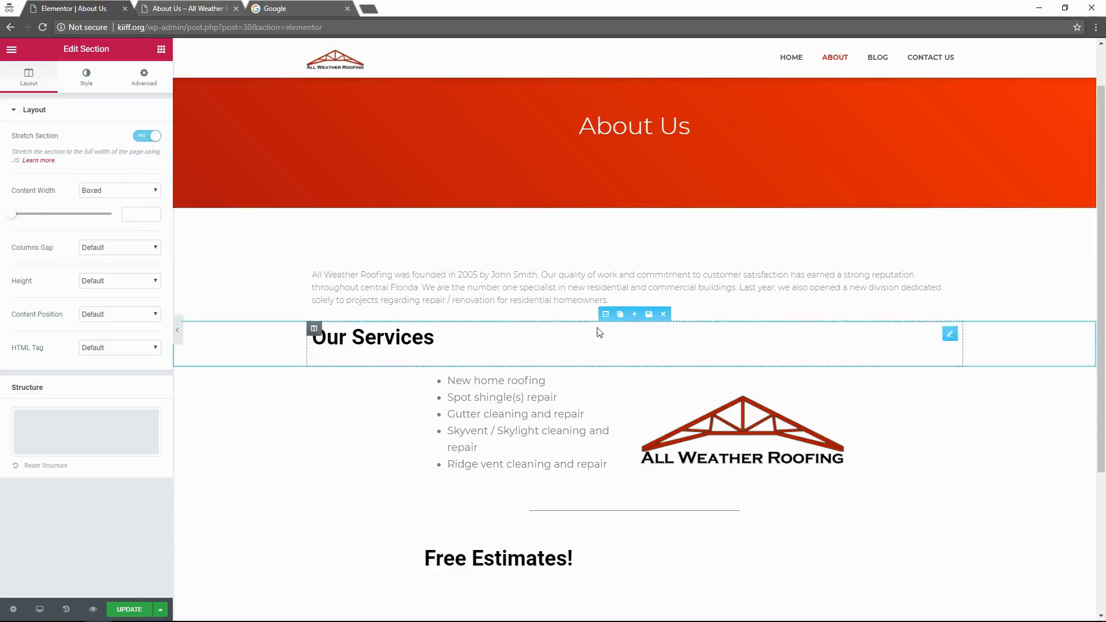
left_click(606, 361)
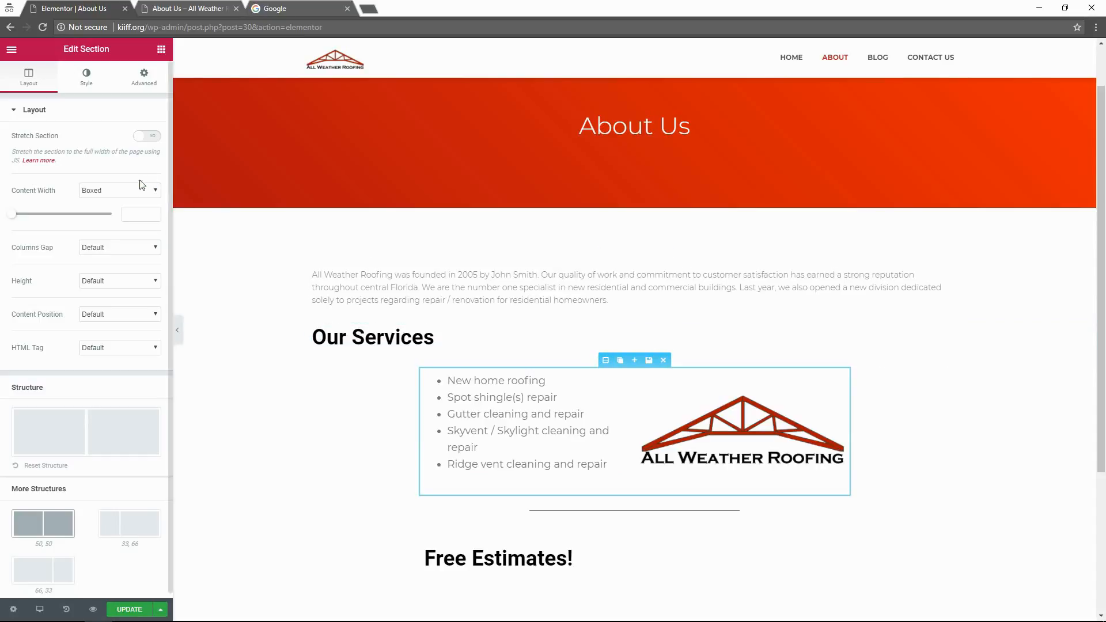
left_click(142, 138)
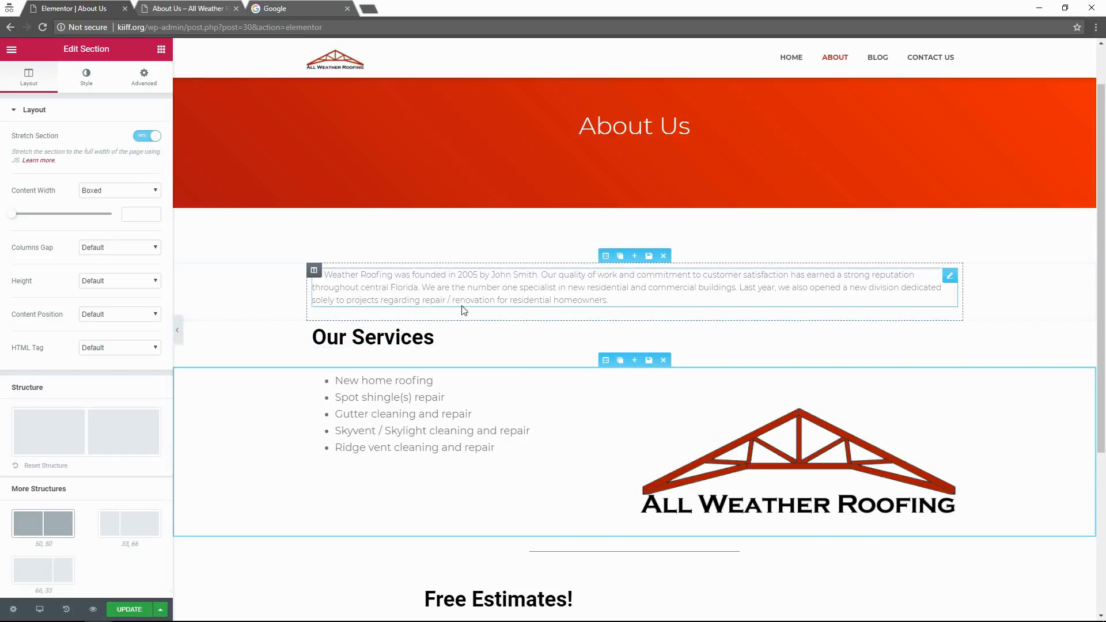
left_click(609, 257)
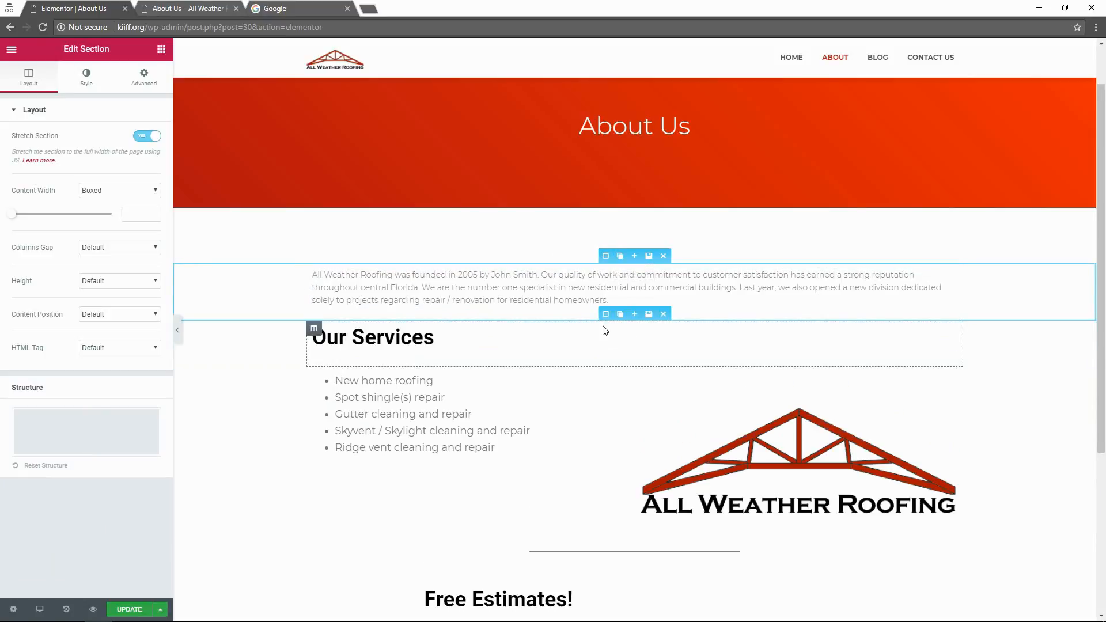
left_click(609, 359)
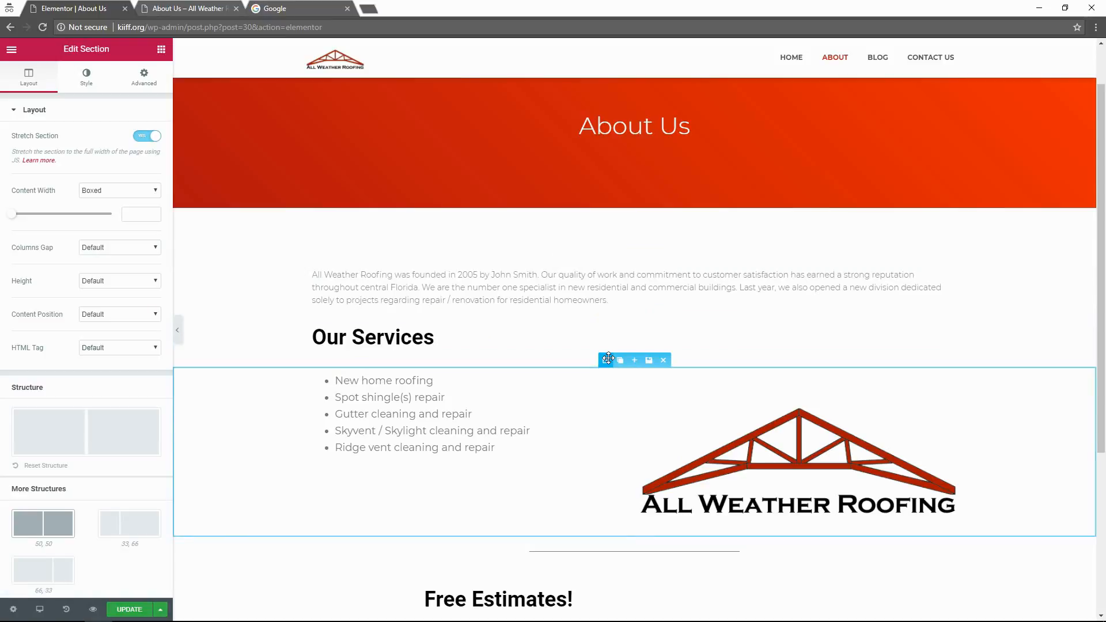
Stretch the divider section with Boxed content, widening its width to about 924.
scroll(605, 415, "down", 1)
left_click(604, 474)
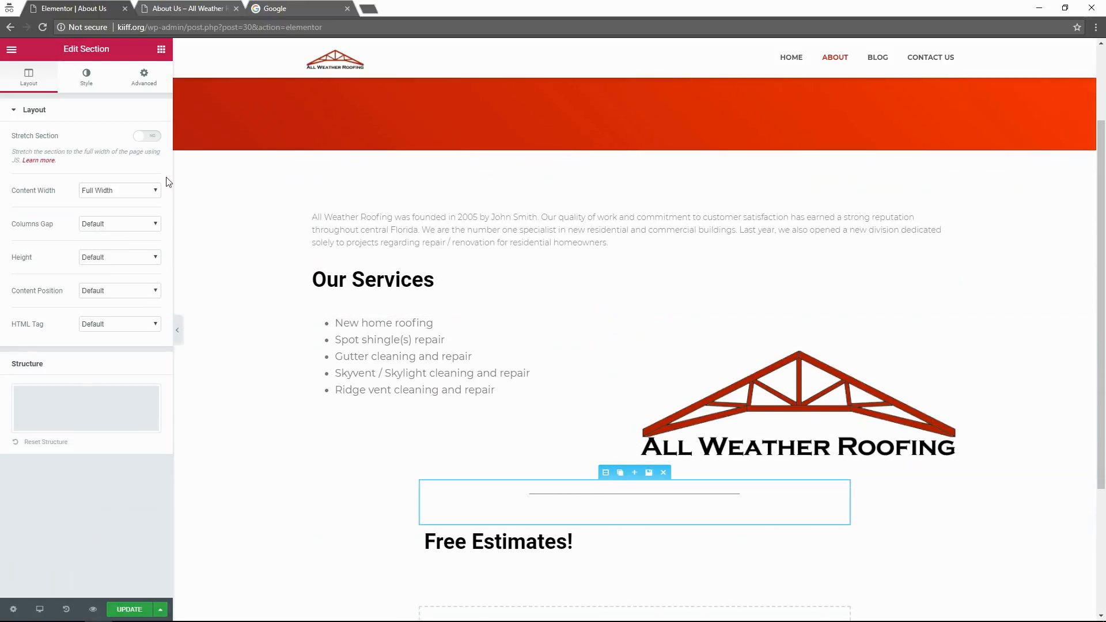
left_click(148, 136)
left_click(119, 190)
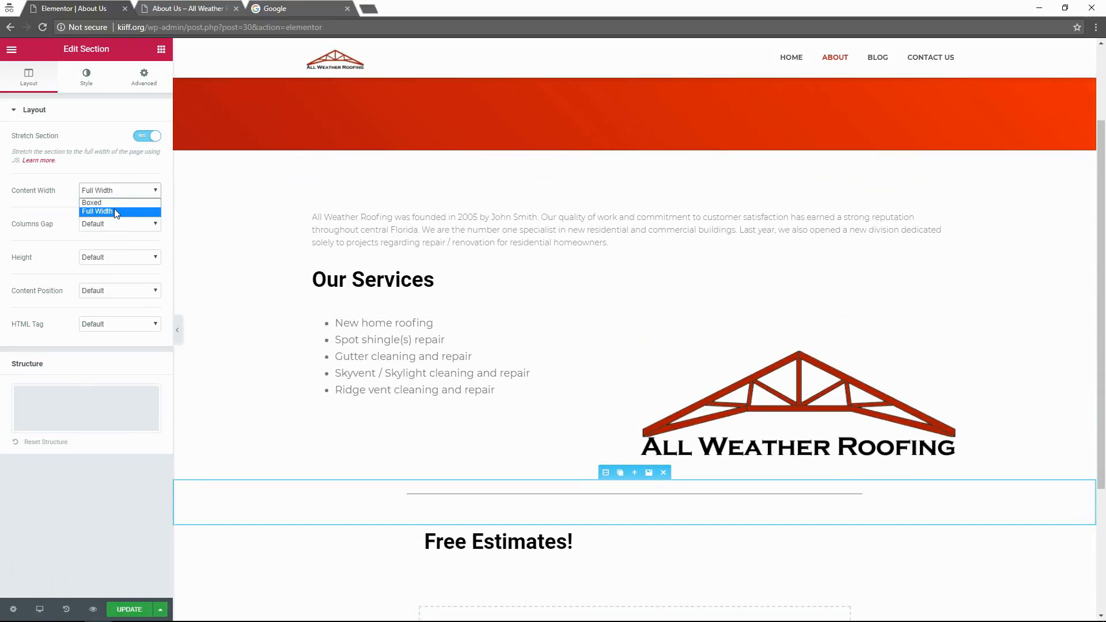
left_click(98, 203)
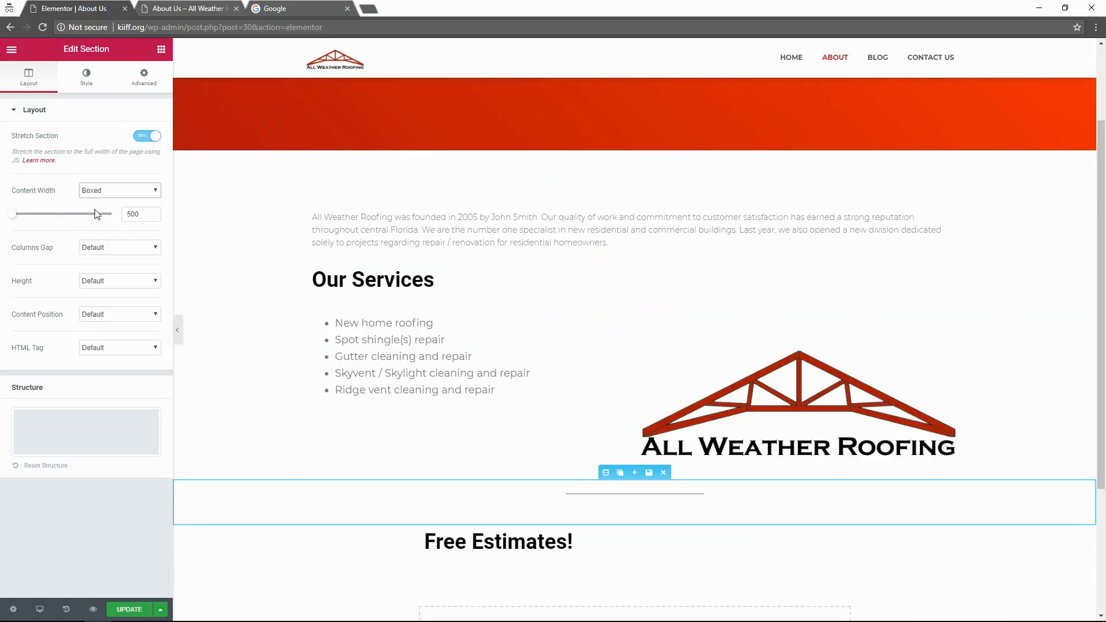
left_click_drag(14, 218, 52, 226)
Select all five lines of the services list and apply a heading format.
left_click(662, 395)
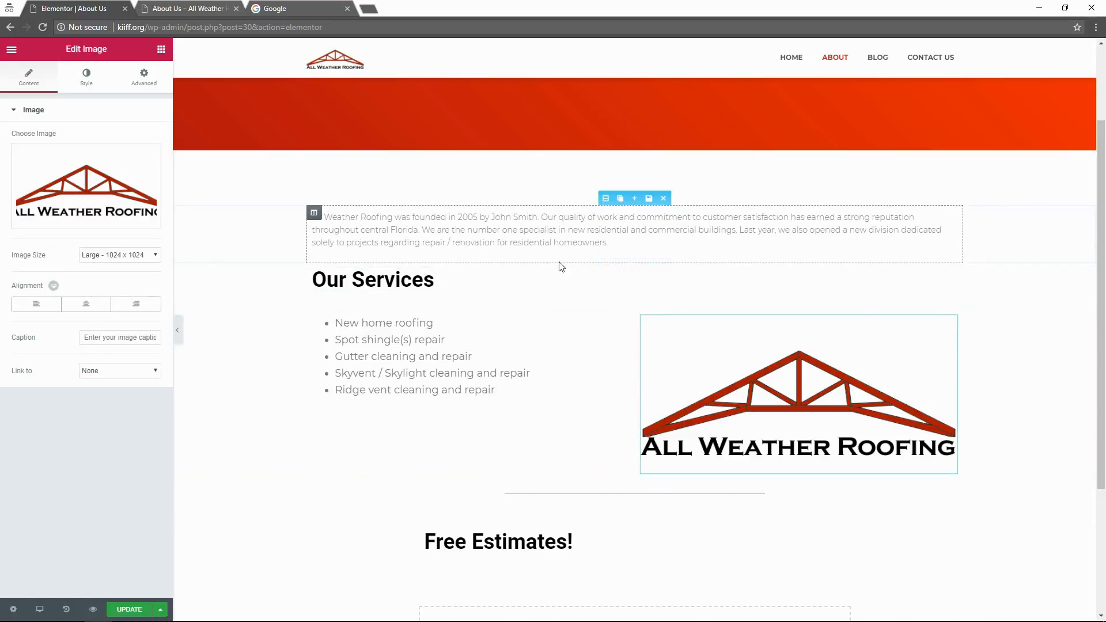
left_click(496, 390)
left_click_drag(514, 387, 323, 321)
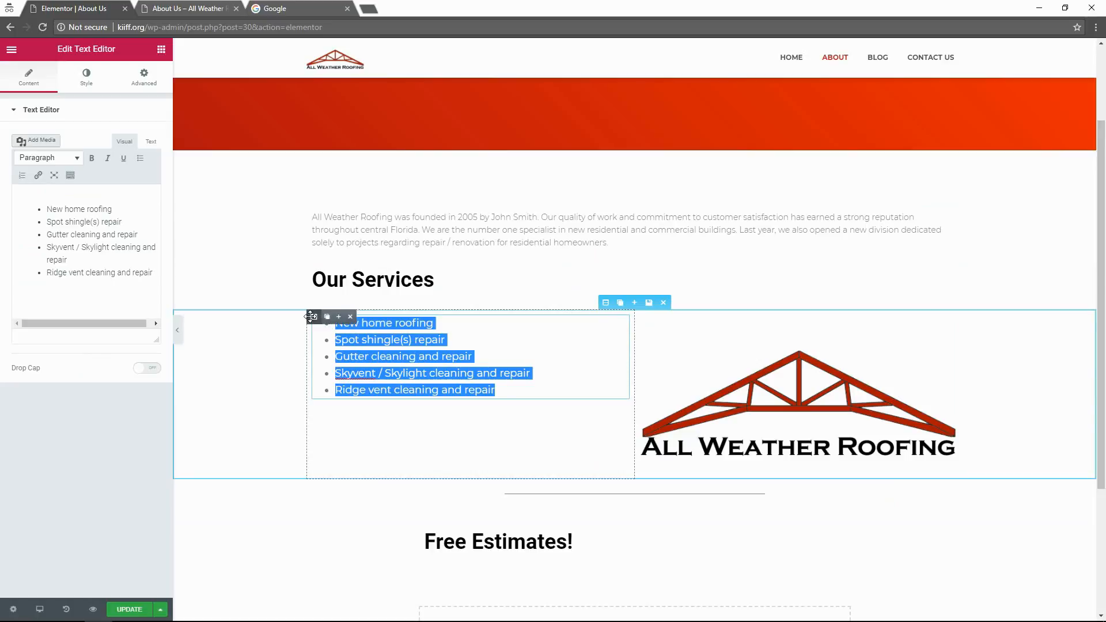
left_click(67, 166)
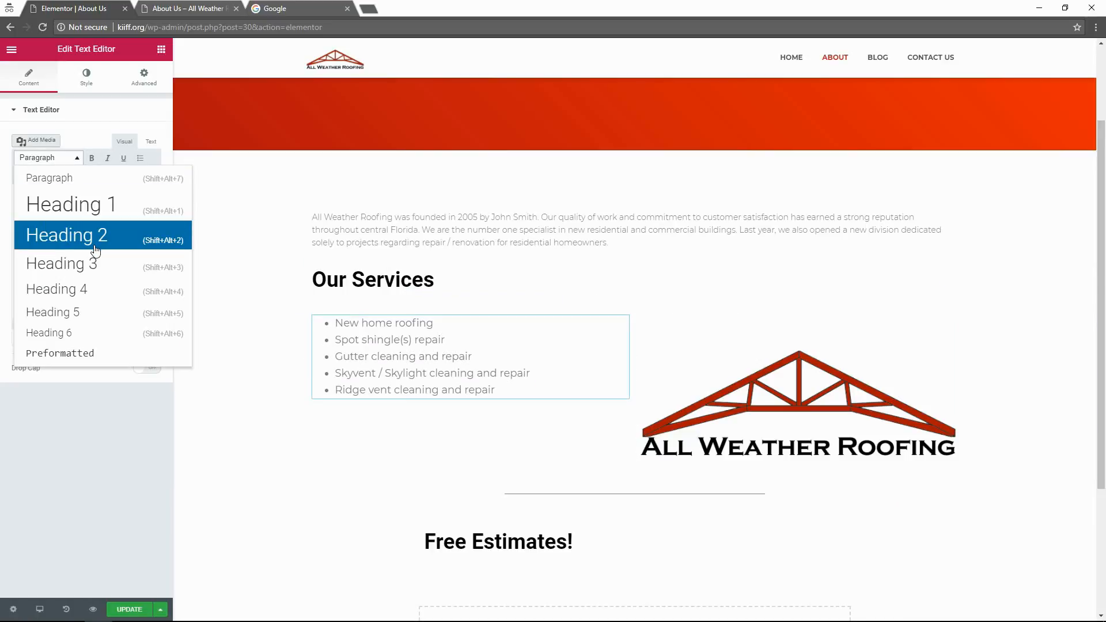
left_click(87, 265)
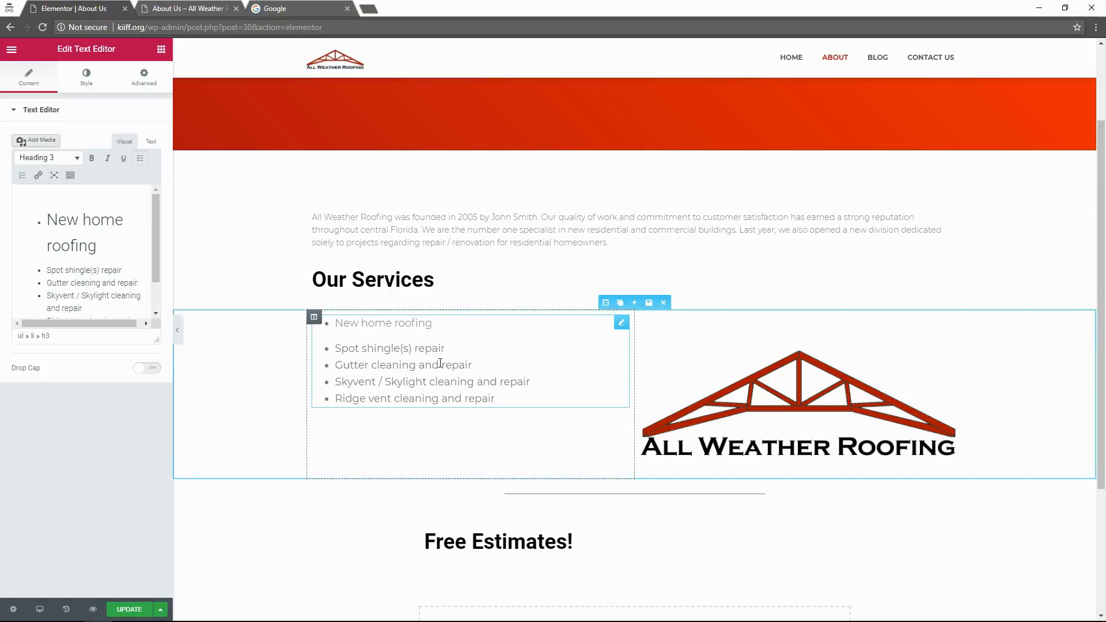
Format the four remaining service items as Heading 3 to match the first.
left_click(99, 270)
scroll(111, 278, "down", 1)
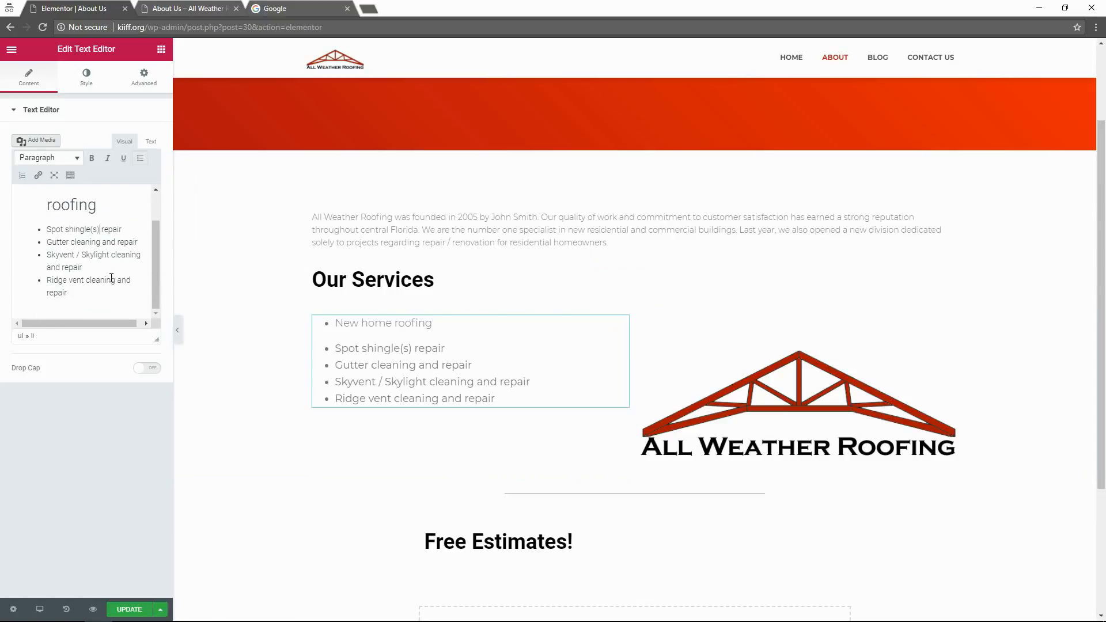
left_click_drag(100, 293, 46, 229)
left_click(58, 159)
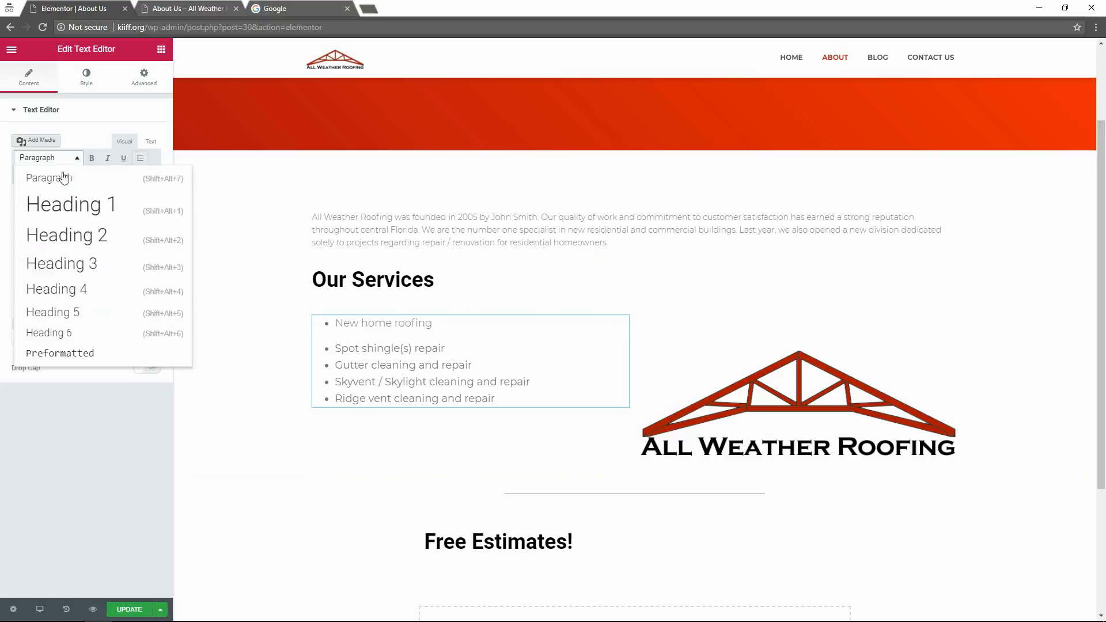
left_click(87, 262)
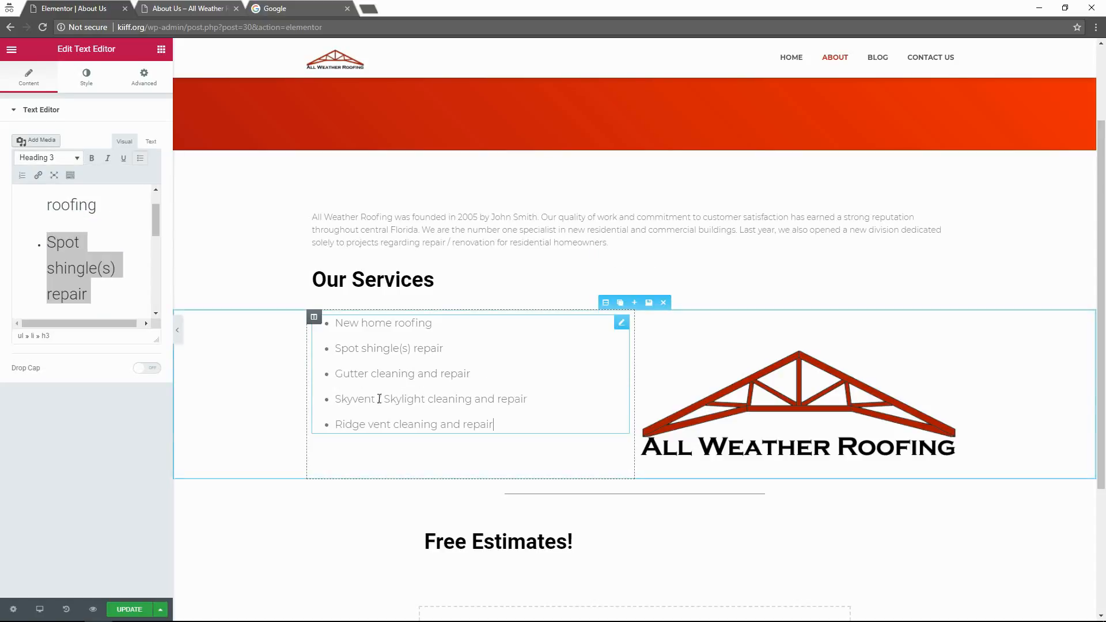
left_click(247, 525)
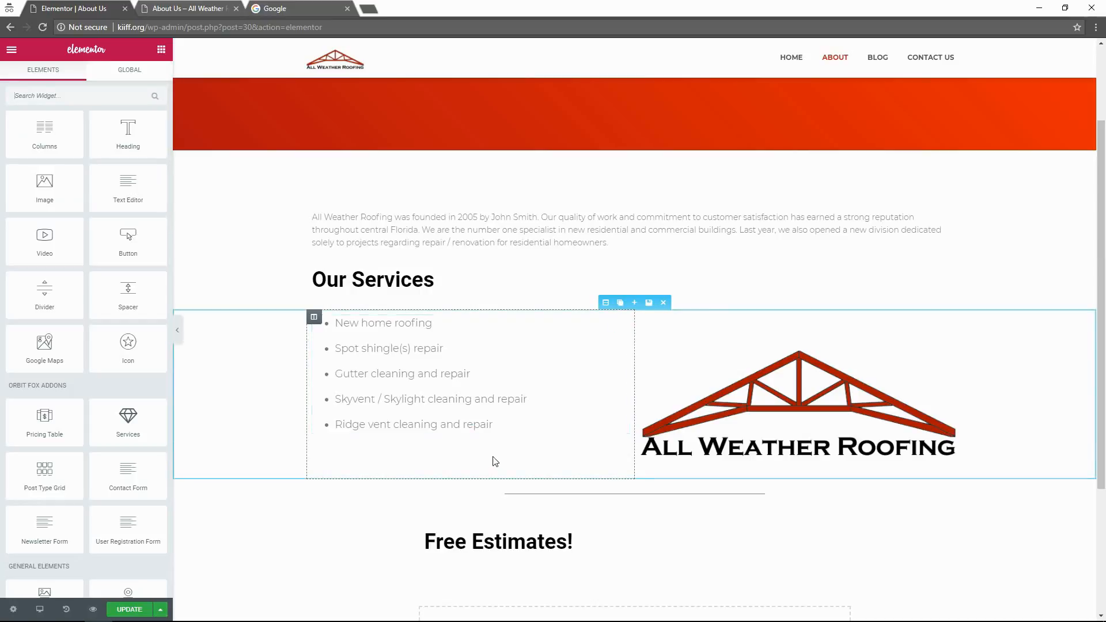
left_click(539, 431)
scroll(539, 431, "down", 2)
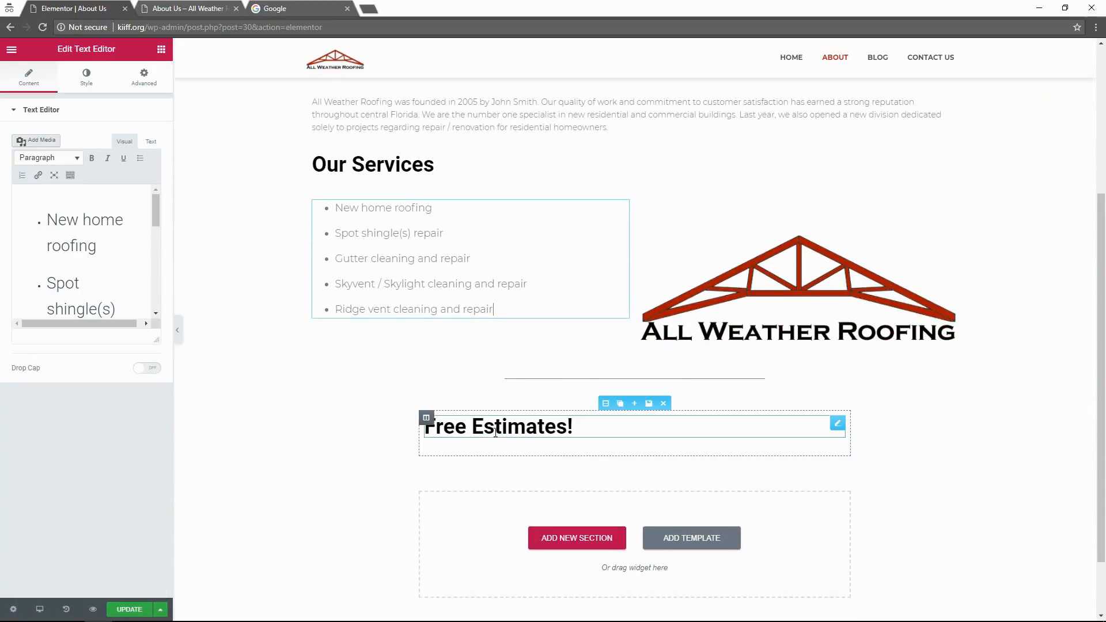
Set the Free Estimates section's Stretch Section to Yes and update the page.
left_click(606, 403)
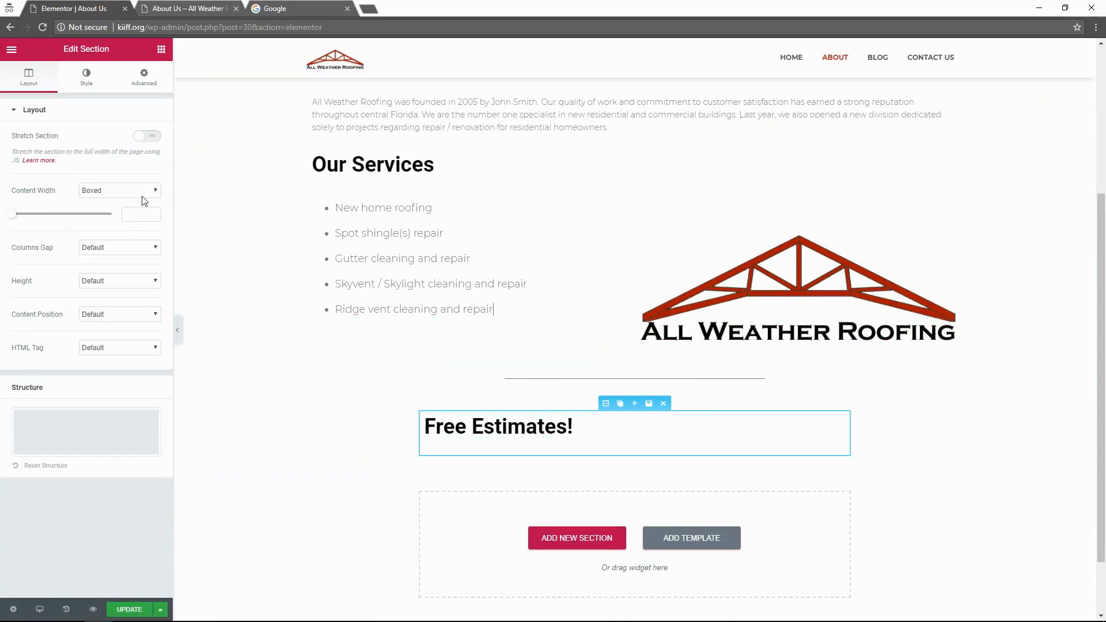
left_click(147, 191)
left_click(148, 136)
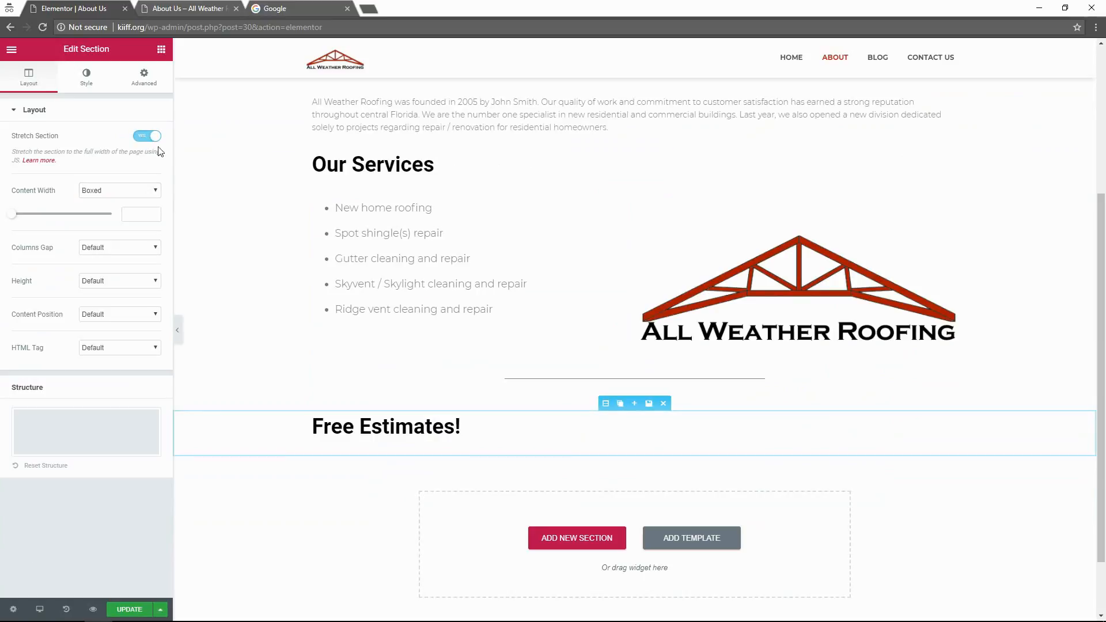
left_click(225, 506)
scroll(541, 508, "up", 4)
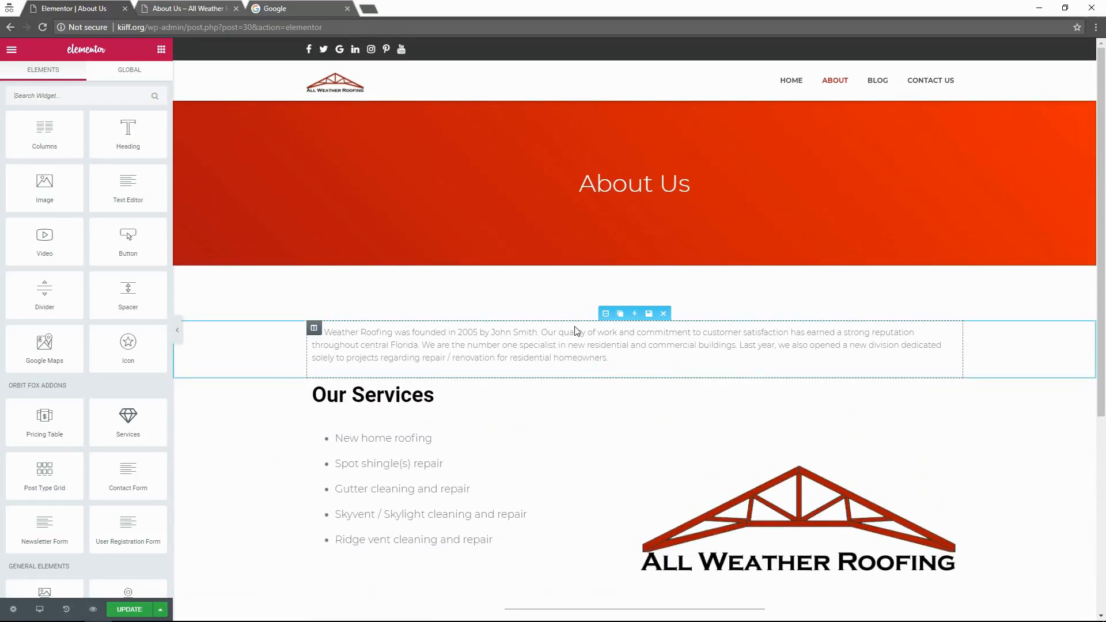
left_click(142, 609)
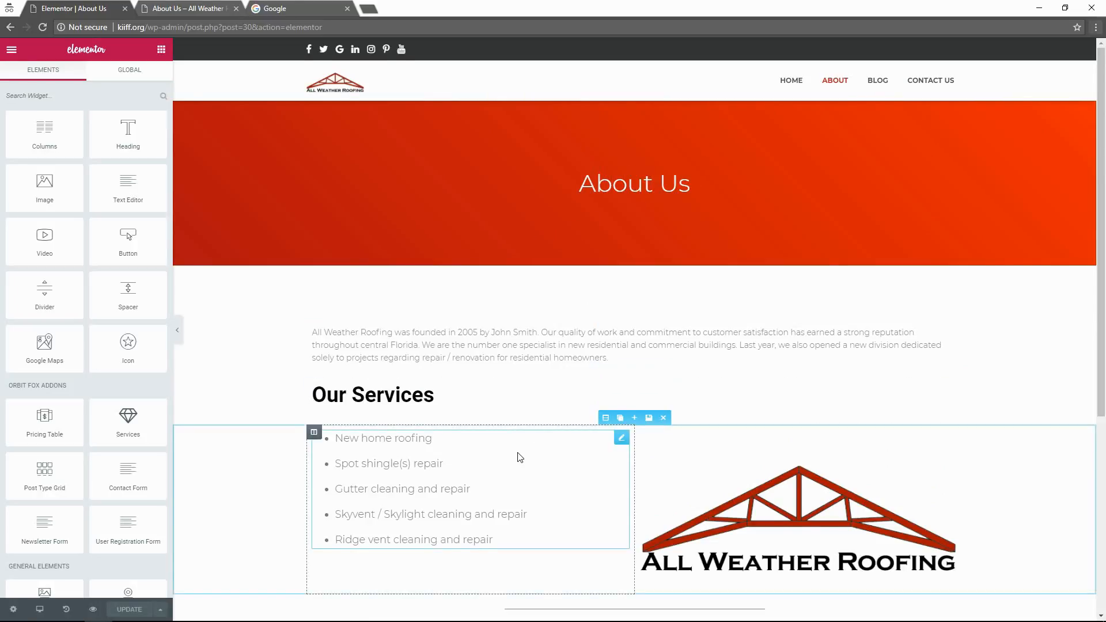
Open the logo column's settings and select the roofing logo image.
scroll(518, 457, "down", 3)
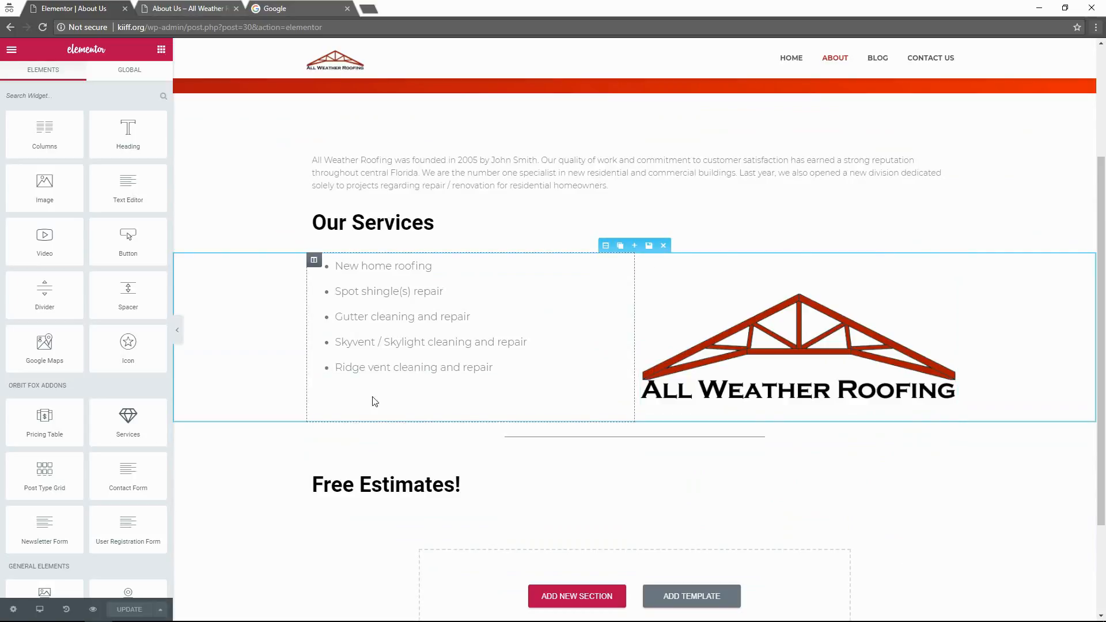
scroll(623, 467, "up", 1)
scroll(623, 465, "up", 1)
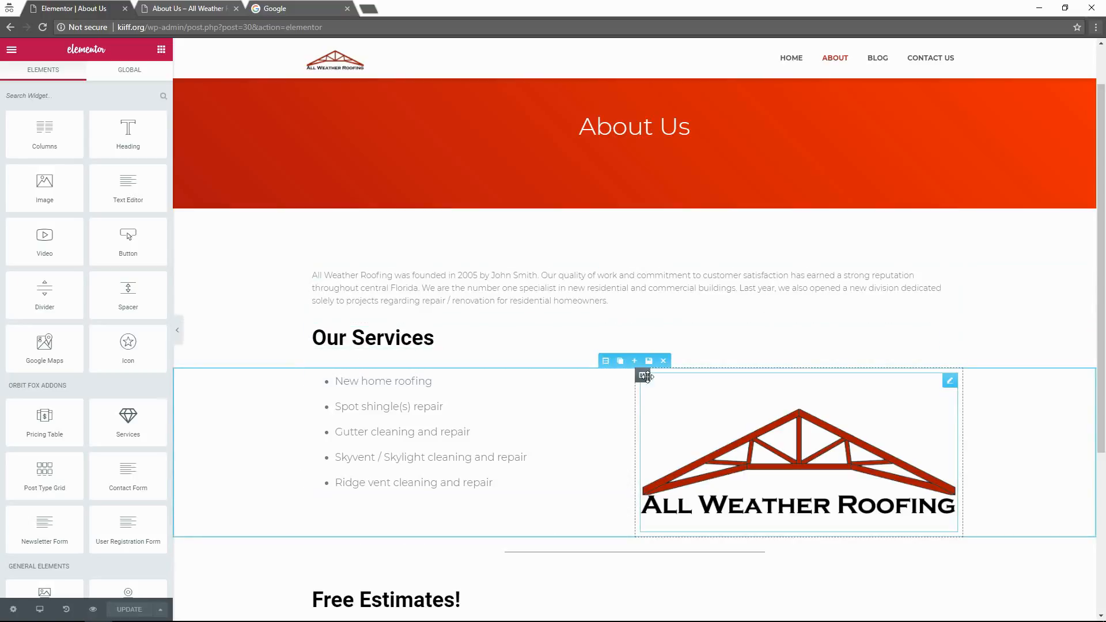
mouse_move(643, 376)
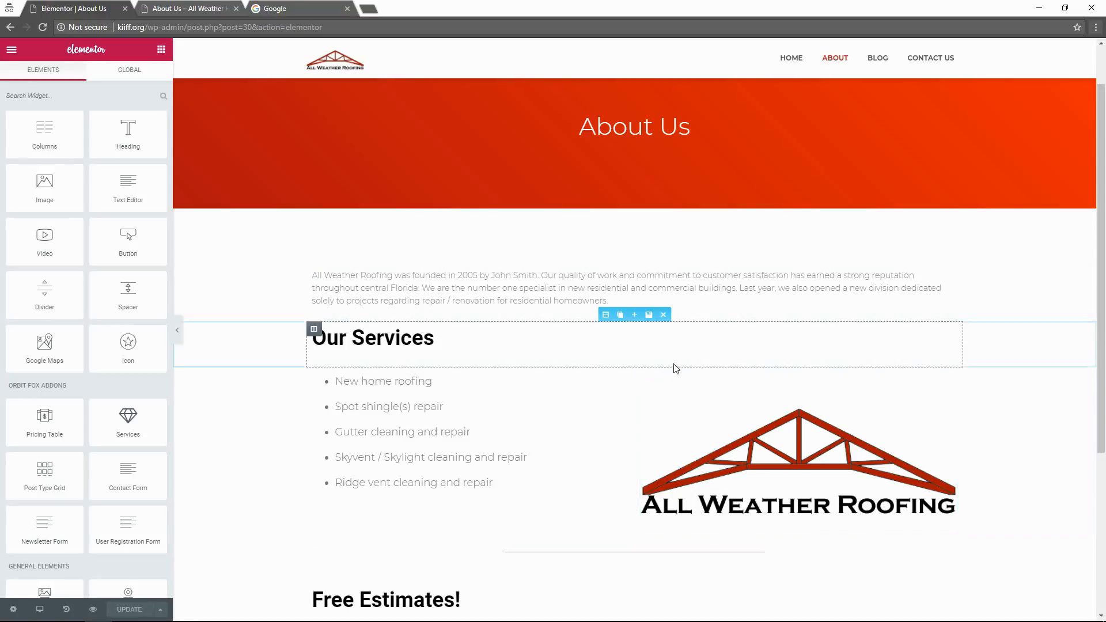
left_click(645, 375)
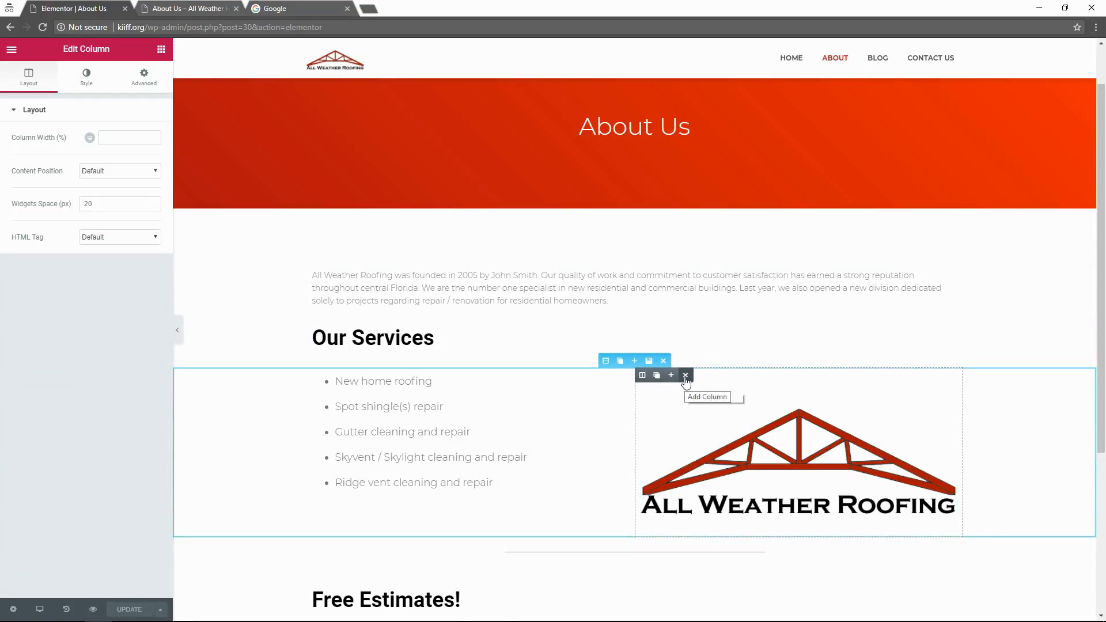
left_click(742, 455)
right_click(741, 455)
Delete the roofing logo and drop a new Image widget into the empty right column.
left_click(745, 443)
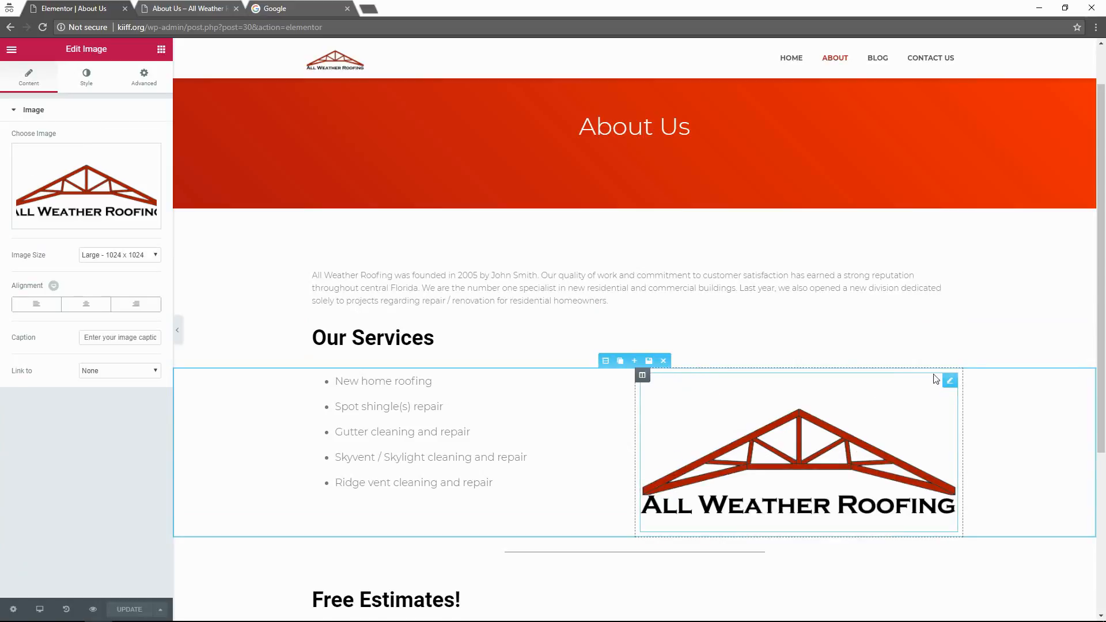
left_click(917, 383)
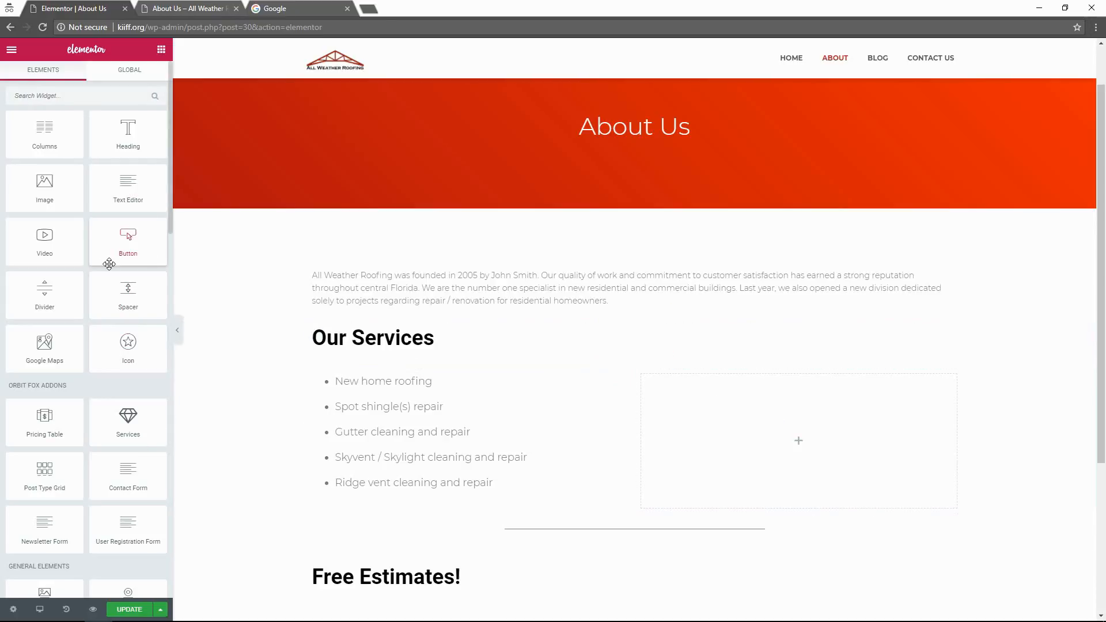
left_click_drag(67, 187, 741, 447)
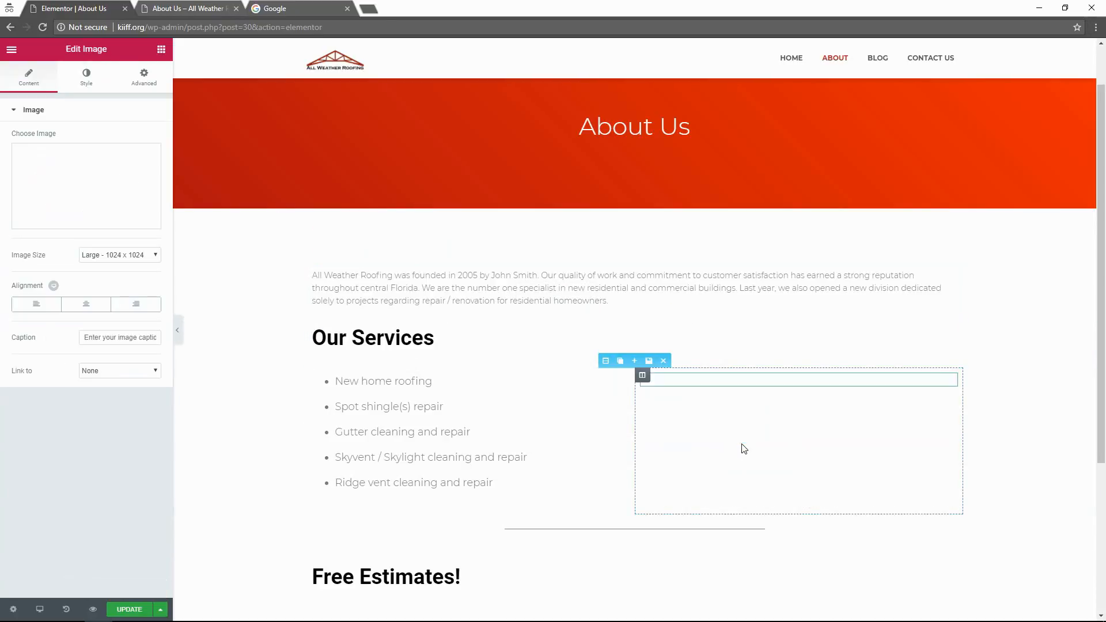
left_click_drag(950, 381, 949, 383)
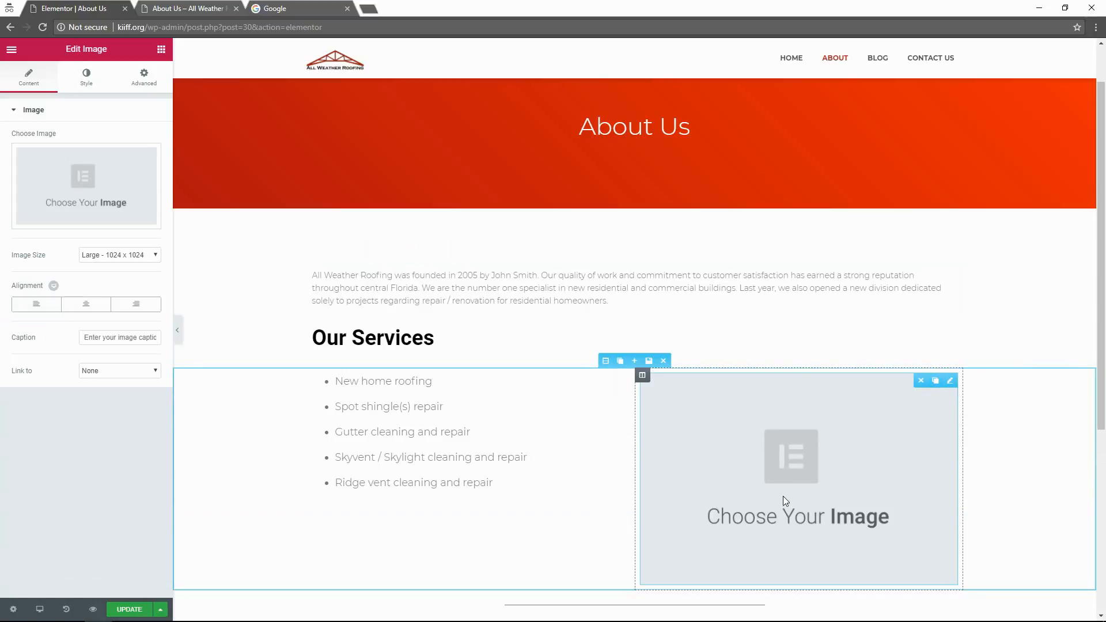
mouse_move(948, 381)
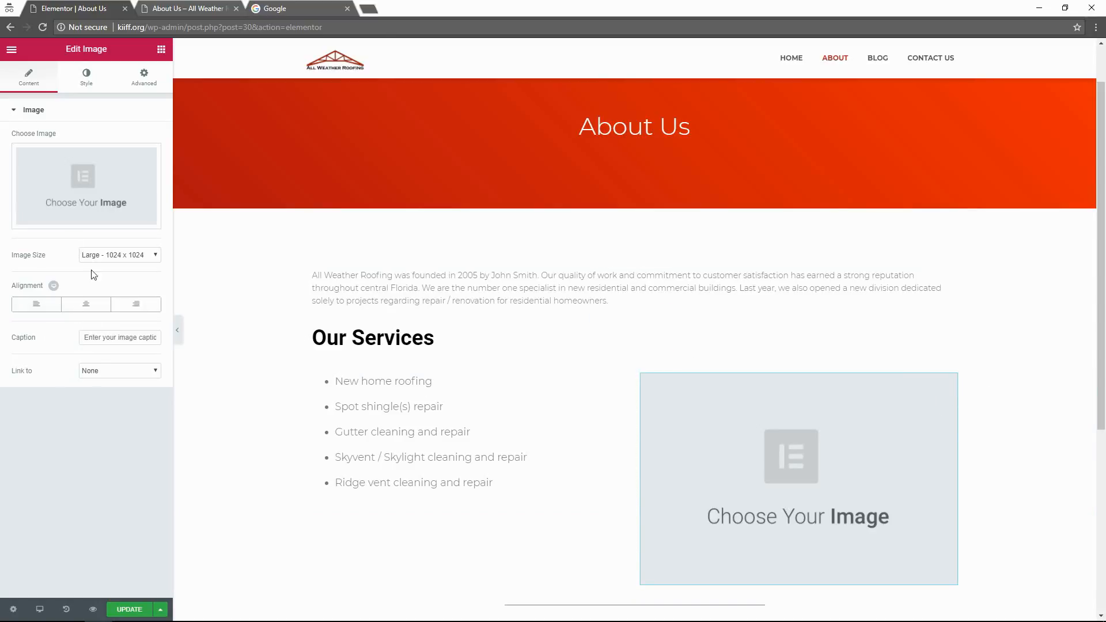
Insert the first house photo from the Media Library, with its title cleared.
left_click(71, 204)
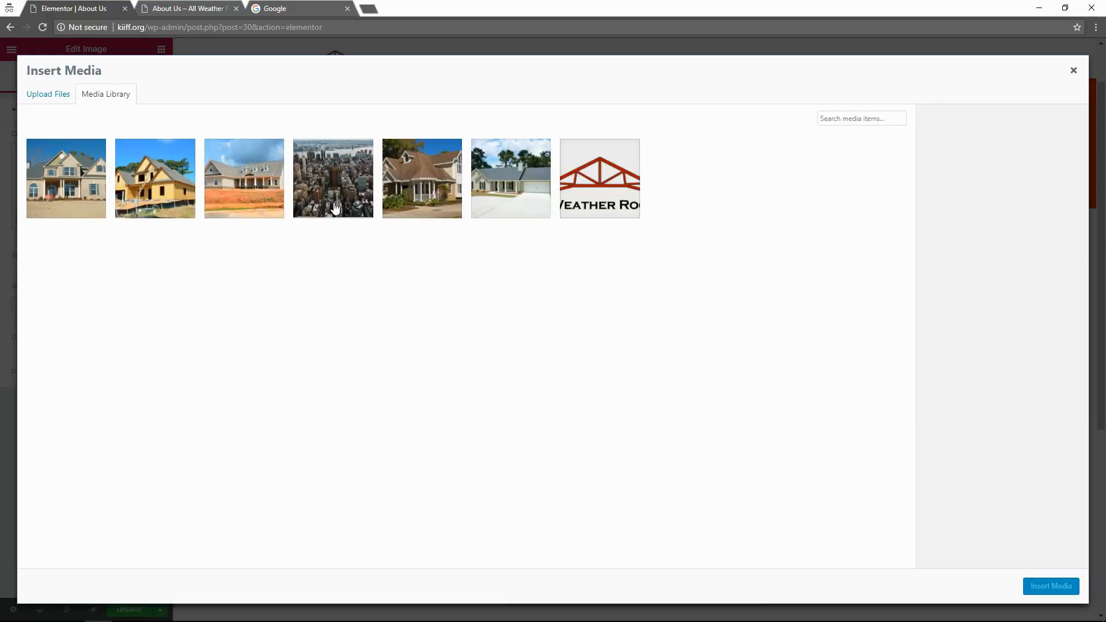
left_click(49, 187)
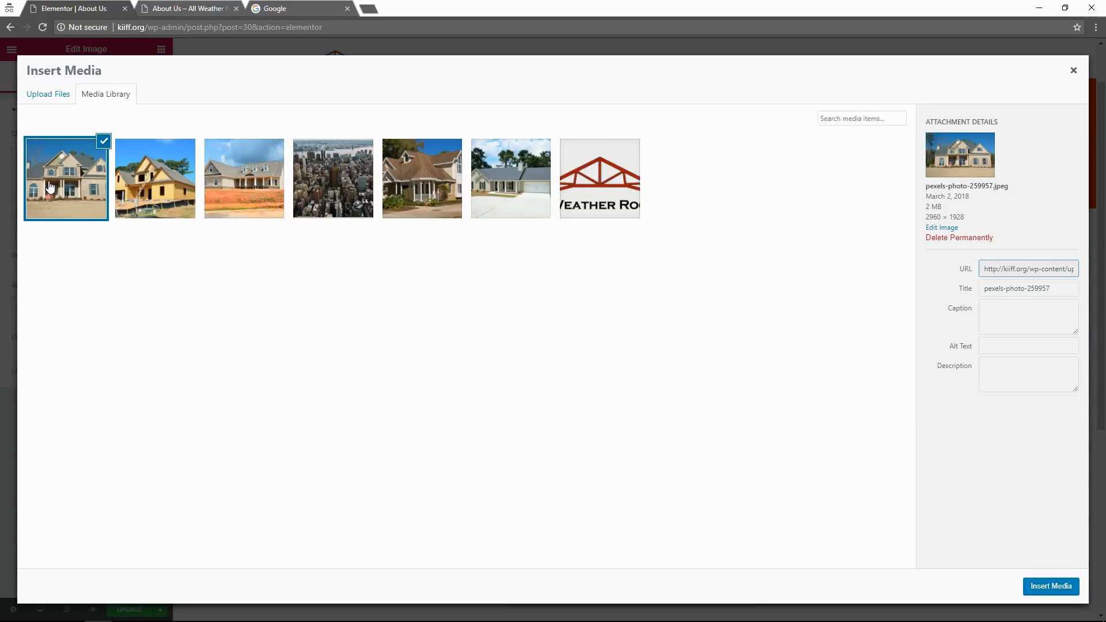
triple_click(1062, 286)
key("BackSpace")
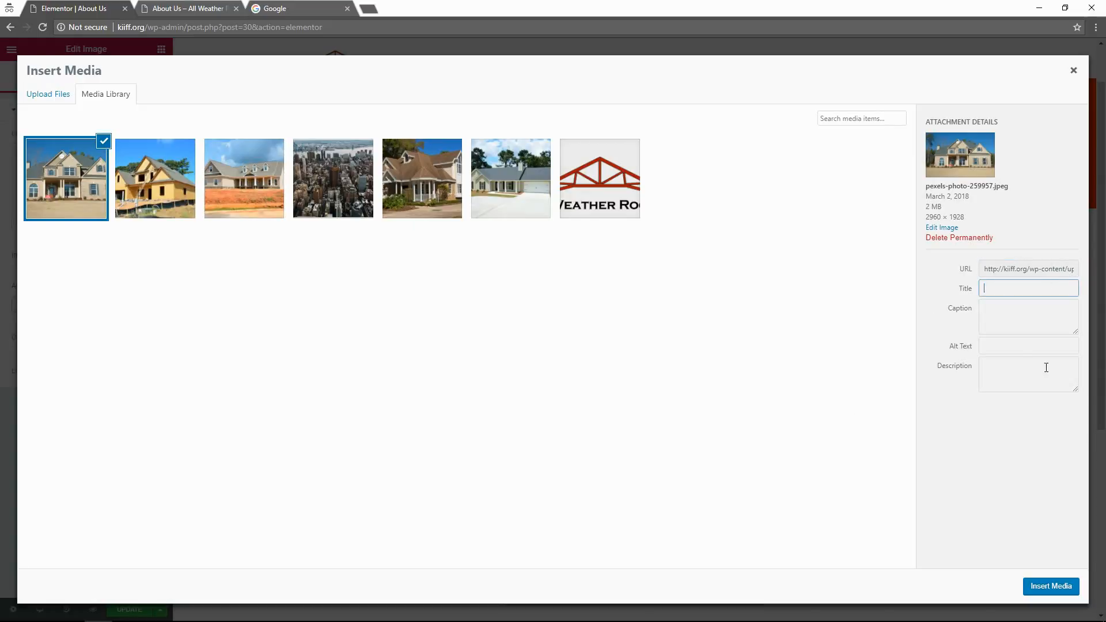
left_click(1069, 587)
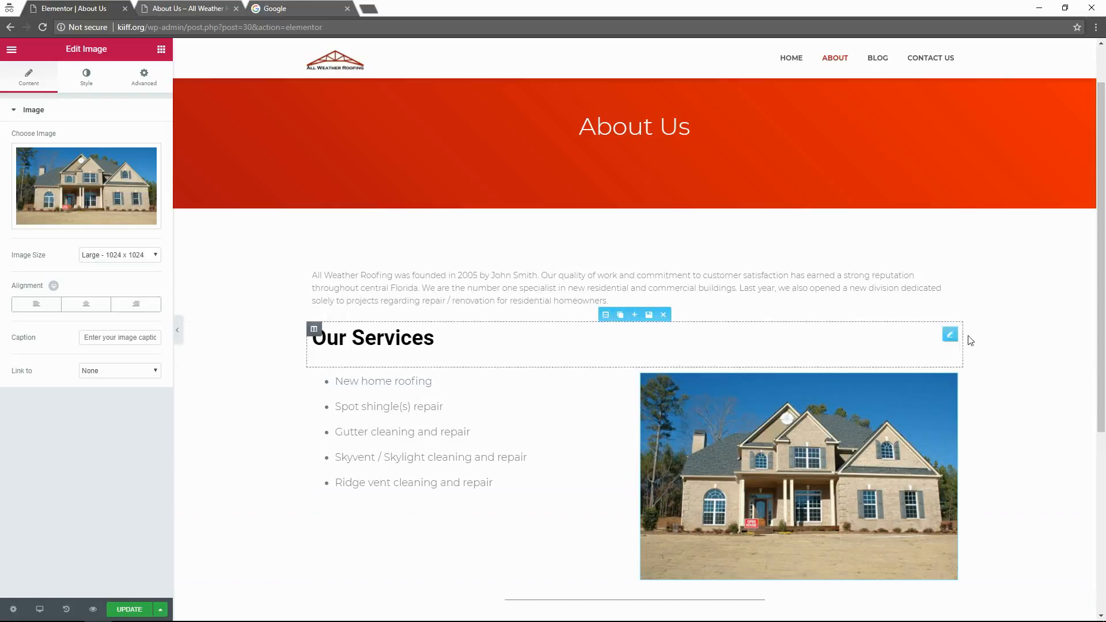
scroll(1062, 301, "down", 2)
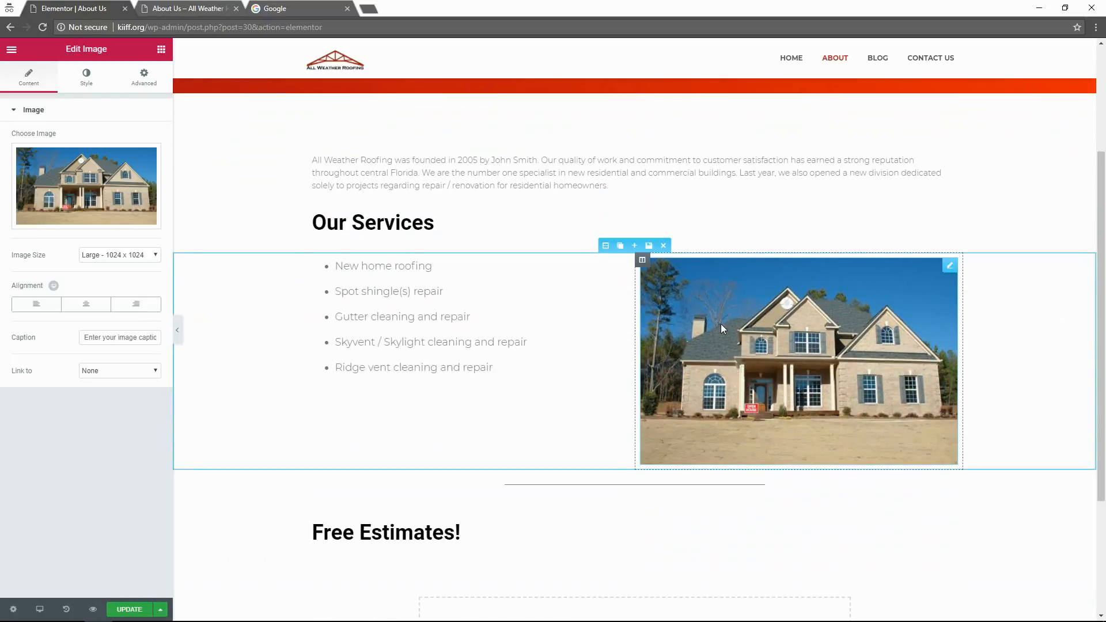
Browse the house photo's Style and Advanced border settings, leaving Border Type at None.
left_click(95, 87)
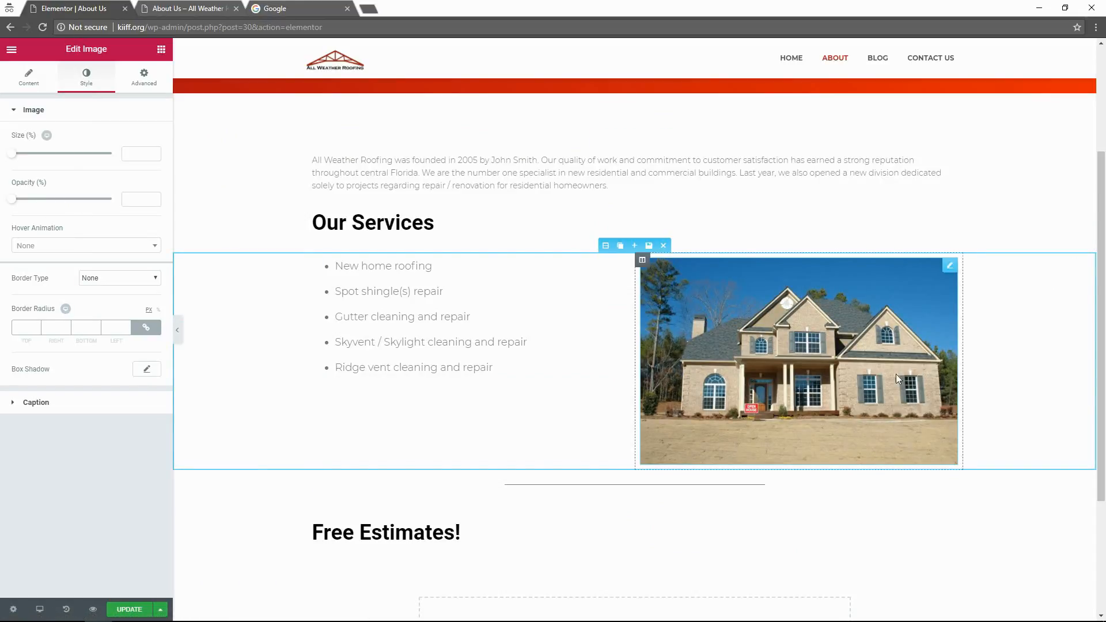
left_click(132, 278)
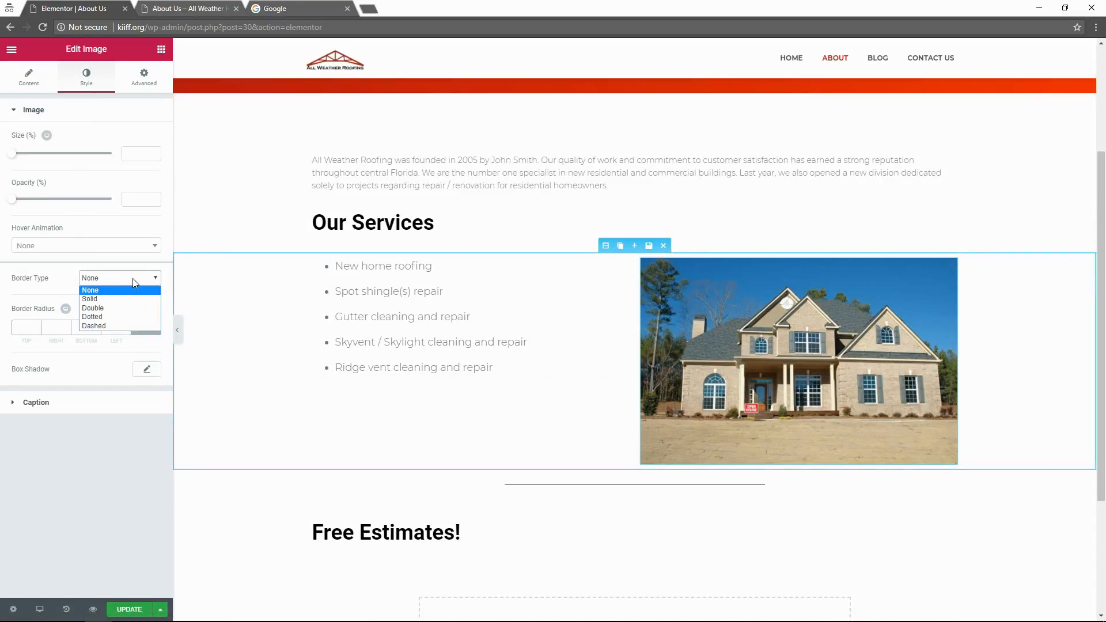
left_click(98, 289)
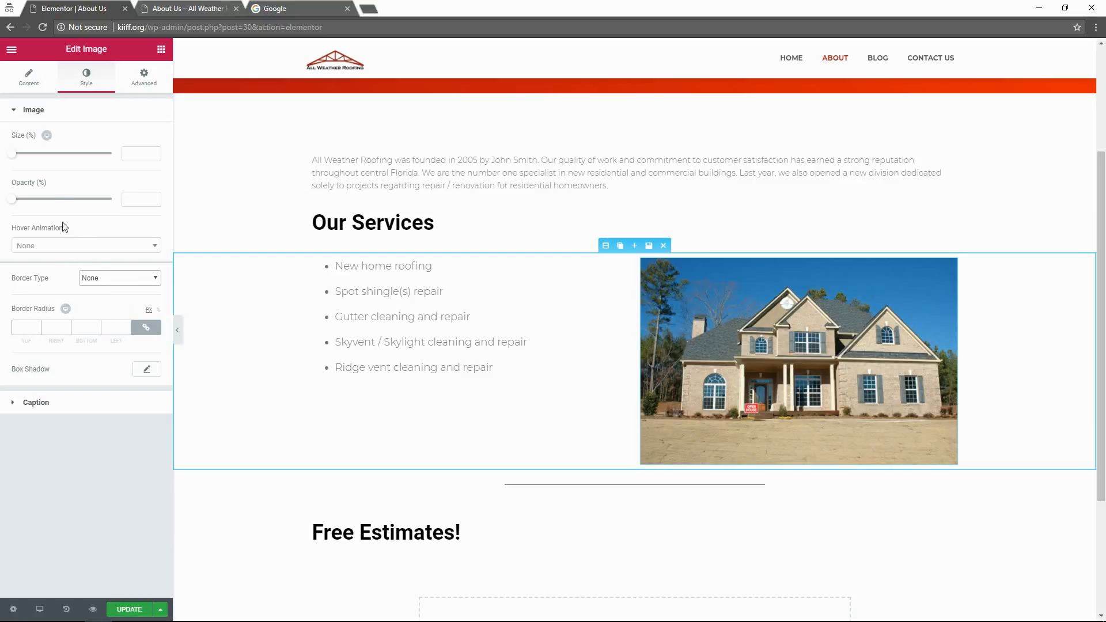
left_click(140, 73)
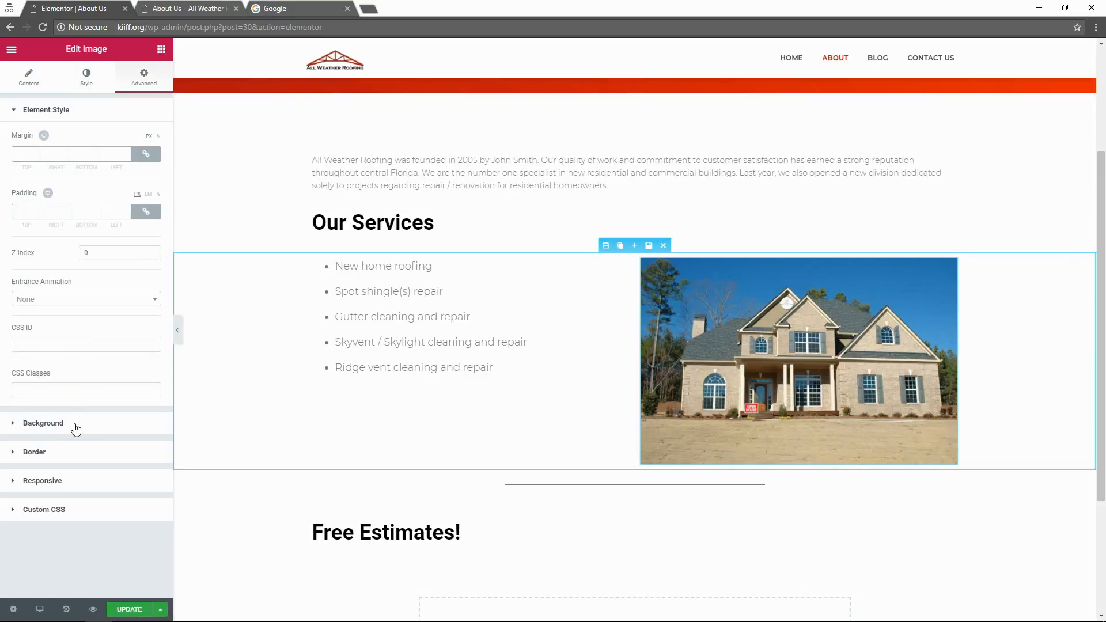
left_click(55, 453)
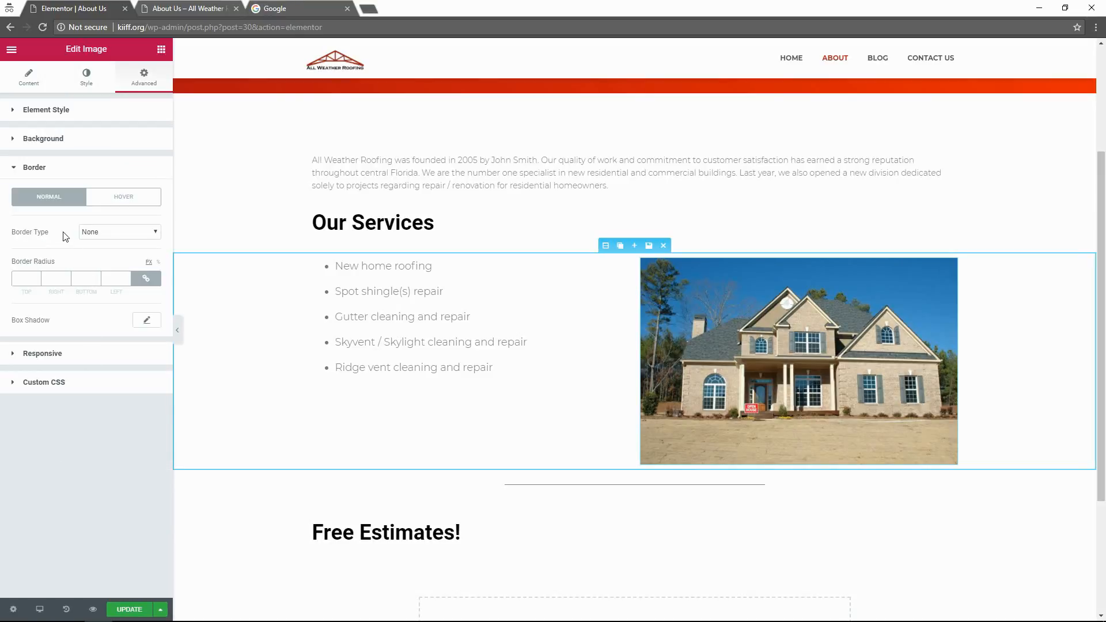
left_click(105, 232)
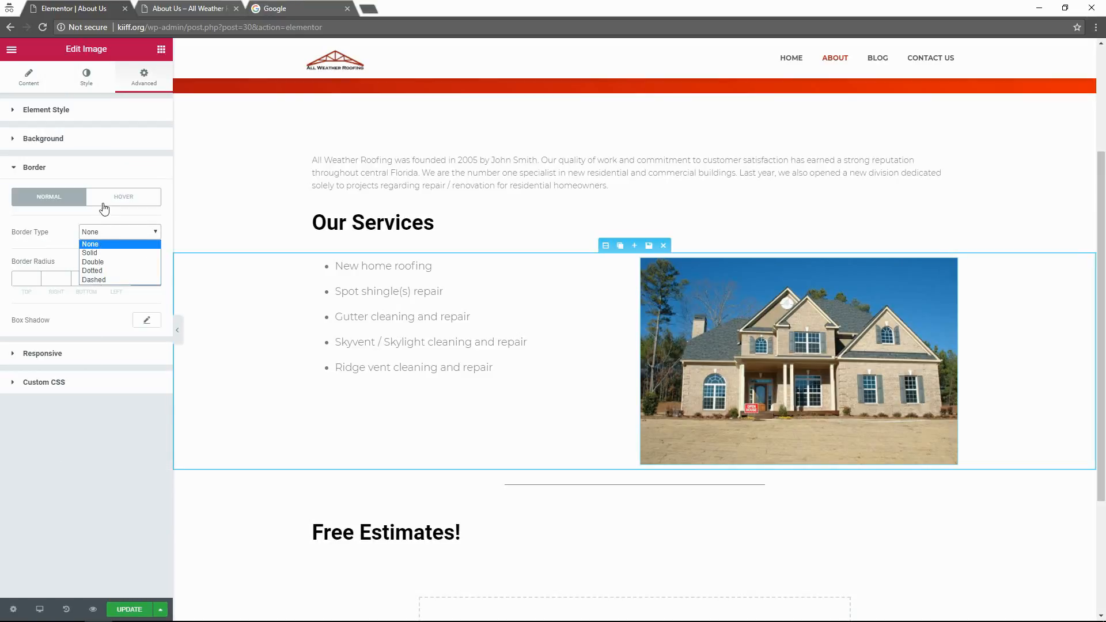
left_click(106, 202)
left_click(65, 202)
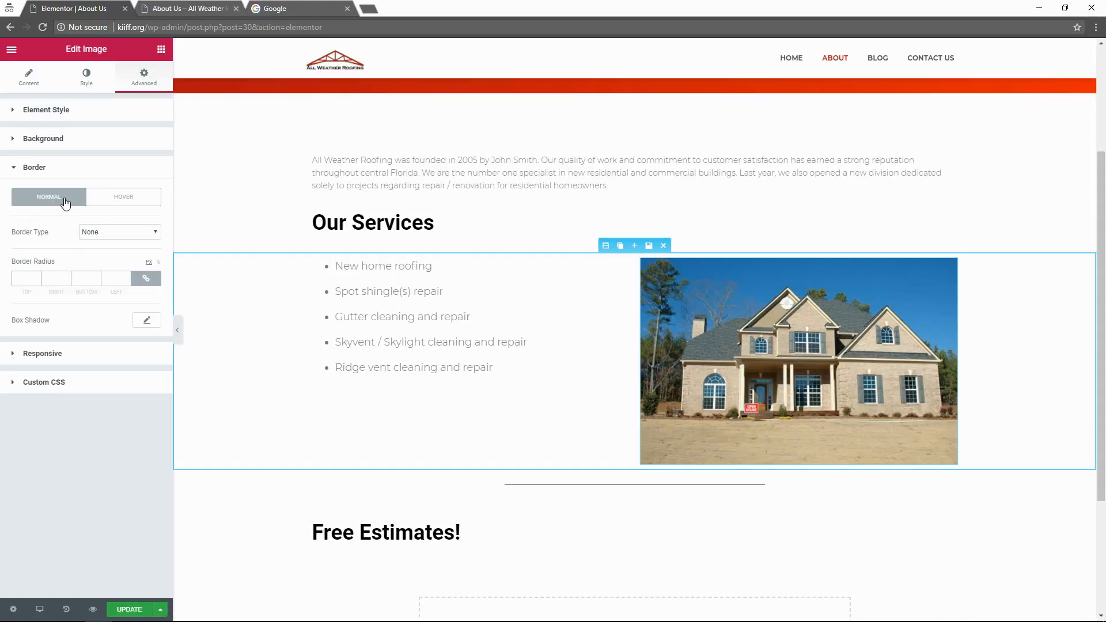
Give the house photo a Solid border, then set Border Type back to None.
left_click(114, 232)
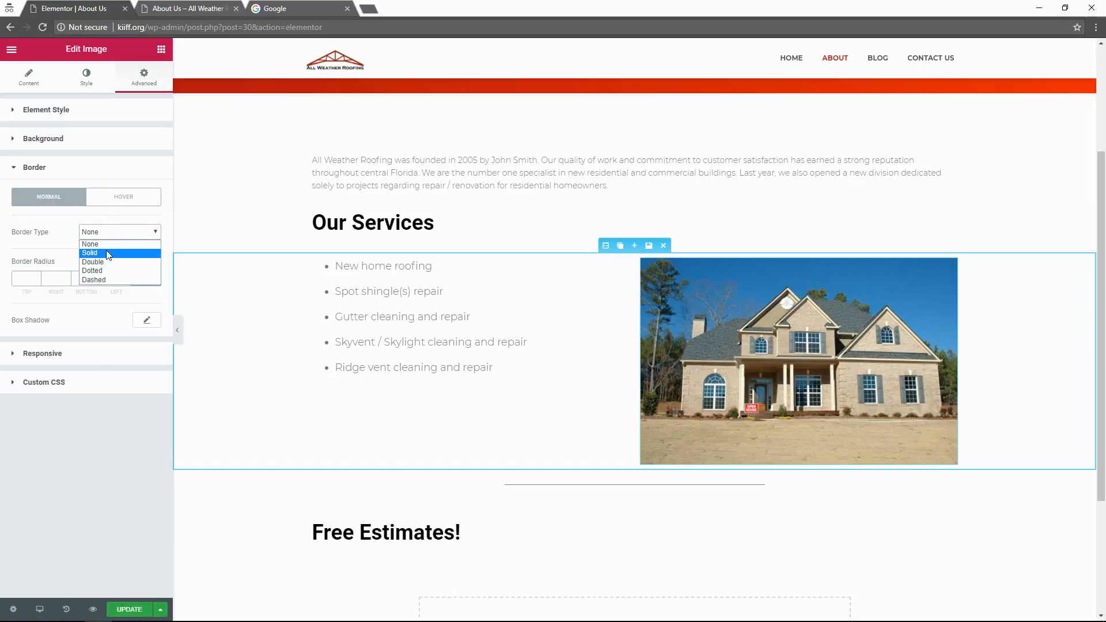
left_click(106, 250)
left_click(108, 233)
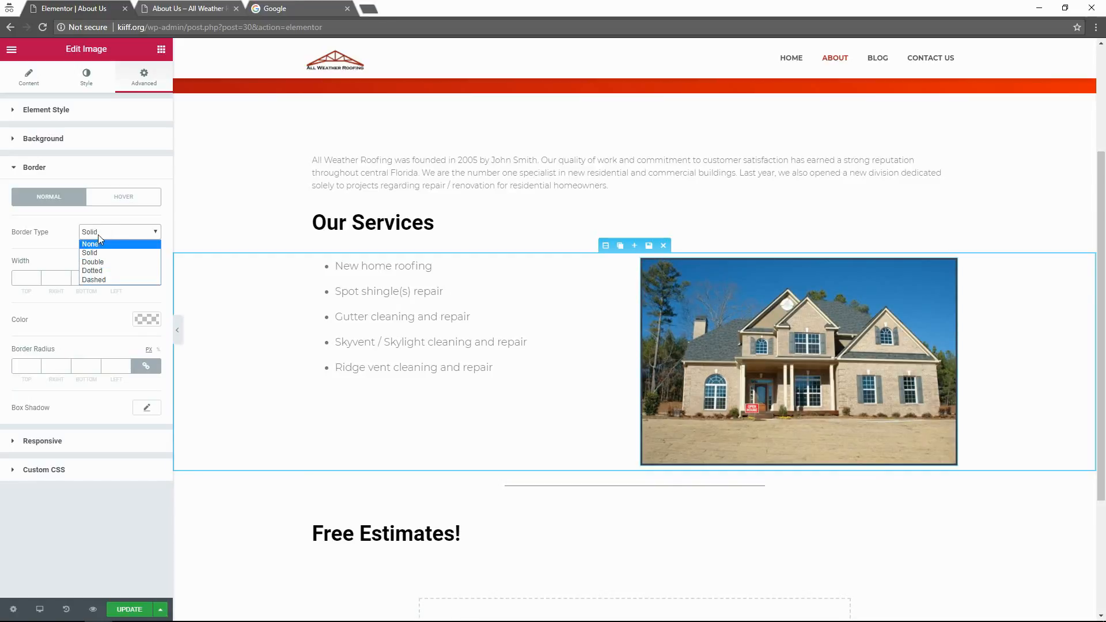
left_click(99, 236)
left_click(120, 233)
left_click(102, 242)
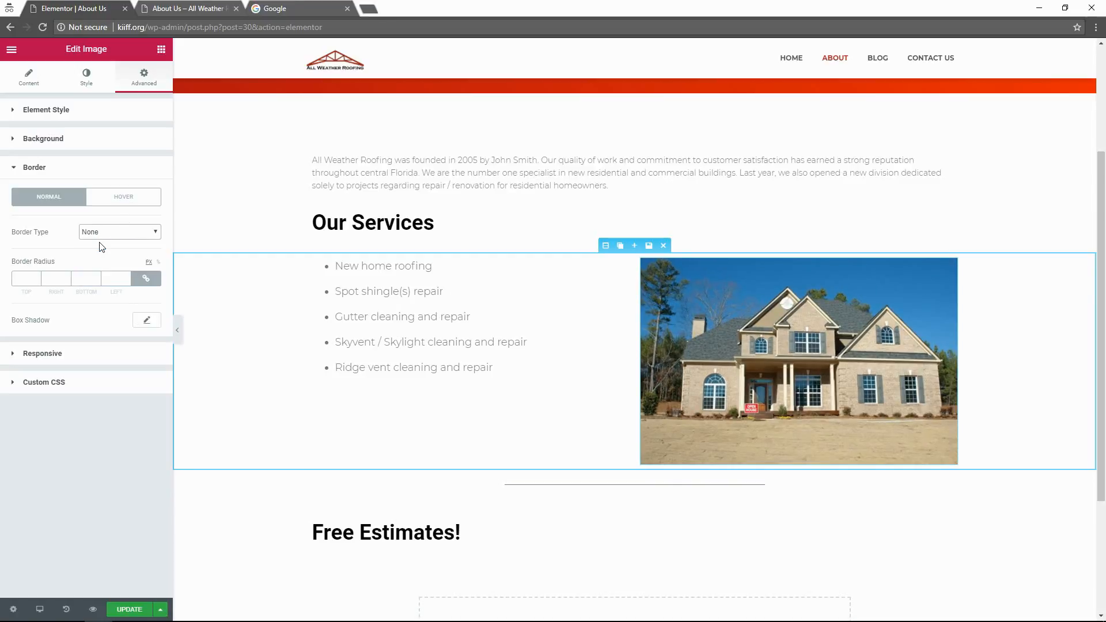
Expand the Responsive, Background and Element Style sections, then return to the Style settings.
left_click(49, 357)
left_click(53, 142)
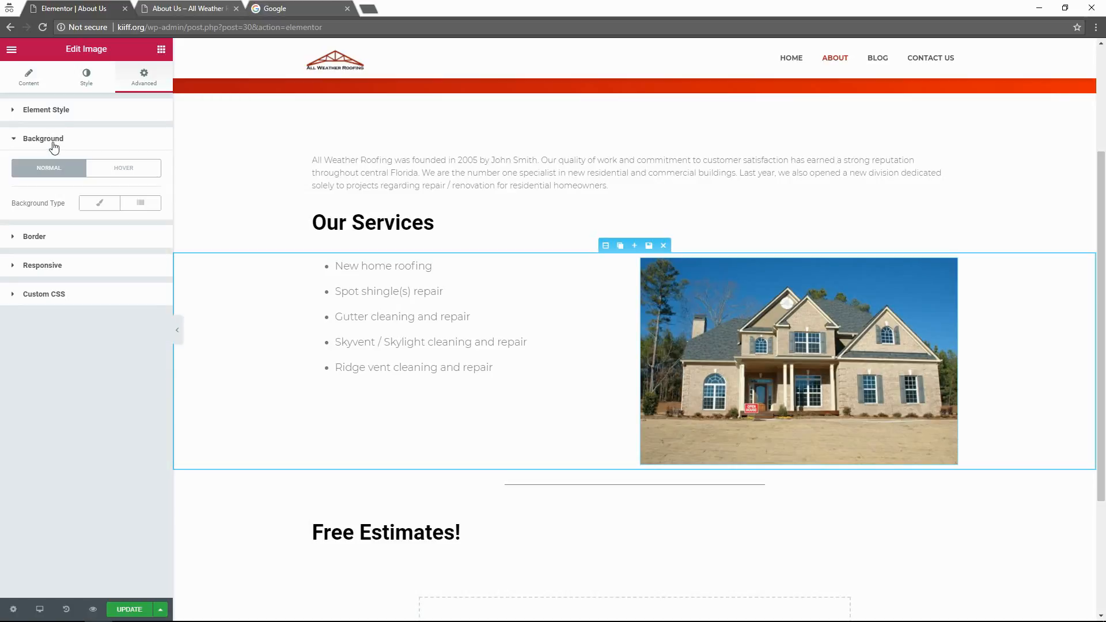
left_click(67, 115)
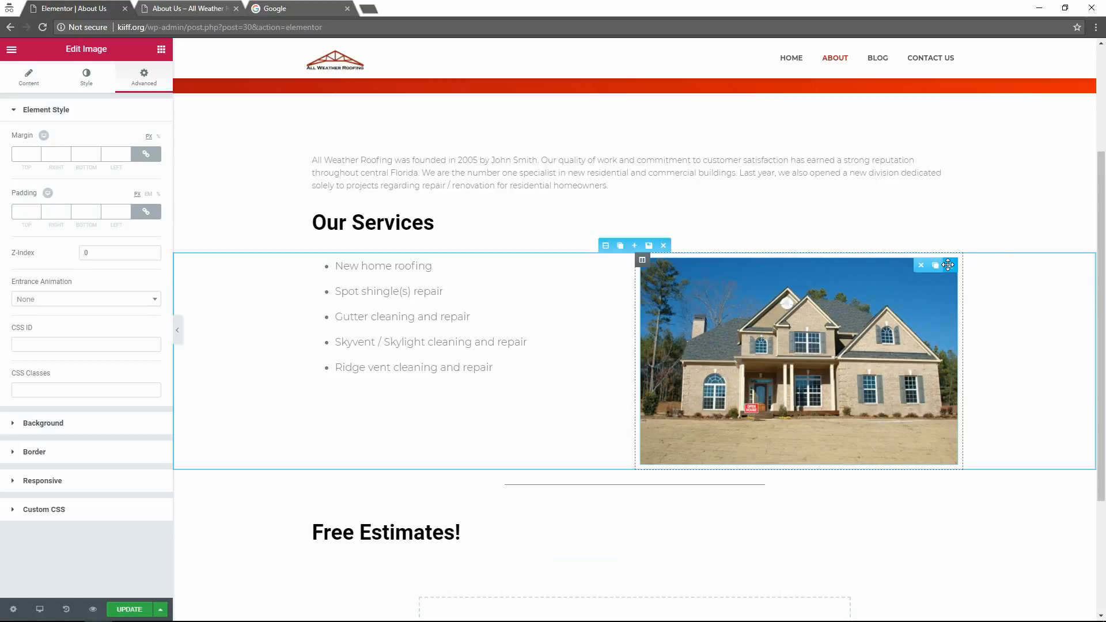
left_click(80, 75)
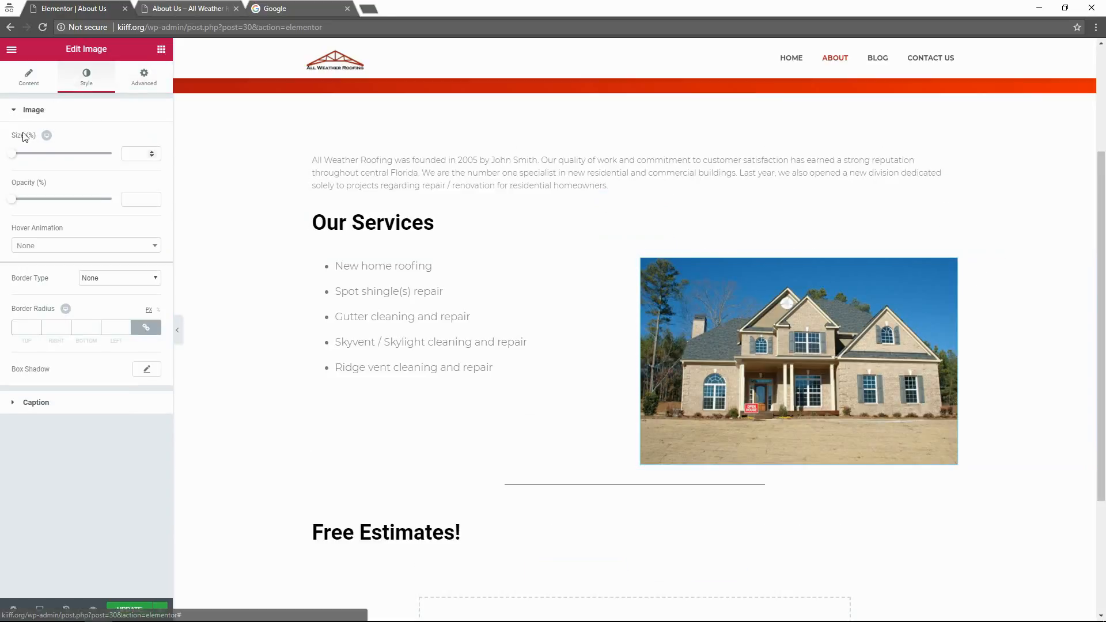
Shrink the house photo to 62% width.
left_click_drag(16, 156, 81, 153)
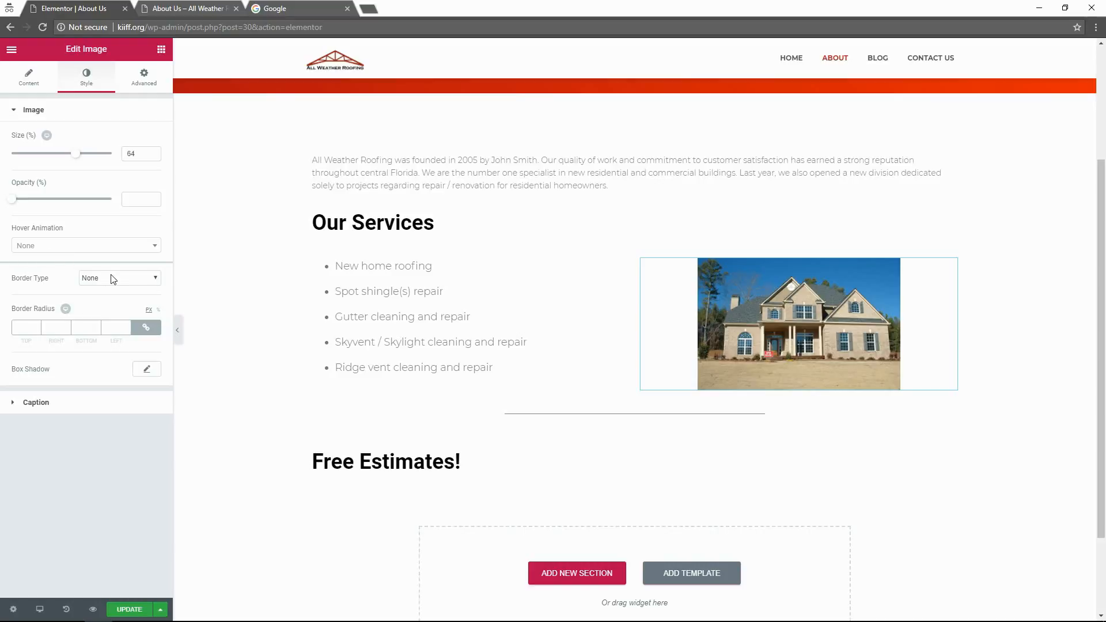
left_click(85, 404)
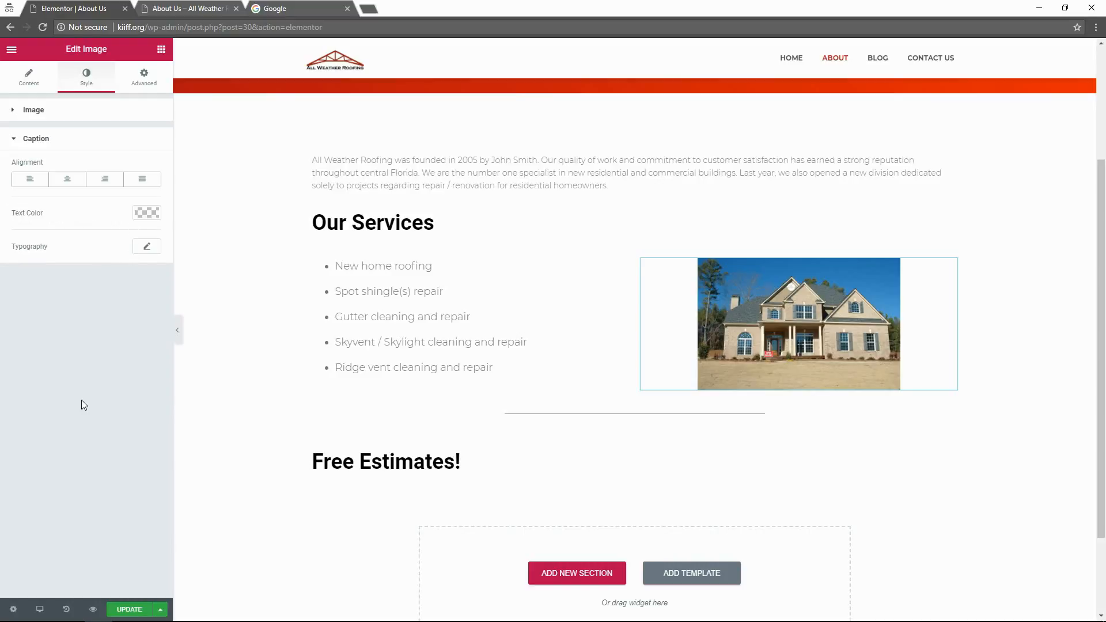
left_click(46, 82)
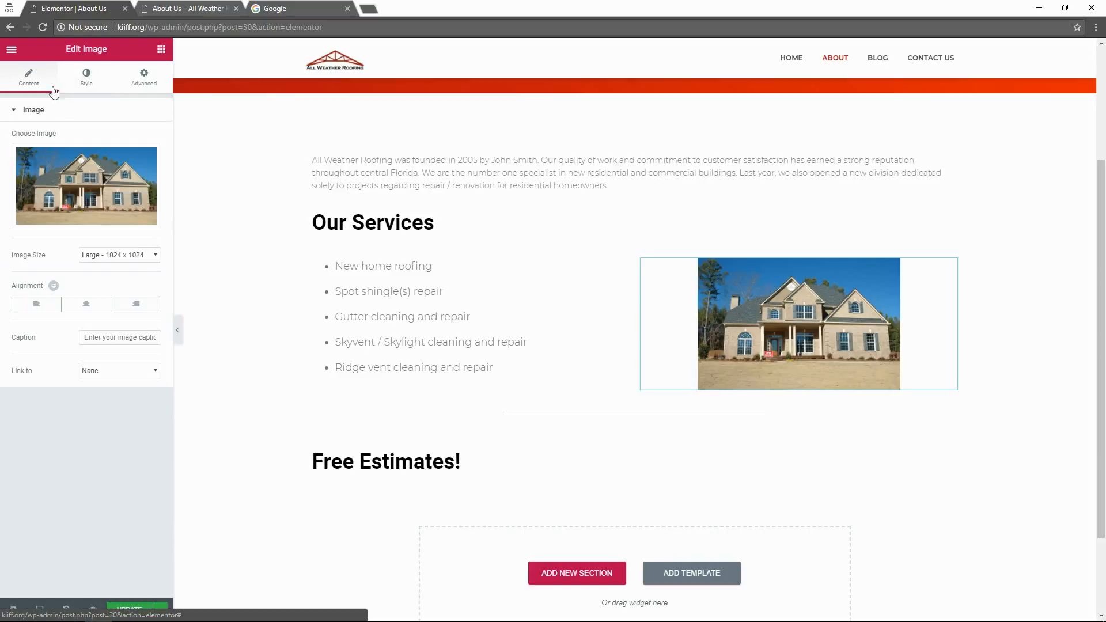
Try left and right alignment, settle on Center with no link, then deselect the image.
left_click(86, 304)
left_click(37, 311)
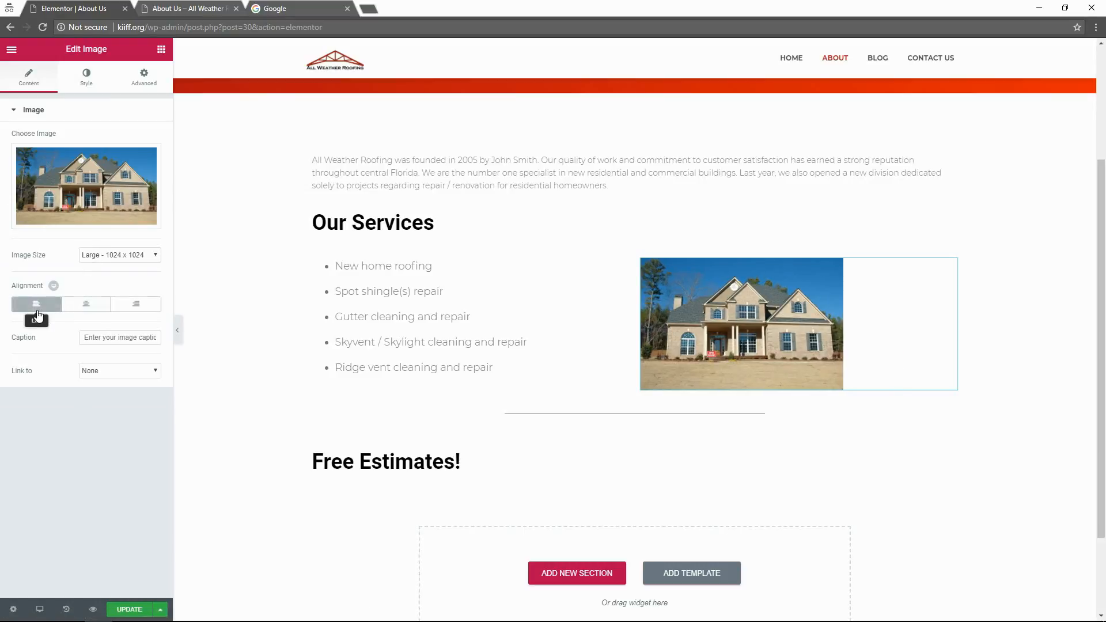
left_click(37, 311)
left_click(37, 311)
left_click(134, 305)
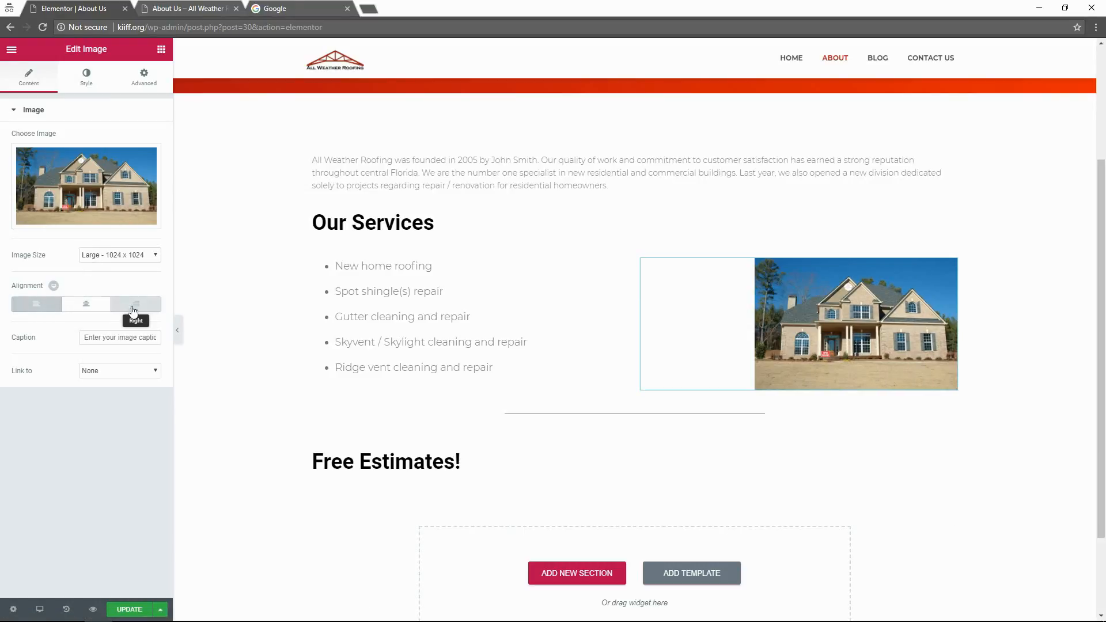
left_click(92, 306)
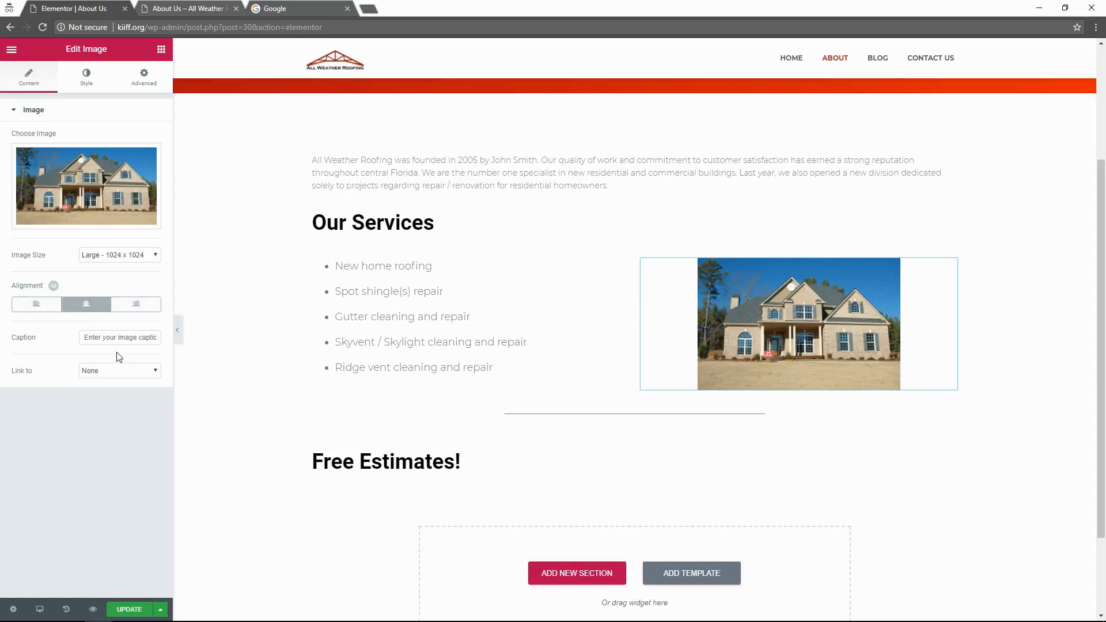
left_click(106, 370)
left_click(107, 371)
mouse_move(94, 197)
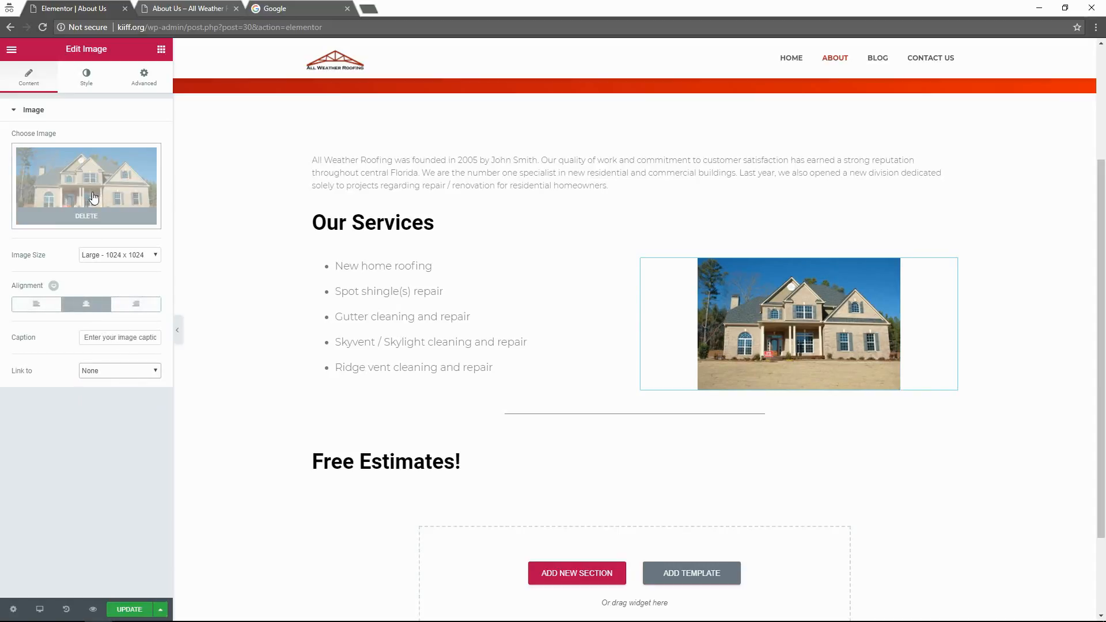
left_click(399, 505)
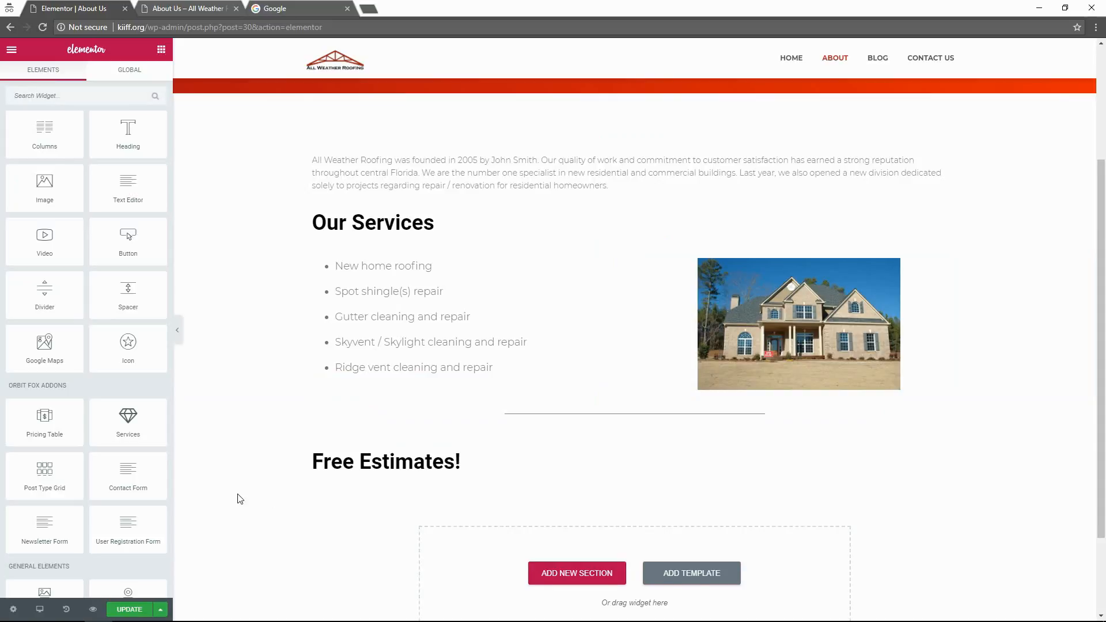
Delete the house photo and drop a Progress Bar widget into the empty right column.
scroll(240, 499, "up", 3)
scroll(225, 461, "down", 2)
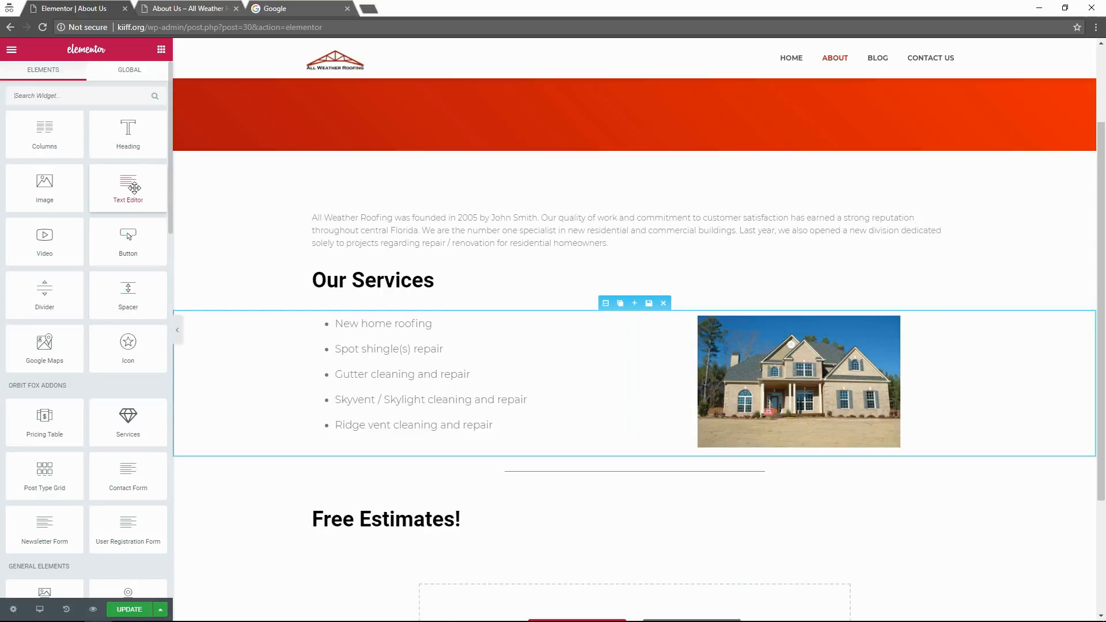
scroll(110, 404, "down", 4)
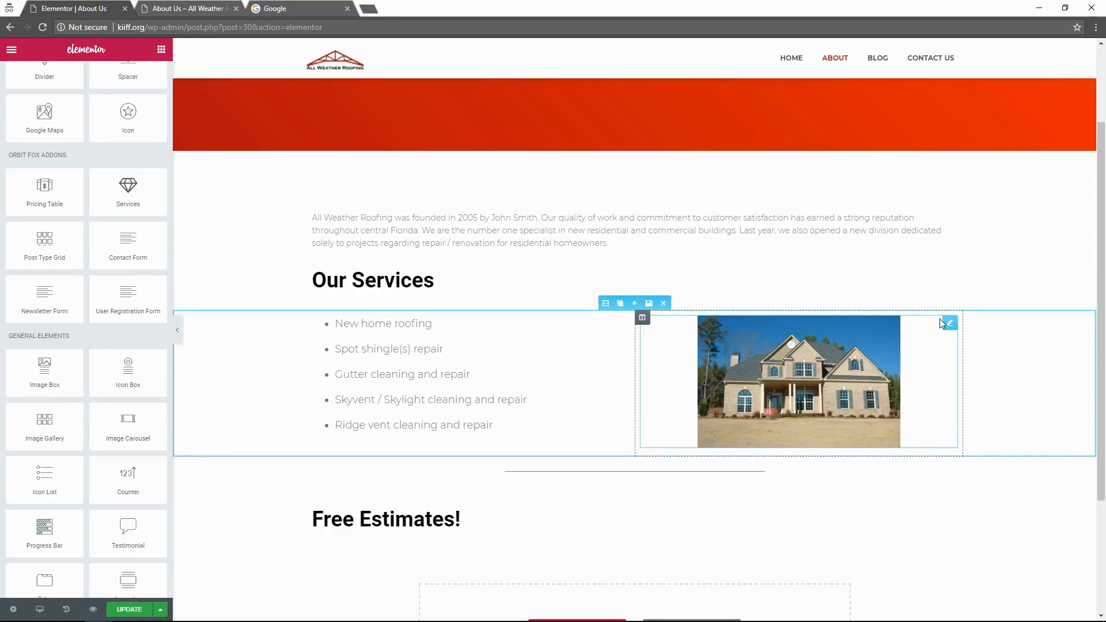
mouse_move(945, 324)
left_click(923, 324)
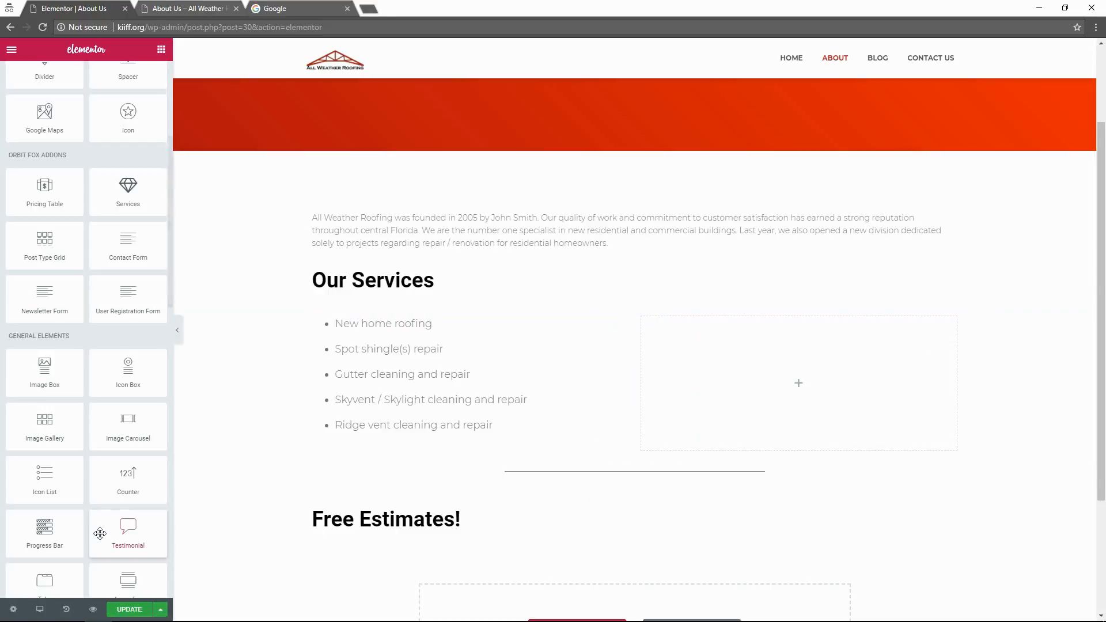
scroll(139, 478, "down", 1)
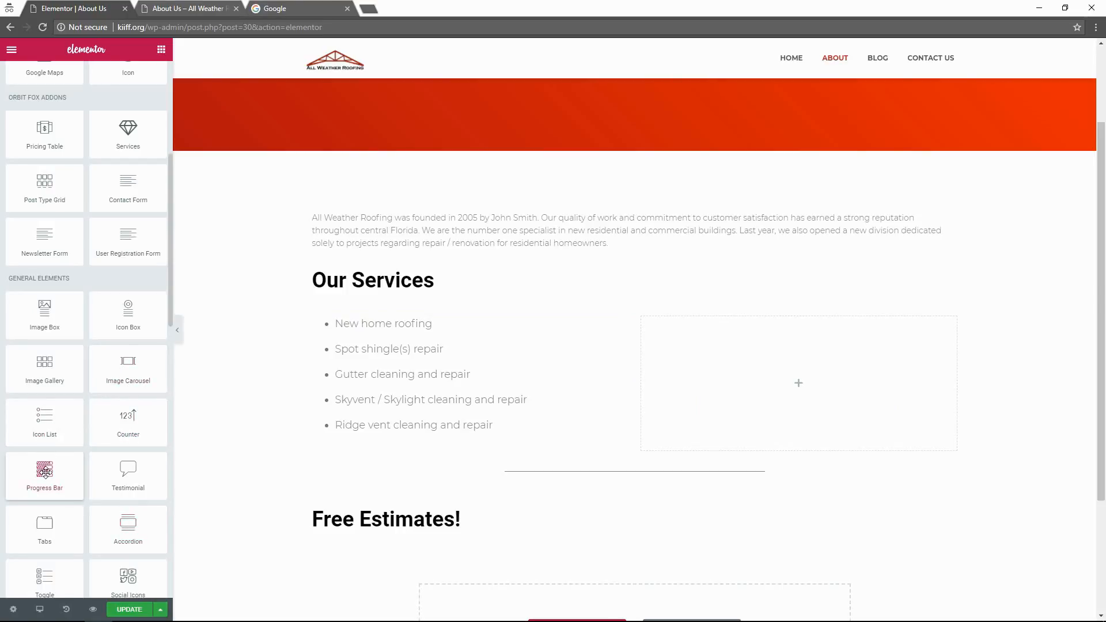
left_click_drag(47, 478, 755, 388)
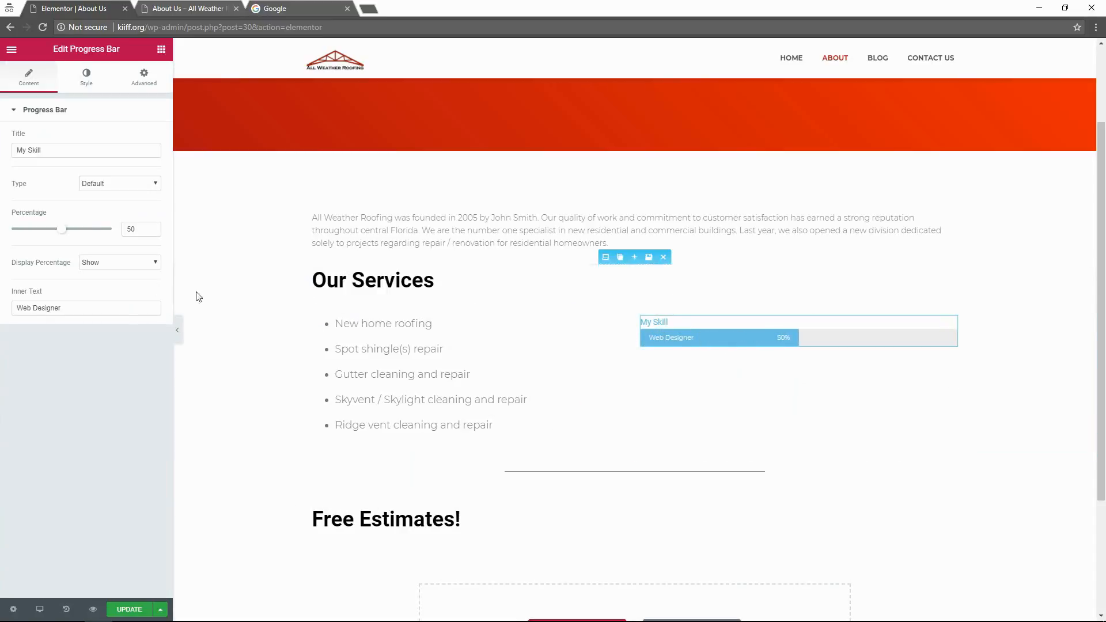
Retitle the progress bar from My Skill to 'A Solution for all projects'.
left_click_drag(49, 150, 7, 160)
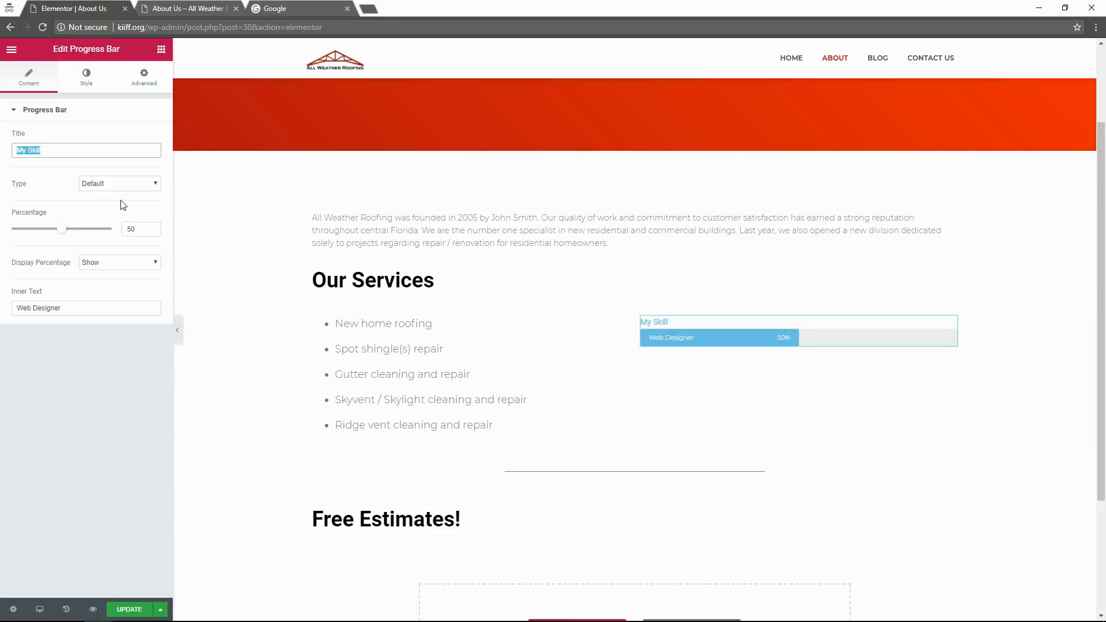
type("A")
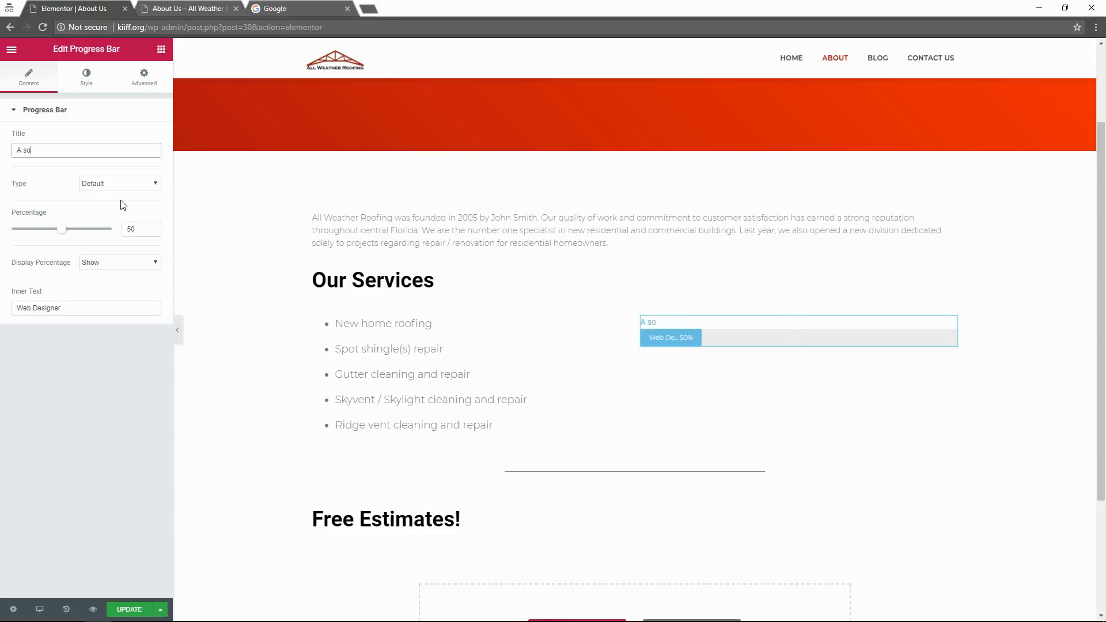
type(" Solution to")
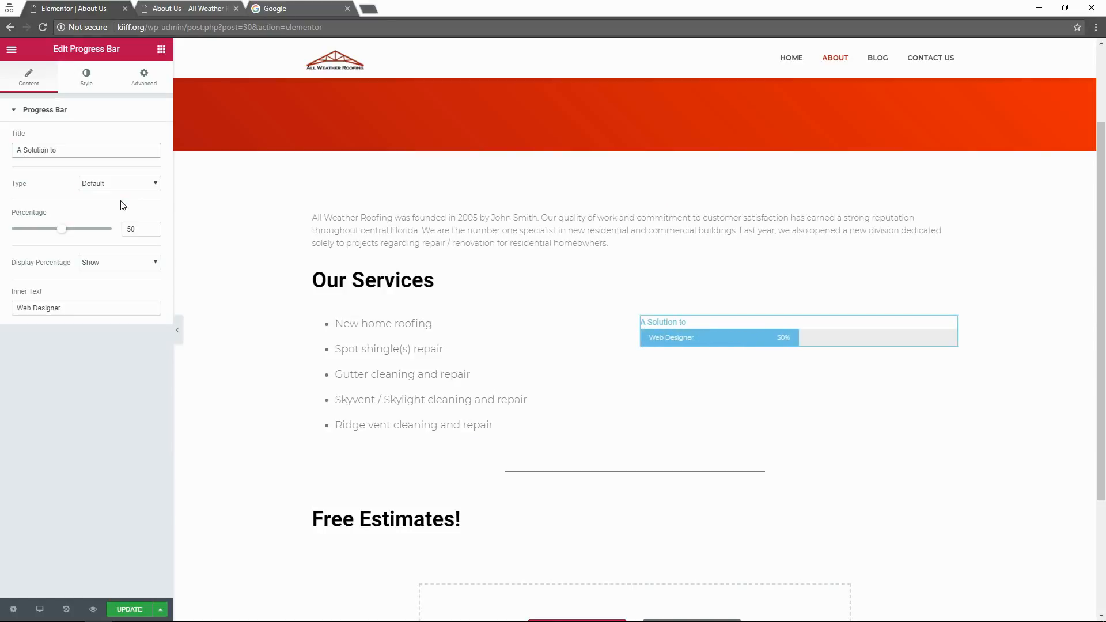
key("BackSpace")
key("BackSpace")
type("for a")
type("ll pro")
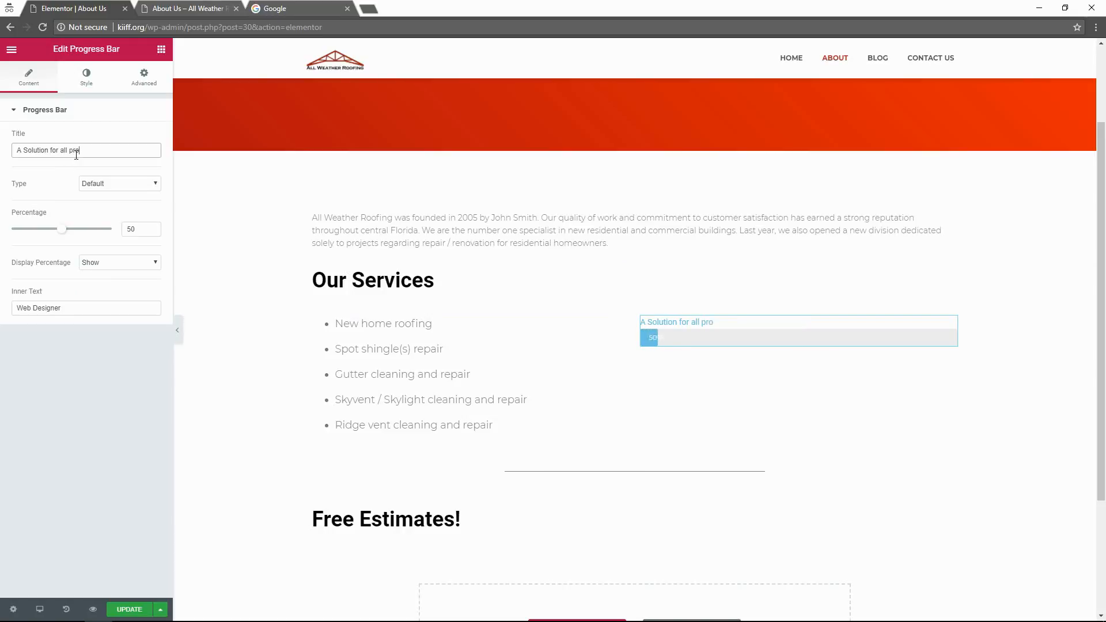
type("jects")
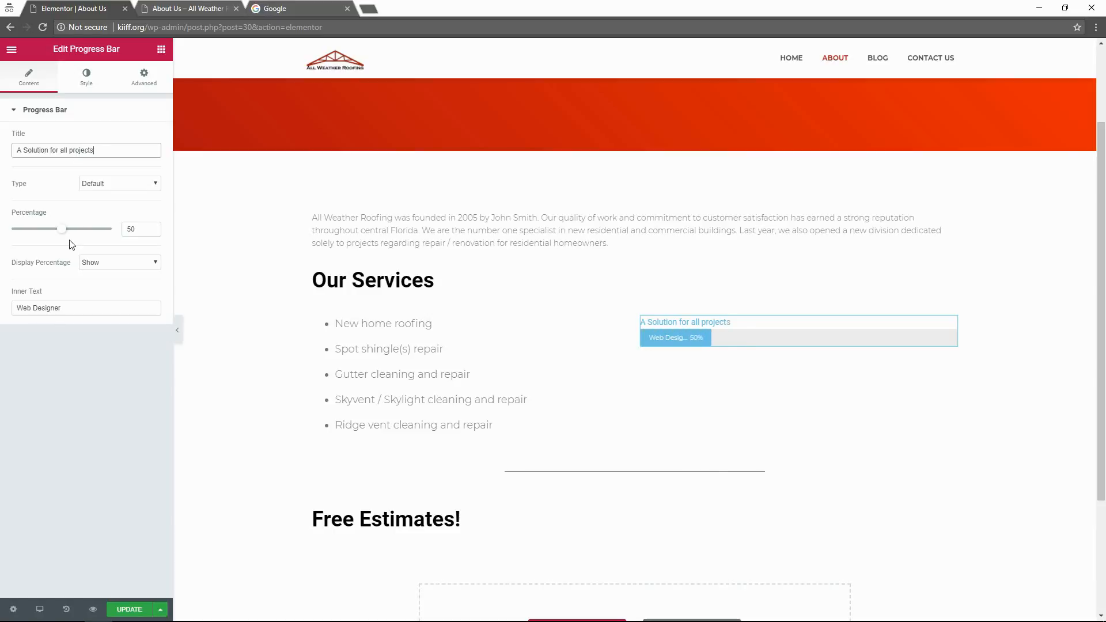
Lower the progress bar's percentage to 40 and select the Web Designer inner text.
left_click_drag(67, 231, 52, 231)
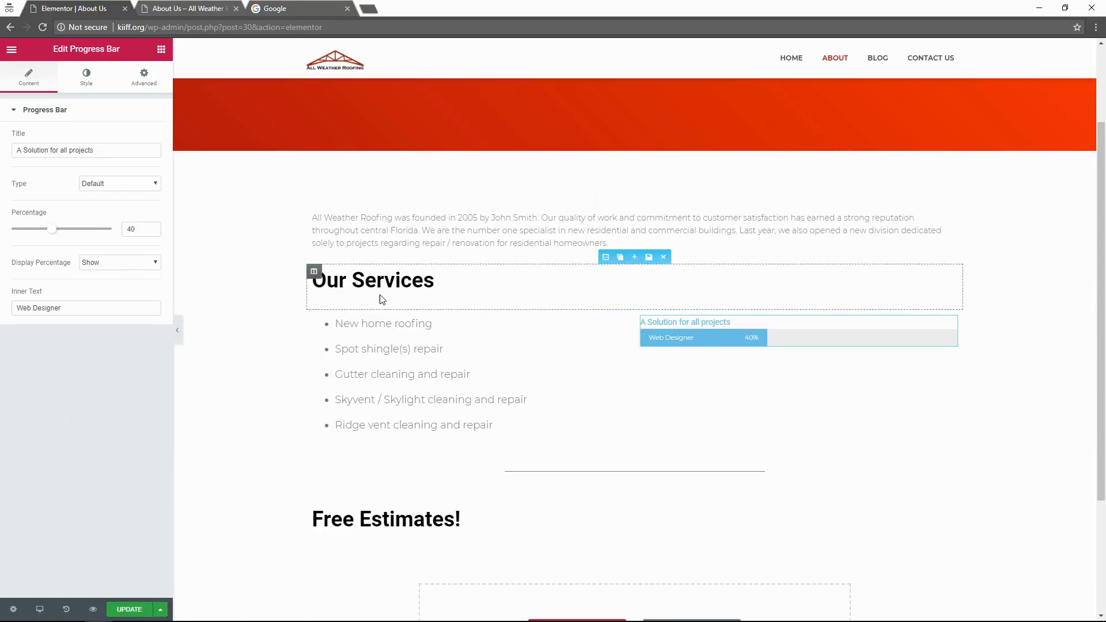
left_click_drag(104, 307, 14, 315)
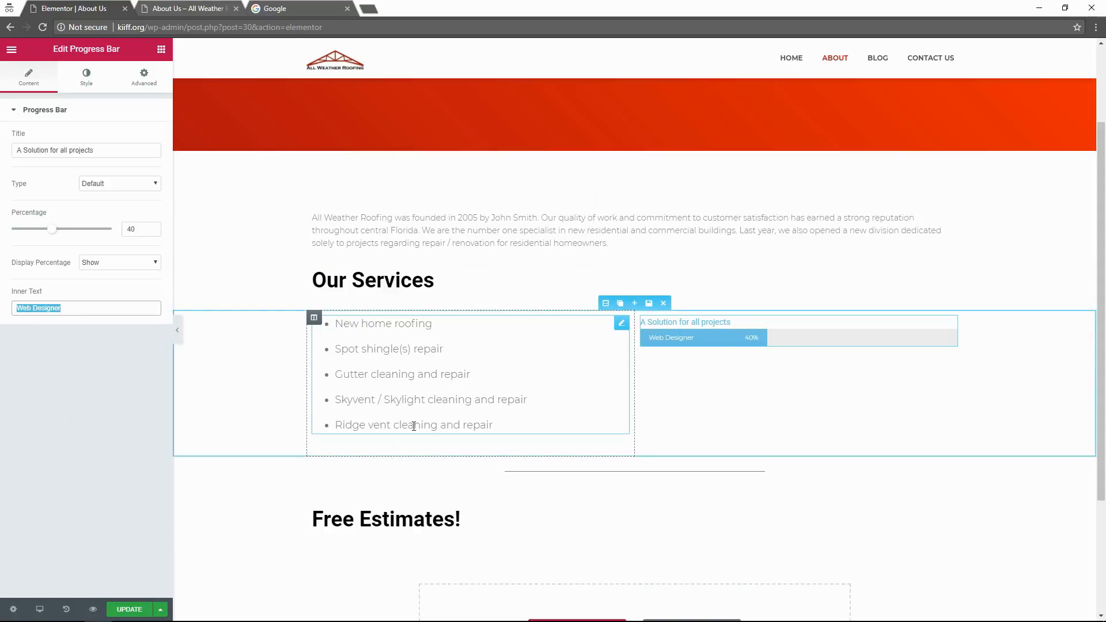
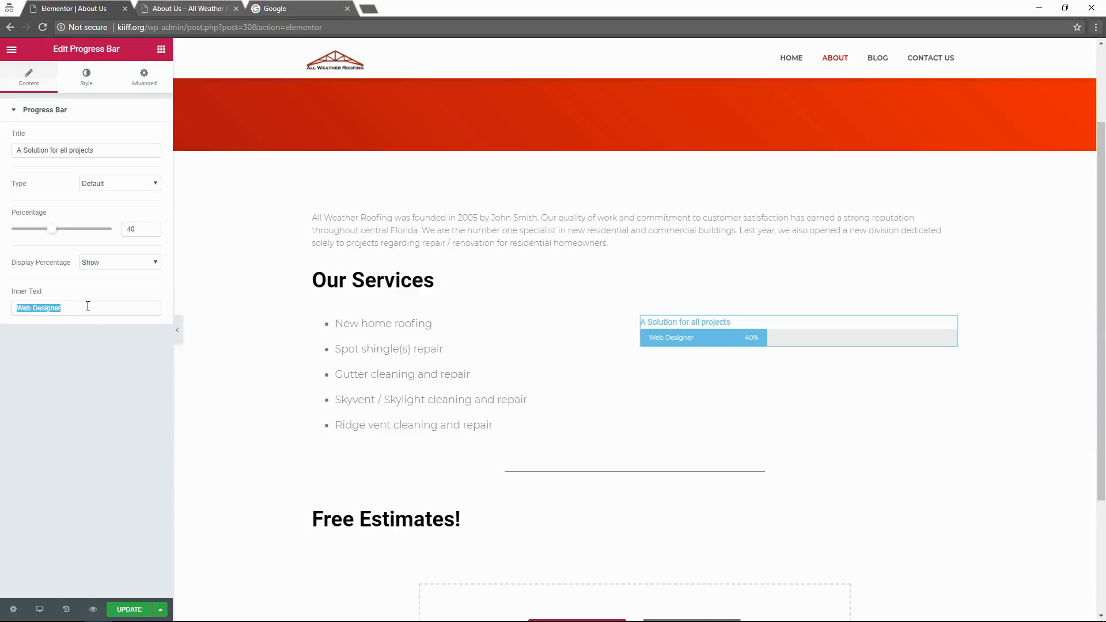
Drag the progress bar percentage to 20 and set its inner text to 'Residential New Roof Construction'.
left_click_drag(55, 230, 35, 231)
left_click_drag(72, 312, 17, 320)
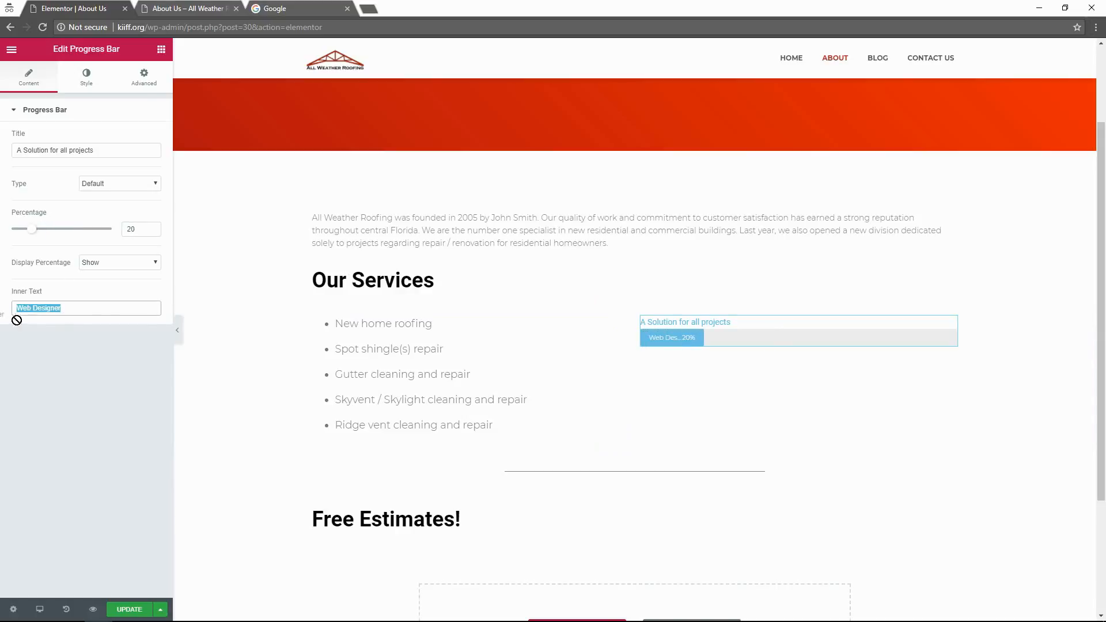
type("Resi")
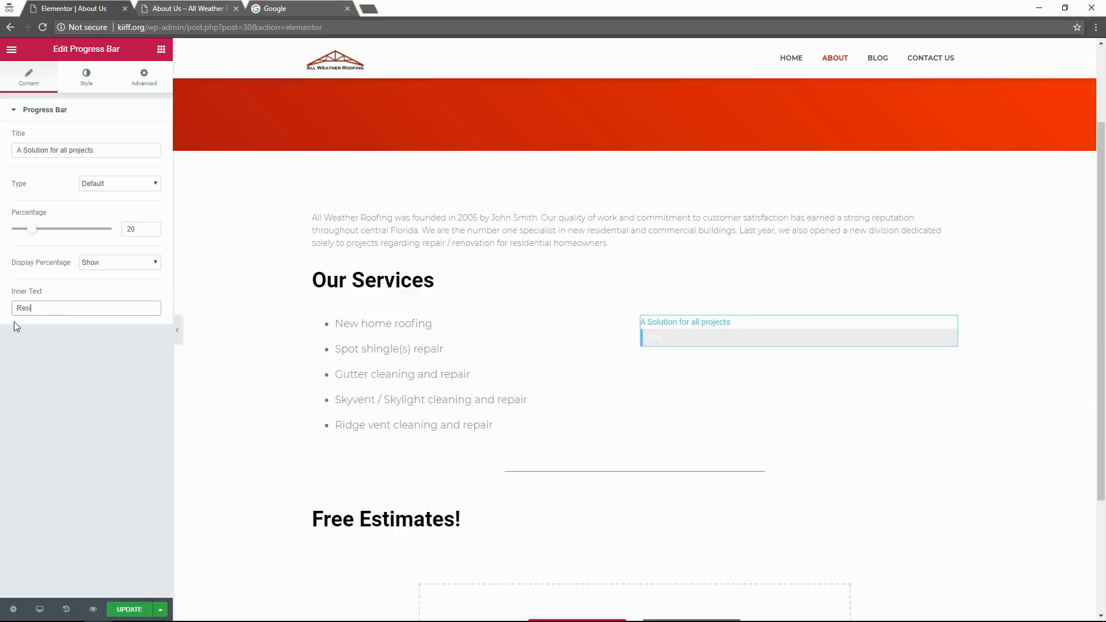
type("dential Roo")
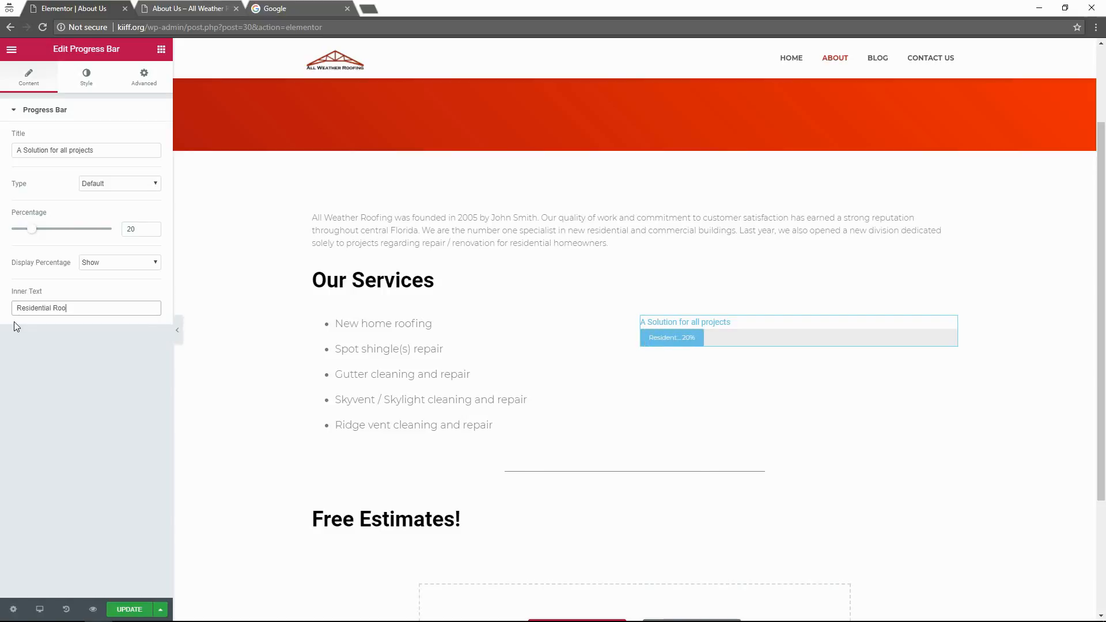
type("f")
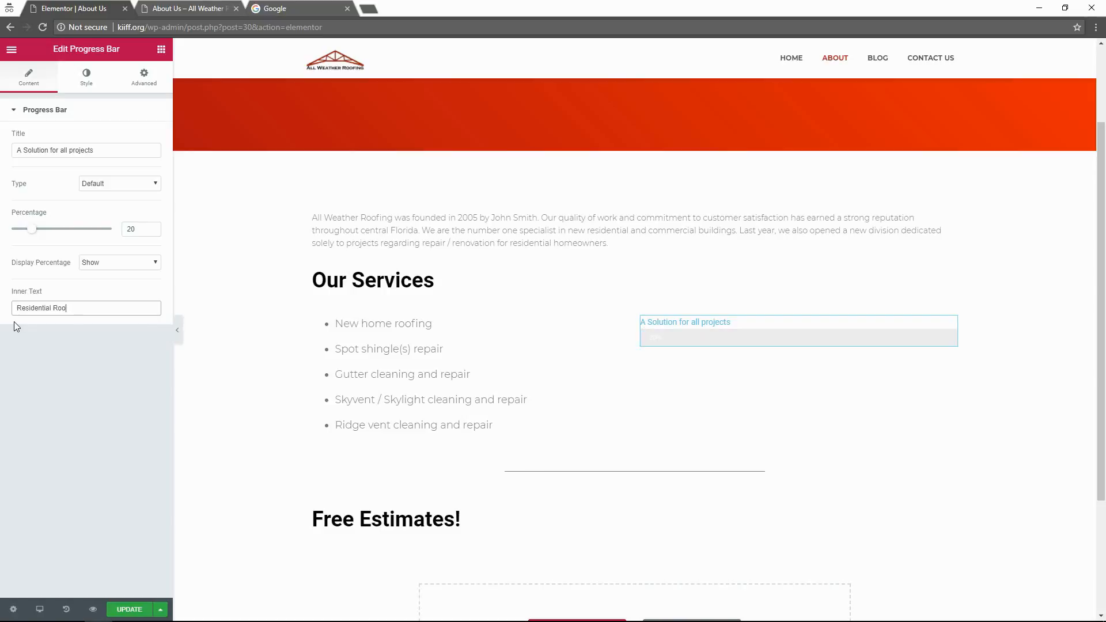
key("BackSpace")
key("BackSpace")
key("BackSpace")
key("BackSpace")
type("New Roof Construction")
left_click(16, 392)
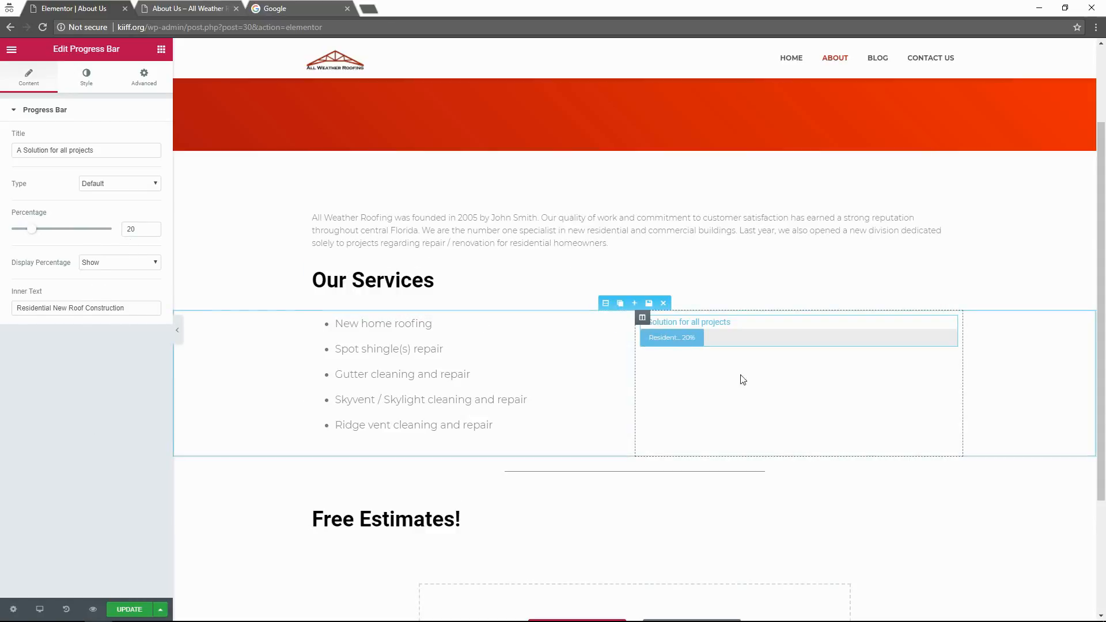
Try a black fill colour on the progress bar, then undo the changes.
left_click(86, 79)
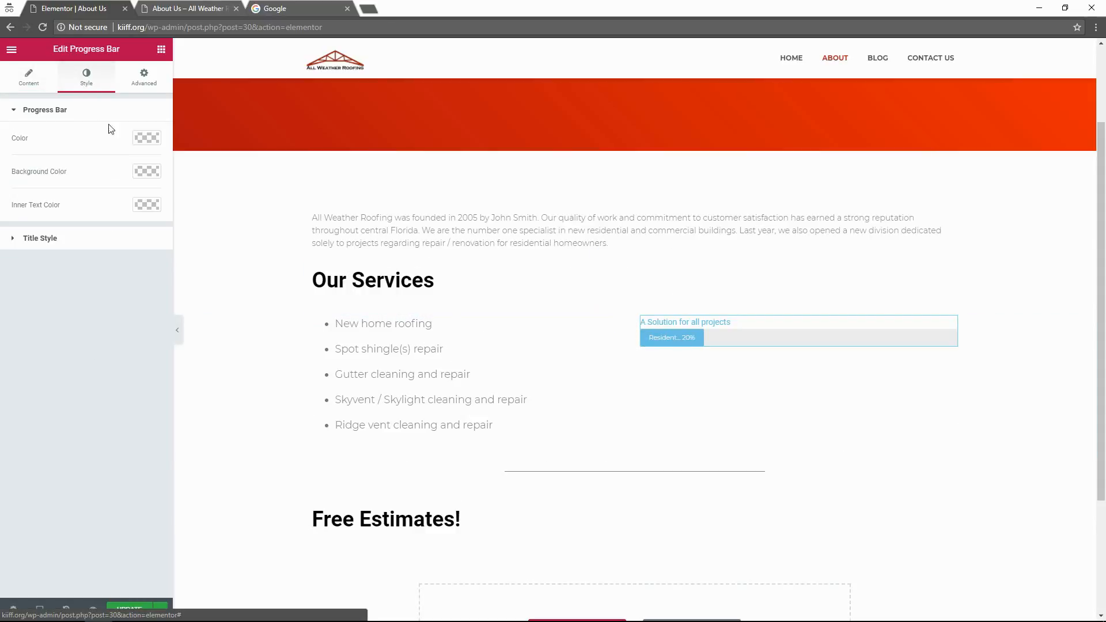
left_click(150, 141)
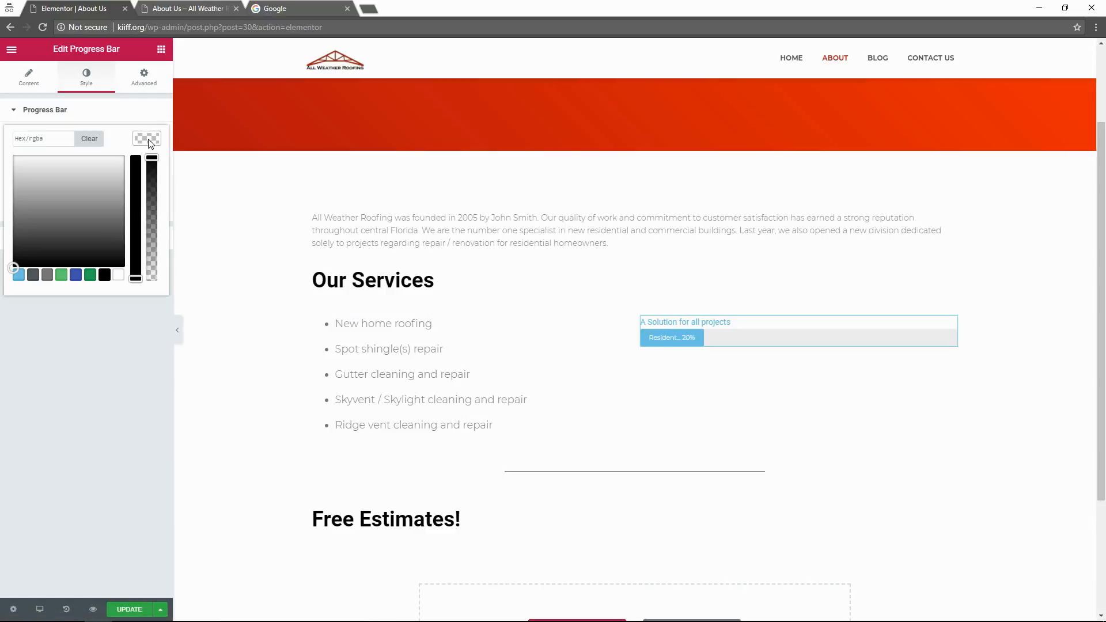
left_click(104, 275)
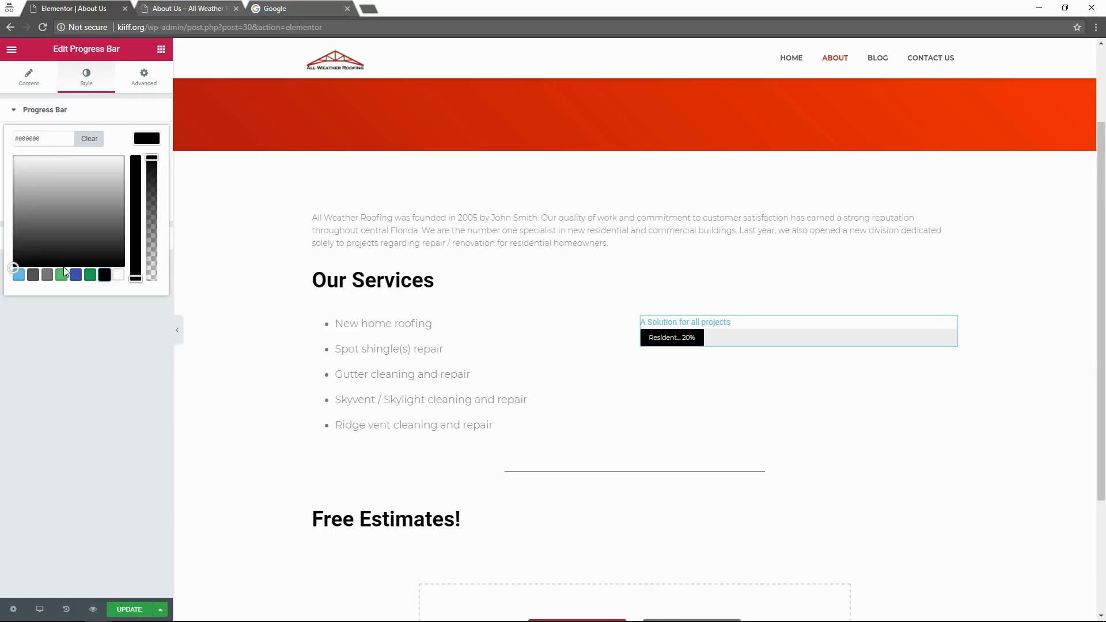
key("ctrl+z")
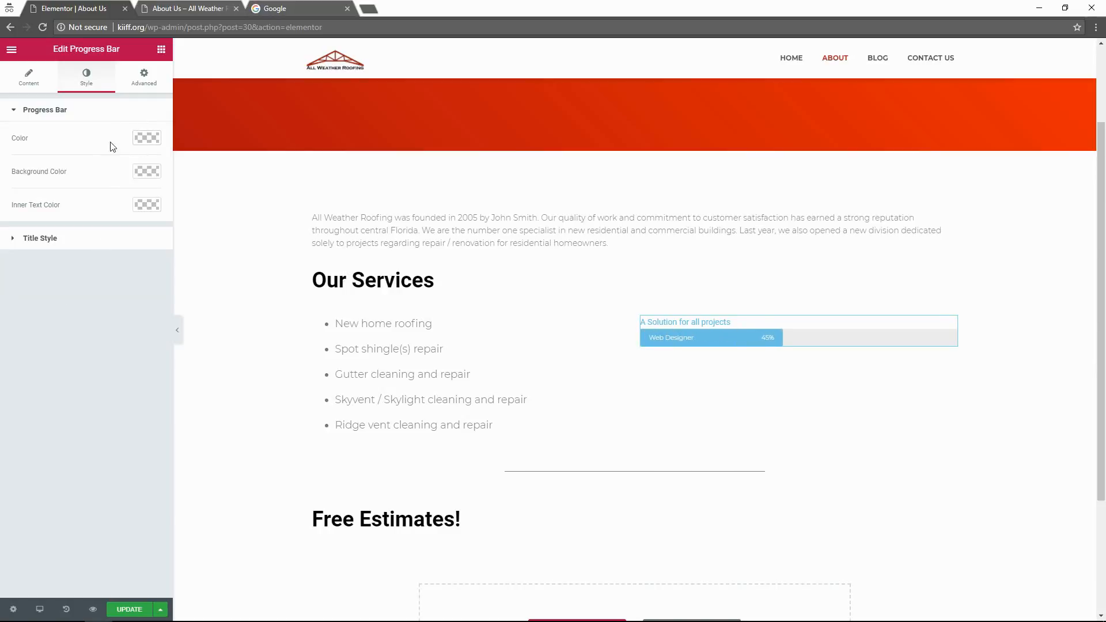
Clear the 'A Solution for all projects' title from the progress bar.
left_click(121, 94)
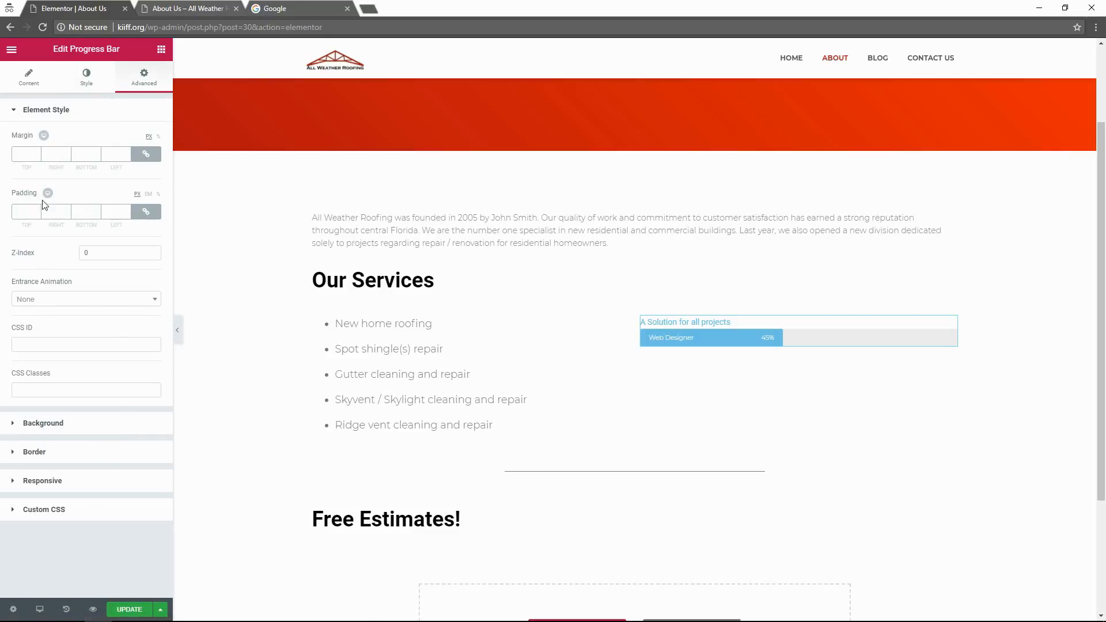
left_click(16, 81)
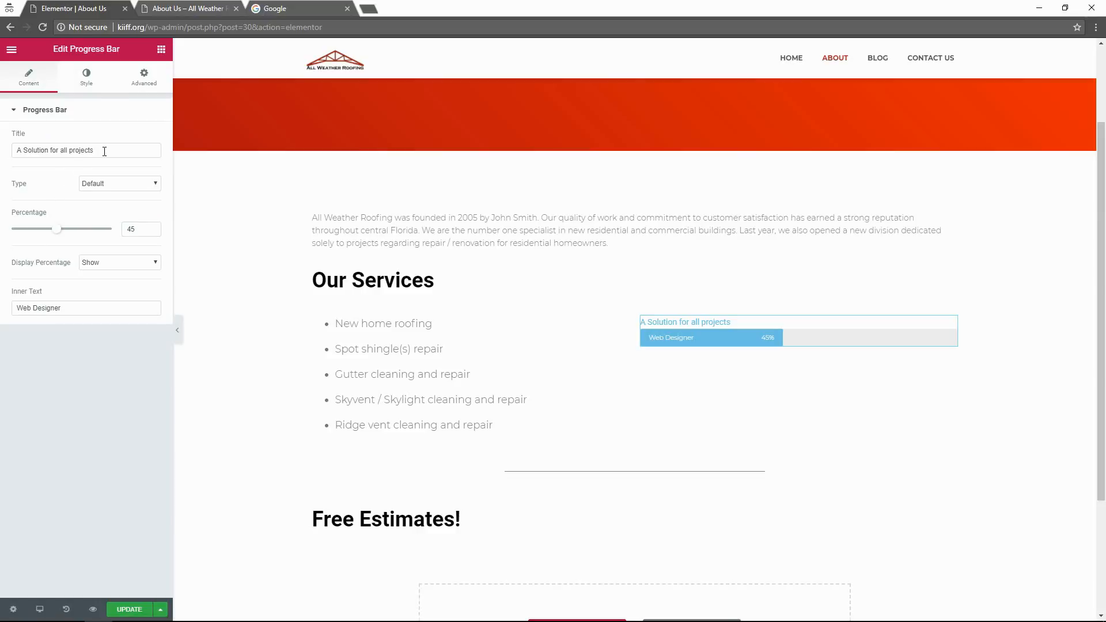
left_click_drag(104, 151, 15, 167)
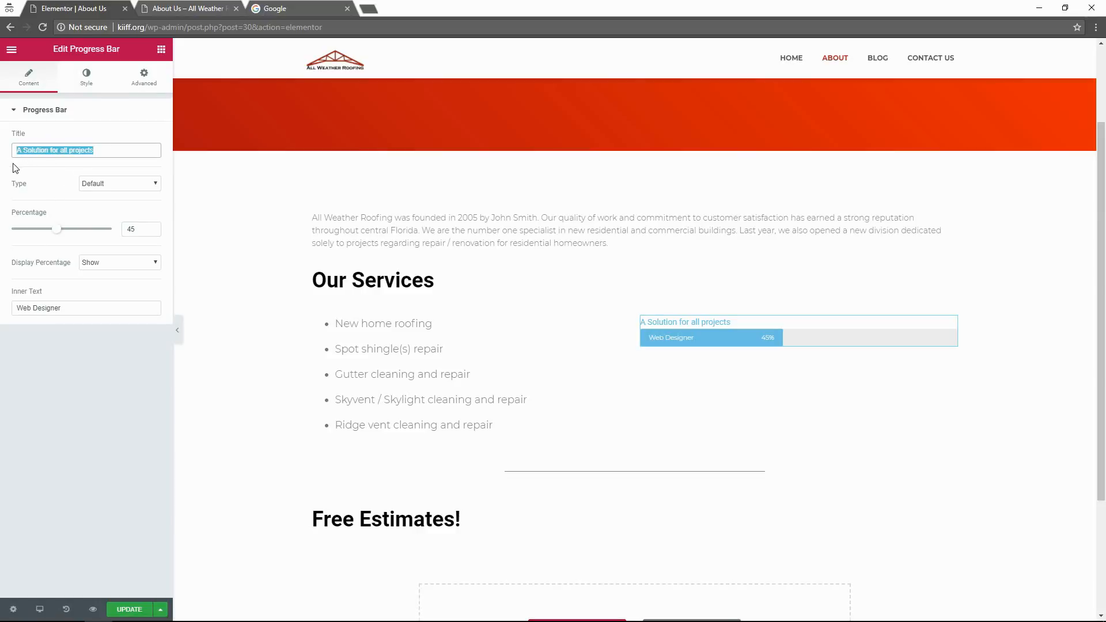
left_click(124, 410)
left_click_drag(95, 151, 20, 163)
key("BackSpace")
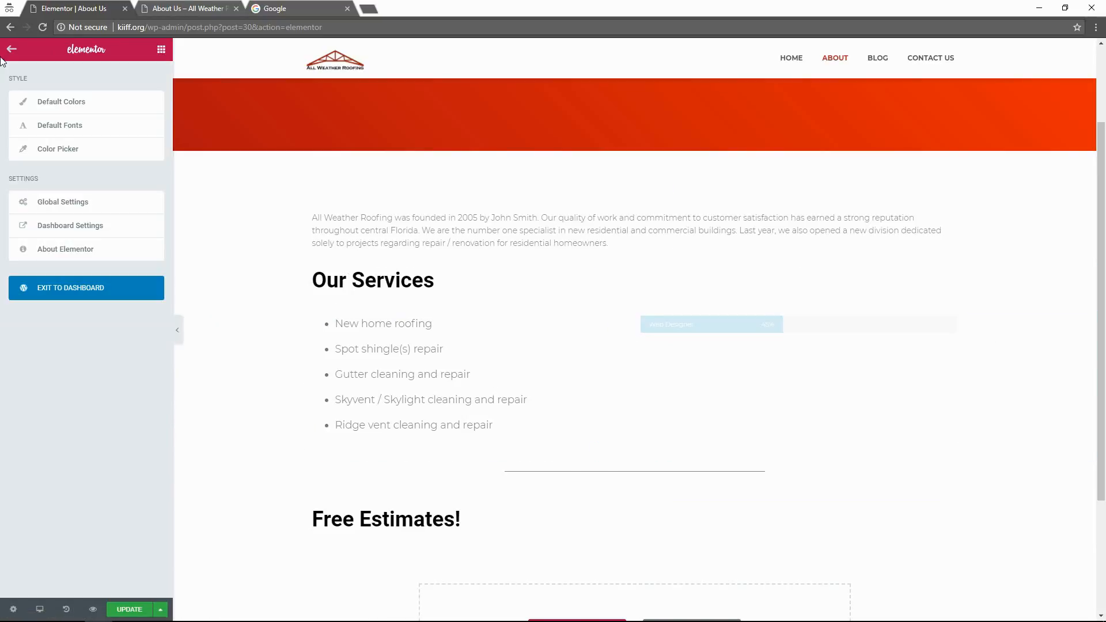
Try dragging another Progress Bar widget from the widget list beside the services list.
left_click(11, 49)
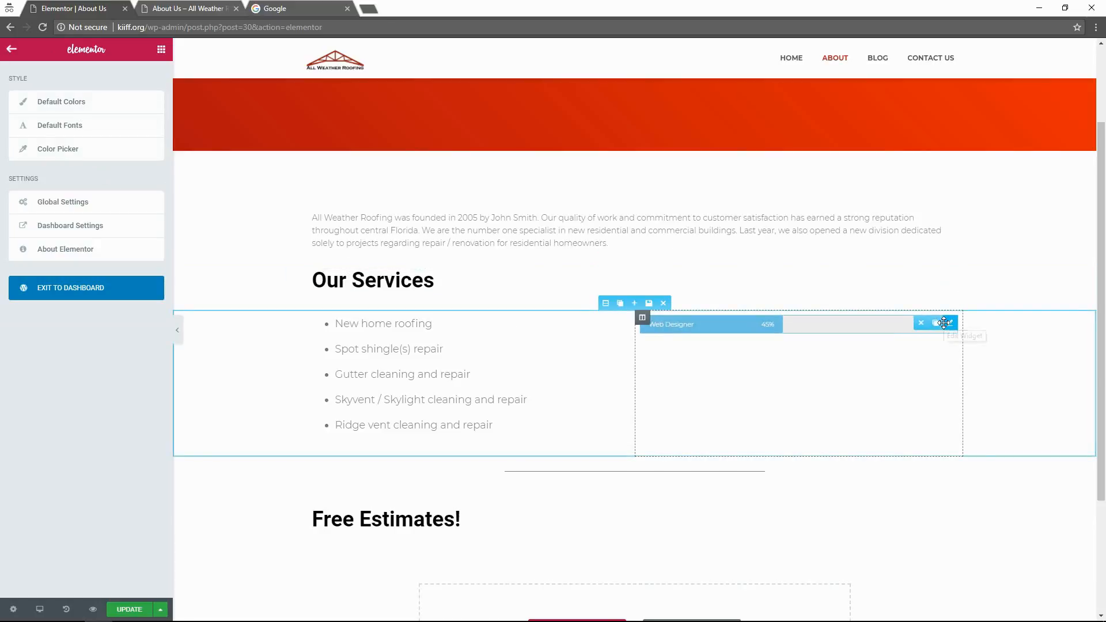
left_click(642, 317)
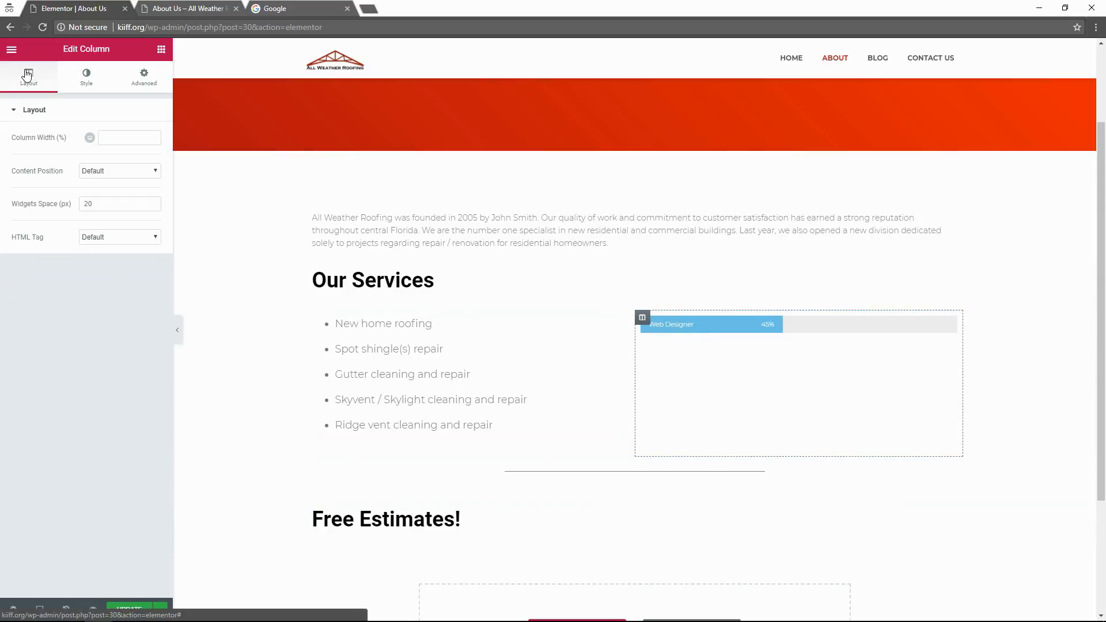
left_click(11, 49)
left_click(160, 49)
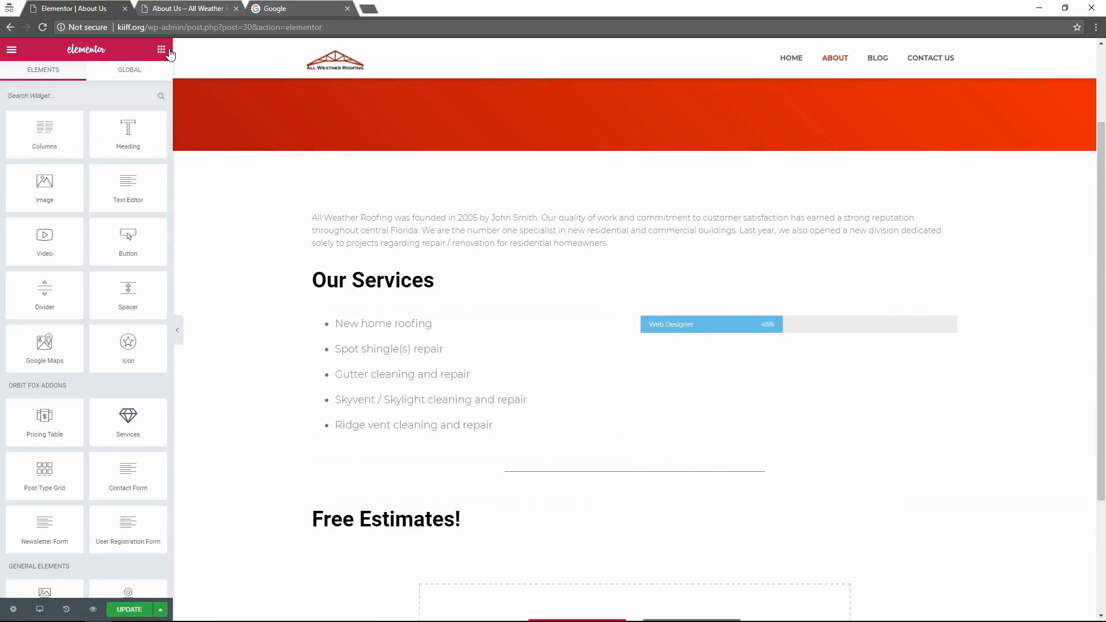
scroll(156, 414, "down", 5)
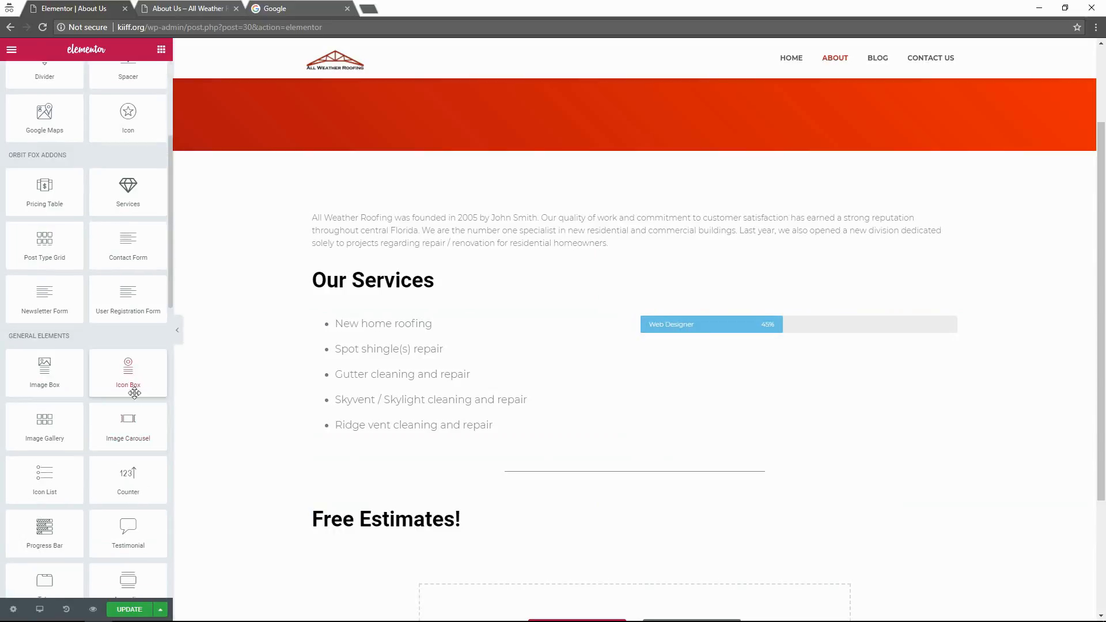
scroll(136, 451, "down", 1)
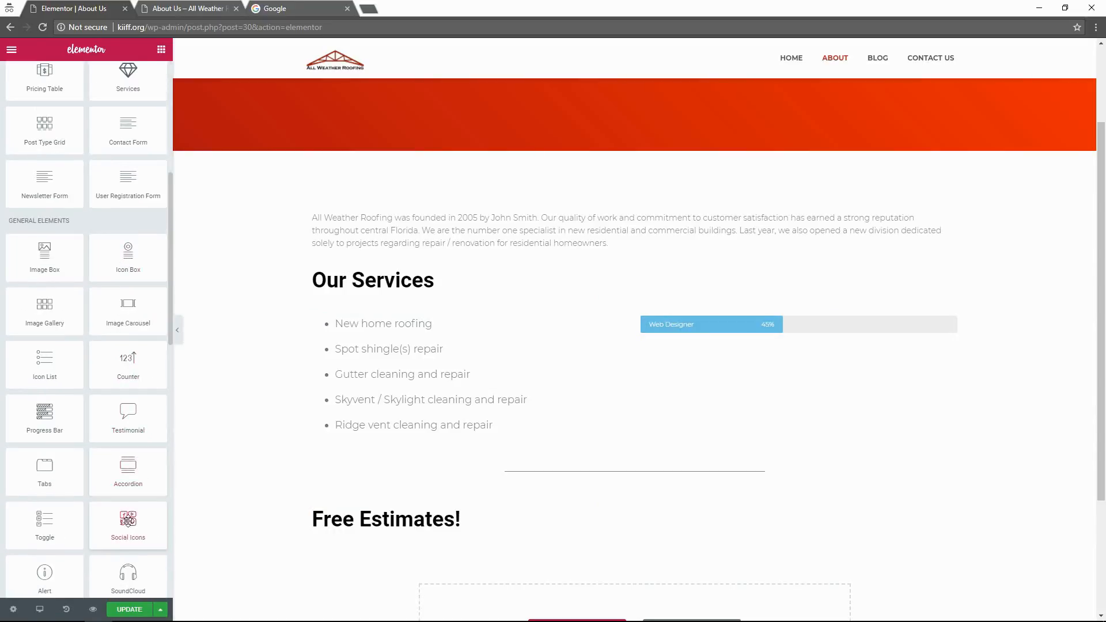
scroll(36, 541, "down", 1)
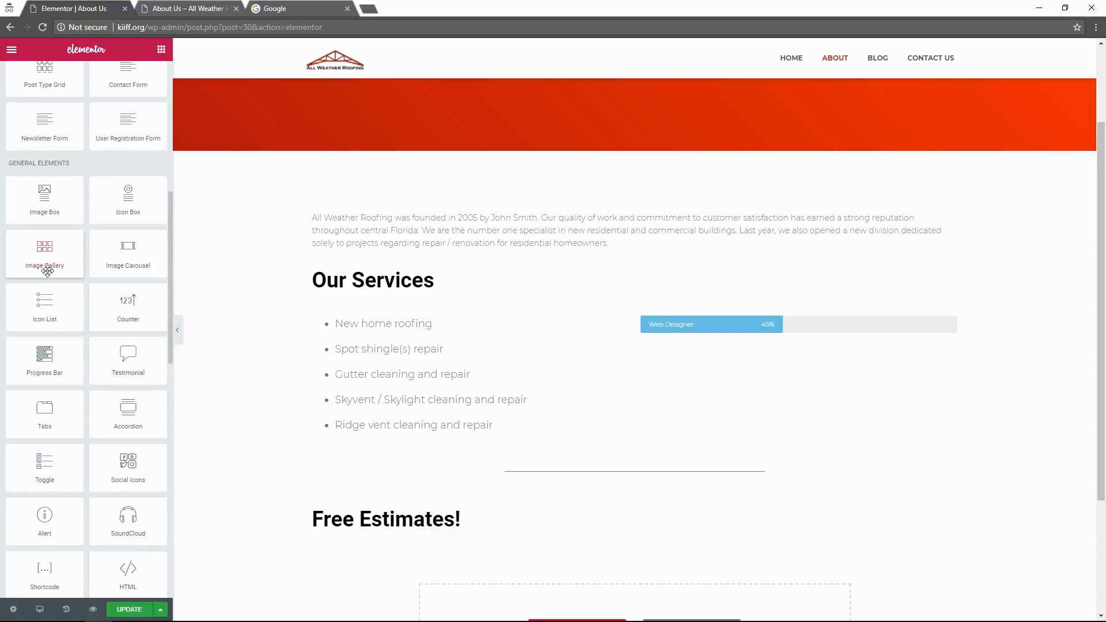
left_click_drag(45, 353, 914, 394)
Open the Edit Column settings for the right column holding the progress bar.
right_click(844, 347)
left_click(820, 371)
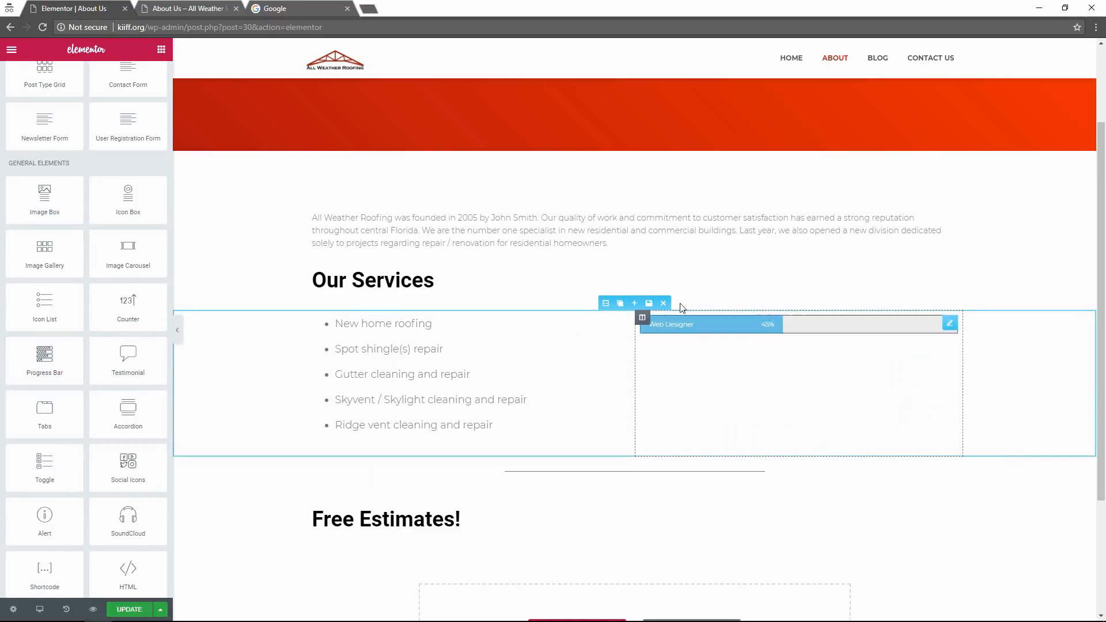
left_click(642, 317)
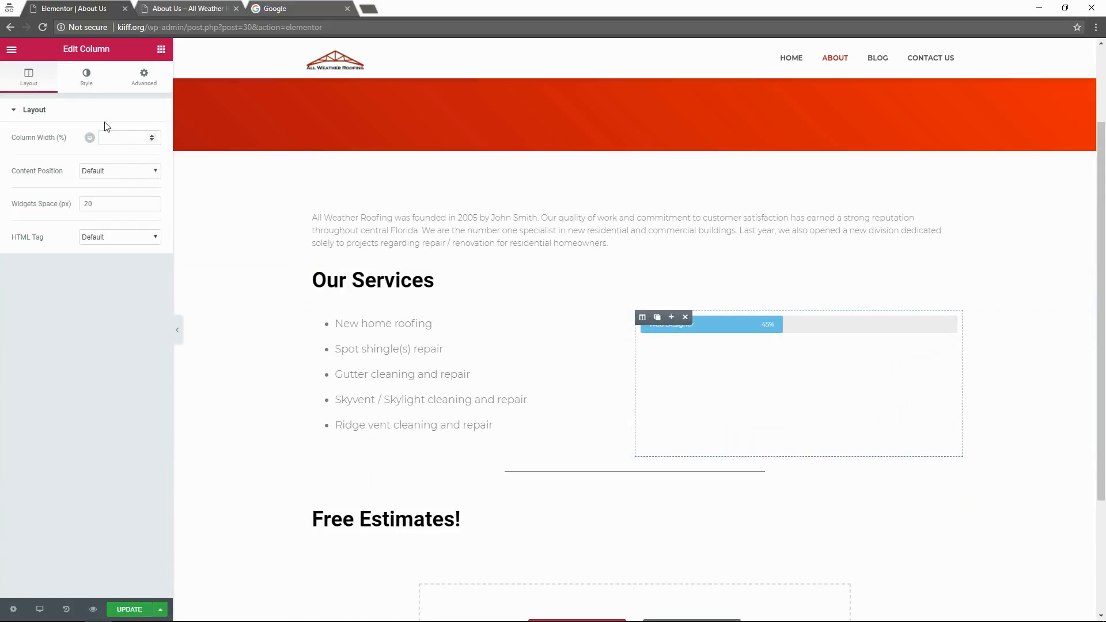
left_click(86, 81)
left_click(136, 92)
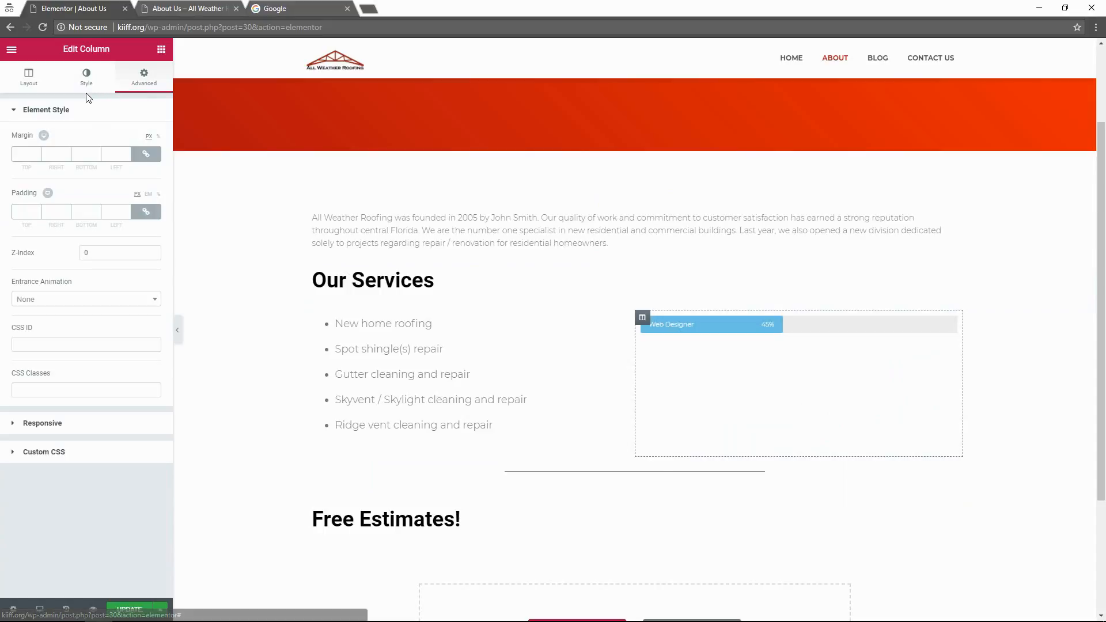
left_click(54, 90)
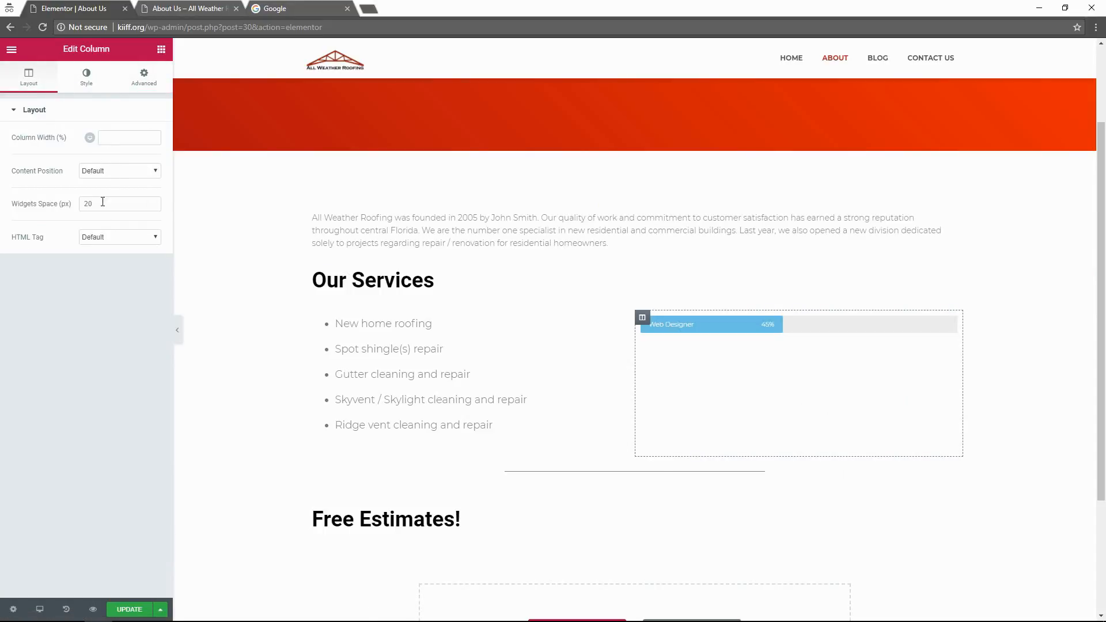
left_click(75, 80)
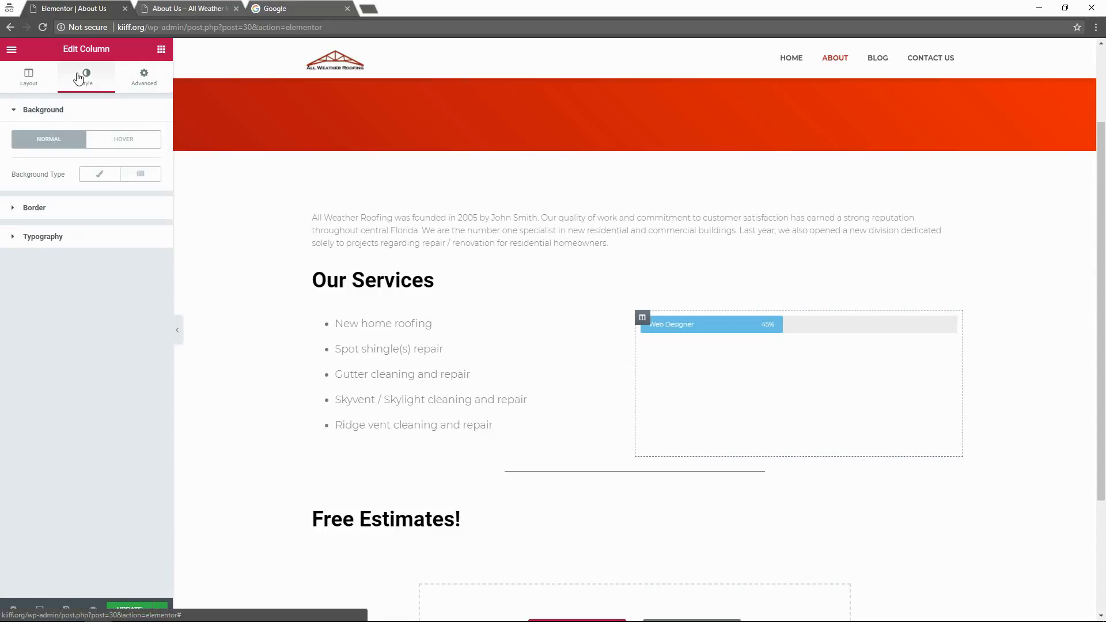
left_click(83, 214)
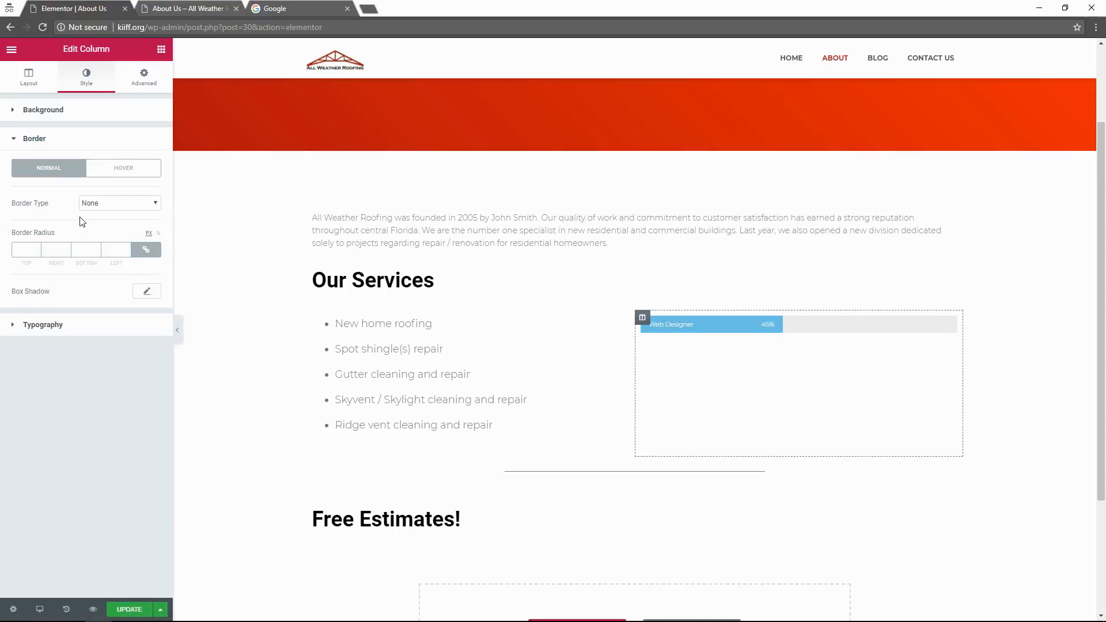
left_click(45, 91)
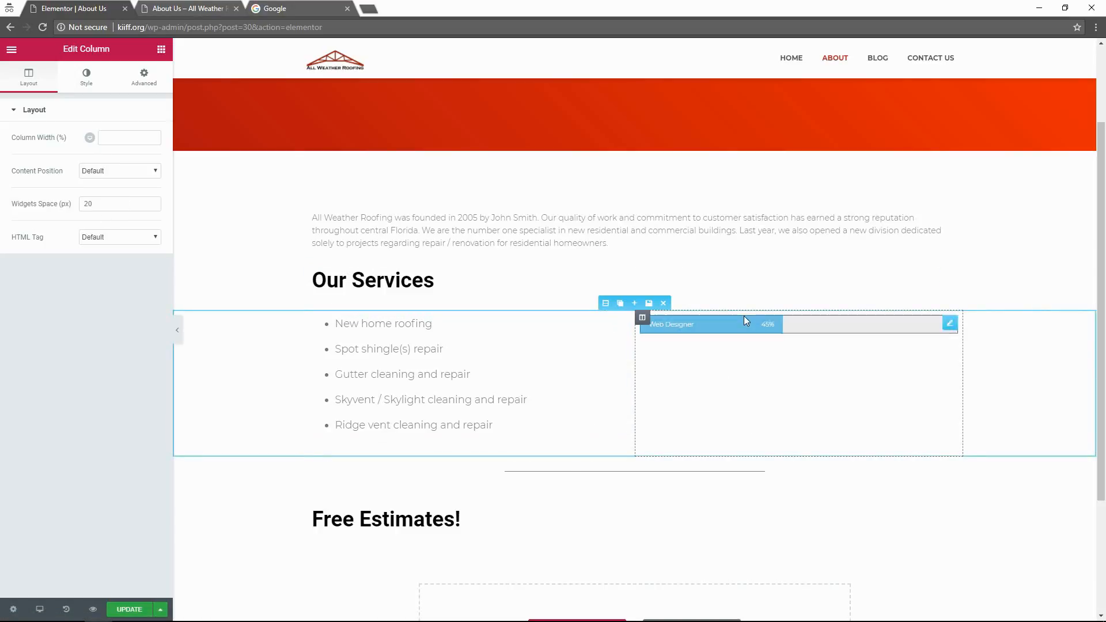
scroll(1105, 344, "down", 3)
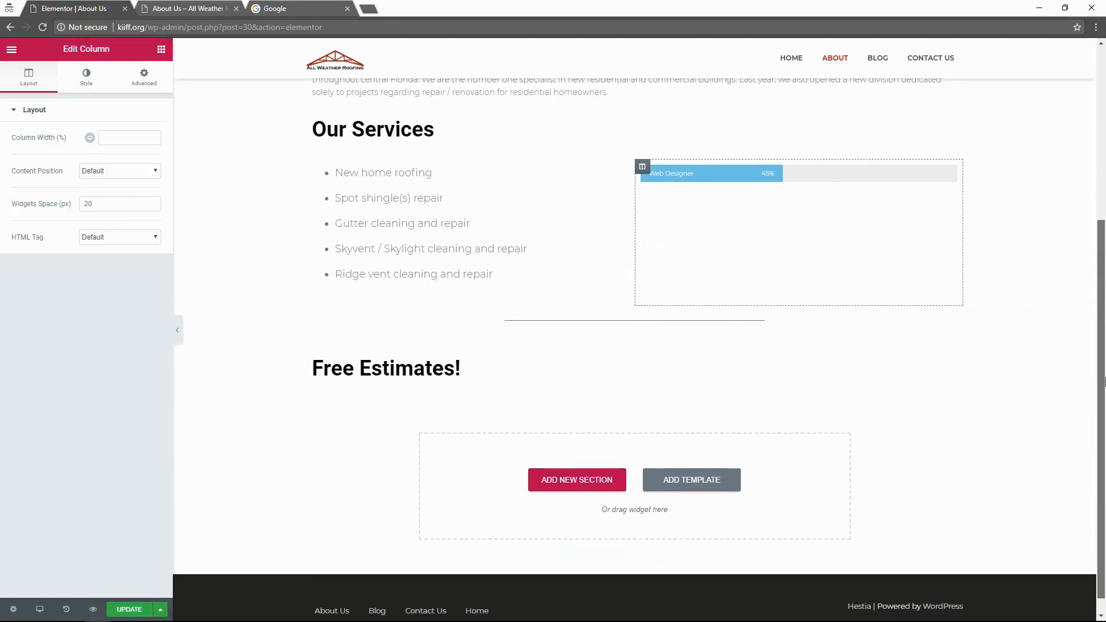
scroll(1104, 311, "up", 3)
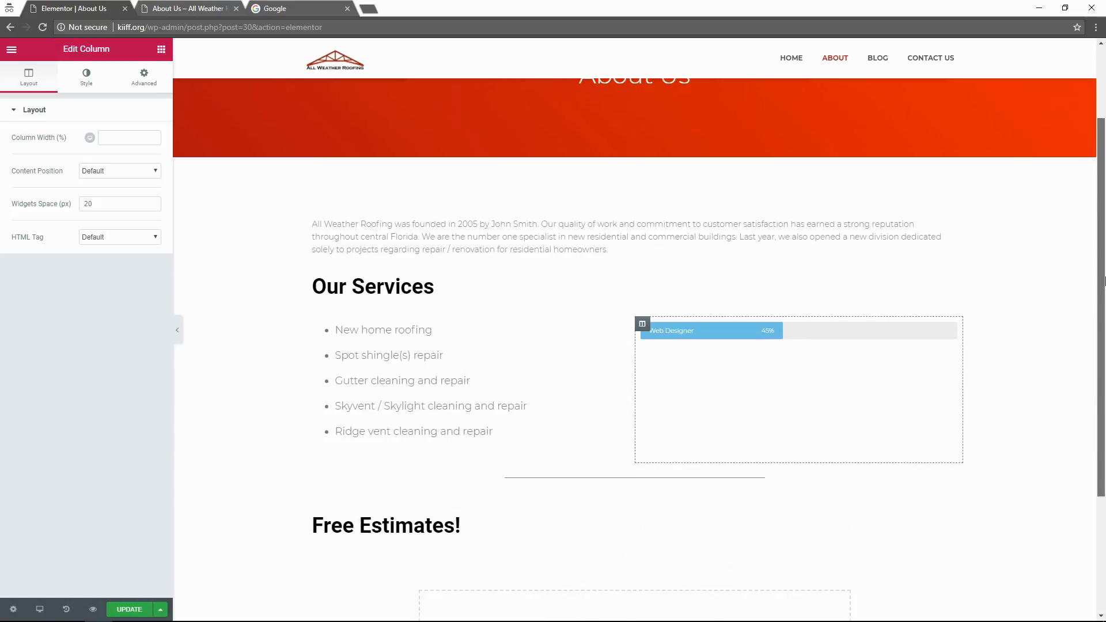
scroll(1104, 281, "down", 3)
scroll(1105, 262, "up", 3)
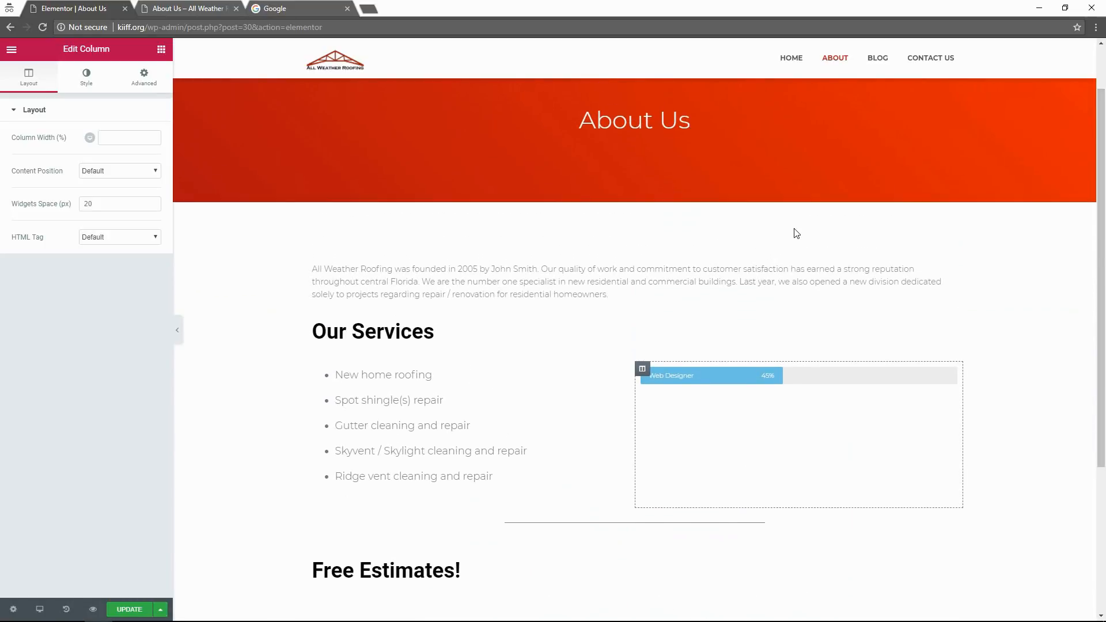
scroll(796, 233, "up", 2)
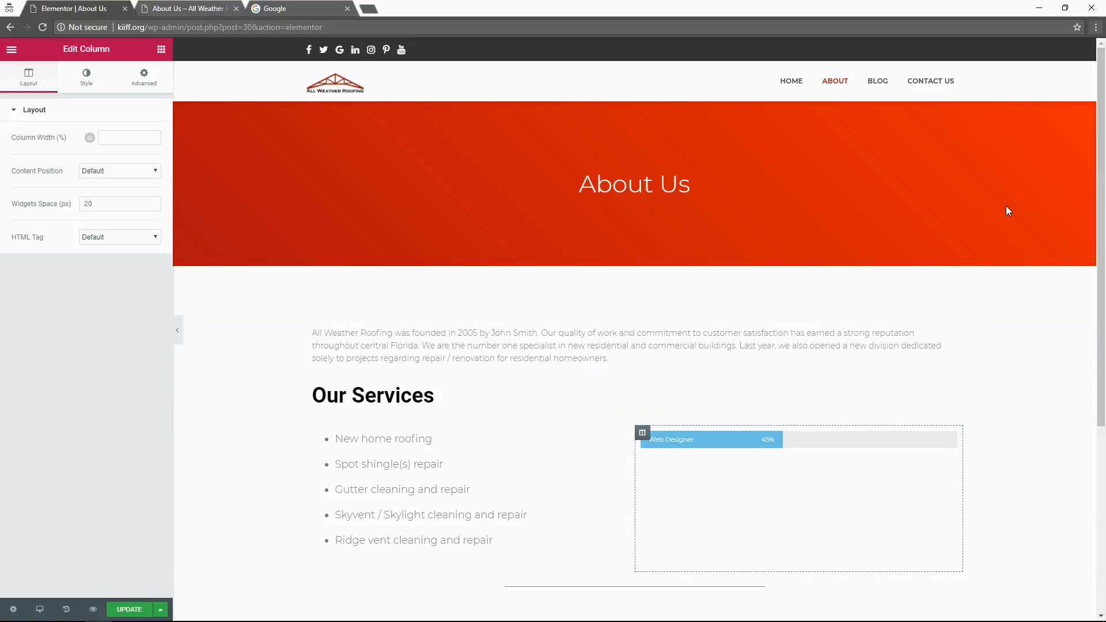
scroll(1075, 153, "down", 5)
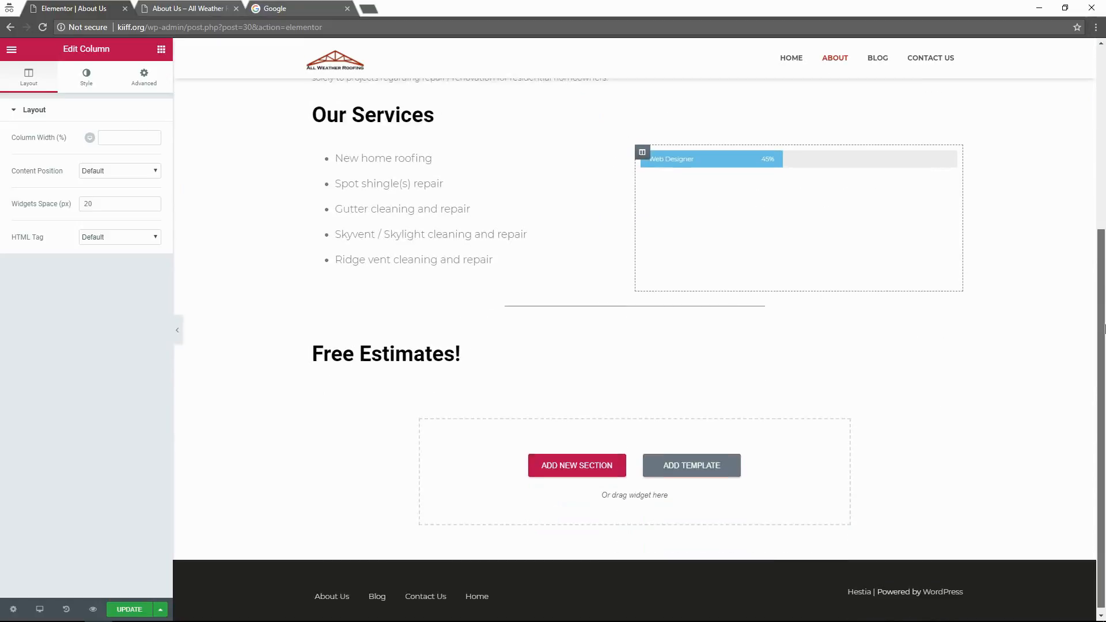
scroll(1089, 355, "up", 4)
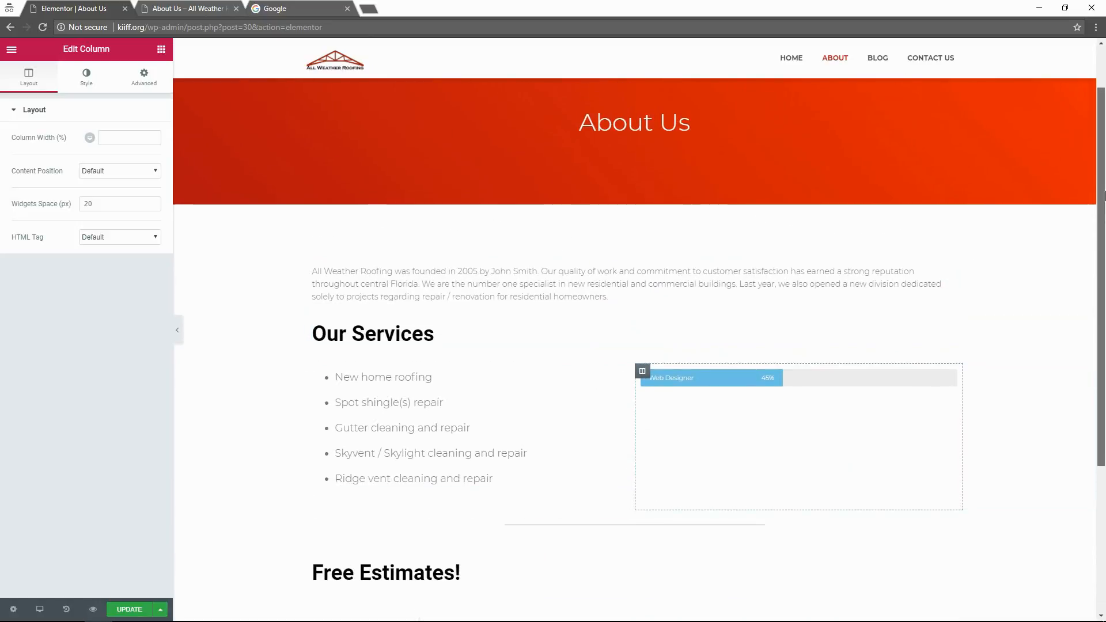
scroll(1104, 154, "up", 1)
scroll(1089, 288, "down", 5)
scroll(1078, 346, "up", 5)
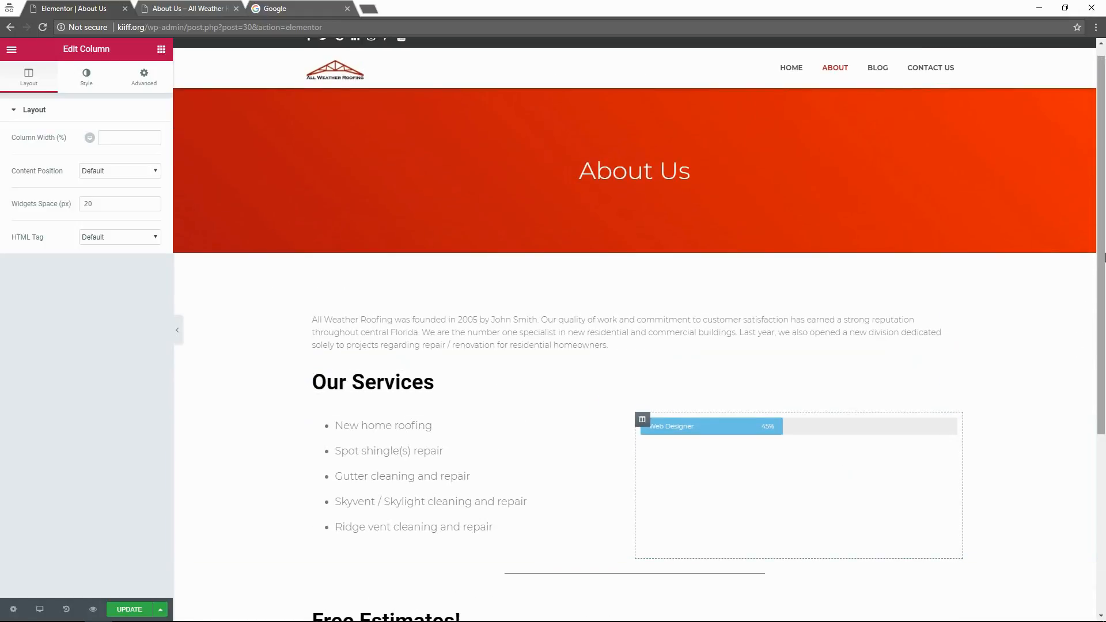
scroll(865, 173, "up", 1)
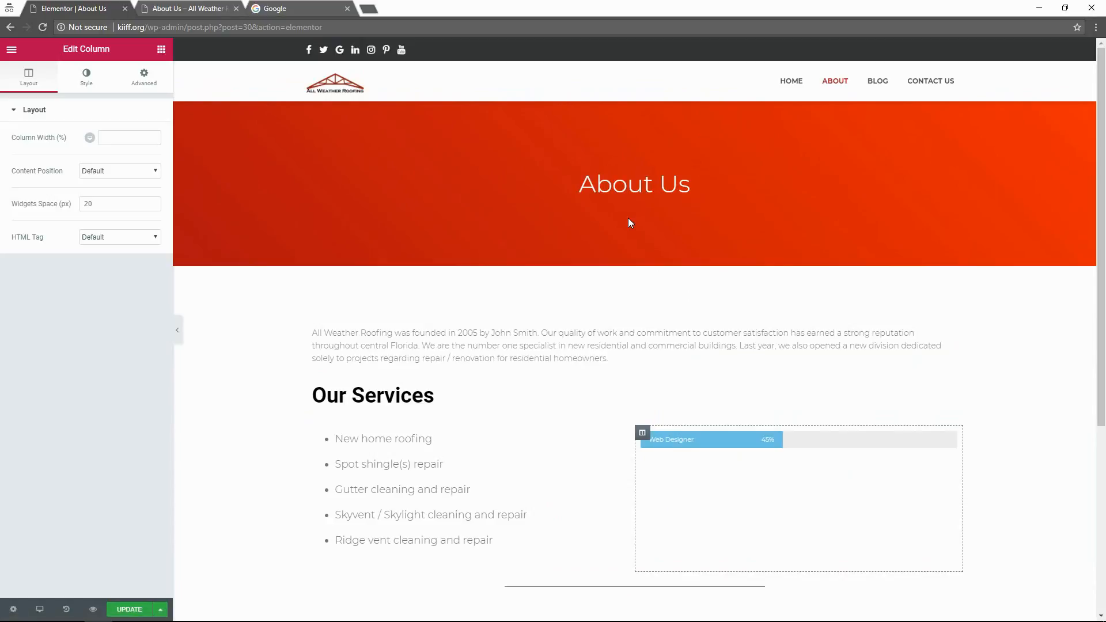